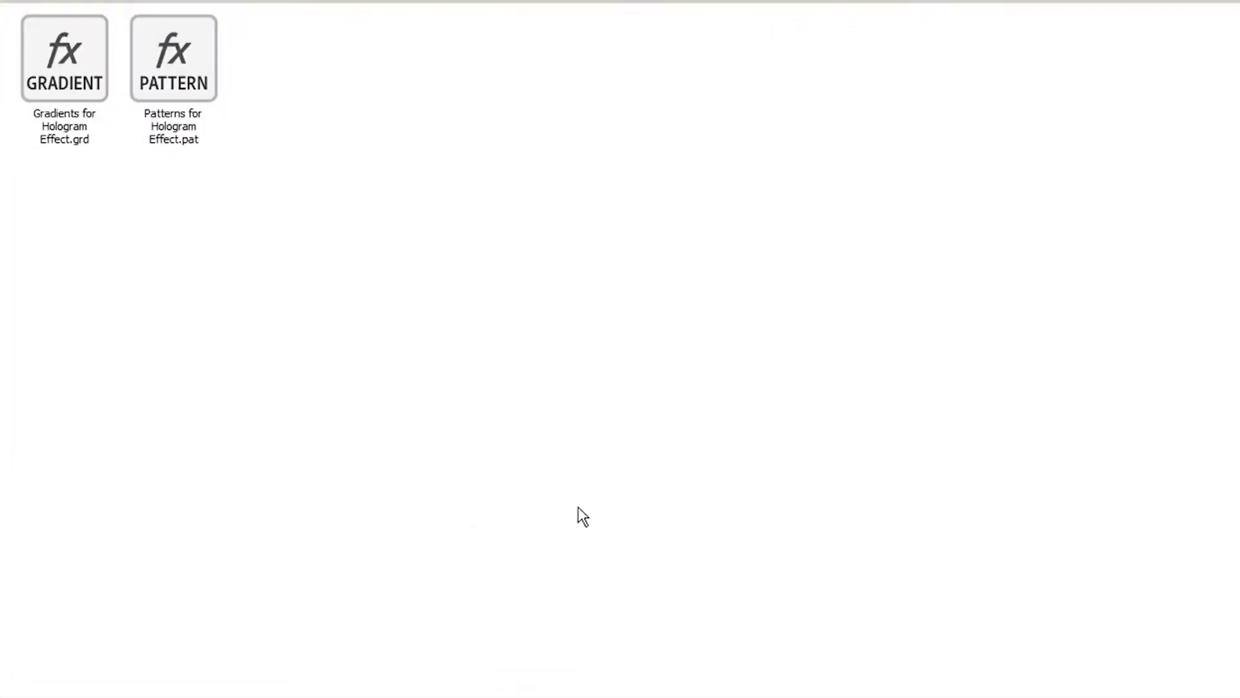
# - Select the hologram gradients (.grd) and patterns (.pat) files in File Explorer
pyautogui.moveTo(498, 371); pyautogui.dragTo(14, 95)
pyautogui.click(109, 254)
pyautogui.click(69, 119)
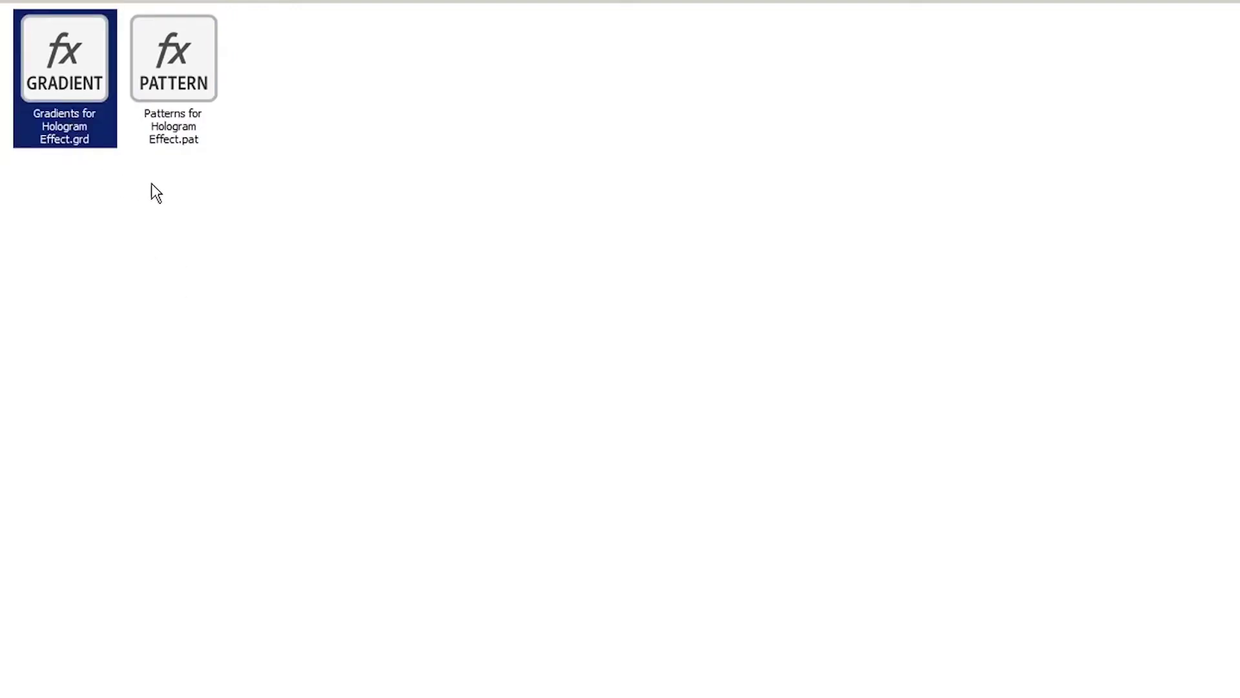
pyautogui.click(183, 109)
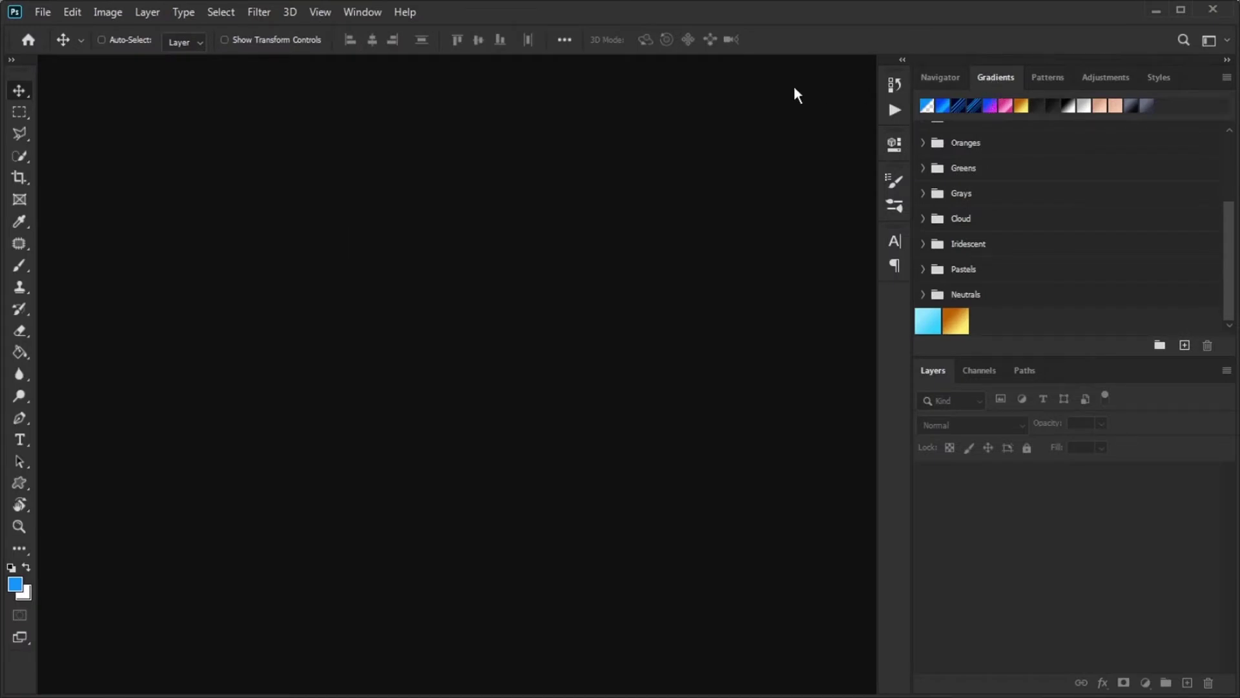
# - Import Gradients for Hologram Effect.grd from the Gradients panel menu and expand its new group
pyautogui.click(357, 15)
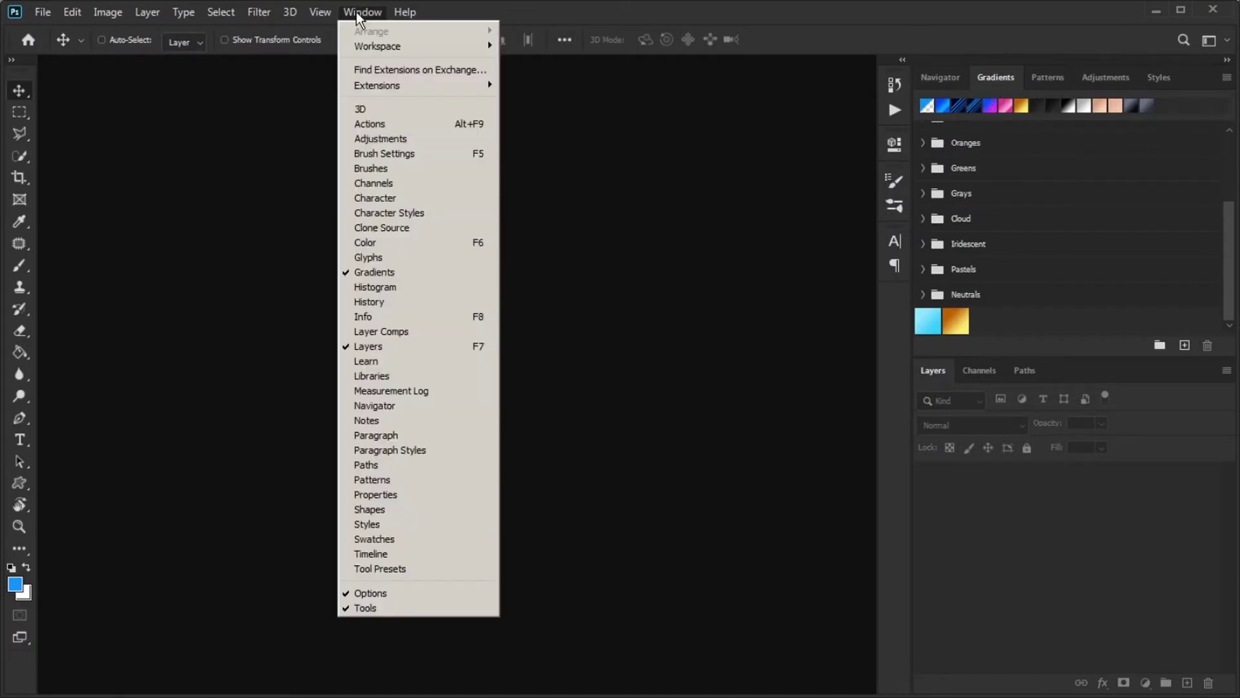
pyautogui.click(401, 275)
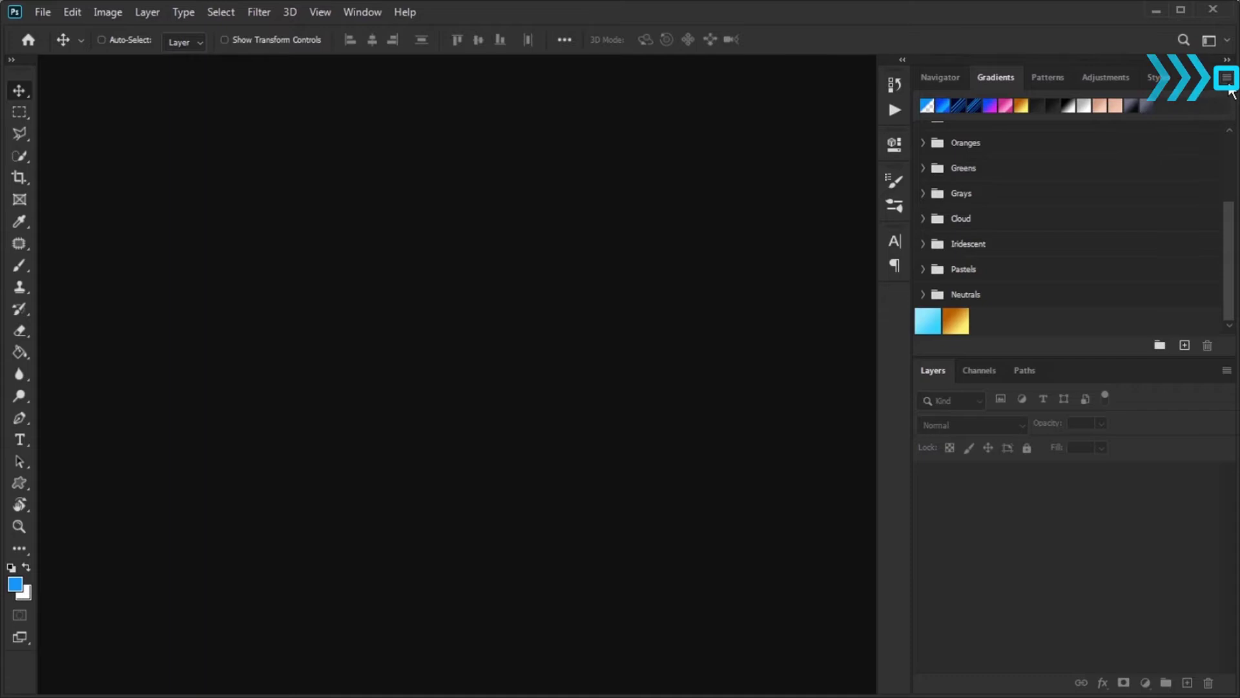
pyautogui.click(1227, 81)
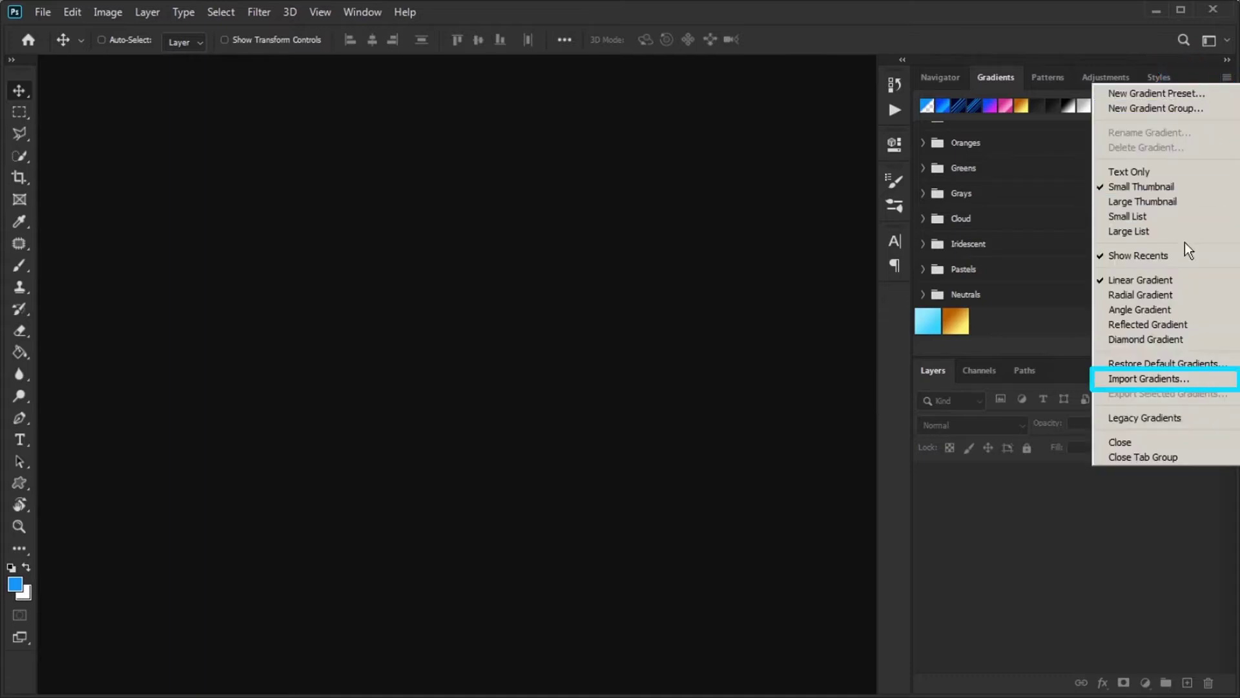
pyautogui.click(1172, 379)
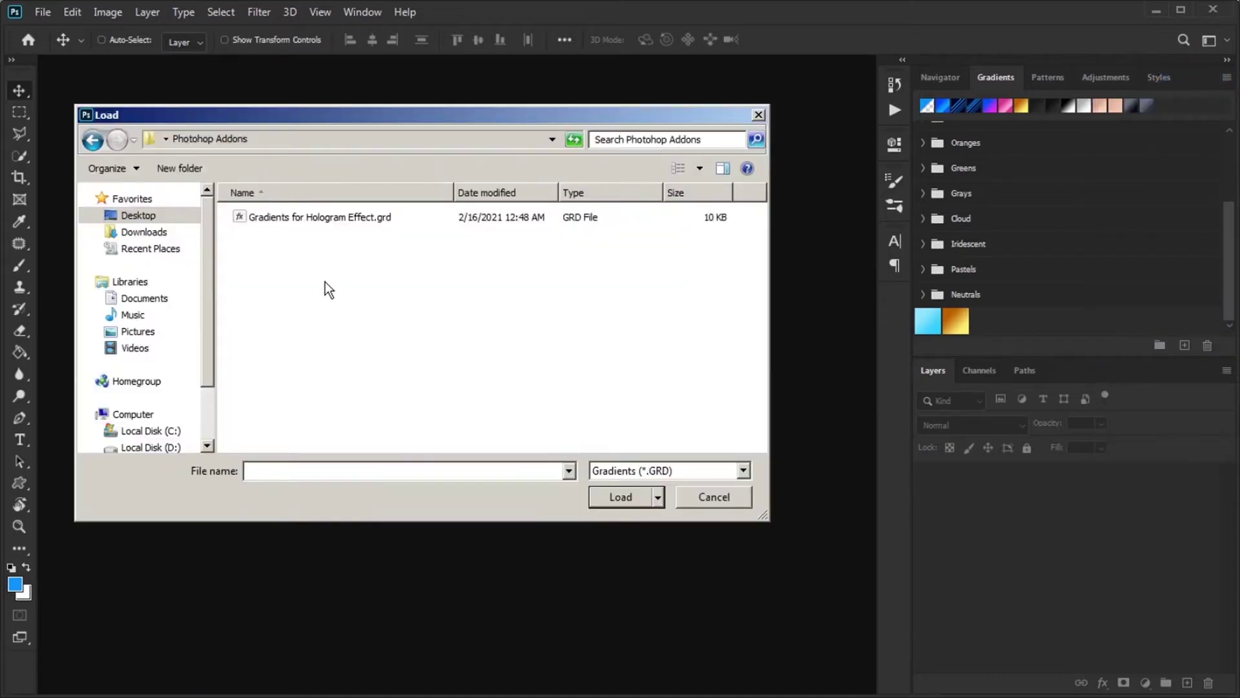
pyautogui.click(325, 220)
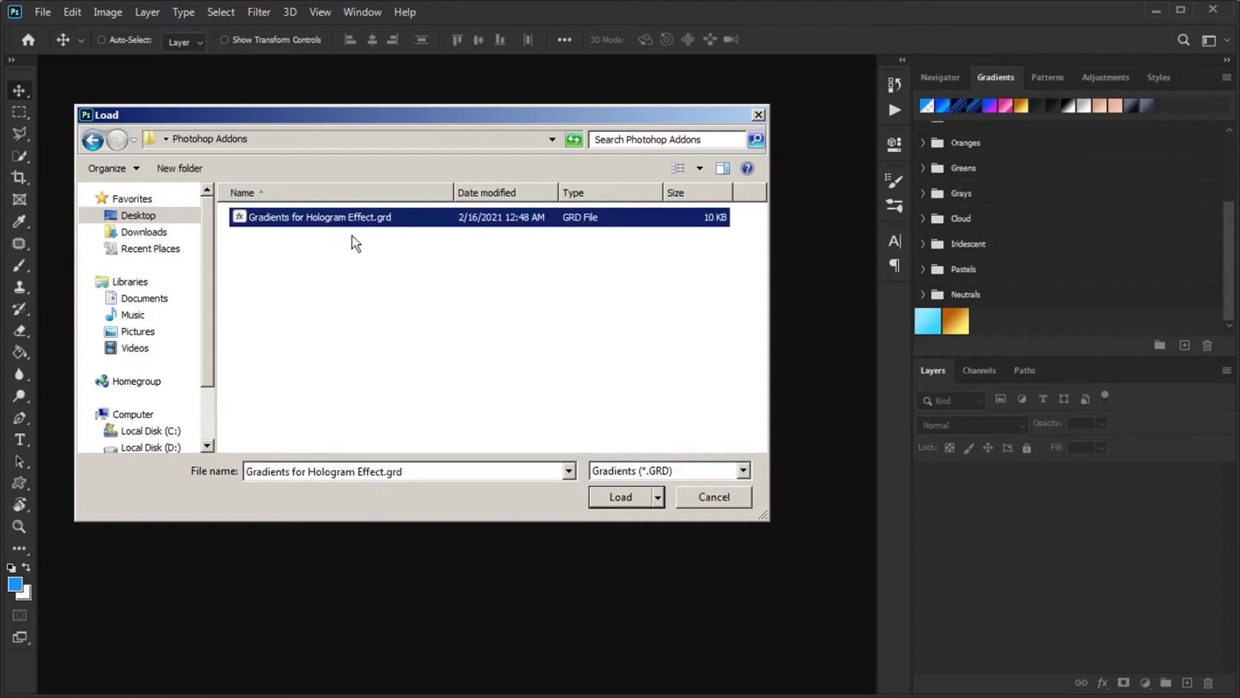
pyautogui.click(621, 497)
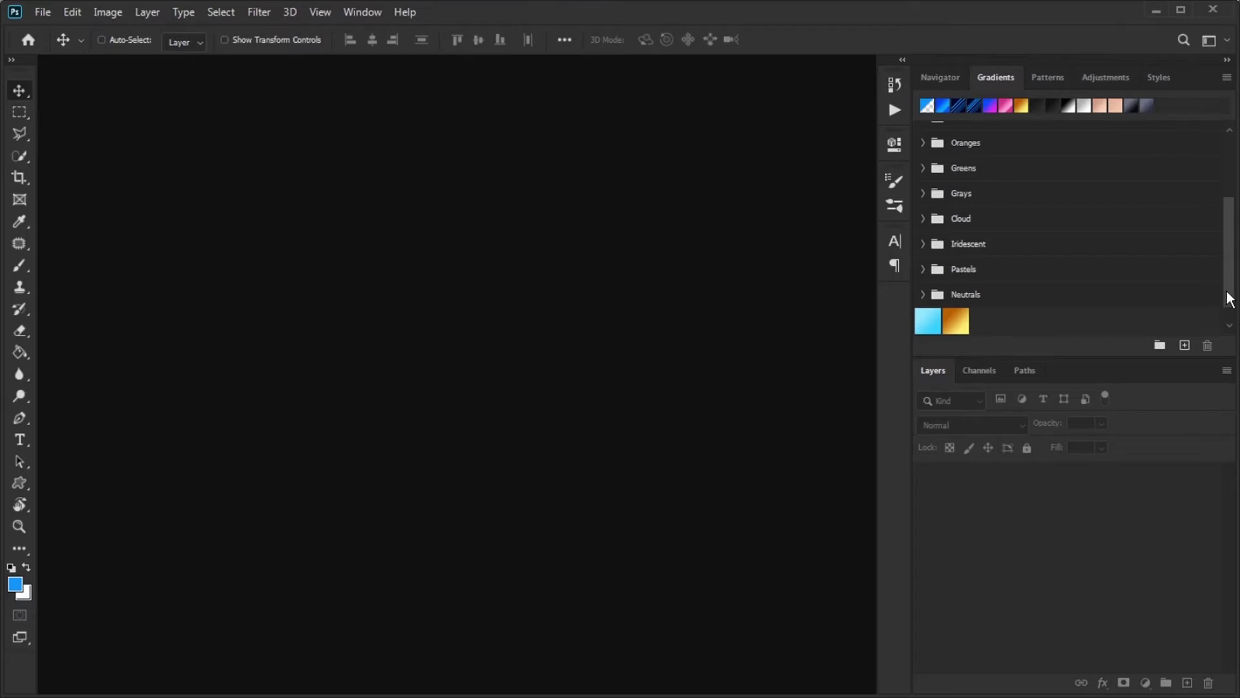
pyautogui.moveTo(1228, 298); pyautogui.dragTo(1229, 317)
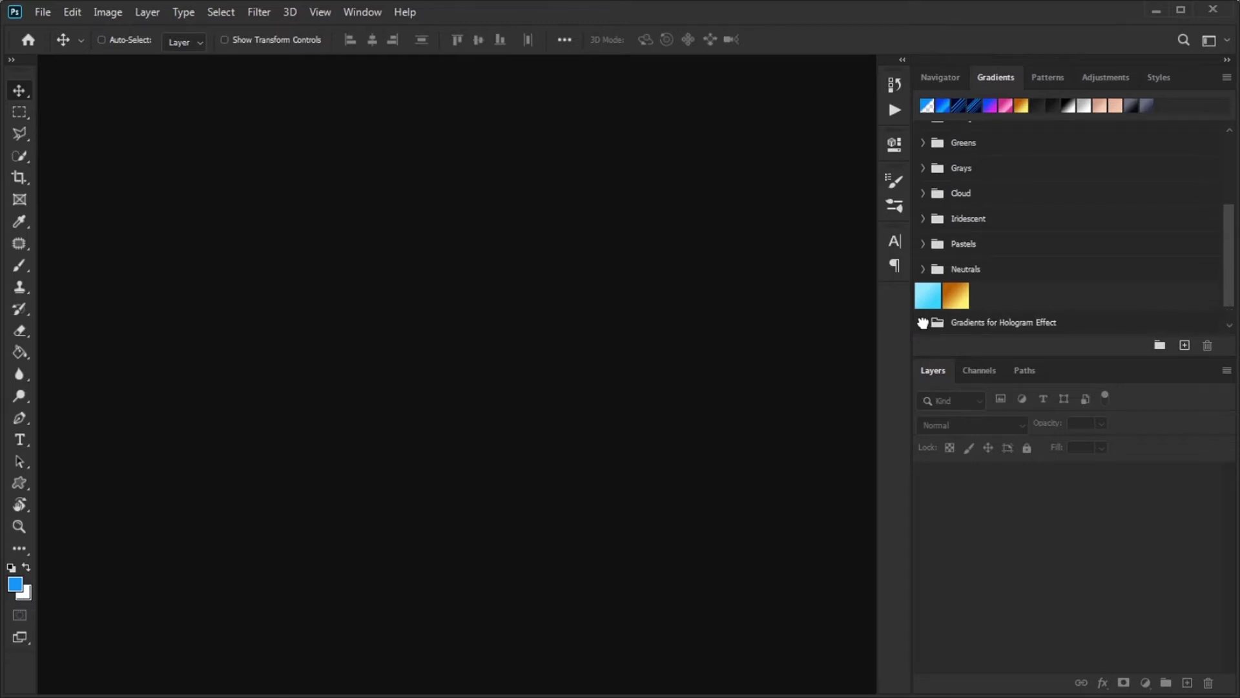
pyautogui.click(924, 322)
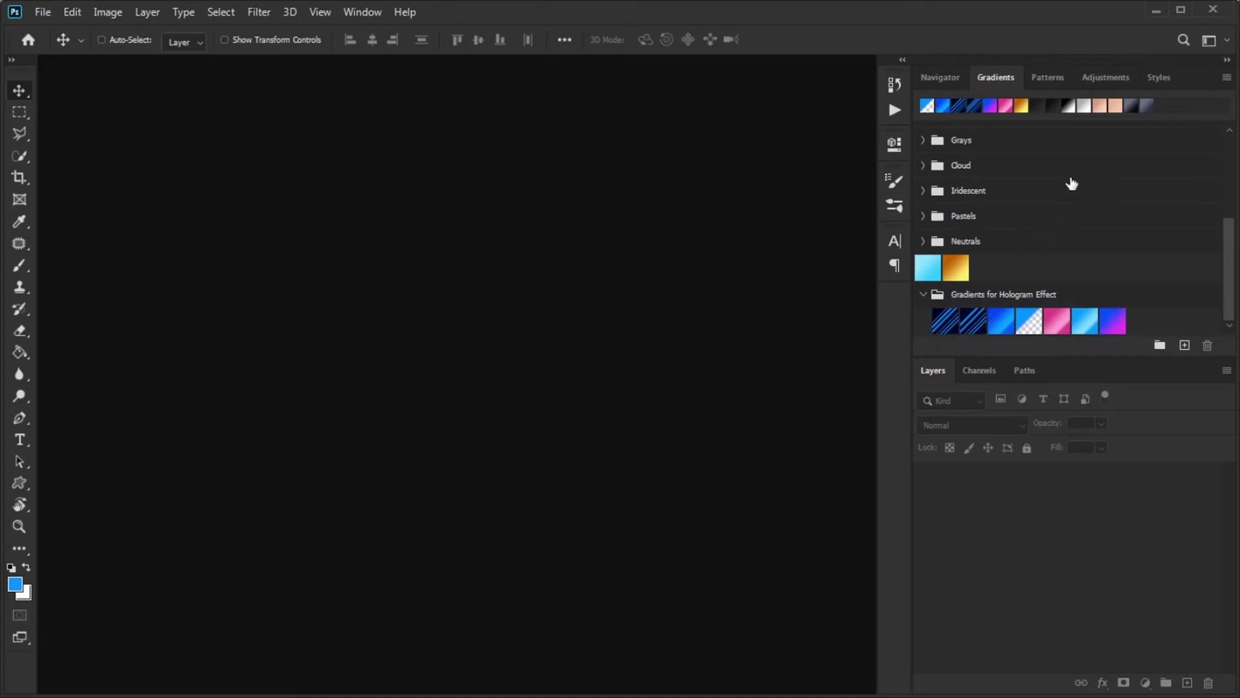
pyautogui.click(1049, 80)
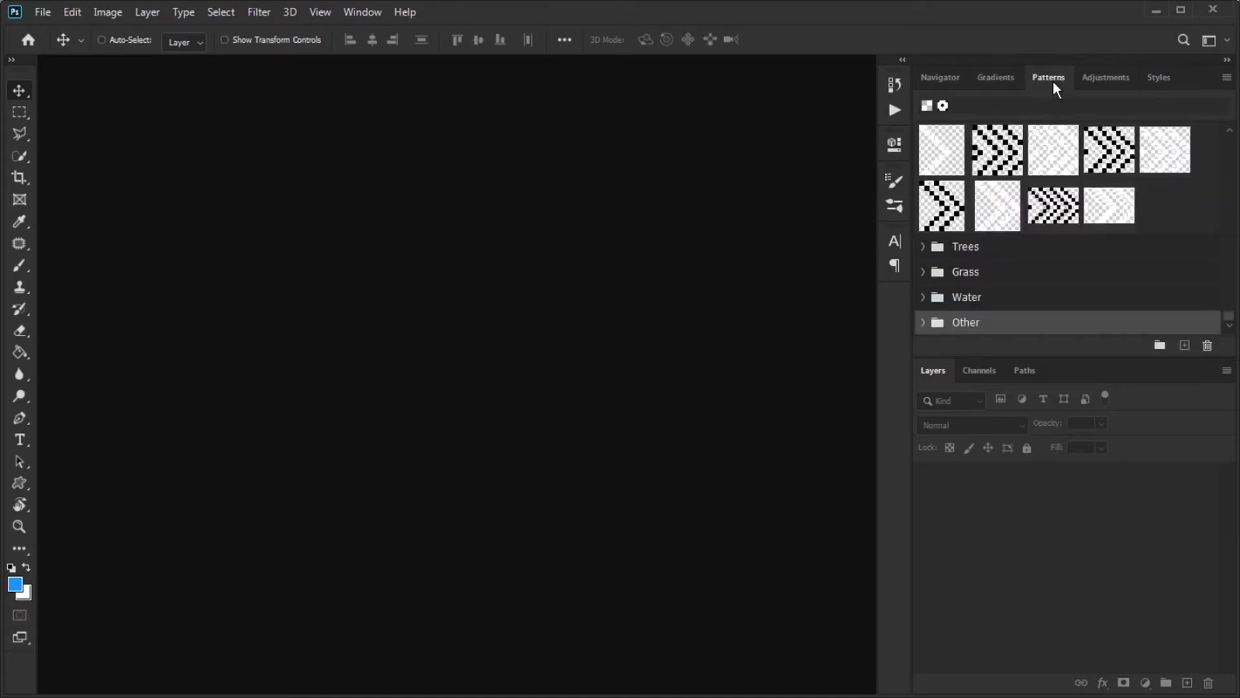
# - Import Patterns for Hologram Effect.pat from the Patterns panel menu and expand its new group
pyautogui.click(363, 13)
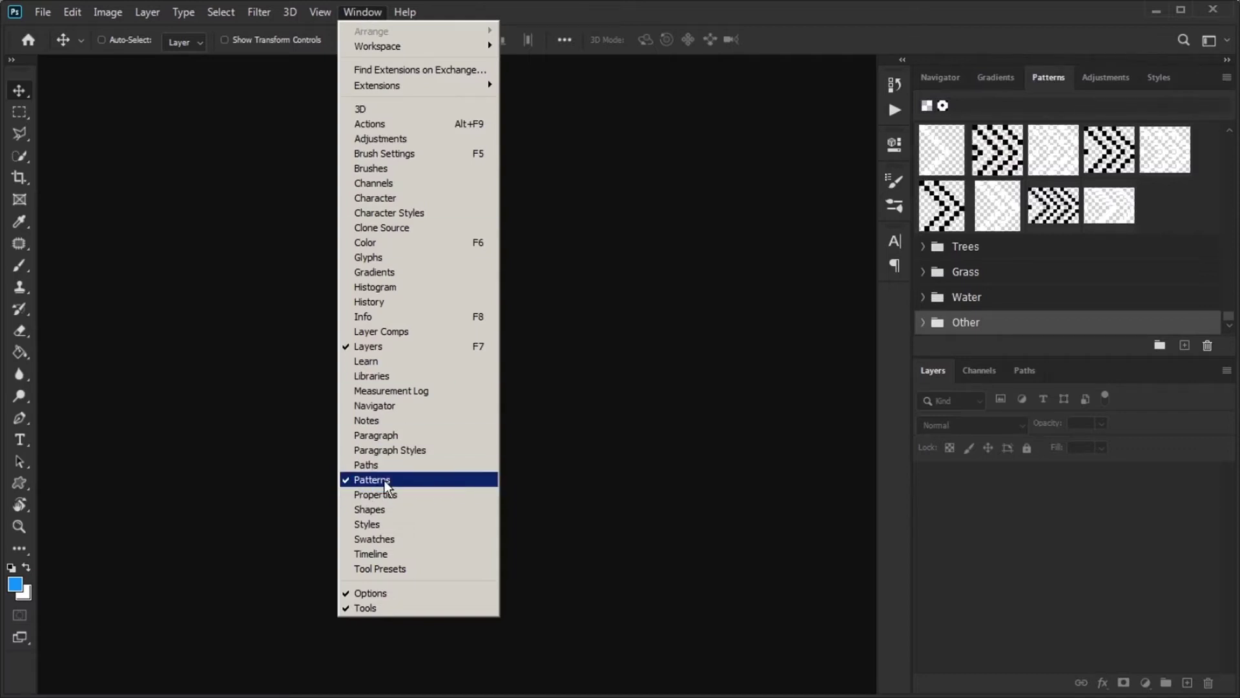
pyautogui.click(581, 464)
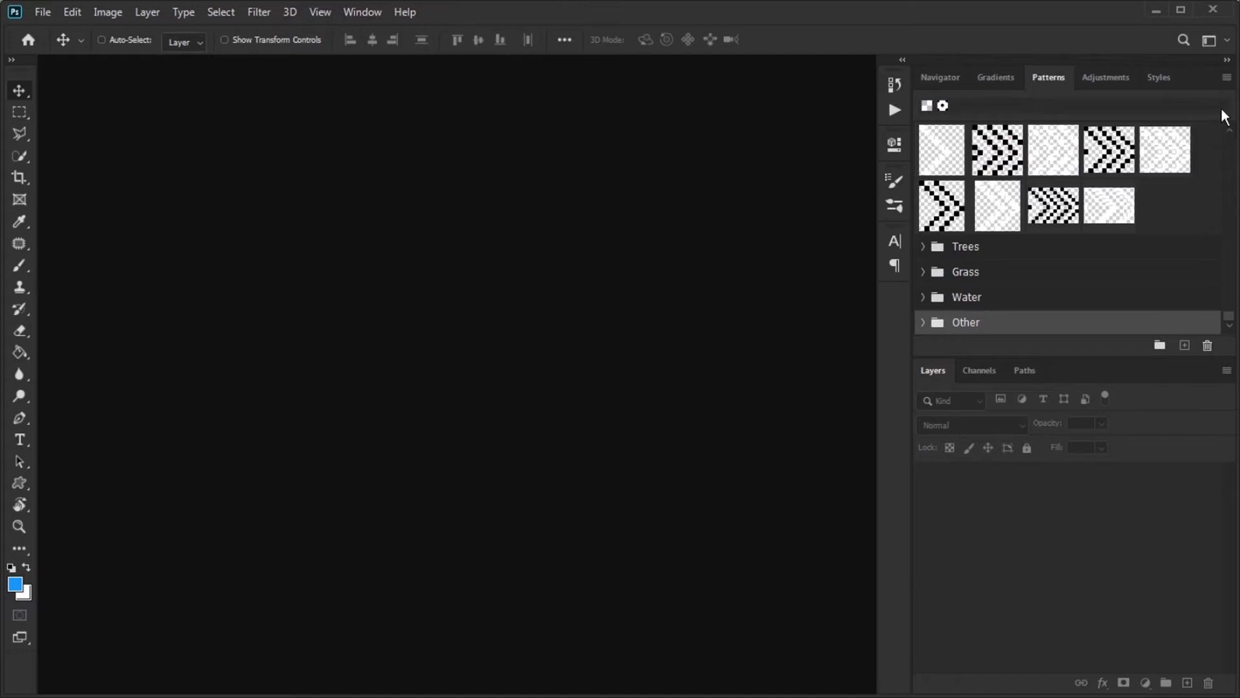
pyautogui.click(1227, 78)
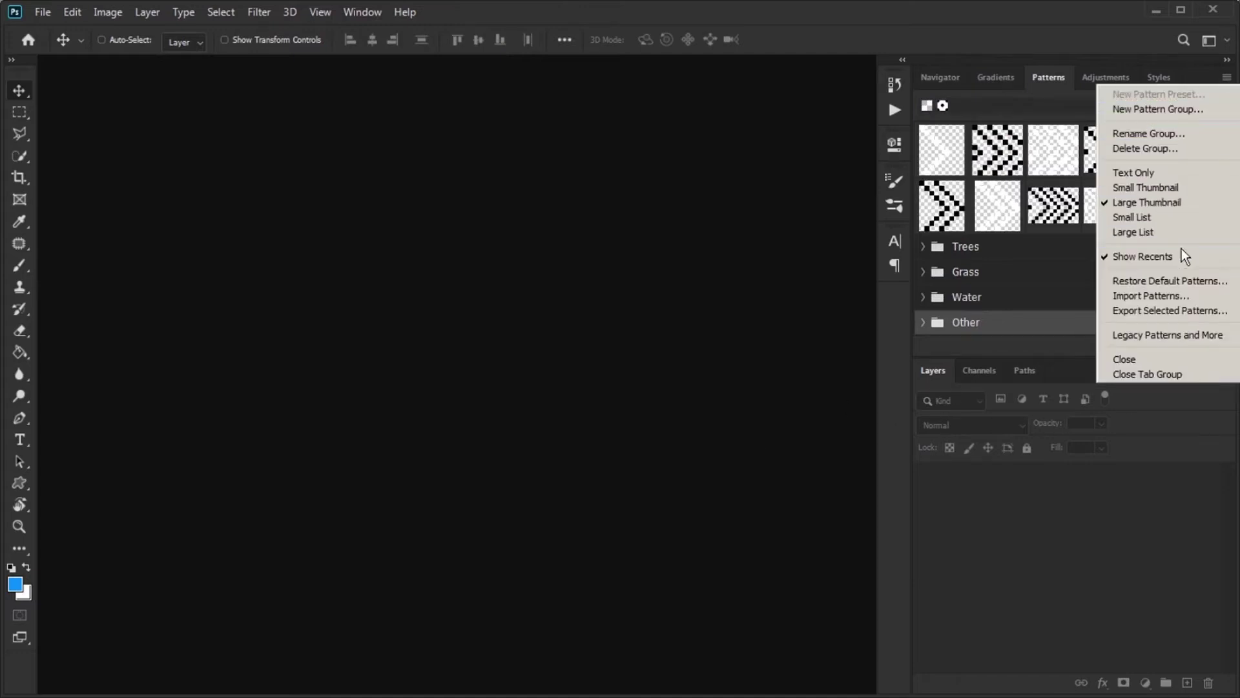
pyautogui.click(1177, 295)
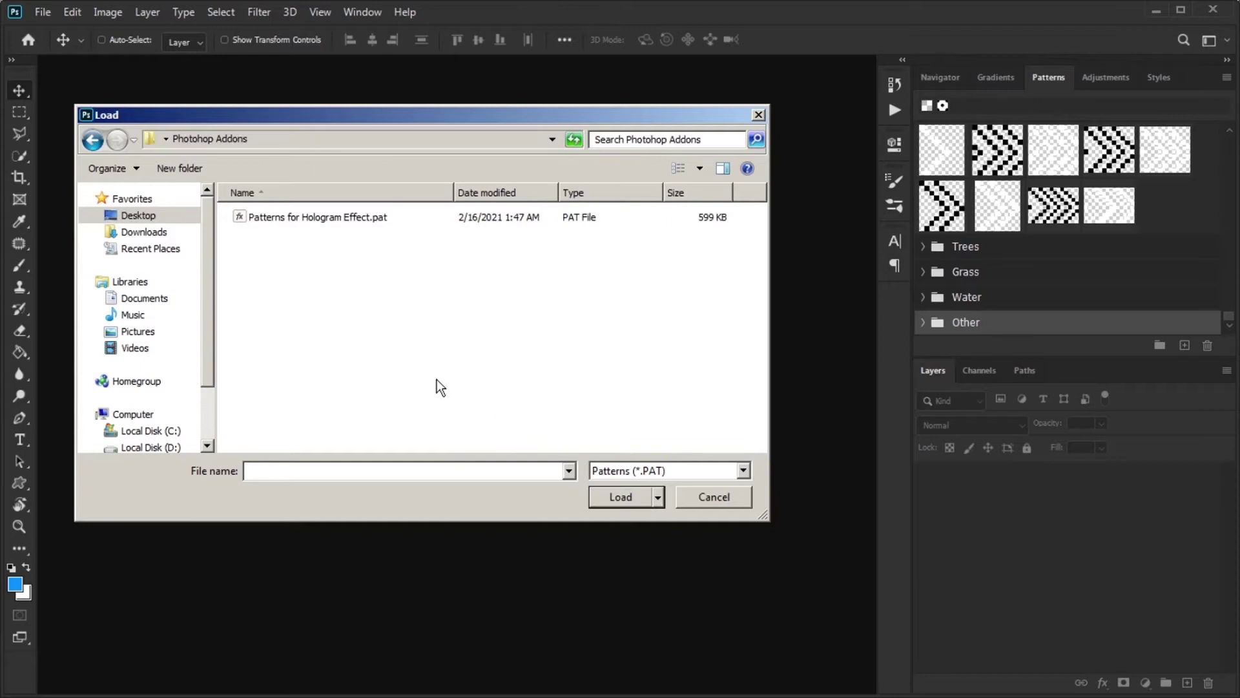
pyautogui.click(343, 220)
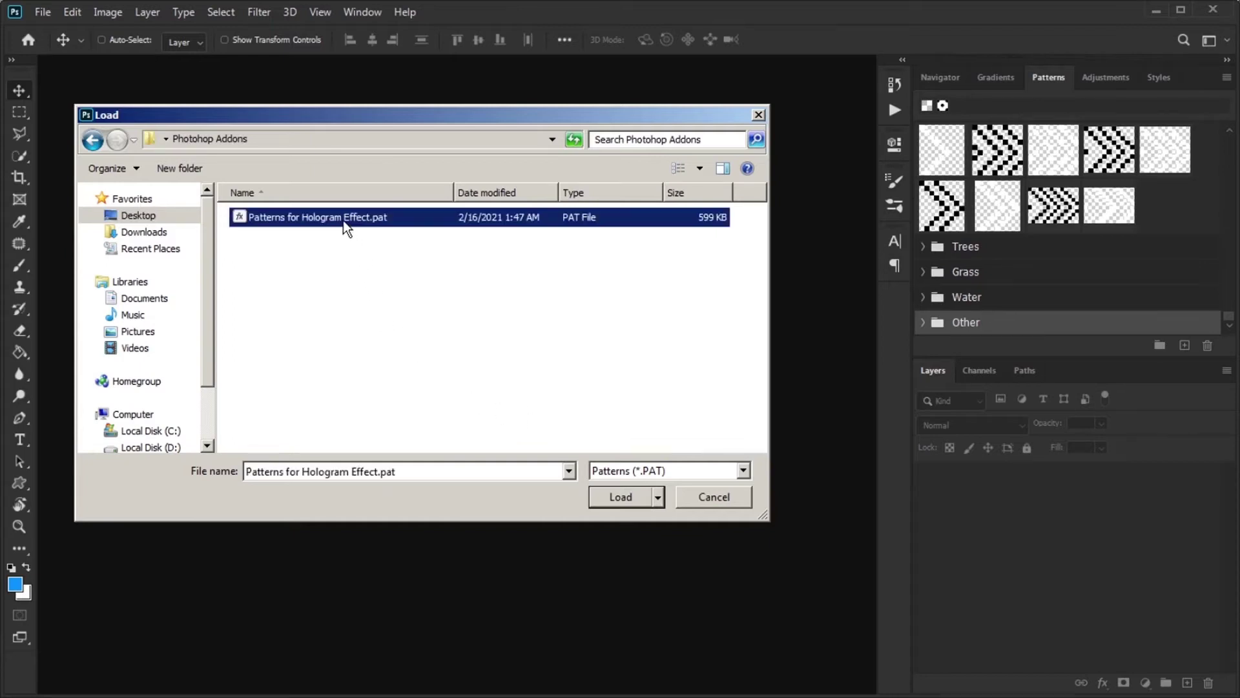
pyautogui.click(620, 497)
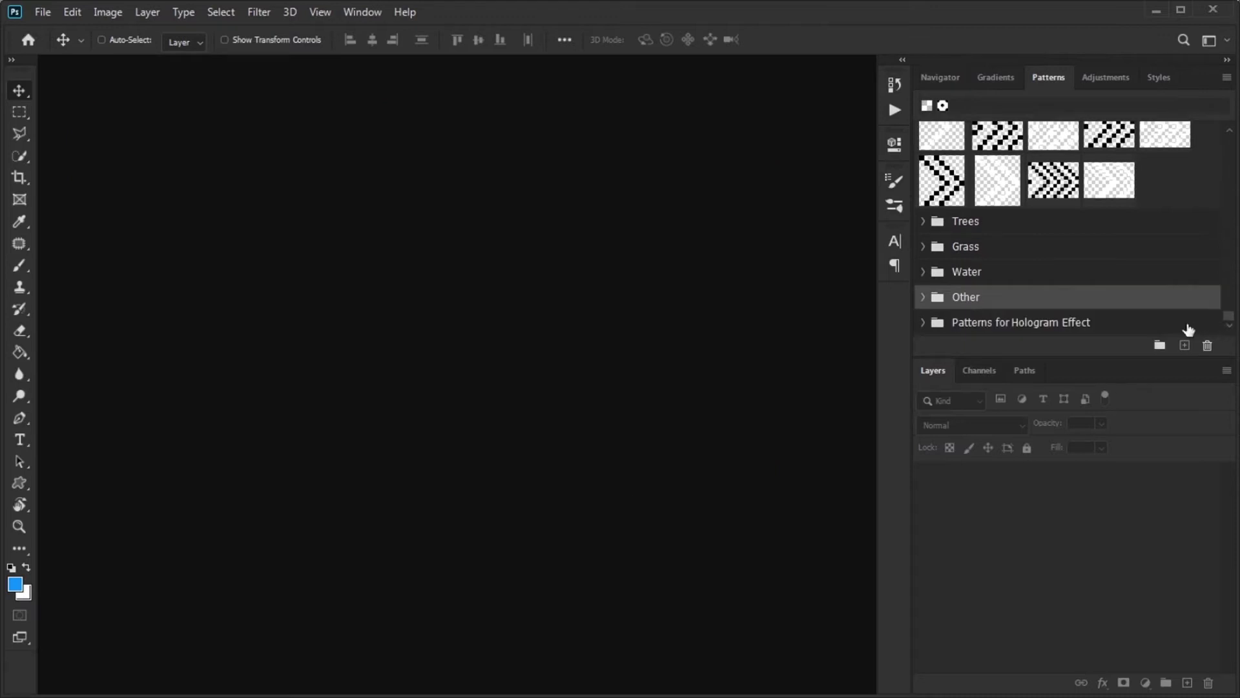
pyautogui.click(923, 322)
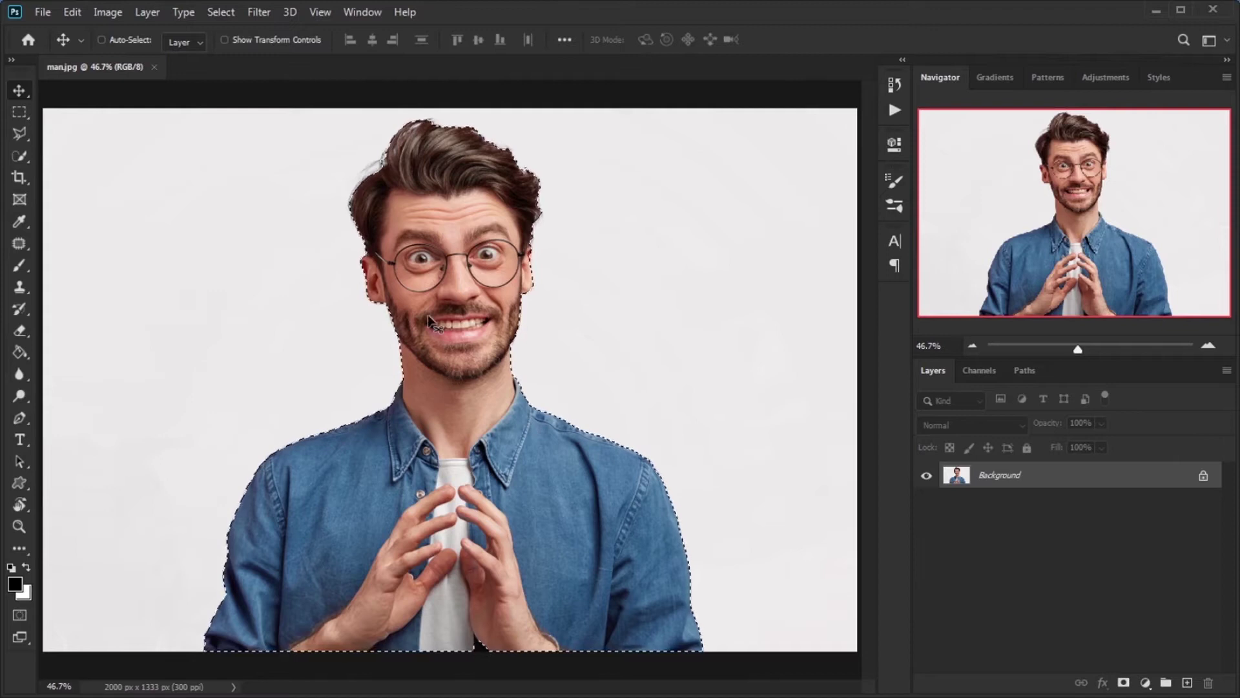
# - Refine the hair edge in Select and Mask and output the man as a layer mask
pyautogui.click(221, 11)
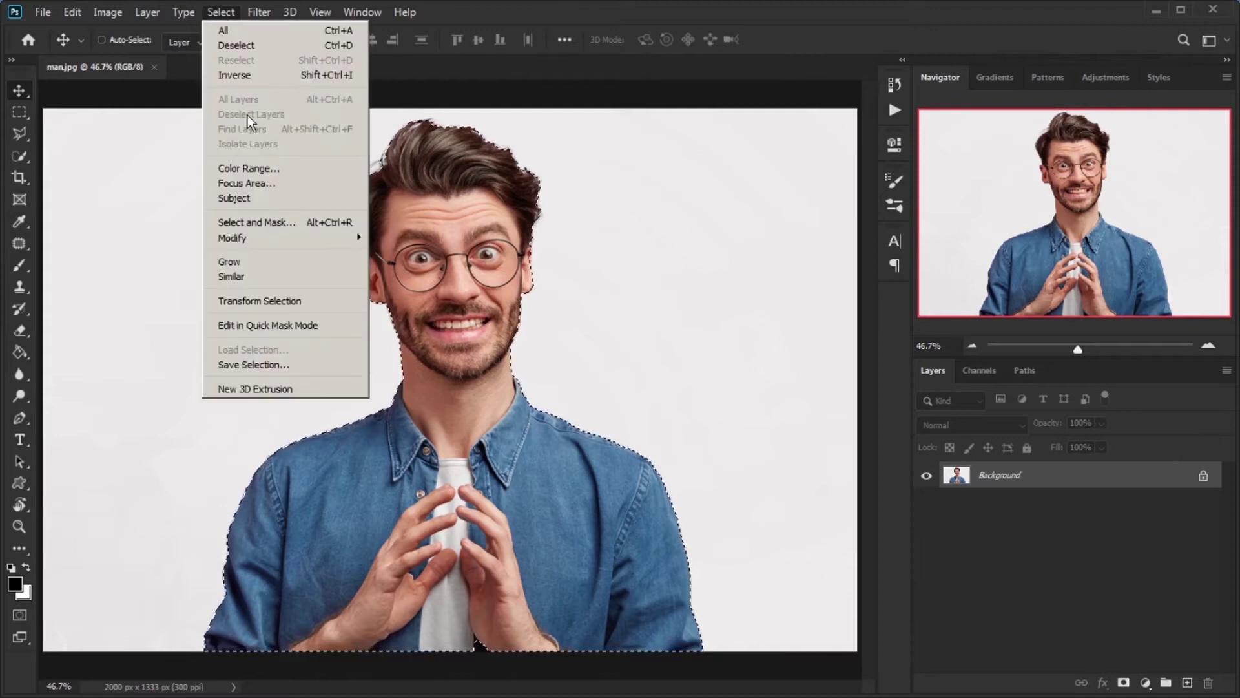
pyautogui.click(263, 224)
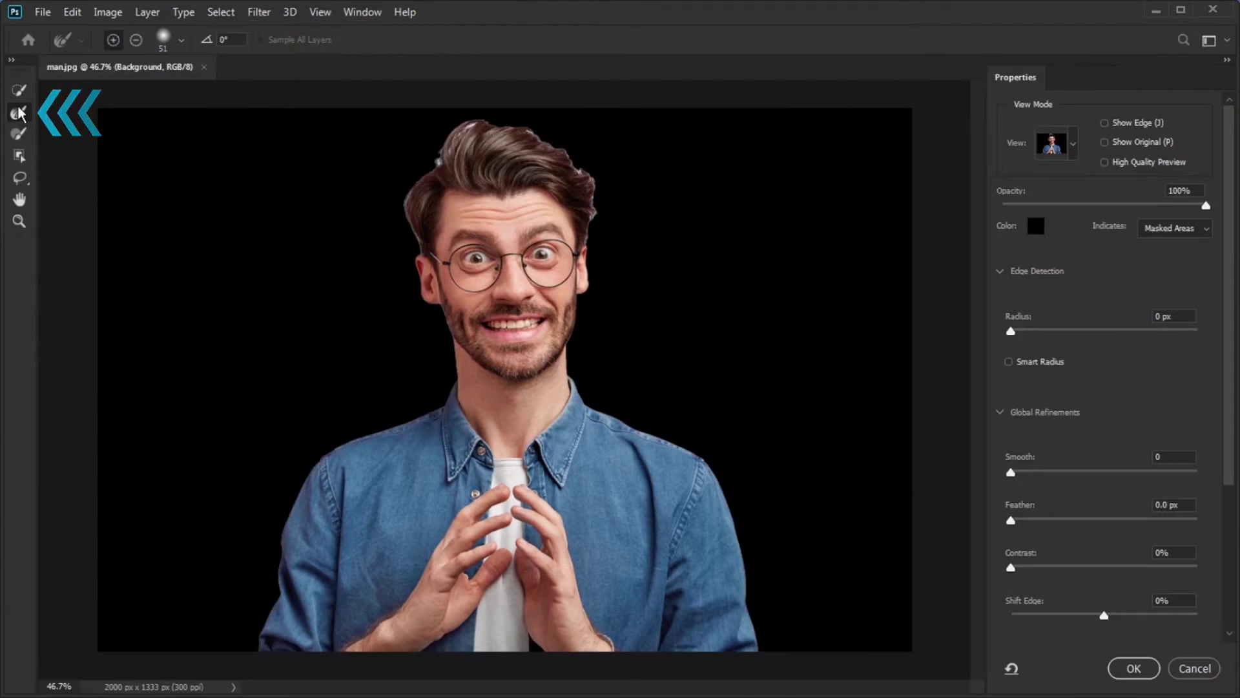
pyautogui.scroll(3, 420, 117)
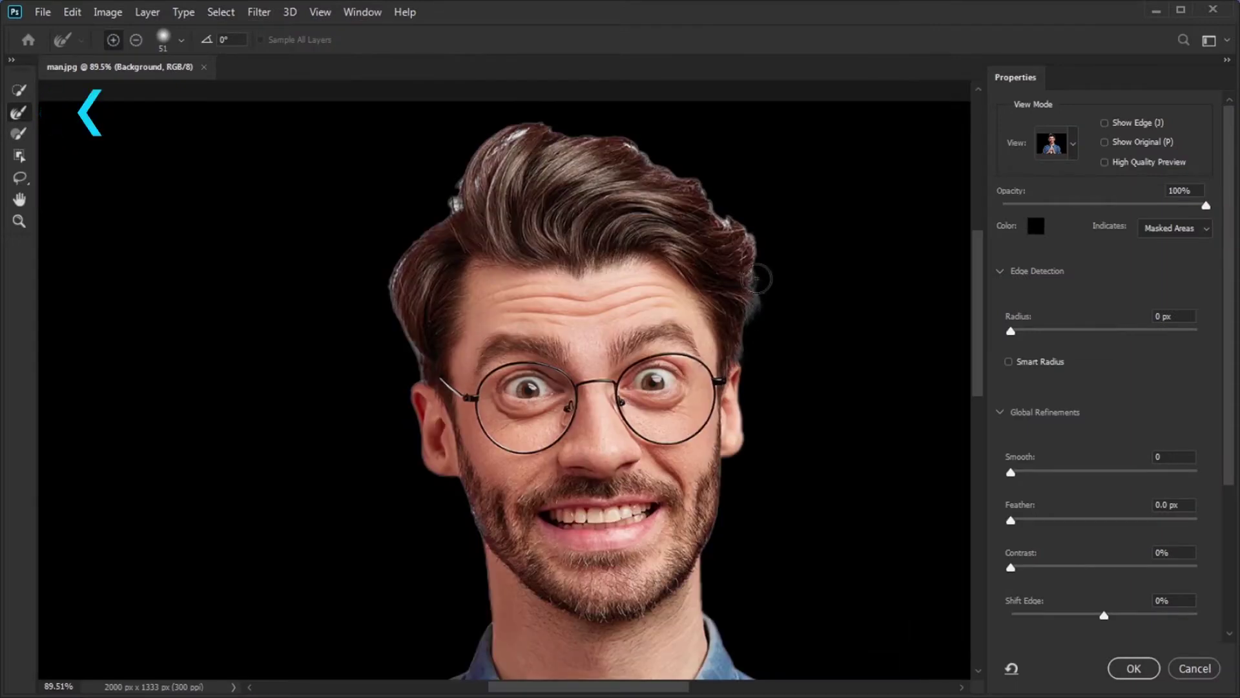
pyautogui.moveTo(766, 237); pyautogui.dragTo(472, 174)
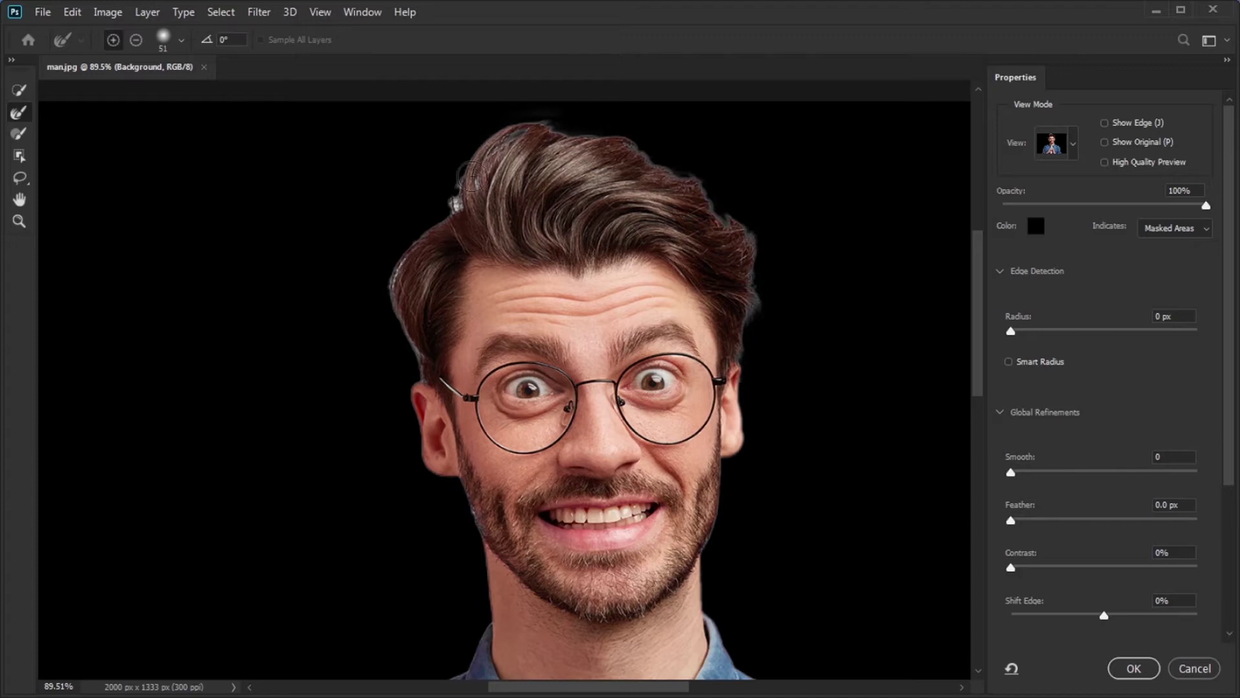
pyautogui.scroll(-3, 452, 199)
pyautogui.click(1121, 669)
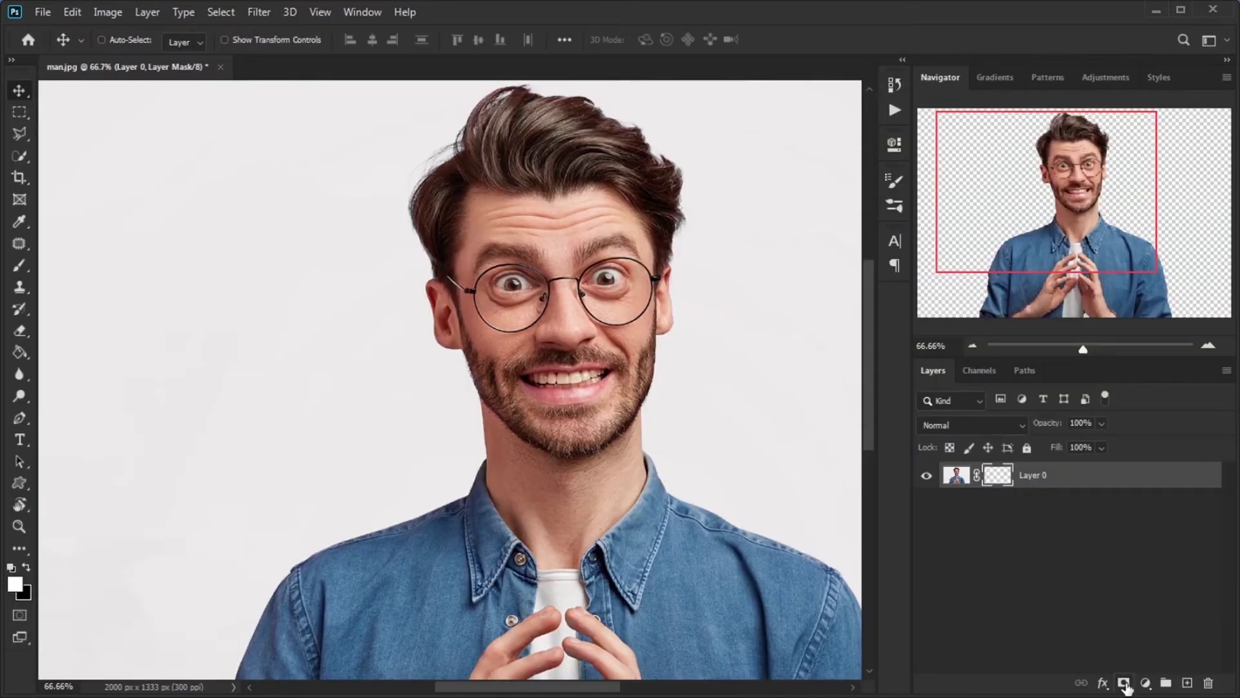
pyautogui.click(1145, 683)
# - Add a Solid Color fill layer with hex colour 01030d
pyautogui.click(1162, 381)
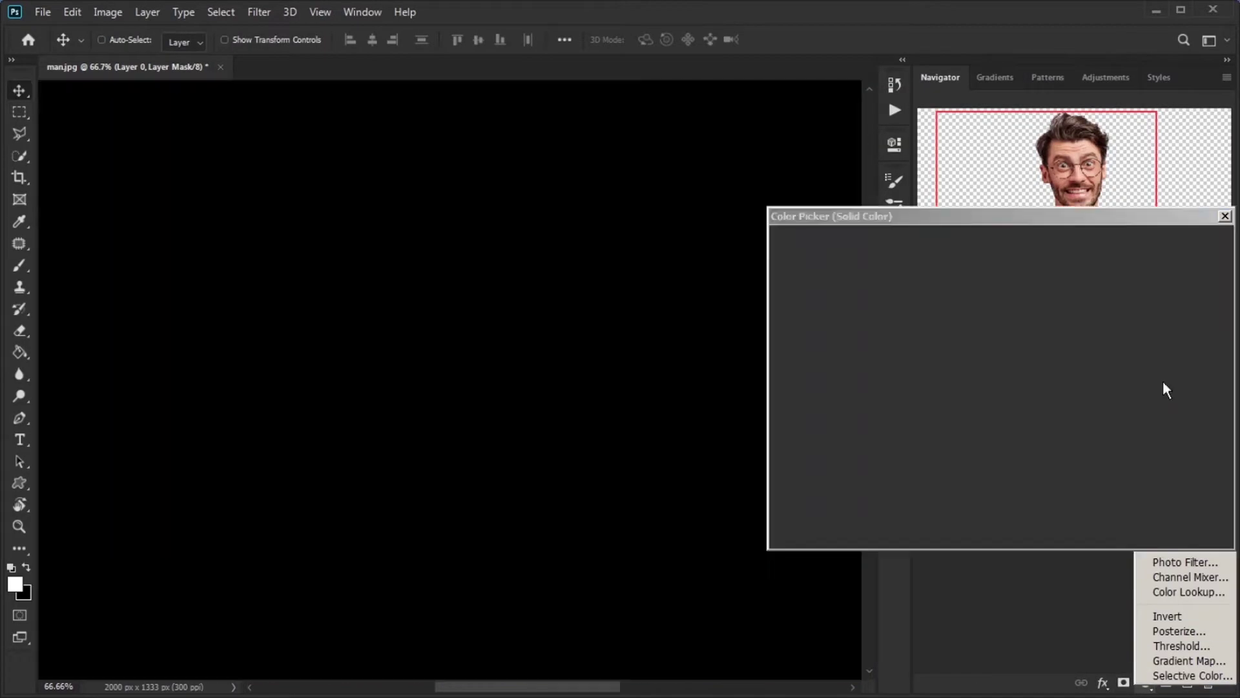
pyautogui.write('01030')
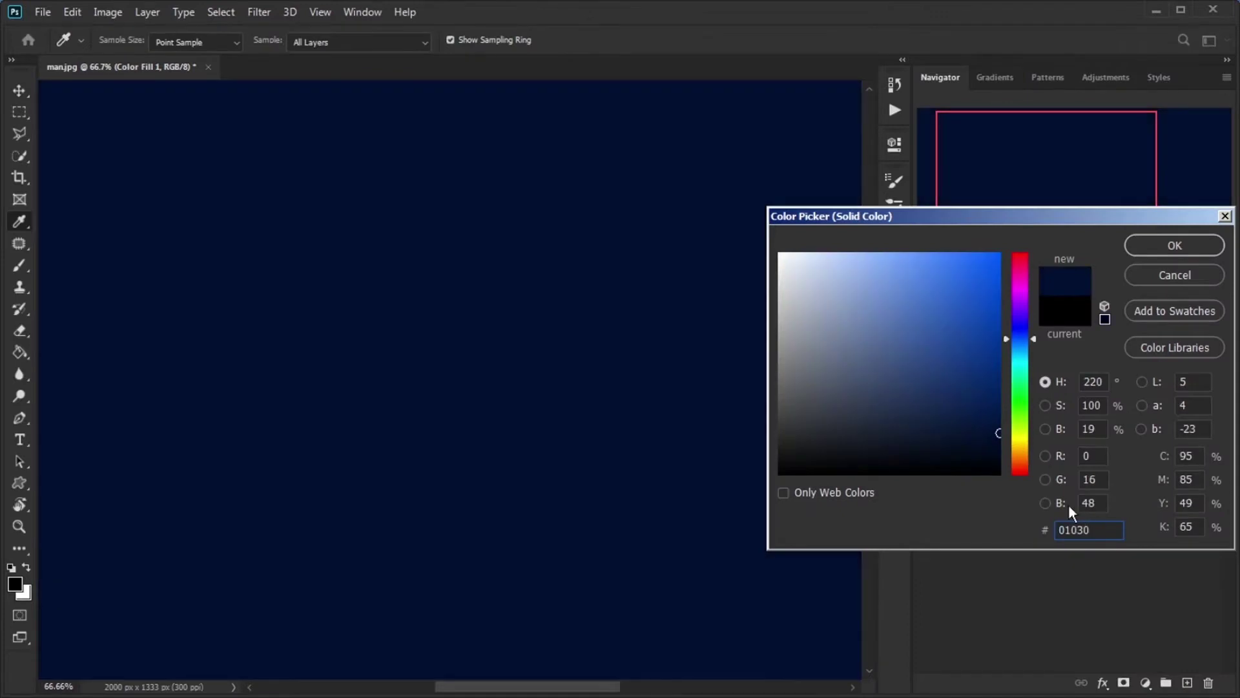
pyautogui.write('d')
pyautogui.press('Return')
# - Rename the fill layer 'bg' and move it beneath Layer 0
pyautogui.doubleClick(1044, 475)
pyautogui.write('bg')
pyautogui.press('Return')
pyautogui.moveTo(1043, 475); pyautogui.dragTo(1065, 545)
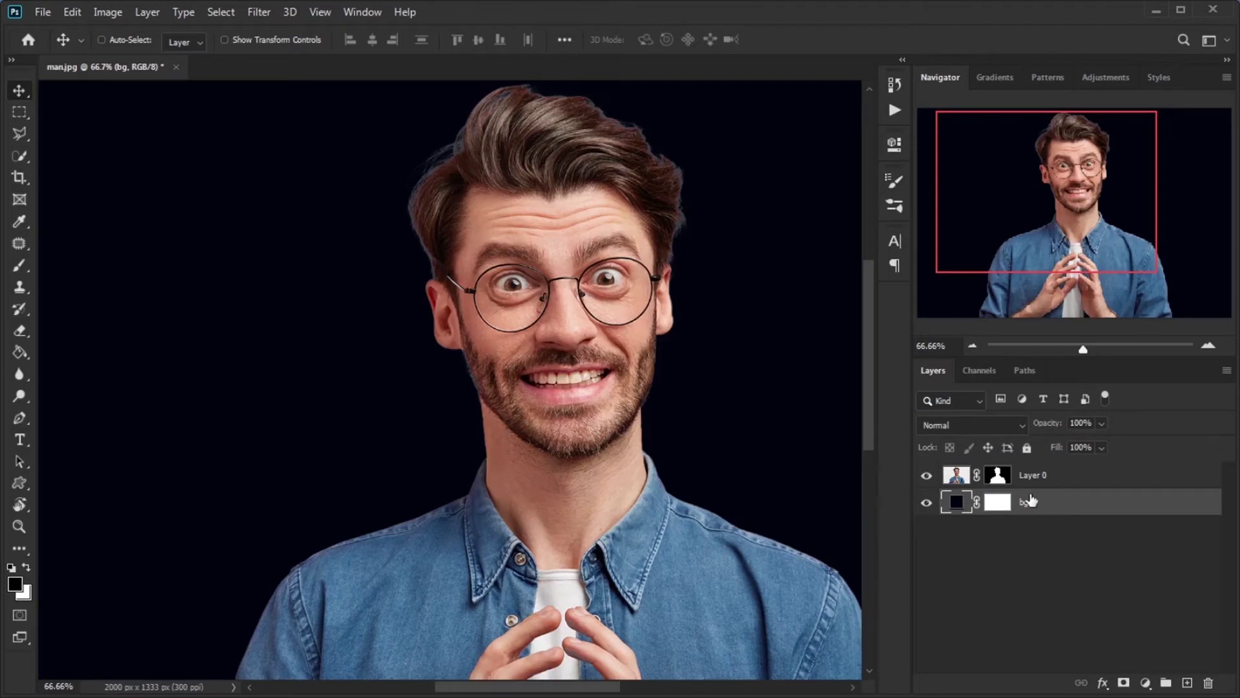
pyautogui.click(997, 475)
pyautogui.scroll(3, 681, 173)
pyautogui.scroll(1, 694, 246)
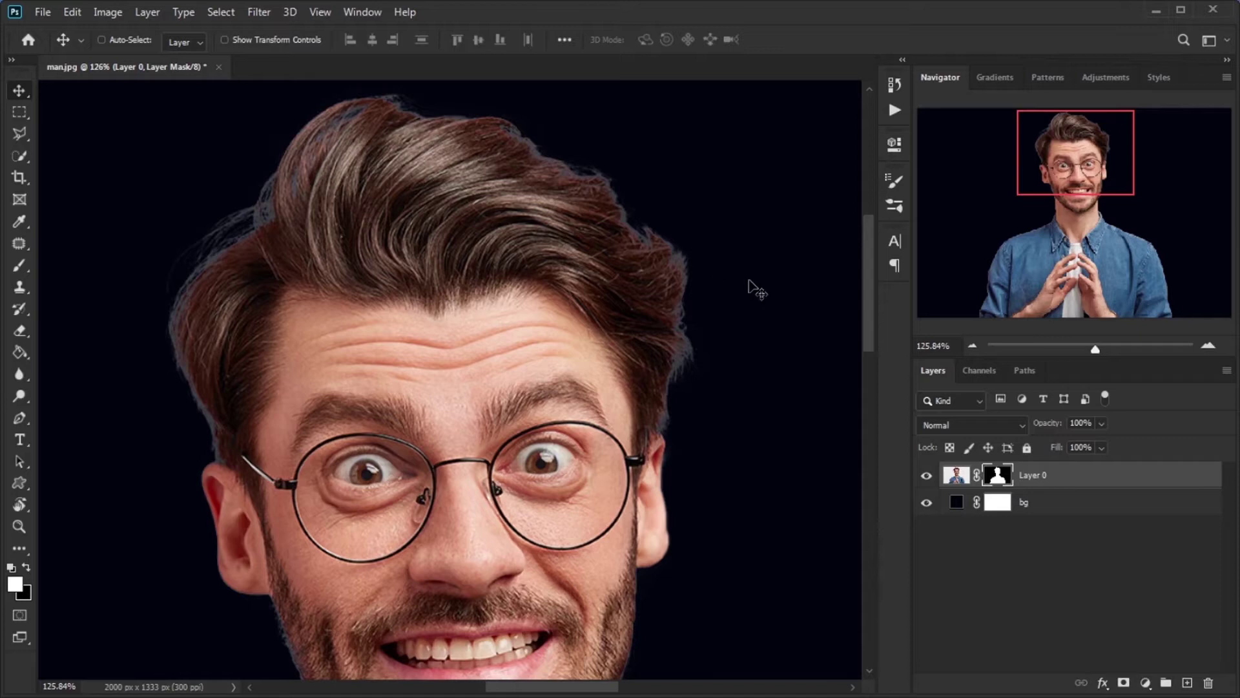
# - Clone Stamp the dark background over the hair edge on Layer 0, undoing a greyish dab
pyautogui.click(956, 475)
pyautogui.press('s')
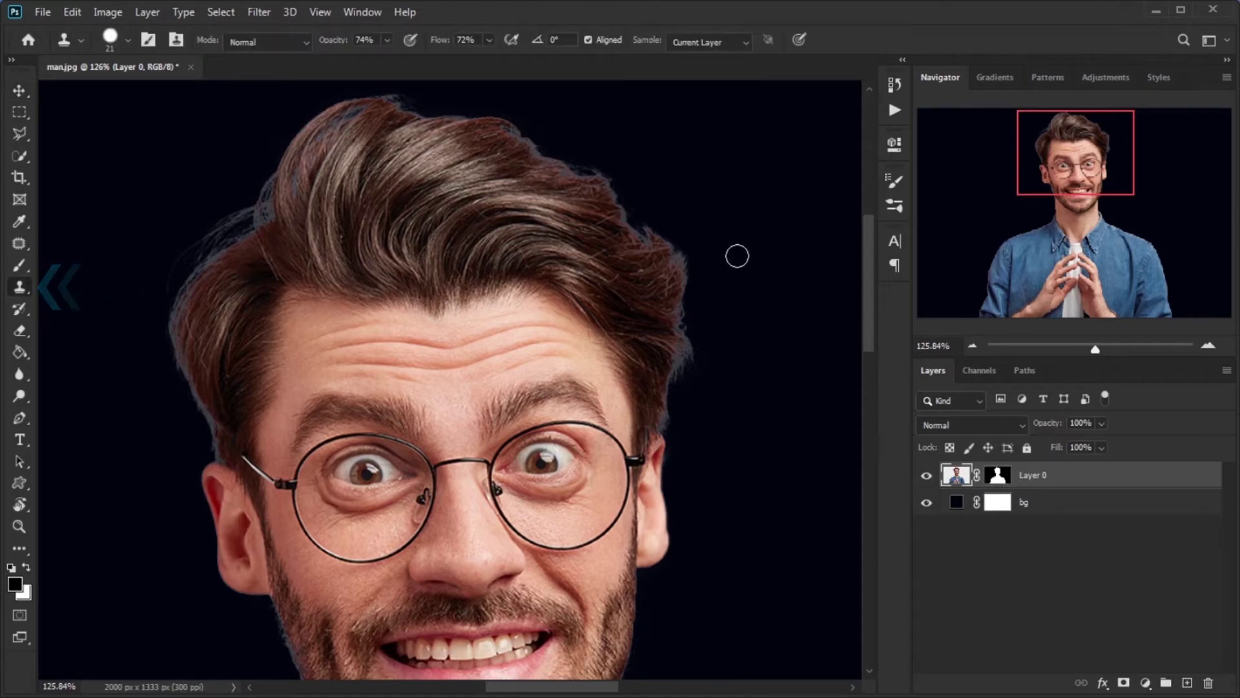
pyautogui.keyDown('alt'); pyautogui.click(727, 268); pyautogui.keyUp('alt')
pyautogui.scroll(4, 726, 268)
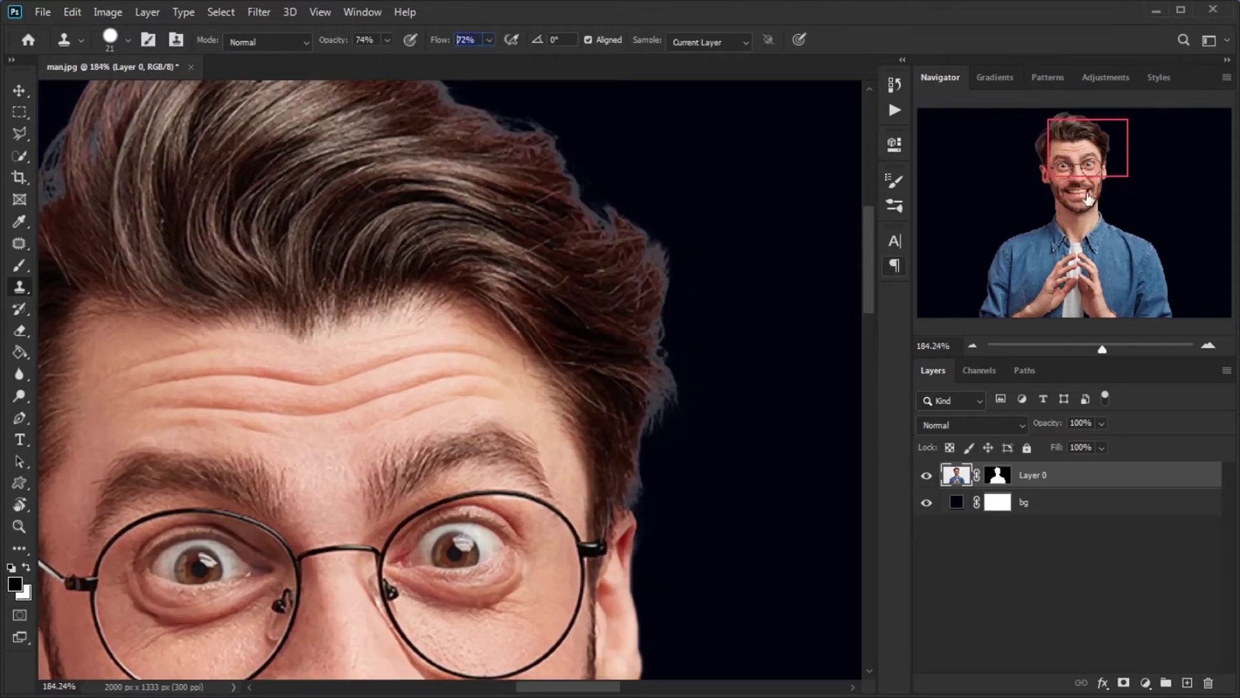
pyautogui.moveTo(1098, 159); pyautogui.dragTo(1104, 160)
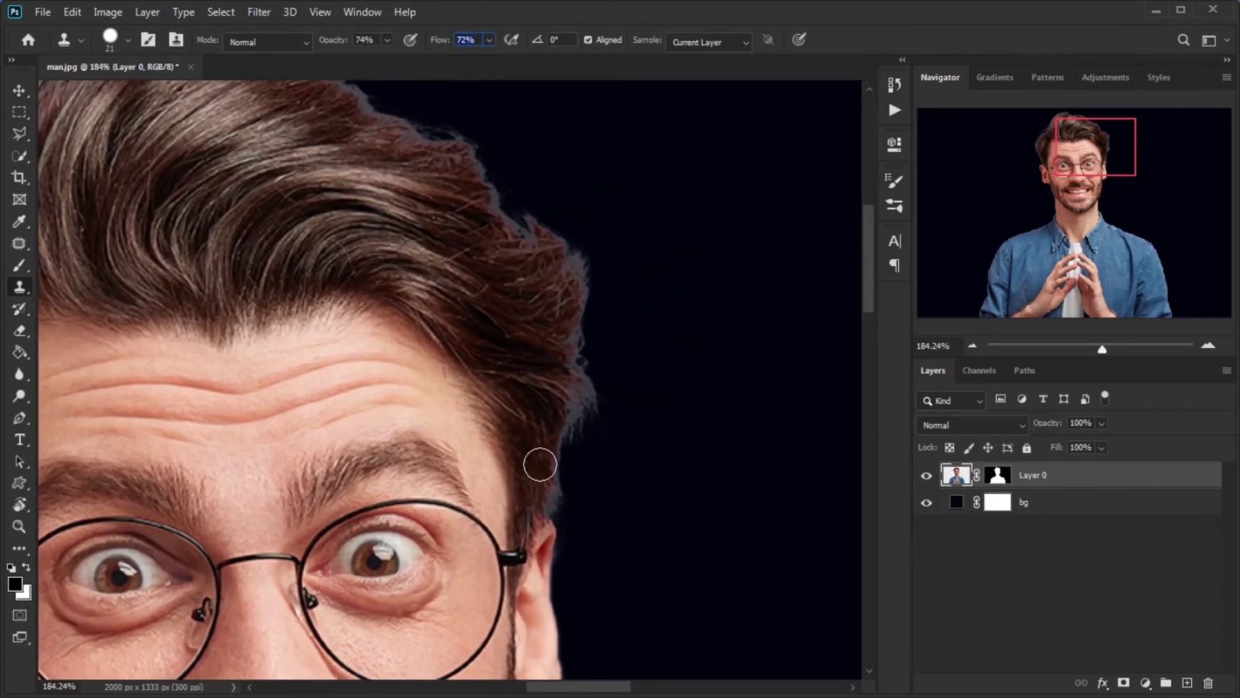
pyautogui.keyDown('alt'); pyautogui.click(538, 472); pyautogui.keyUp('alt')
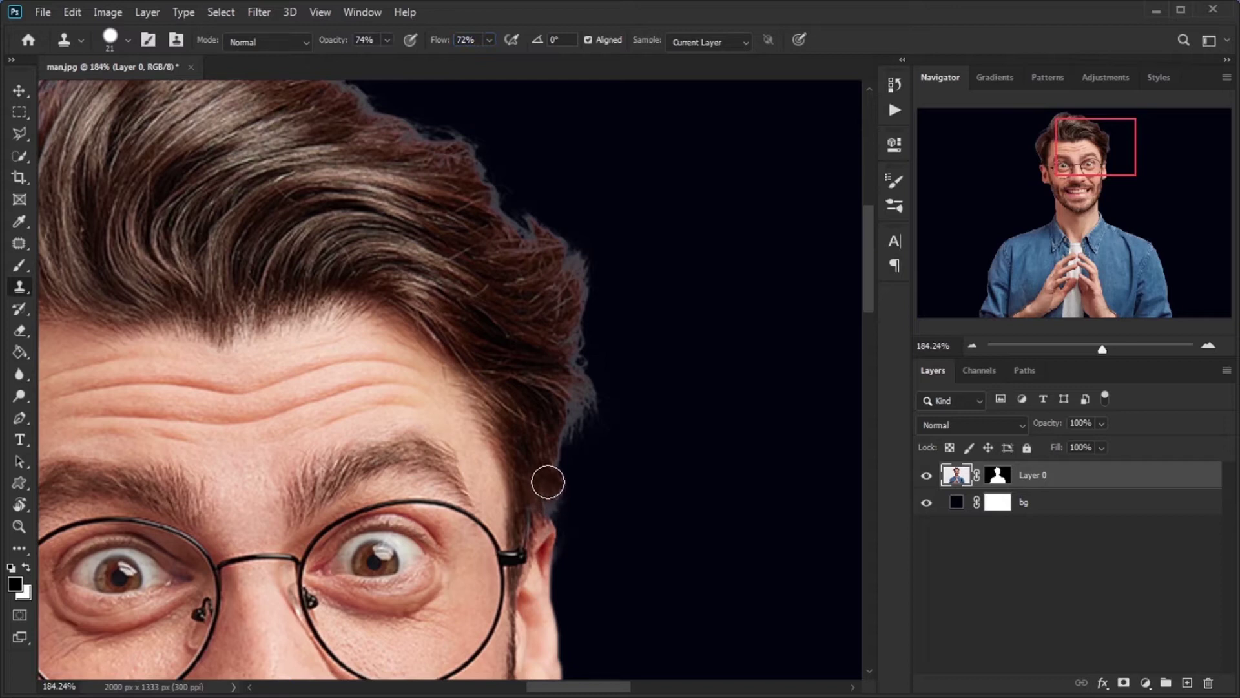
pyautogui.moveTo(545, 482); pyautogui.dragTo(549, 492)
pyautogui.hotkey('ctrl', 'z')
# - With a softer brush, clone dark background over the stray hairs on the right
pyautogui.hotkey('shift', '[')
pyautogui.hotkey('shift', '[')
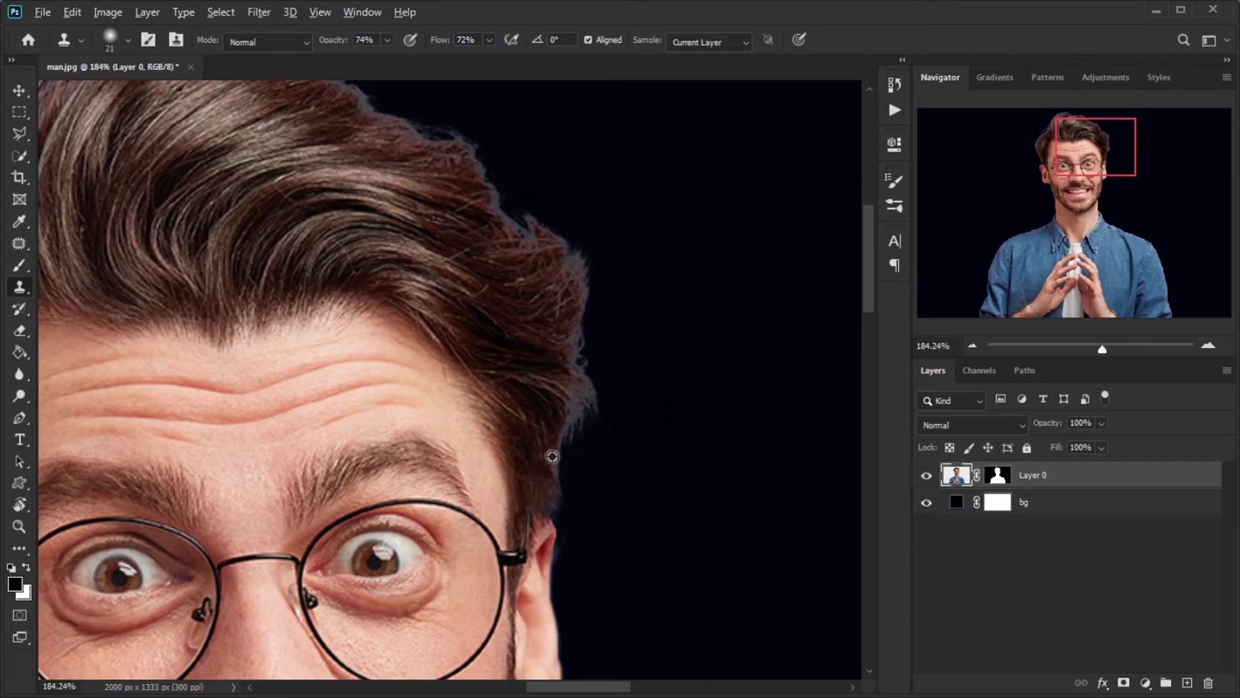
pyautogui.moveTo(560, 429)
pyautogui.mouseDown()
pyautogui.moveTo(578, 404)
pyautogui.moveTo(512, 219)
pyautogui.mouseUp()
pyautogui.scroll(2, 512, 220)
pyautogui.scroll(1, 360, 286)
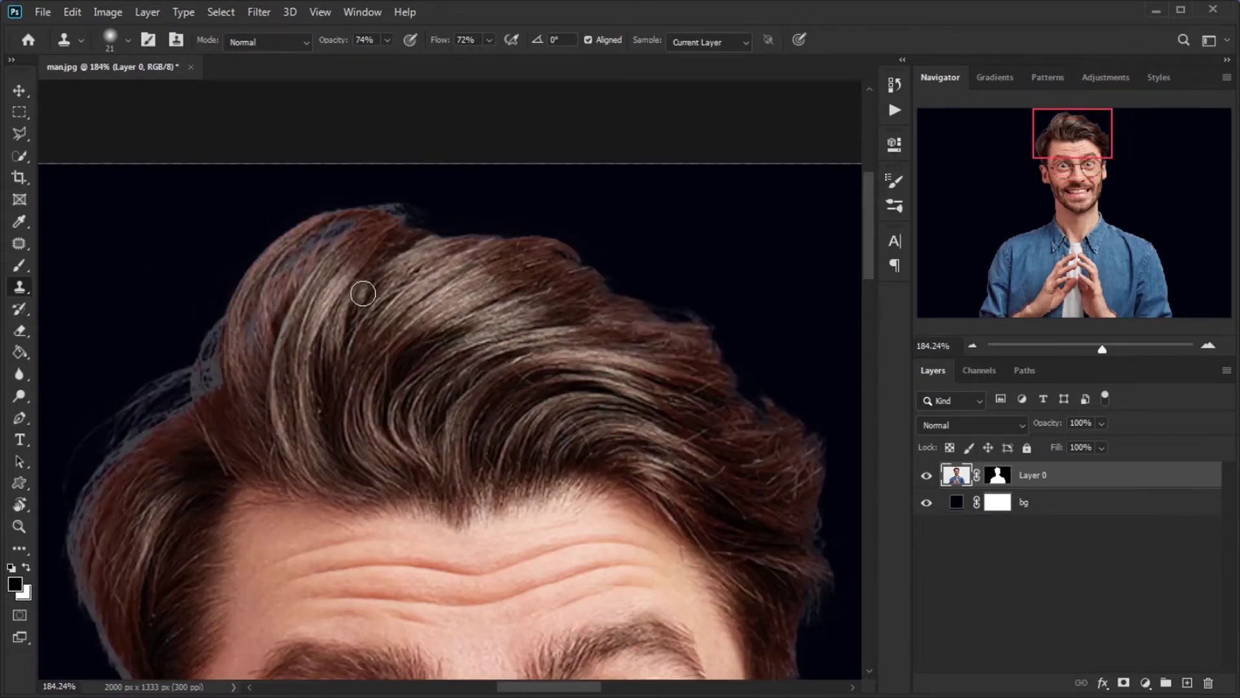
pyautogui.scroll(1, 225, 282)
pyautogui.hscroll(-2, 370, 407)
pyautogui.scroll(1, 368, 400)
pyautogui.scroll(1, 366, 393)
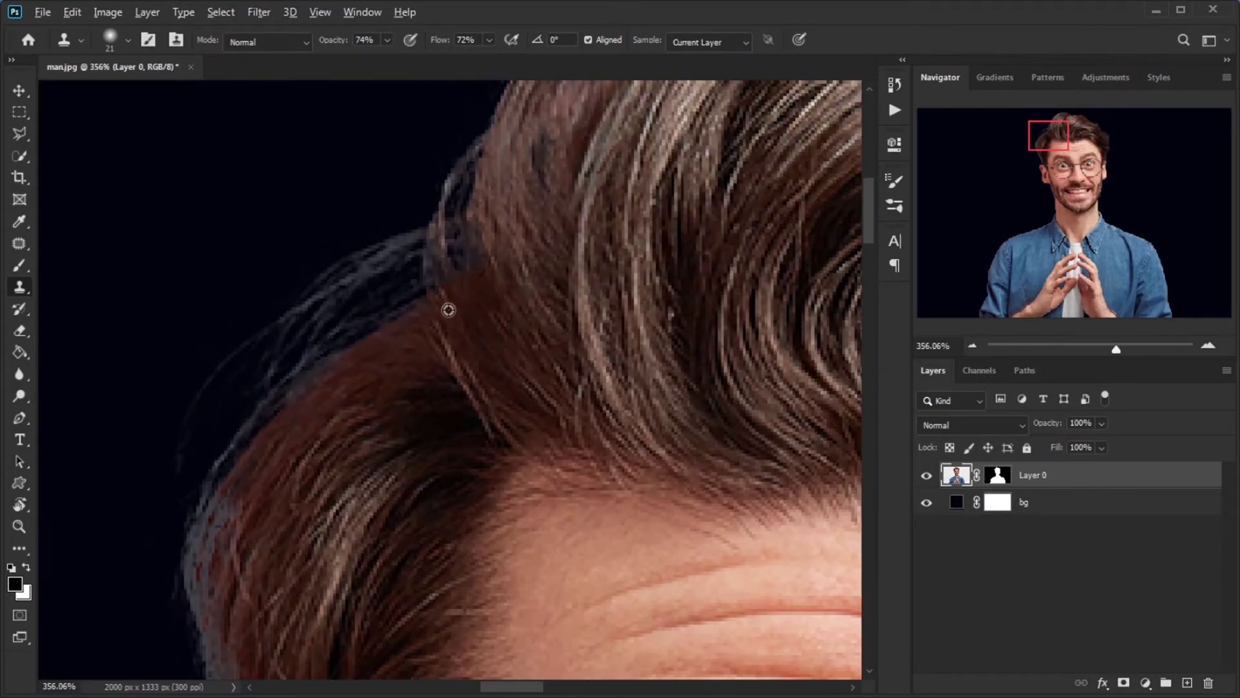
pyautogui.scroll(-4, 463, 292)
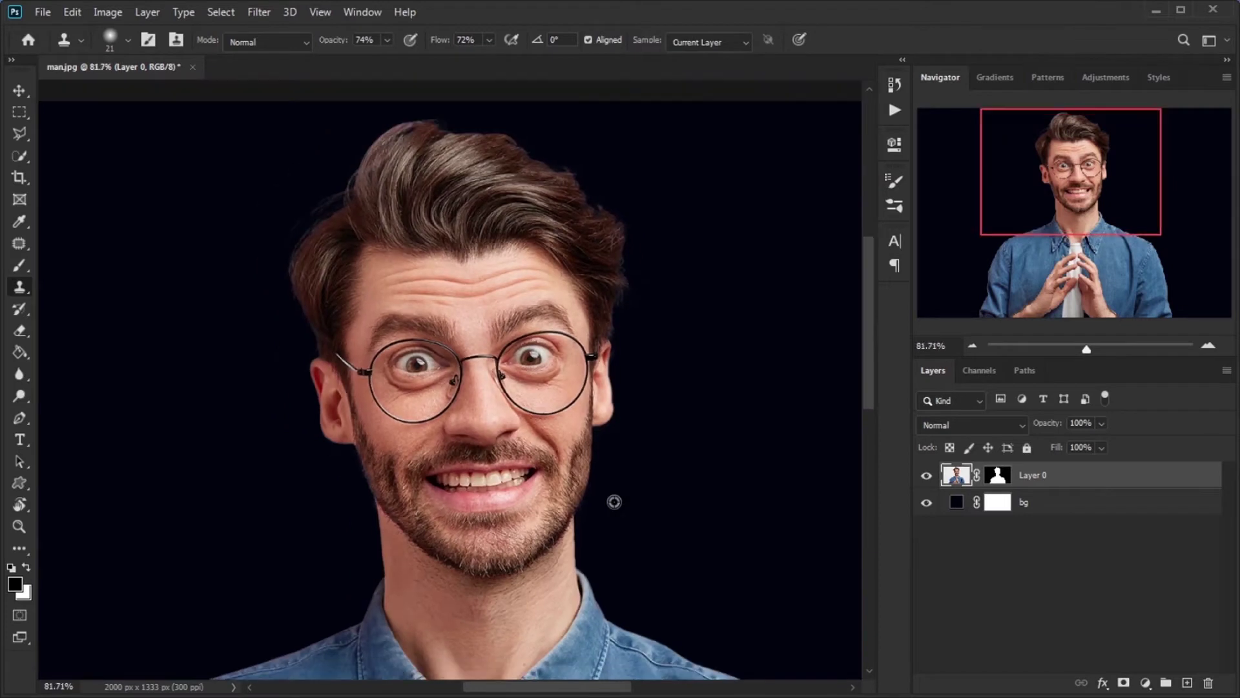
pyautogui.hotkey('ctrl', '0')
pyautogui.press('v')
pyautogui.rightClick(1059, 482)
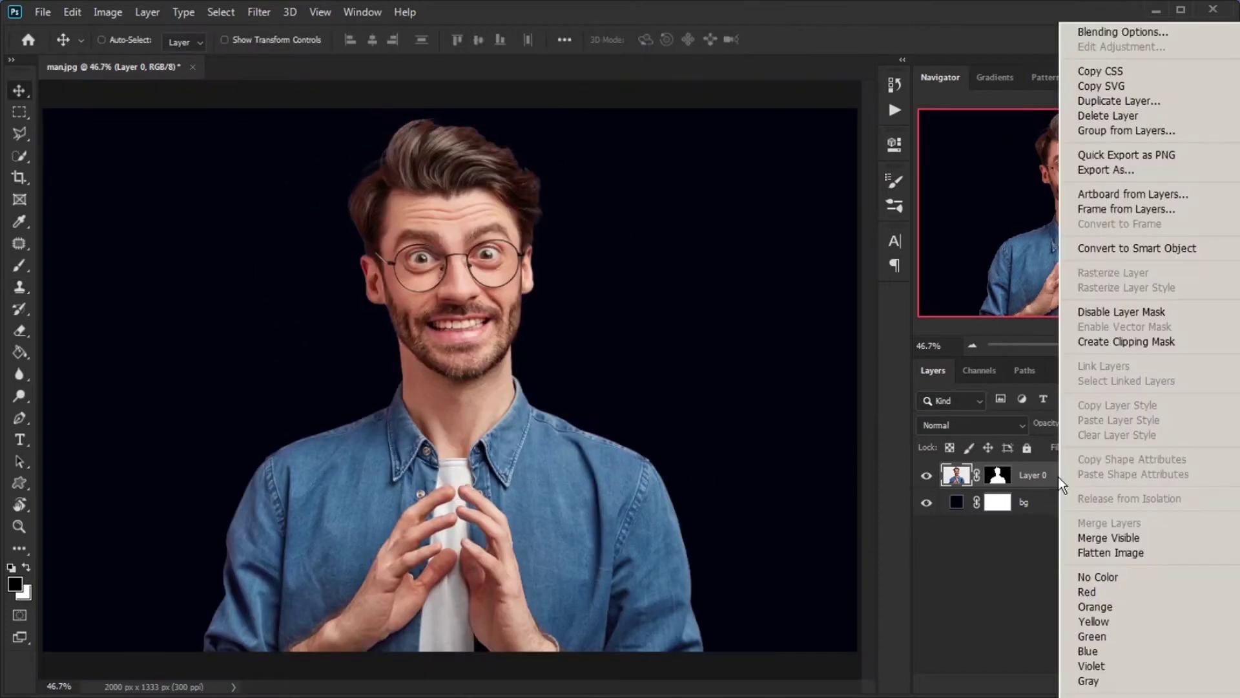
# - Convert Layer 0 to a smart object, duplicate it and hide the copy
pyautogui.click(1138, 257)
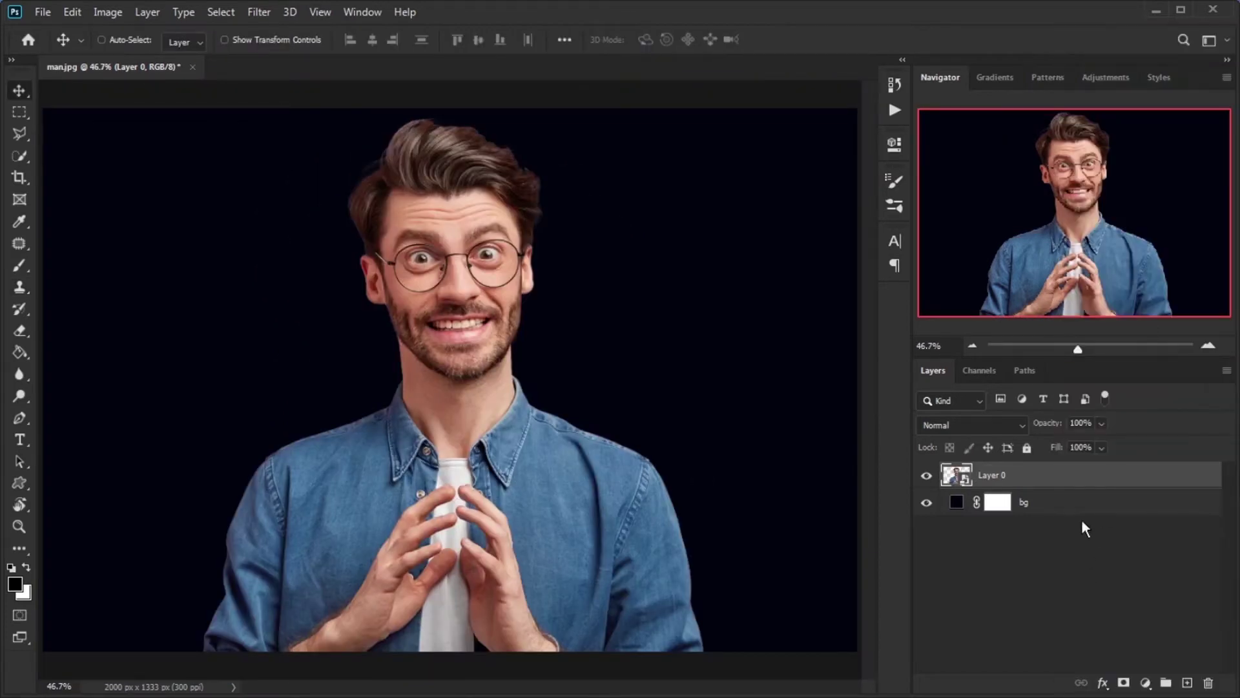
pyautogui.hotkey('ctrl', 'j')
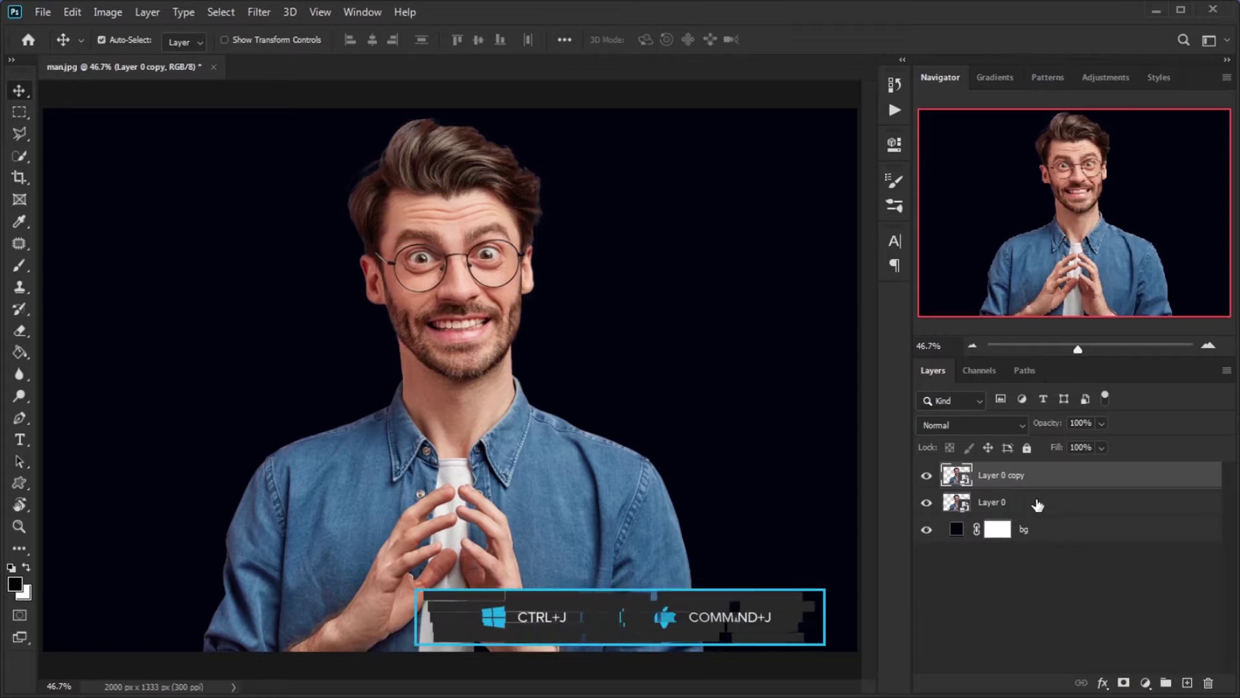
pyautogui.click(1020, 504)
pyautogui.click(925, 477)
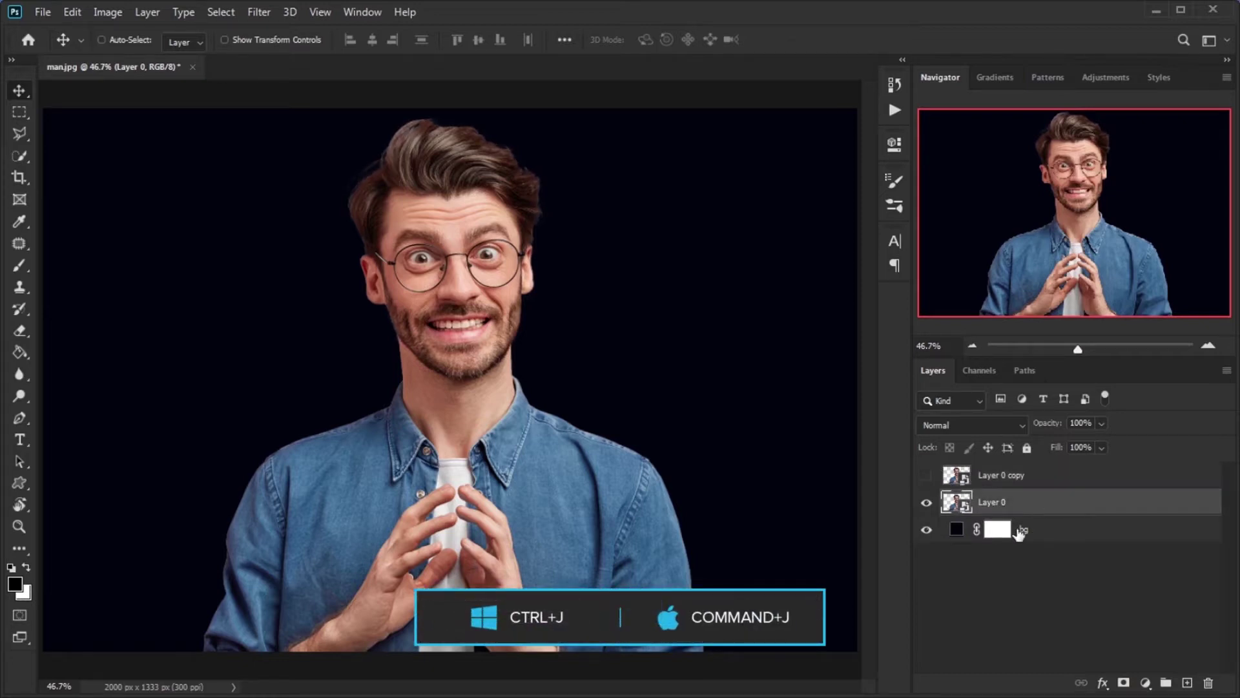
# - Give Layer 0 a navy 000080 Color Overlay layer style
pyautogui.rightClick(1052, 508)
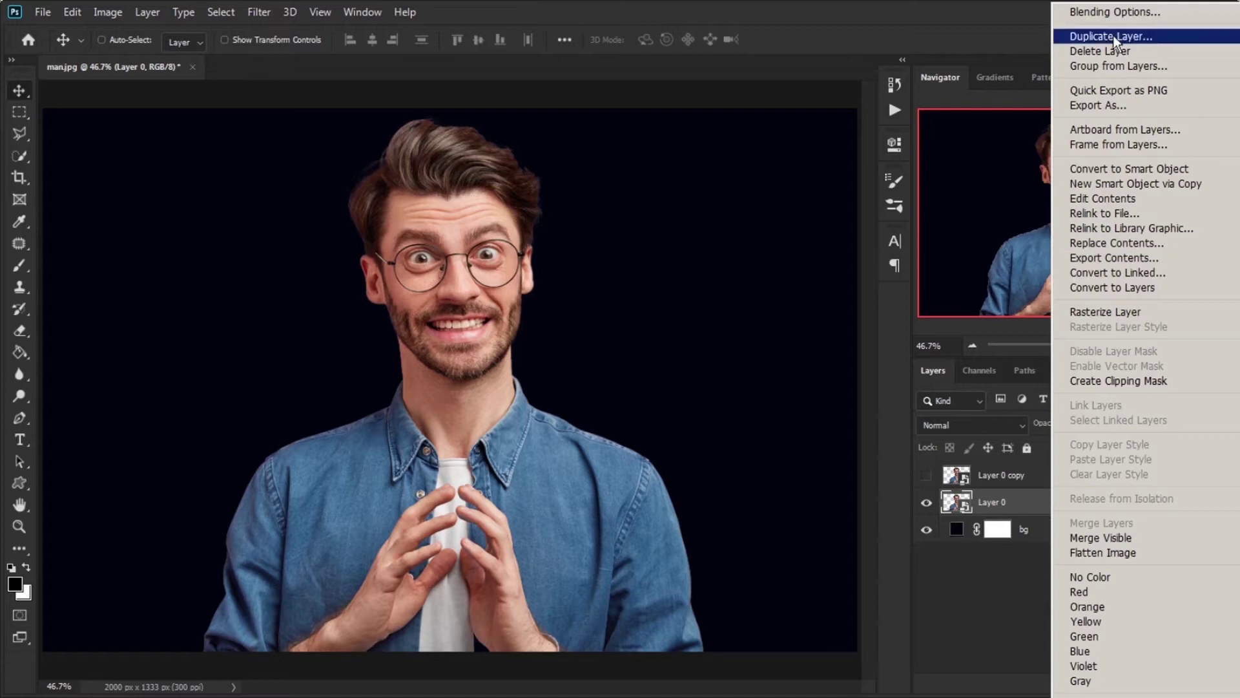
pyautogui.click(1113, 18)
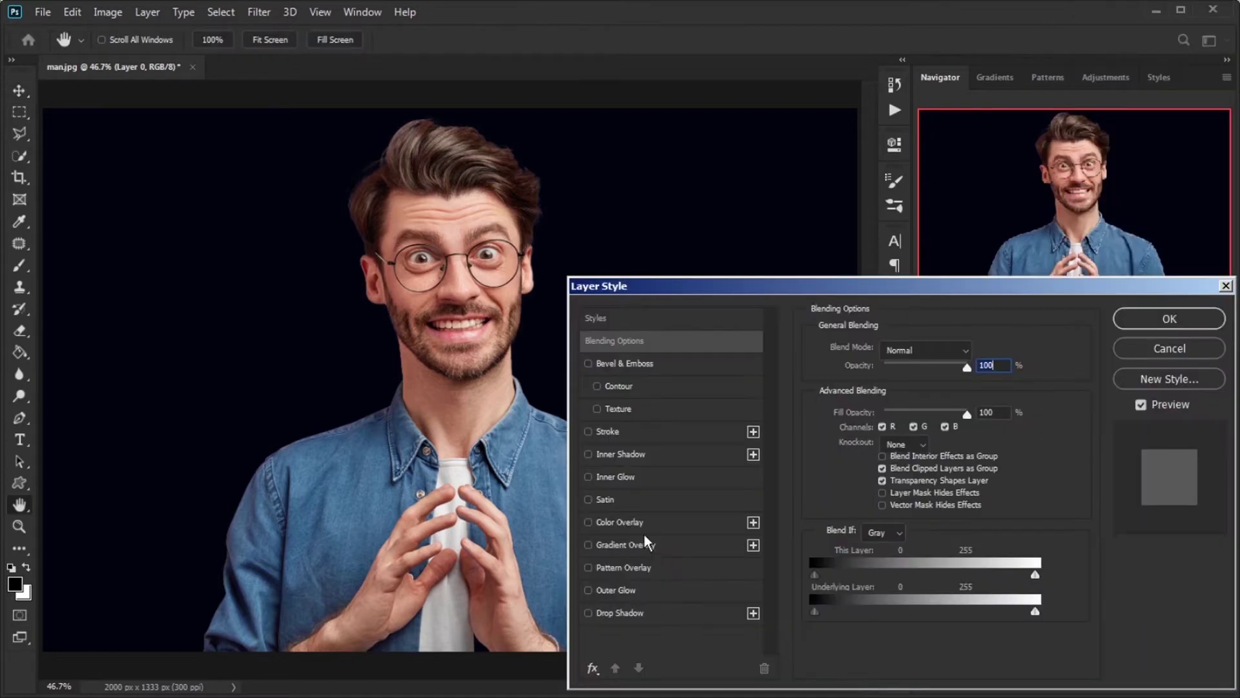
pyautogui.click(723, 522)
pyautogui.click(975, 352)
pyautogui.write('000')
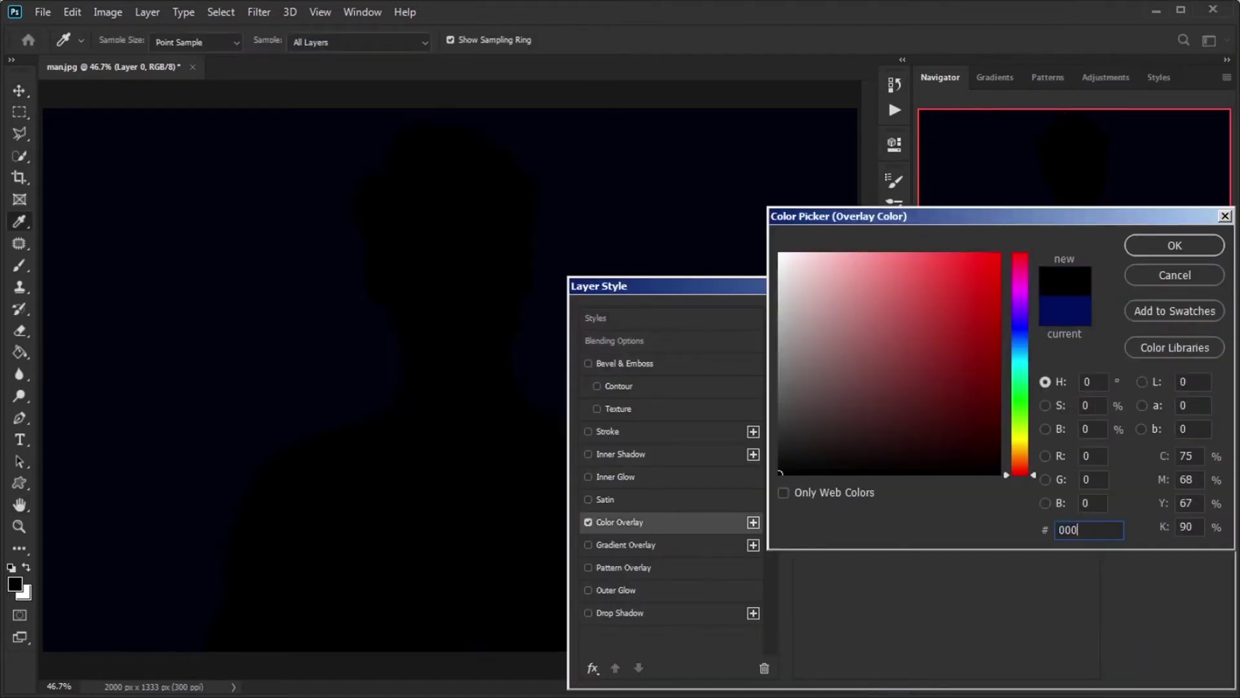
pyautogui.write('080')
pyautogui.click(1196, 248)
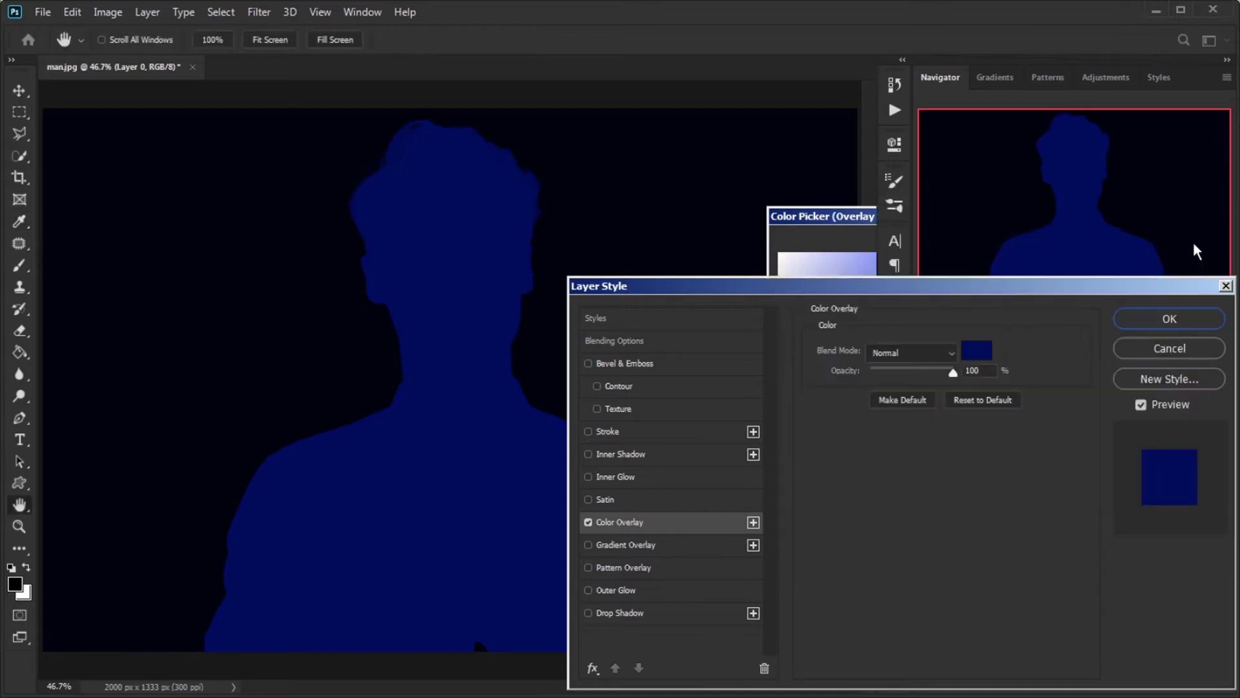
pyautogui.click(1168, 326)
# - Apply a 520-pixel Gaussian Blur to Layer 0
pyautogui.click(259, 11)
pyautogui.moveTo(386, 204)
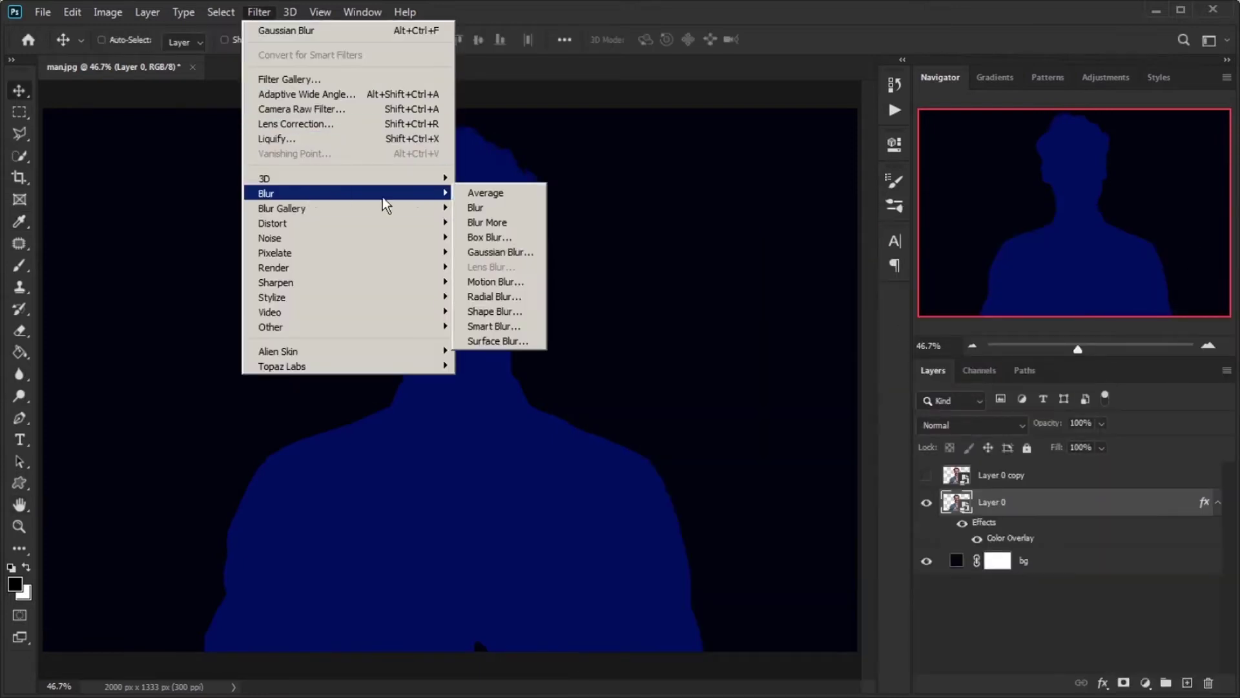
pyautogui.click(500, 252)
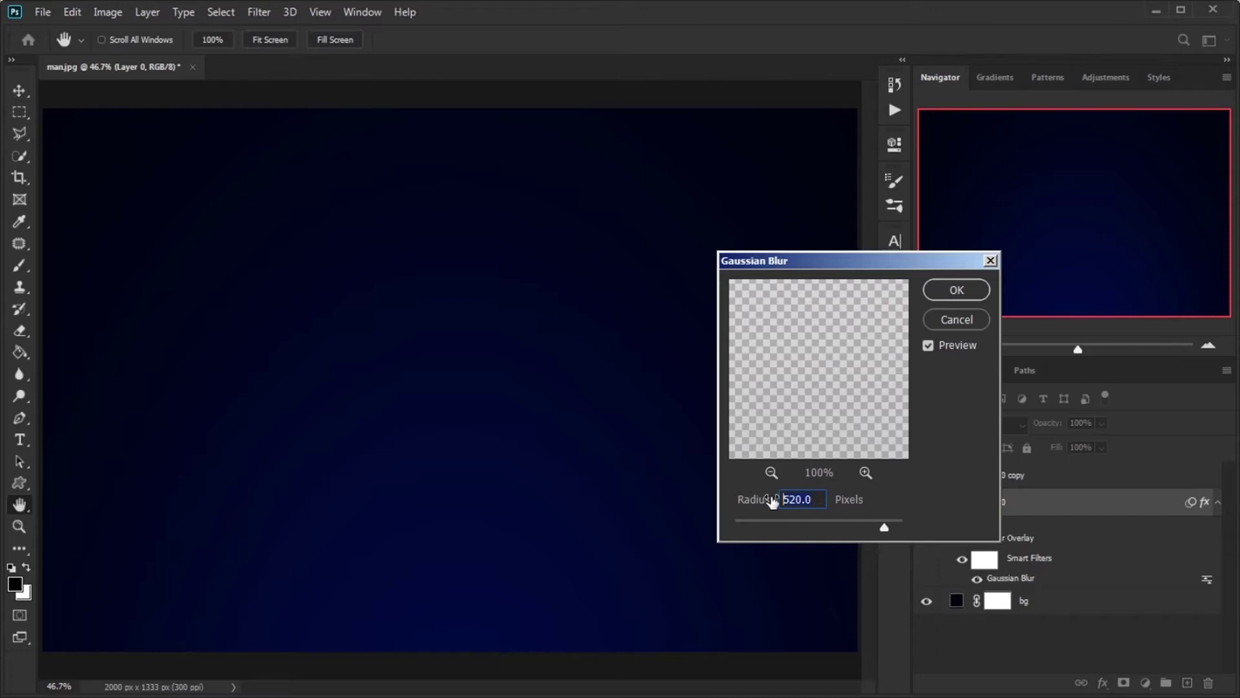
pyautogui.click(946, 290)
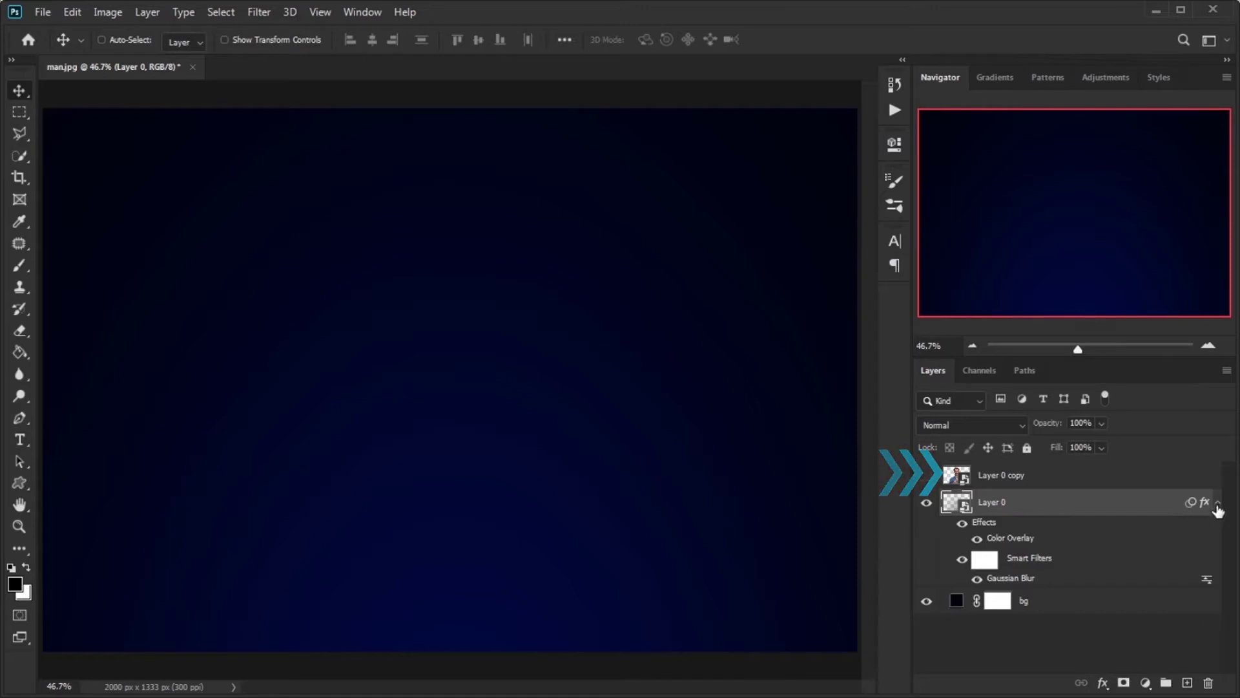
# - Duplicate Layer 0 copy as a hidden Layer 0 copy 2 and show Layer 0 copy
pyautogui.click(1218, 502)
pyautogui.click(1054, 485)
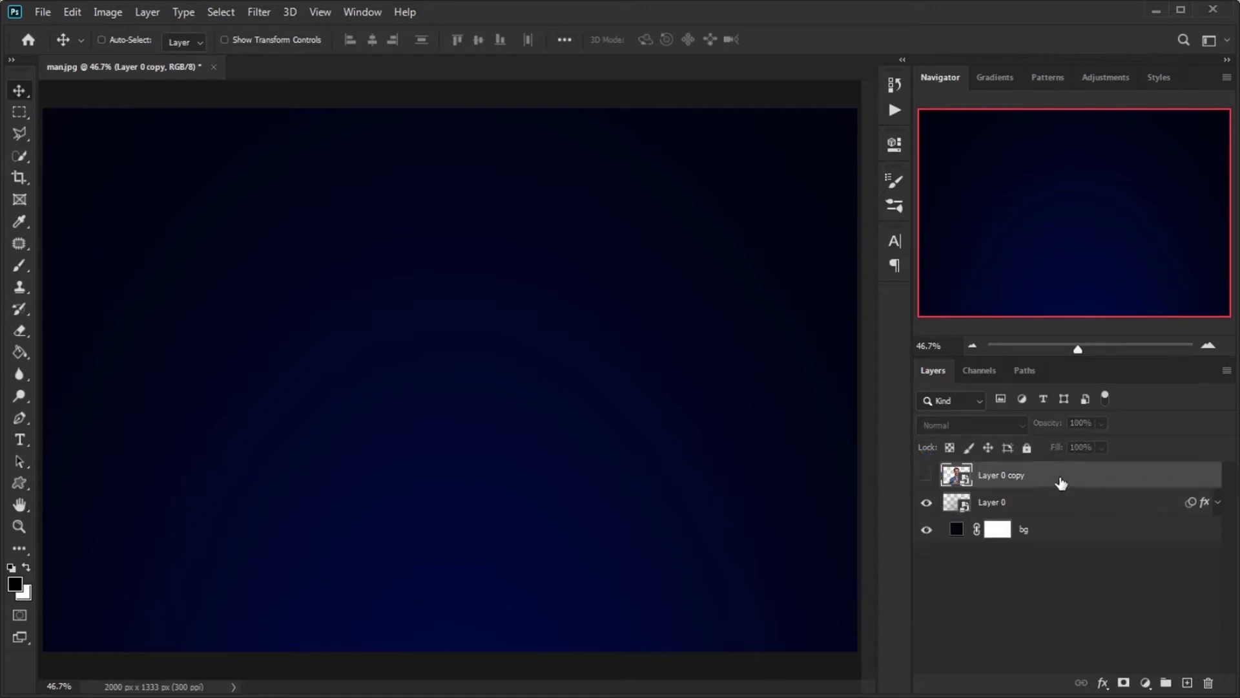
pyautogui.hotkey('ctrl', 'j')
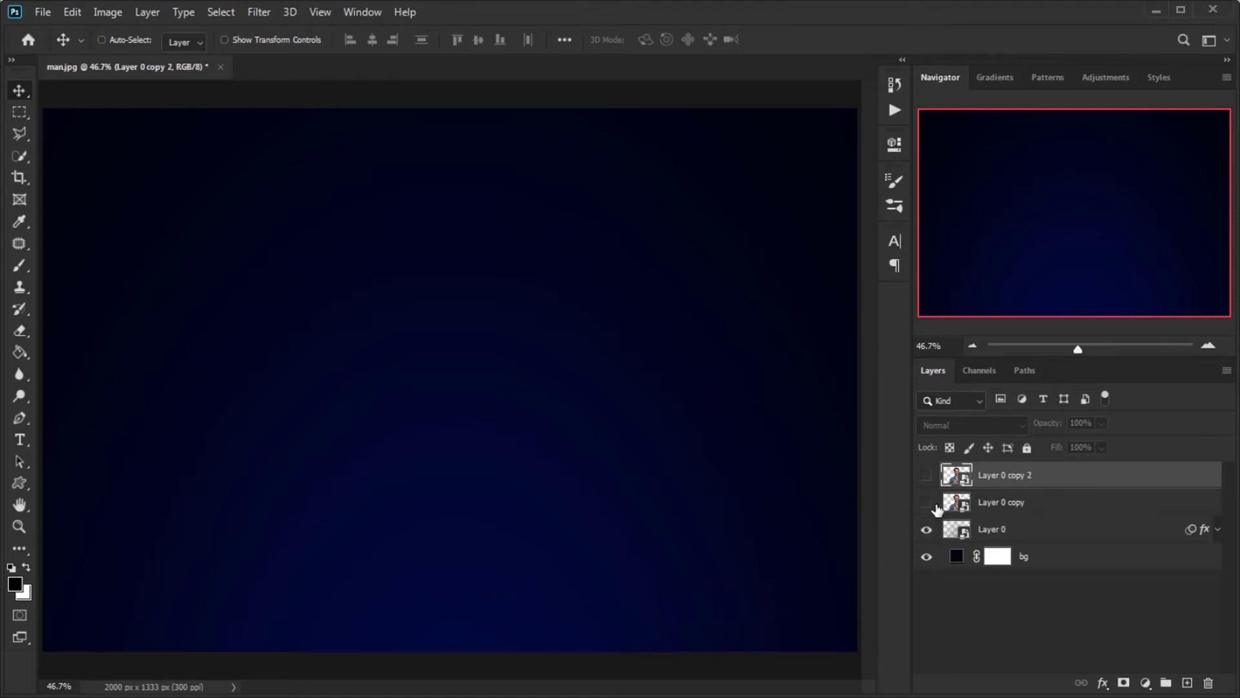
pyautogui.click(926, 502)
# - Add a Gradient Overlay to Layer 0 copy with Normal blend, Reverse and 90° angle
pyautogui.rightClick(1052, 503)
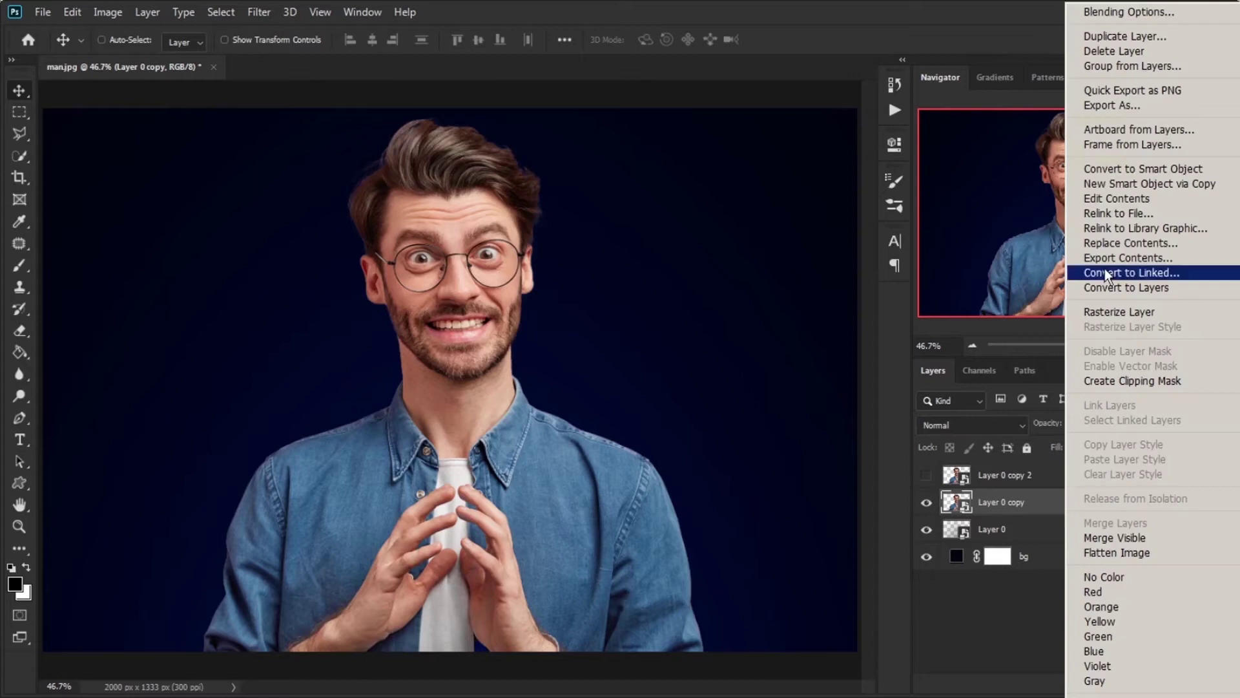
pyautogui.click(1127, 12)
pyautogui.click(665, 549)
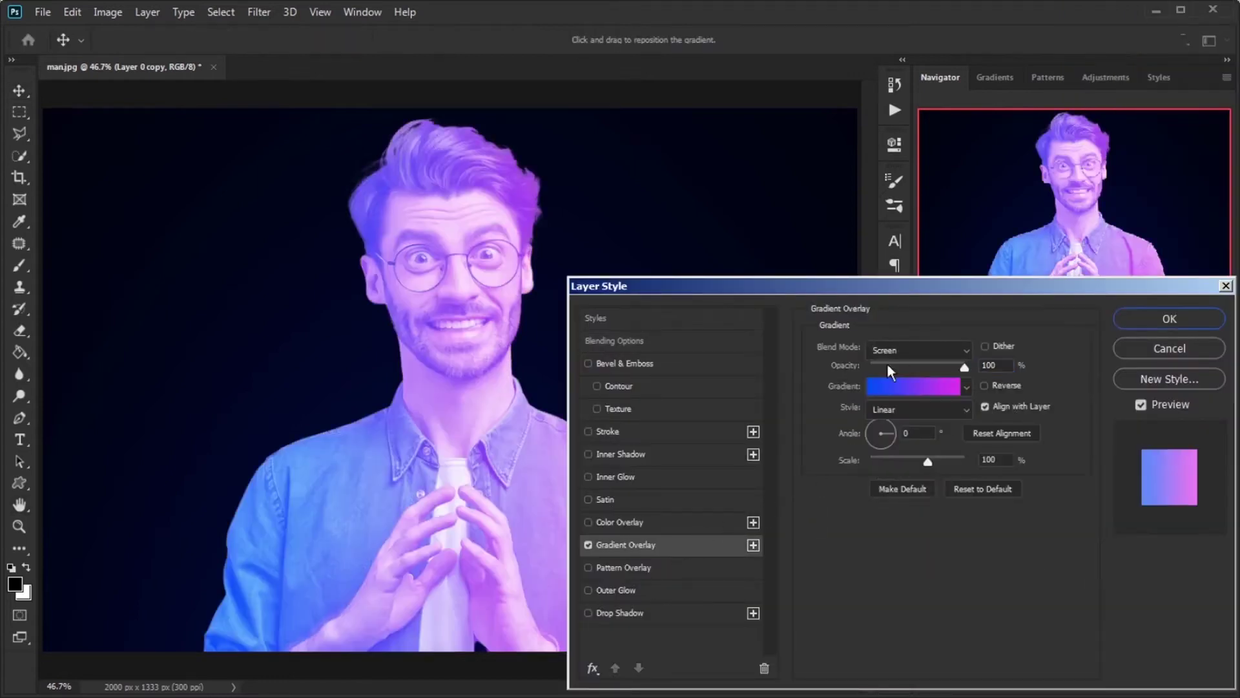
pyautogui.click(905, 351)
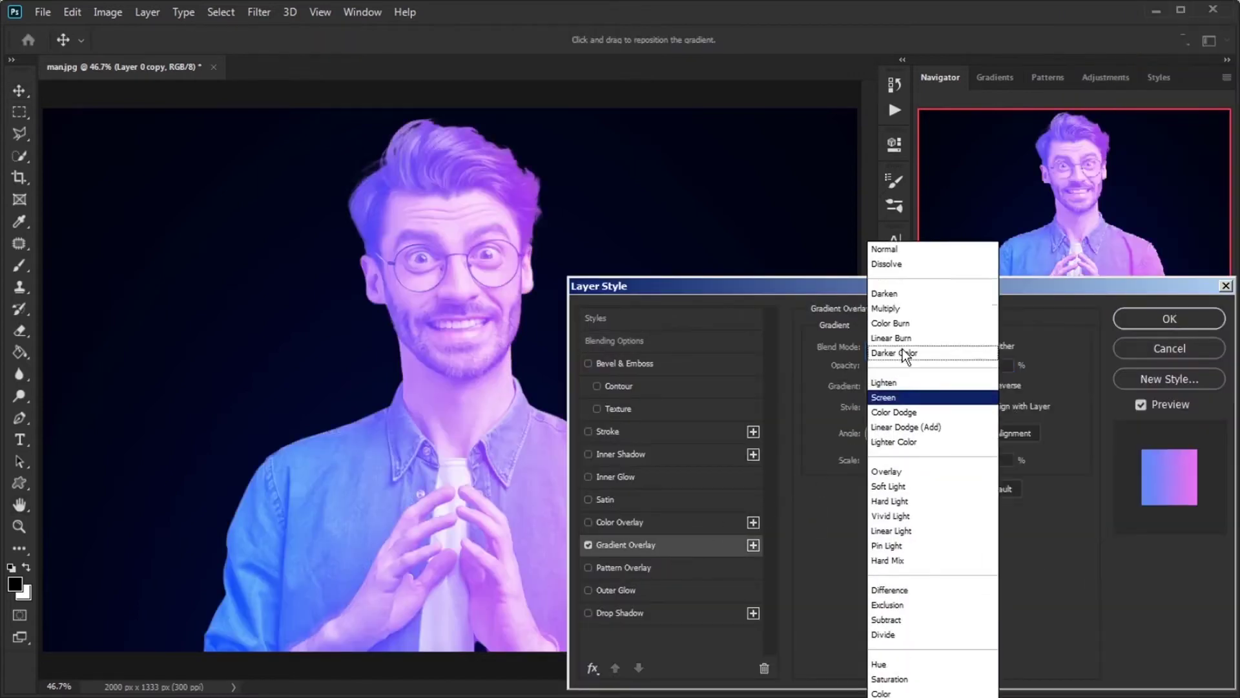
pyautogui.click(895, 248)
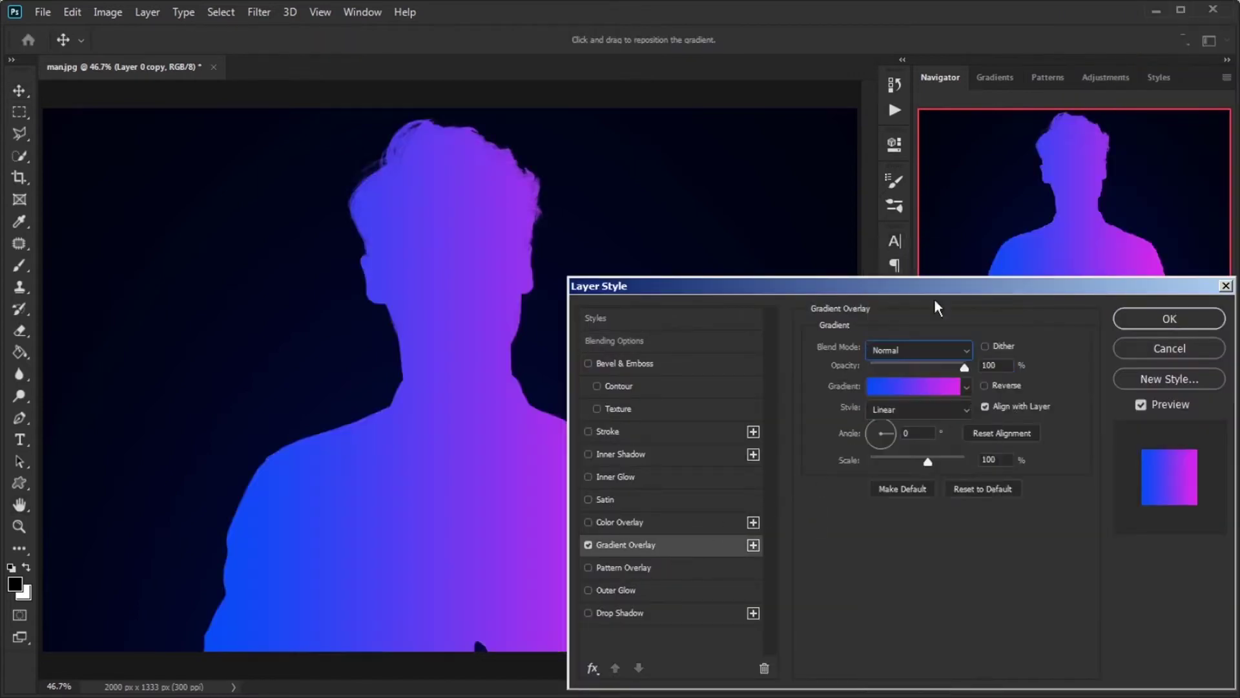
pyautogui.click(984, 386)
pyautogui.write('90')
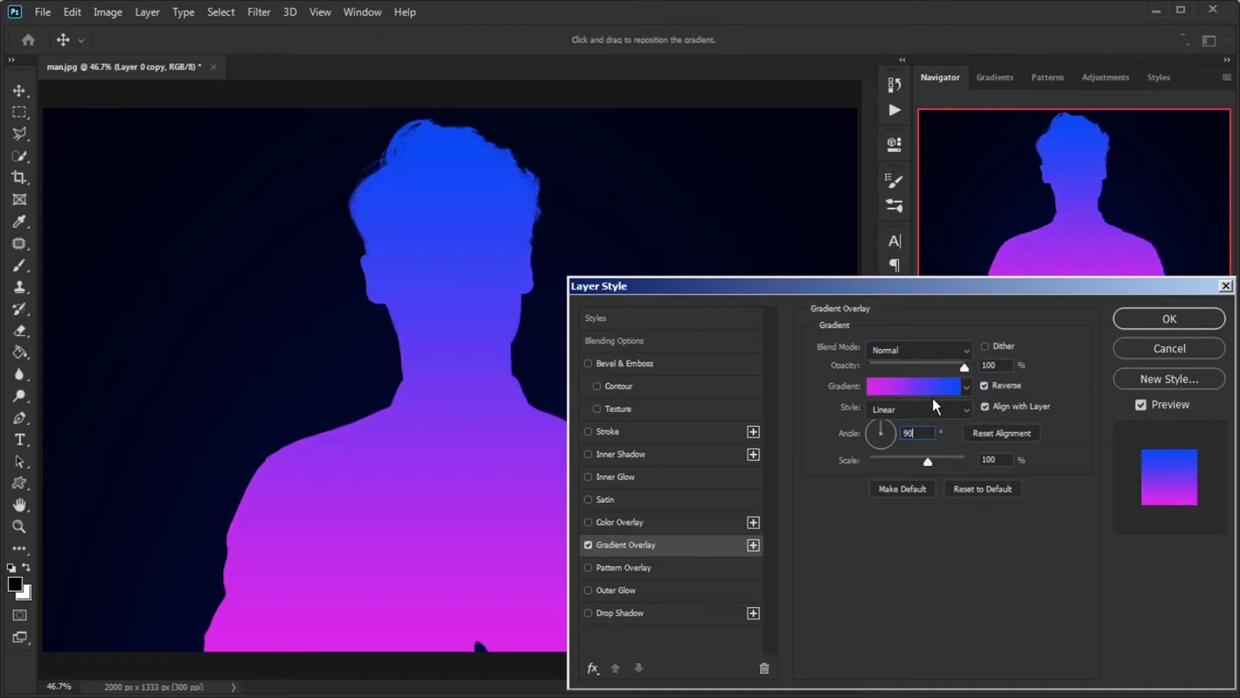
# - Choose the first hologram stripe gradient for the overlay and apply the style
pyautogui.click(914, 386)
pyautogui.scroll(-5, 1126, 126)
pyautogui.click(869, 203)
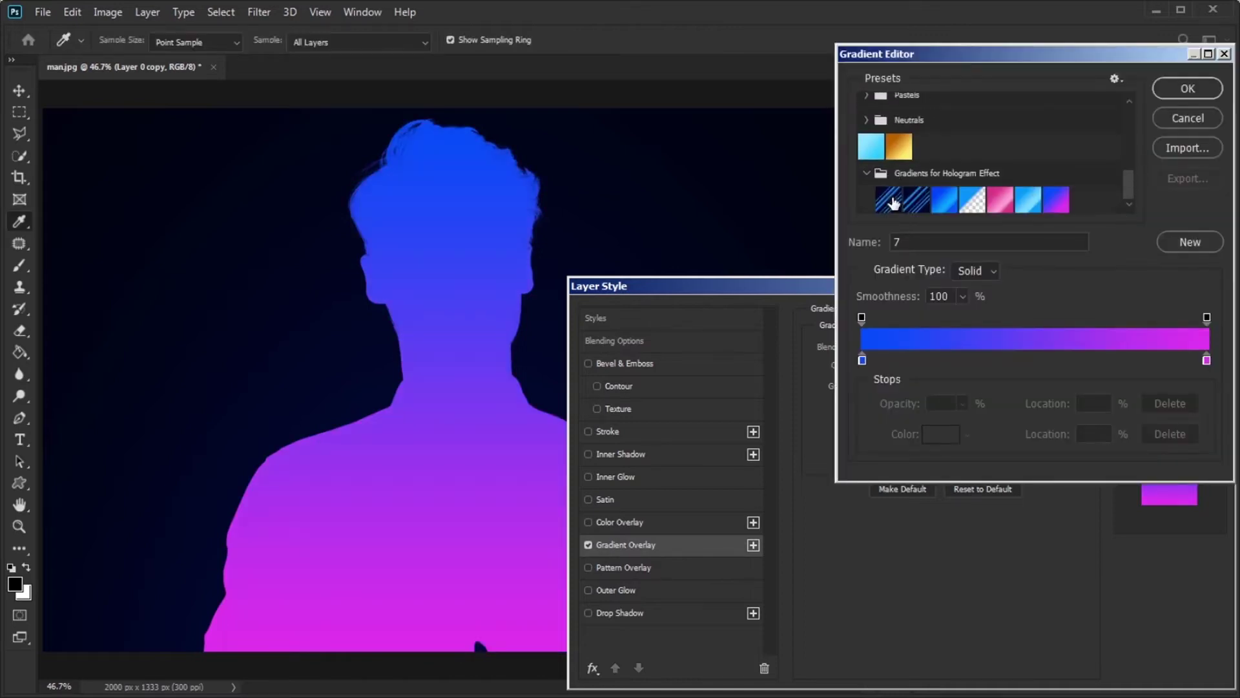
pyautogui.click(890, 201)
pyautogui.click(1178, 88)
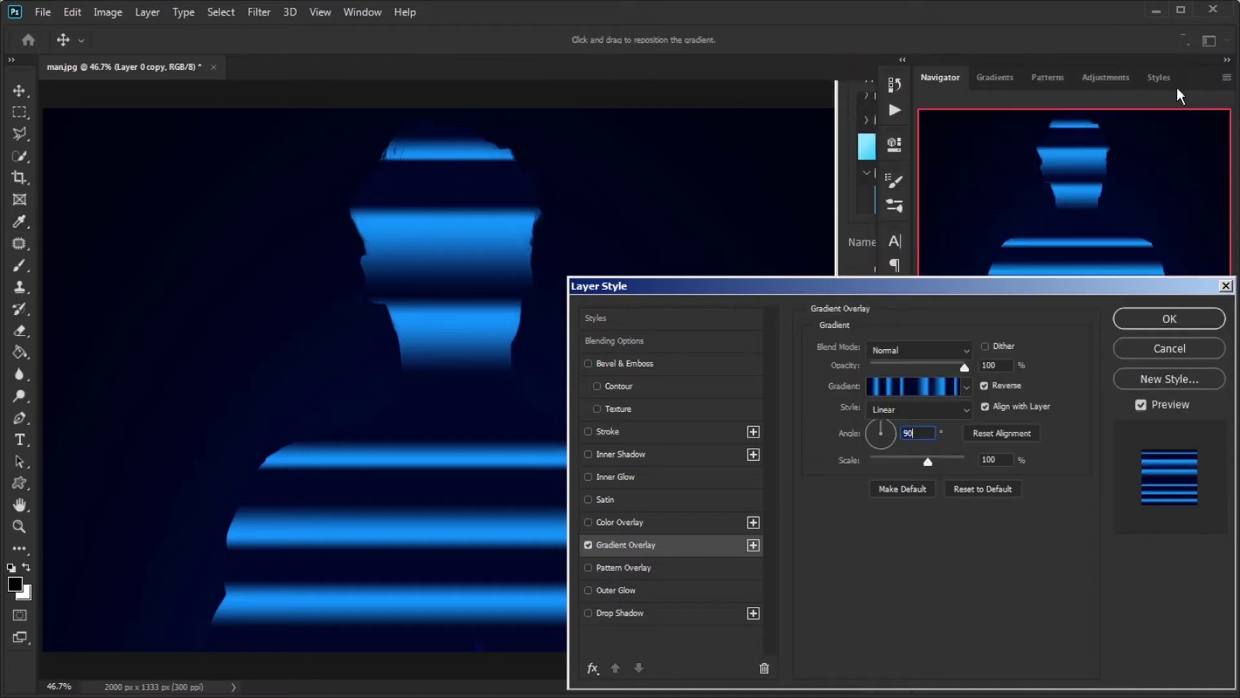
pyautogui.click(1180, 320)
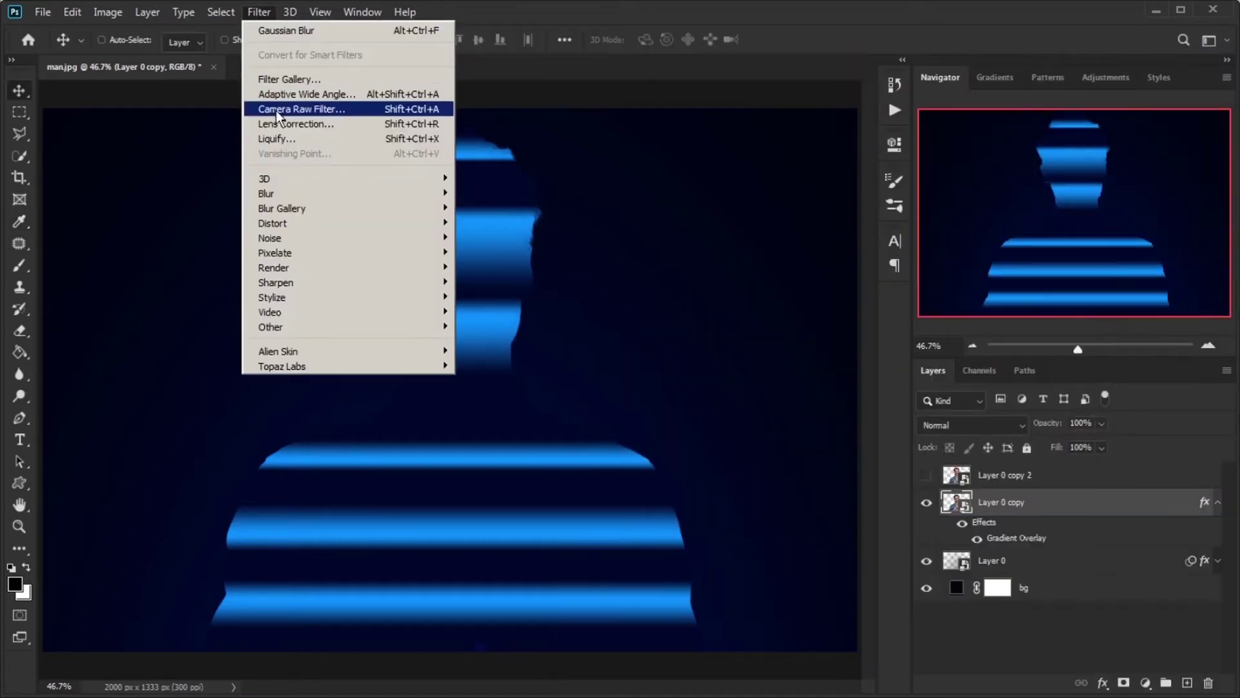
# - Apply a Square Wave filter: wavelength 5–6, amplitude 1–14, scale 97/1
pyautogui.moveTo(289, 221)
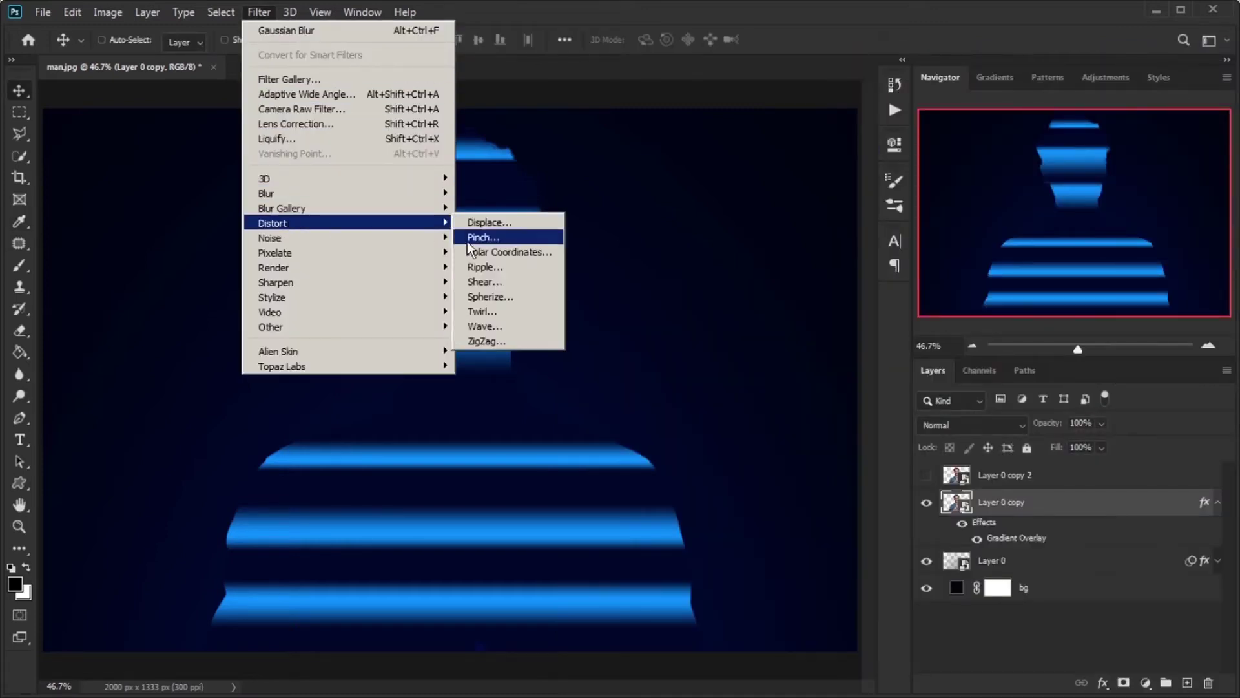
pyautogui.click(498, 324)
pyautogui.write('4')
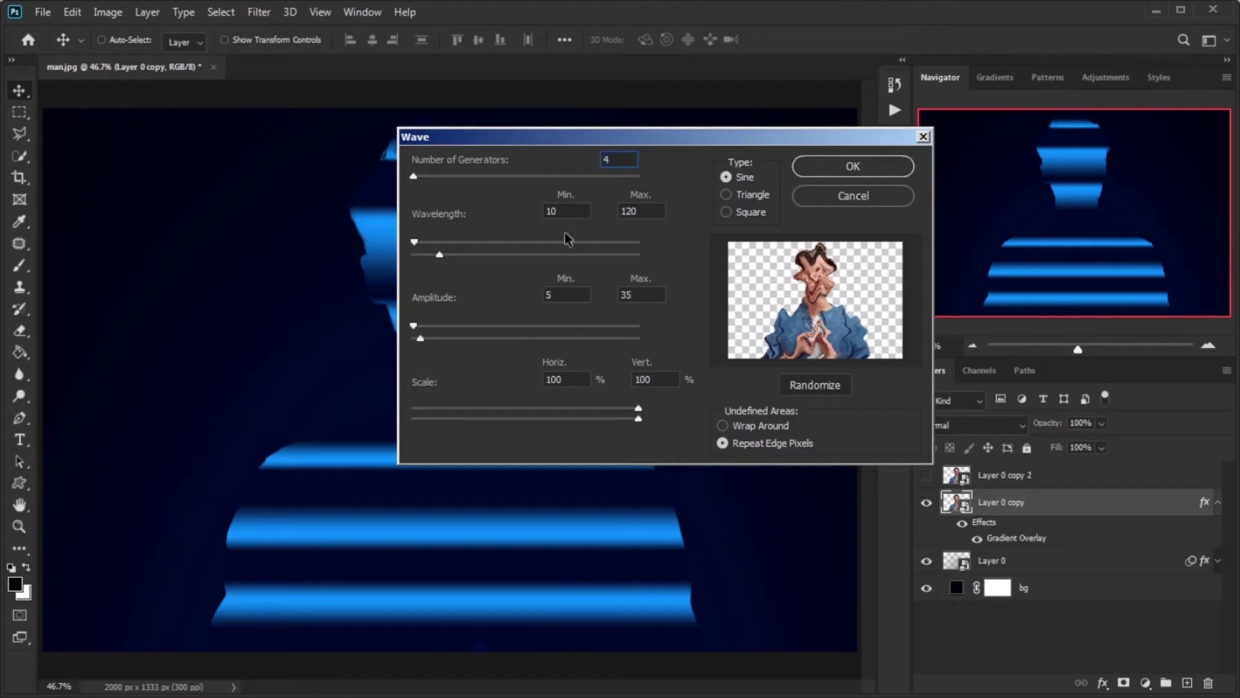
pyautogui.press('Tab')
pyautogui.write('5')
pyautogui.press('Tab')
pyautogui.write('6')
pyautogui.press('Tab')
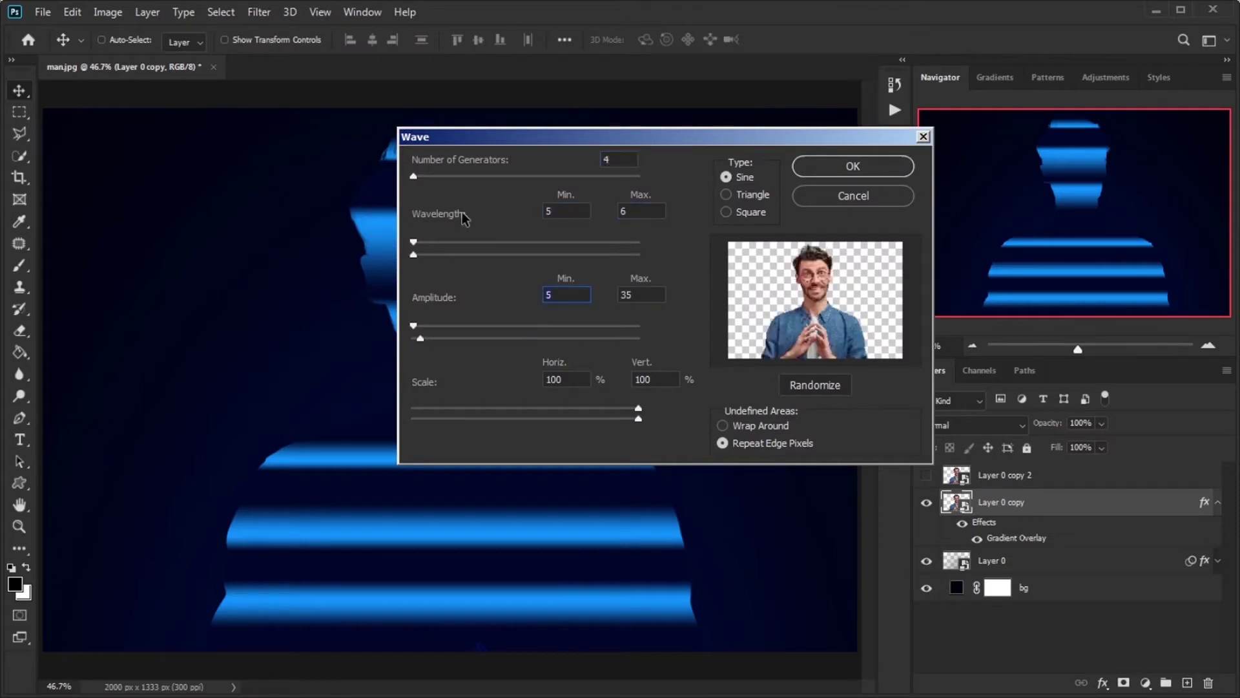
pyautogui.press('Tab')
pyautogui.write('14')
pyautogui.press('Tab')
pyautogui.write('97')
pyautogui.press('Tab')
pyautogui.write('1')
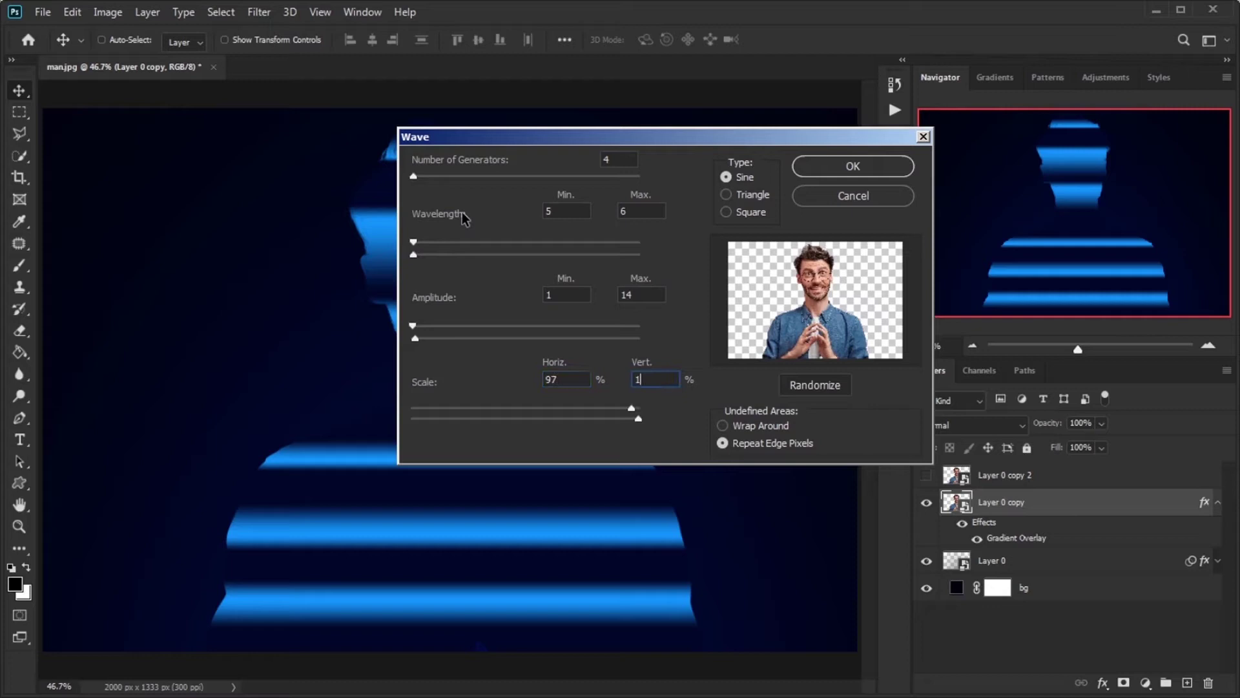
pyautogui.click(727, 213)
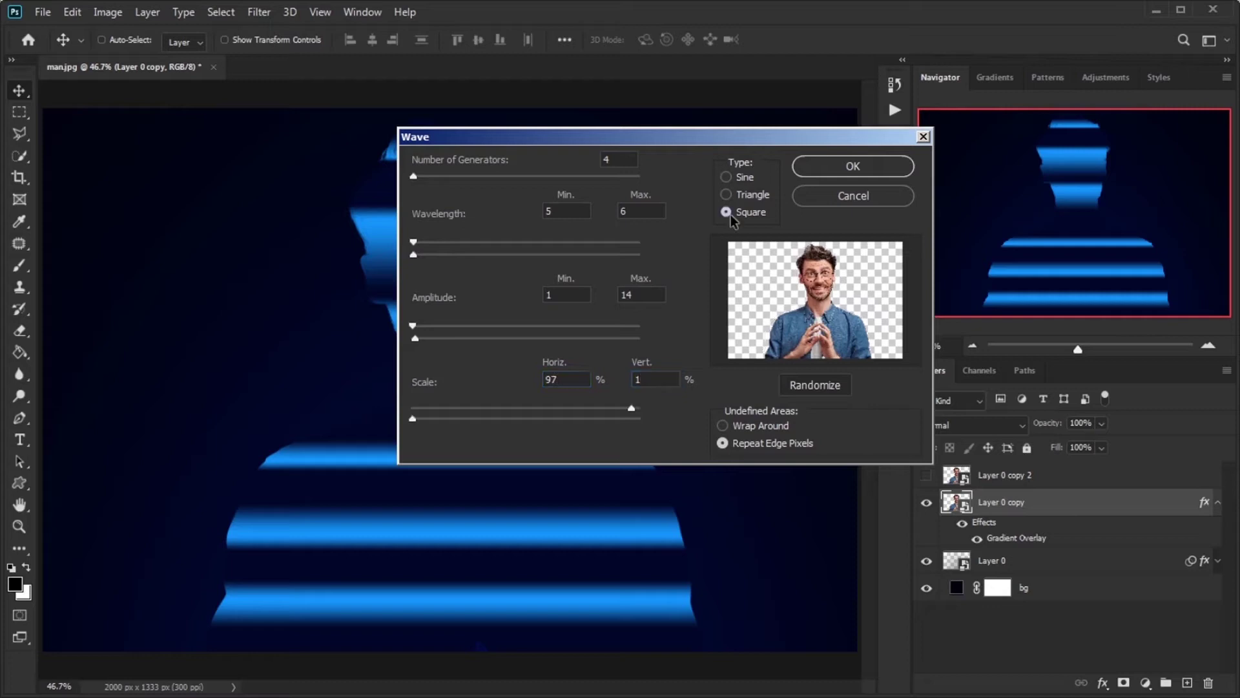
pyautogui.click(850, 167)
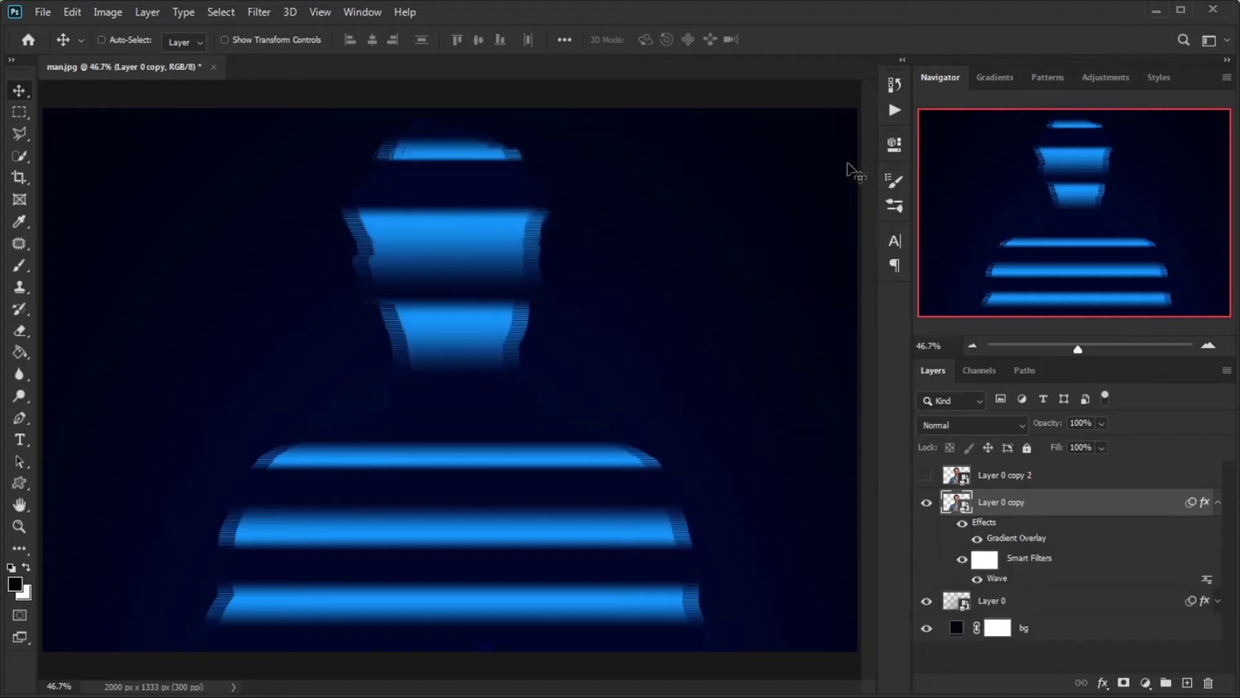
# - Apply the same Wave distortion a second time
pyautogui.click(263, 15)
pyautogui.moveTo(316, 223)
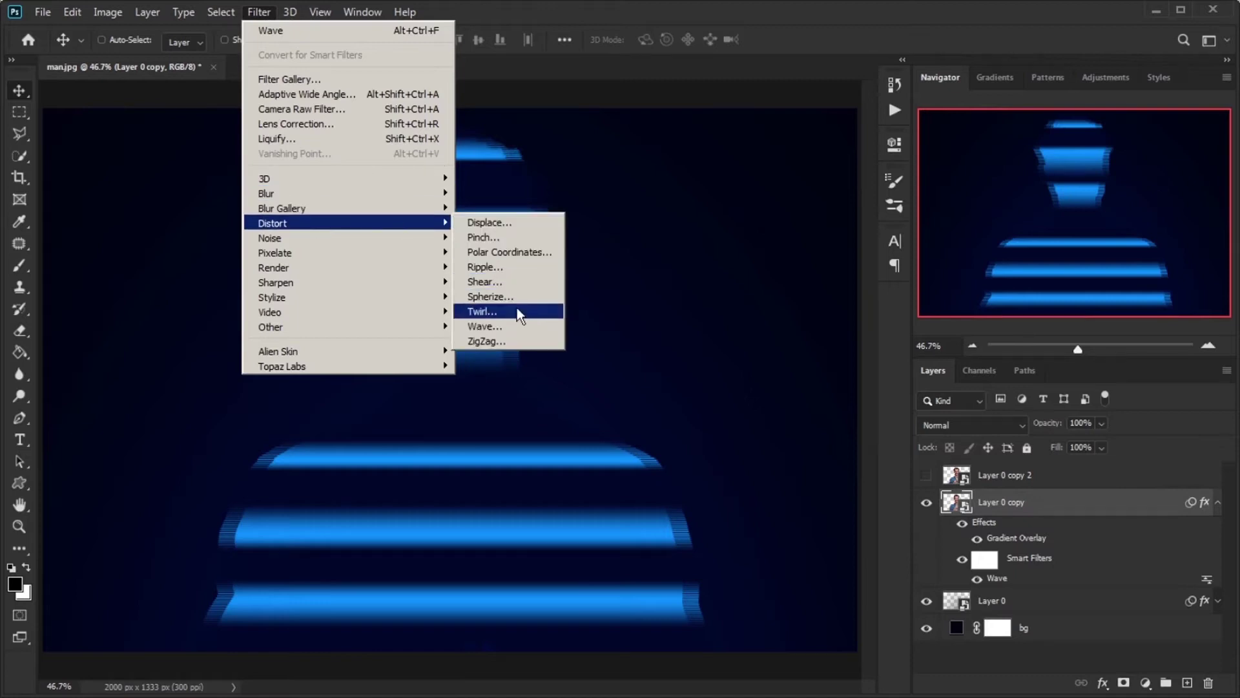
pyautogui.click(517, 308)
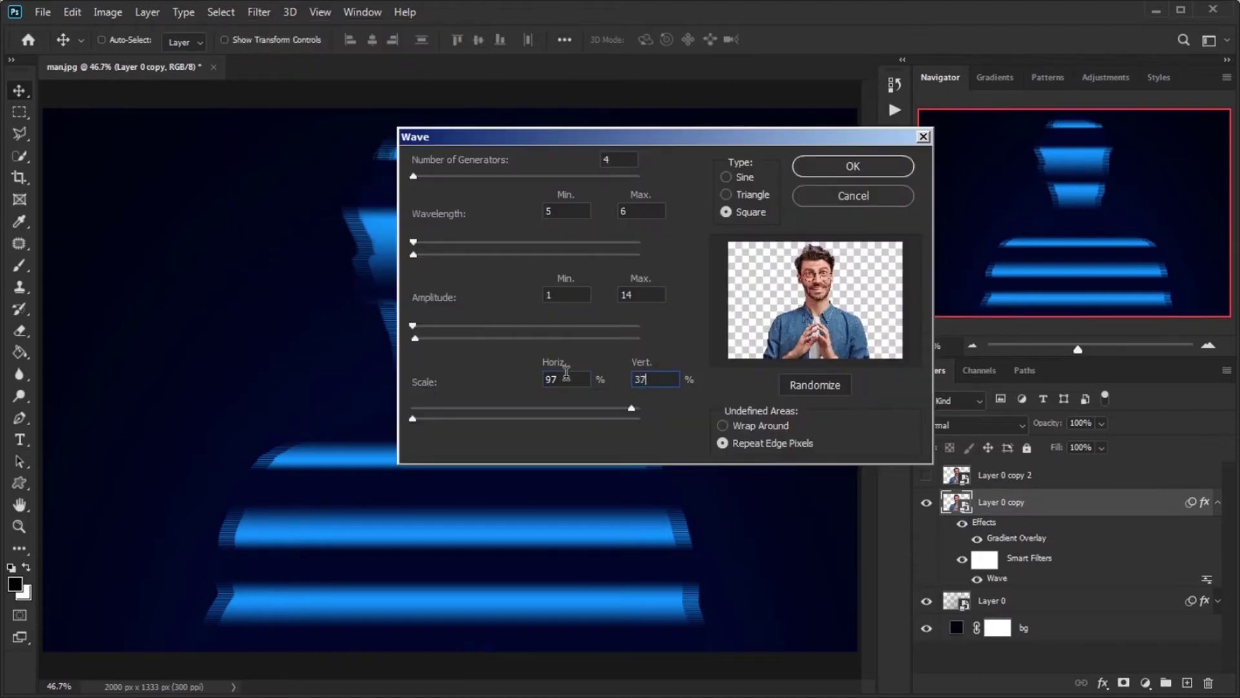
pyautogui.click(853, 169)
# - Add a 49-pixel Motion Blur and duplicate the layer as Layer 0 copy 3
pyautogui.click(252, 16)
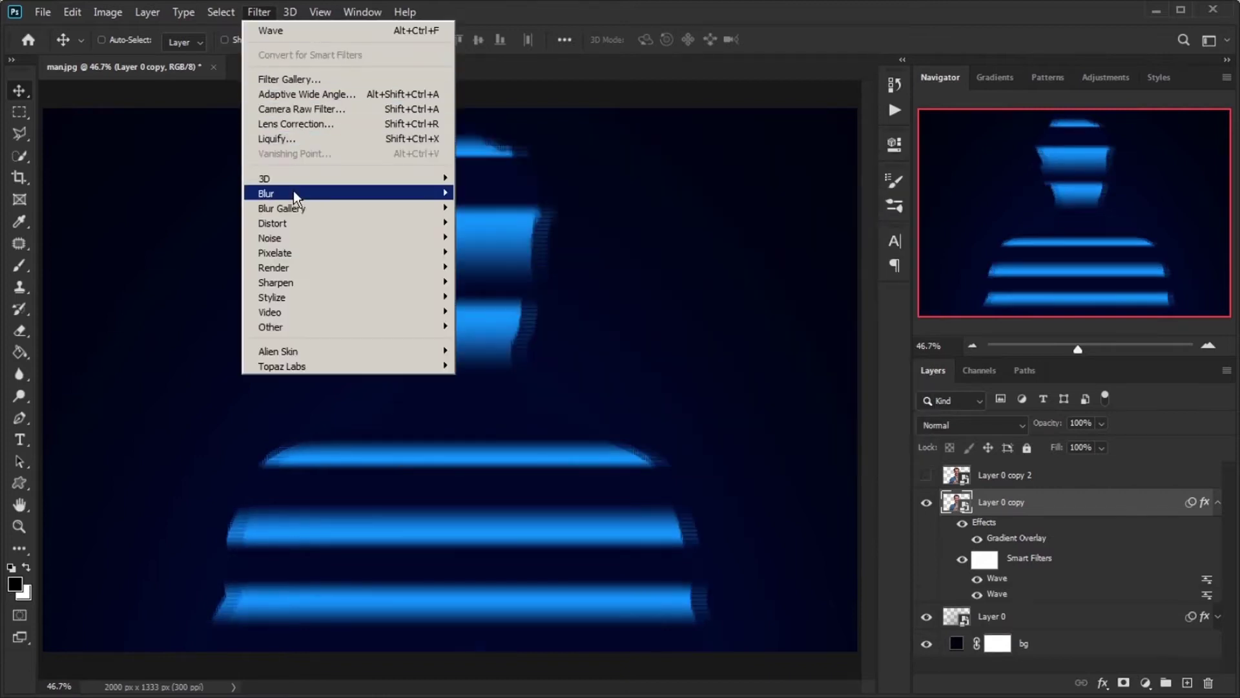
pyautogui.moveTo(293, 192)
pyautogui.click(522, 289)
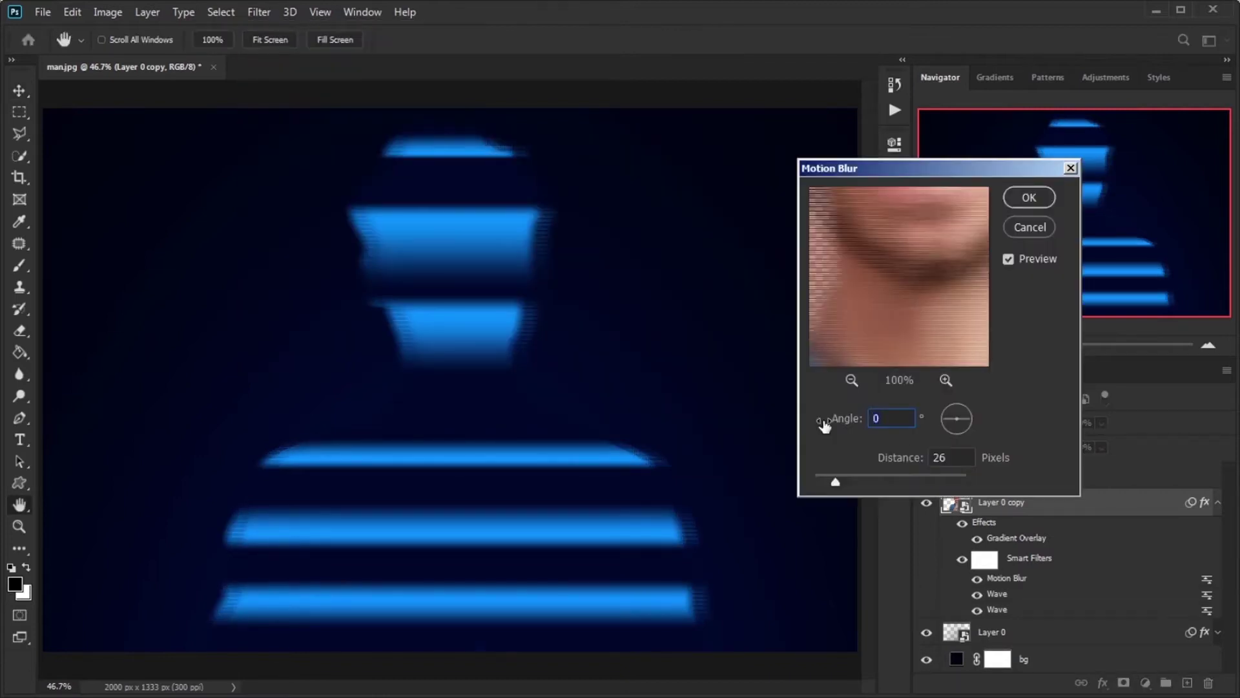
pyautogui.press('Tab')
pyautogui.write('49')
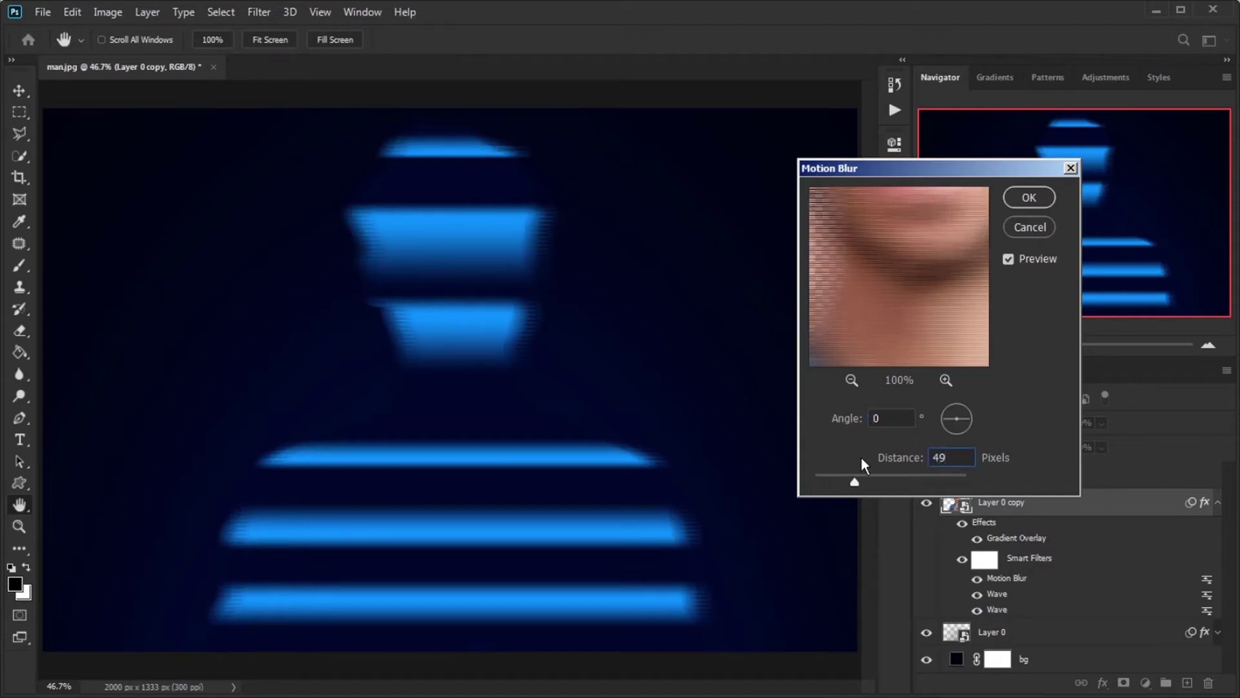
pyautogui.click(1029, 197)
pyautogui.press('v')
pyautogui.hotkey('ctrl', 'j')
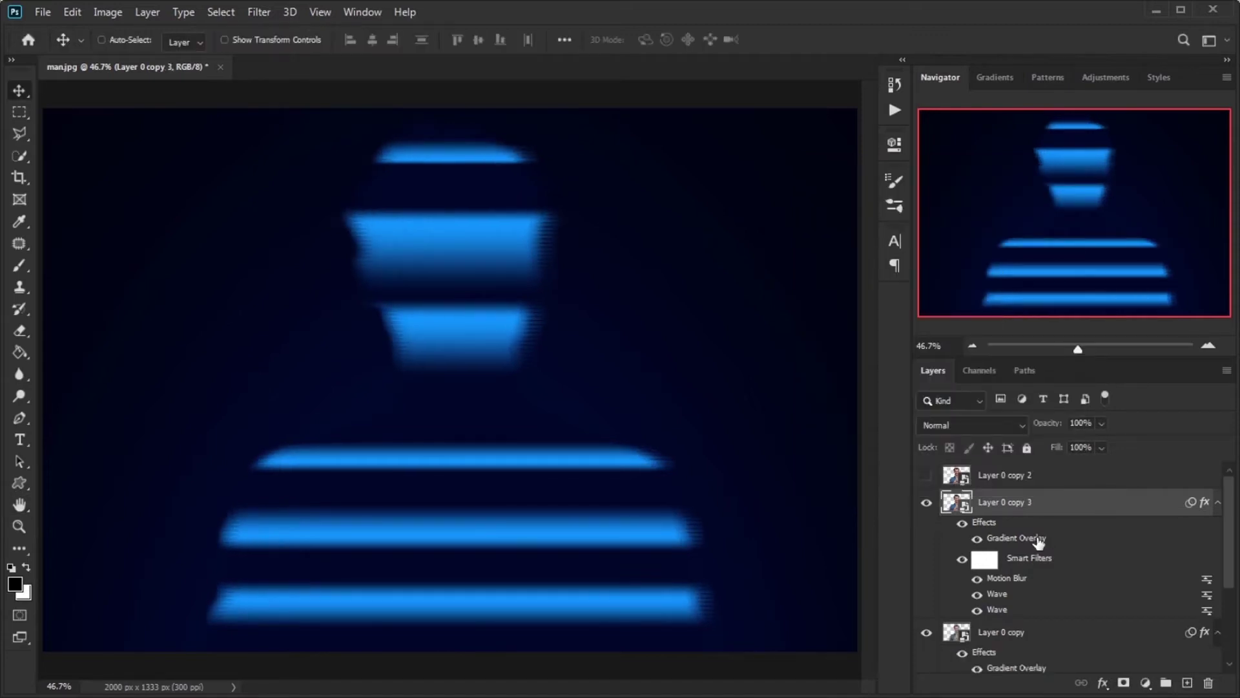
# - Switch Layer 0 copy 3's Gradient Overlay to the second hologram preset, reversed
pyautogui.doubleClick(1010, 543)
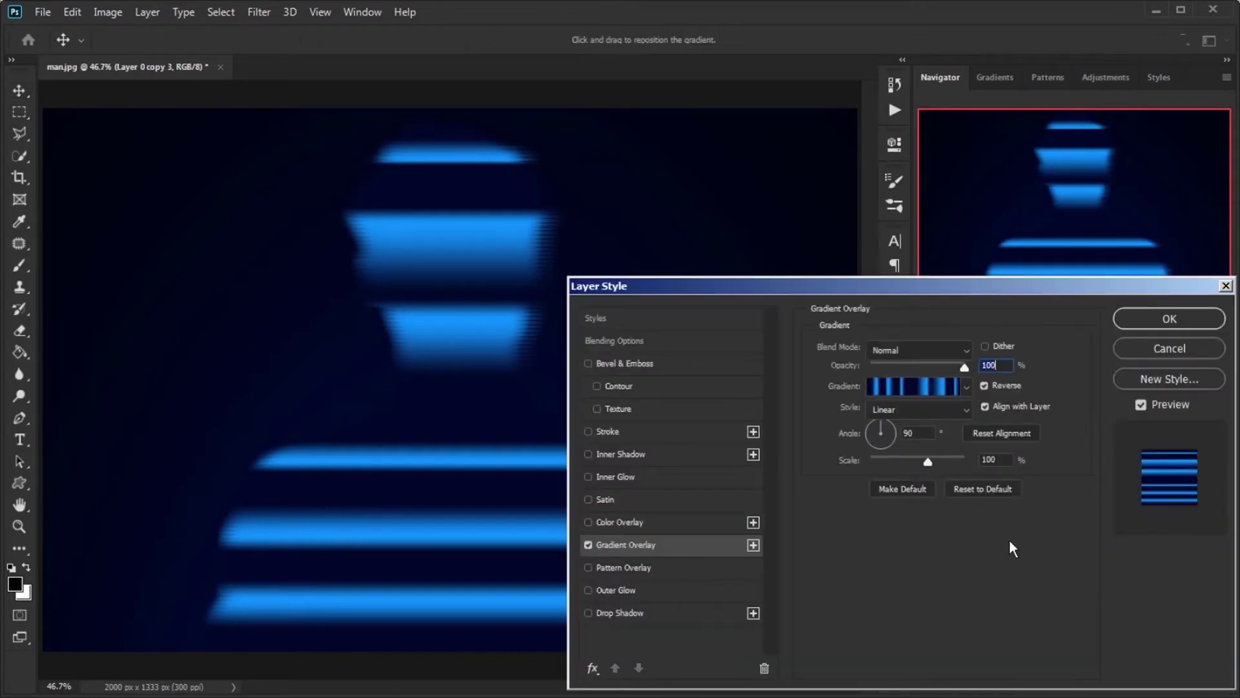
pyautogui.click(928, 388)
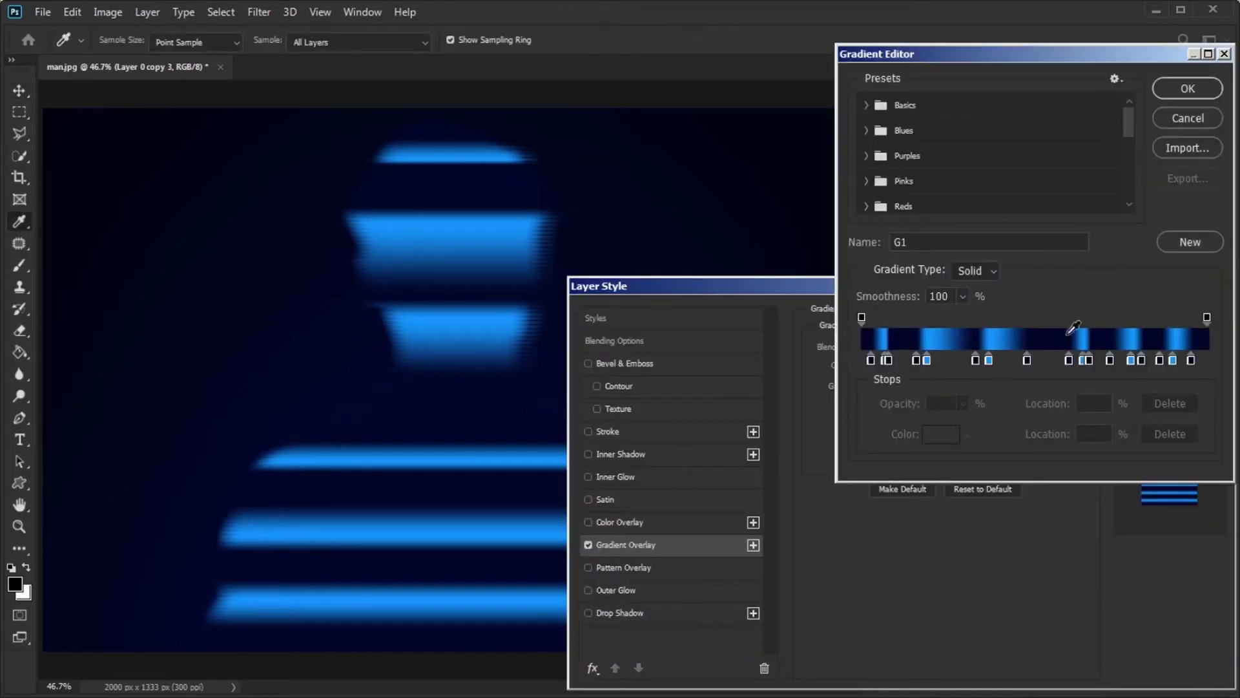
pyautogui.scroll(-1, 1129, 152)
pyautogui.scroll(-5, 1129, 152)
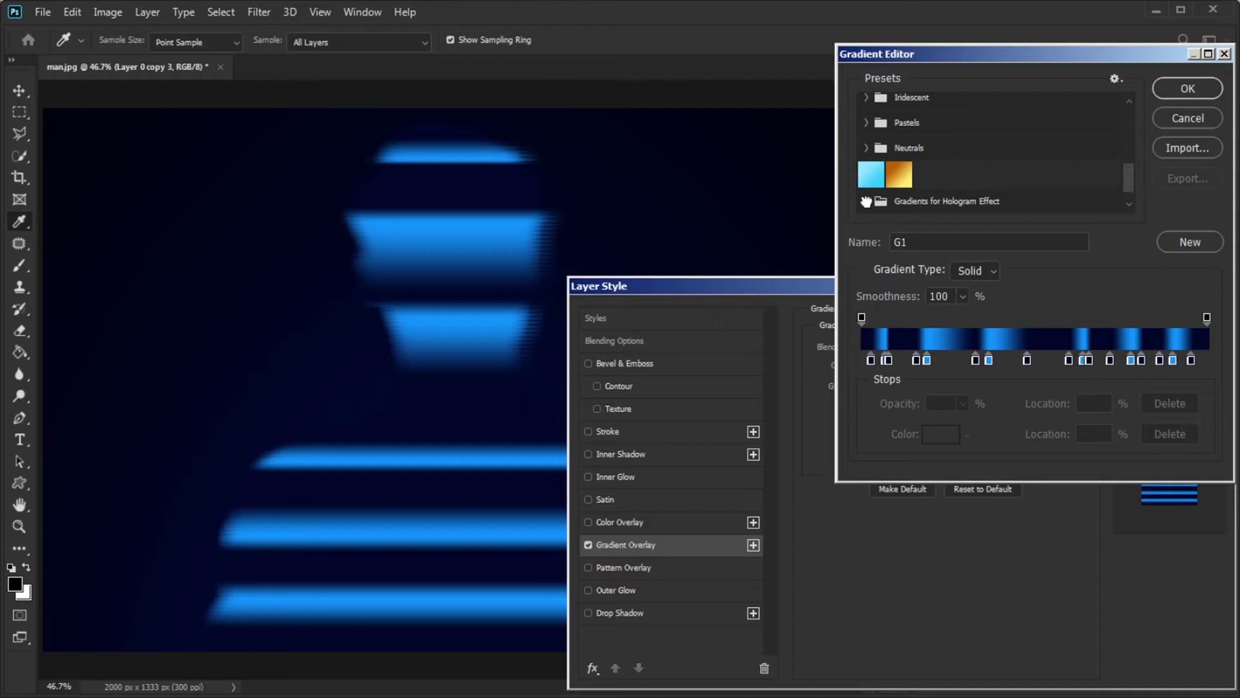
pyautogui.scroll(-1, 910, 208)
pyautogui.click(917, 201)
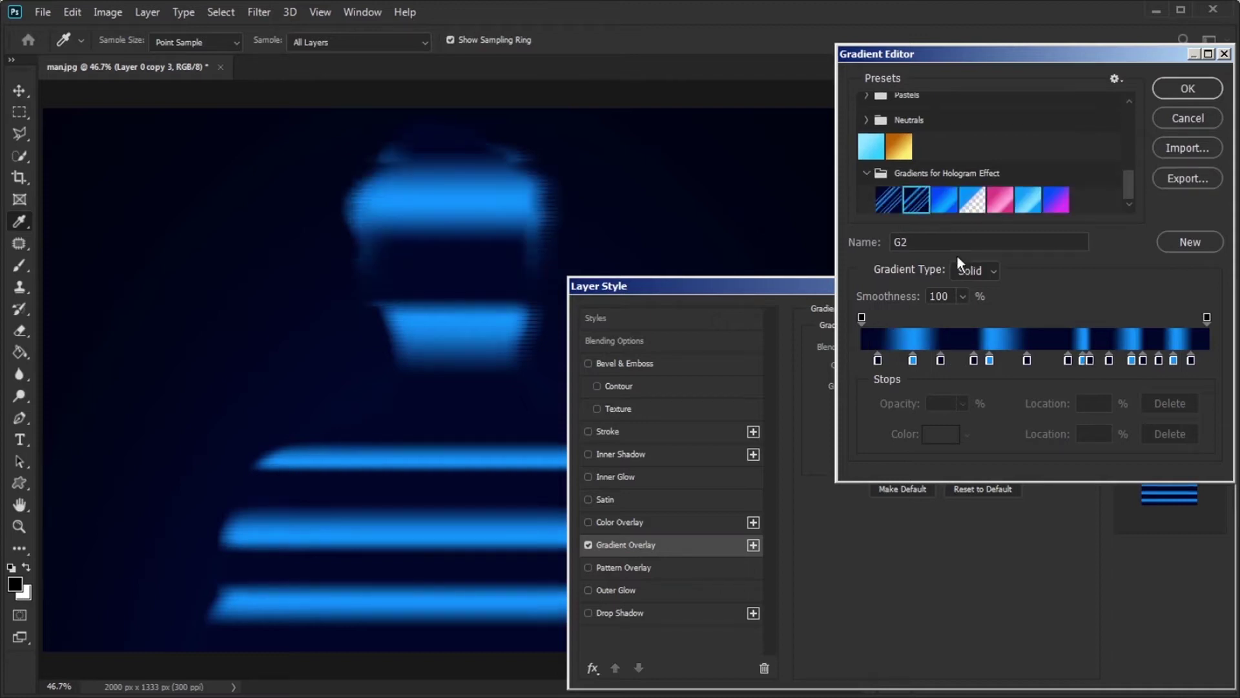
pyautogui.click(1170, 88)
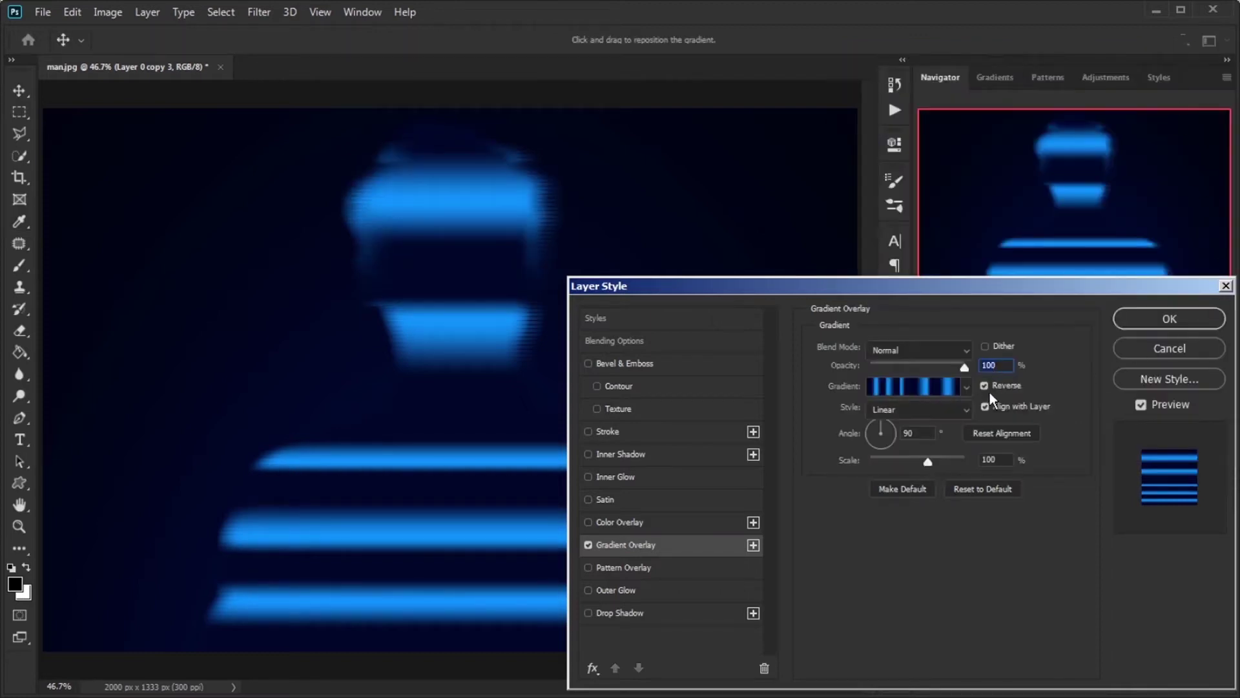
pyautogui.click(984, 385)
pyautogui.click(1166, 321)
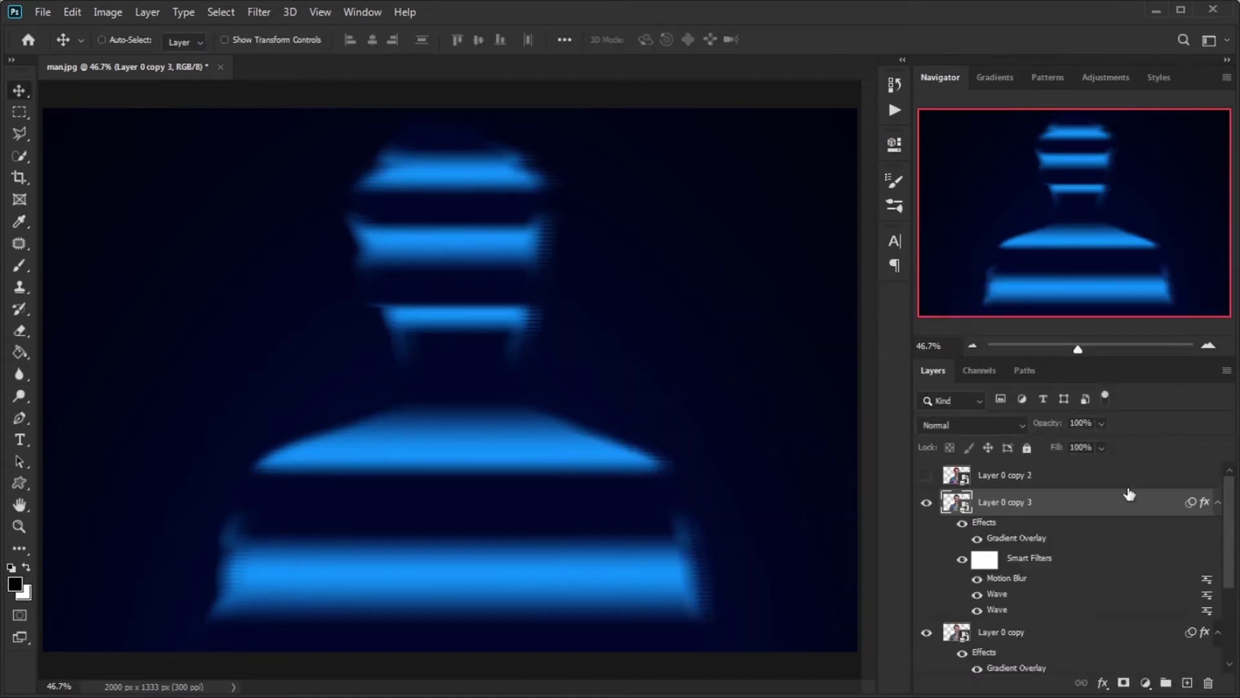
# - Strengthen the lower Wave filter (28, 5–33, 2–33, 11/1) and delete the other Wave filter
pyautogui.doubleClick(1001, 609)
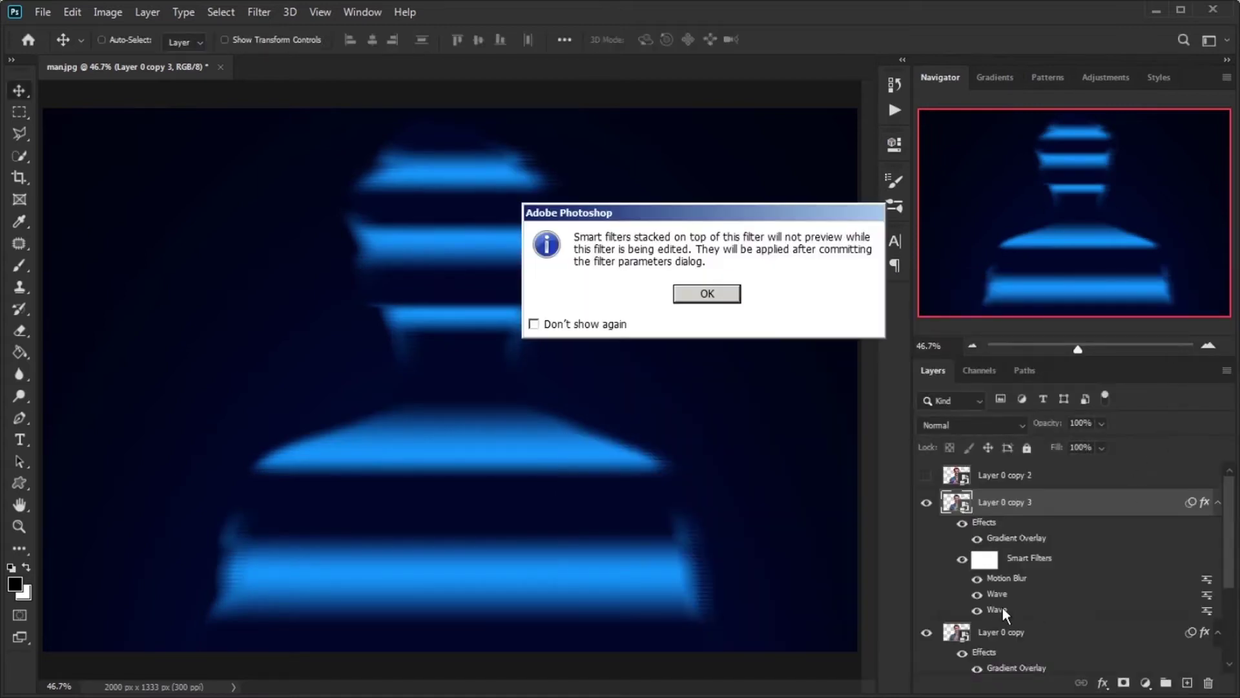
pyautogui.click(709, 294)
pyautogui.write('28')
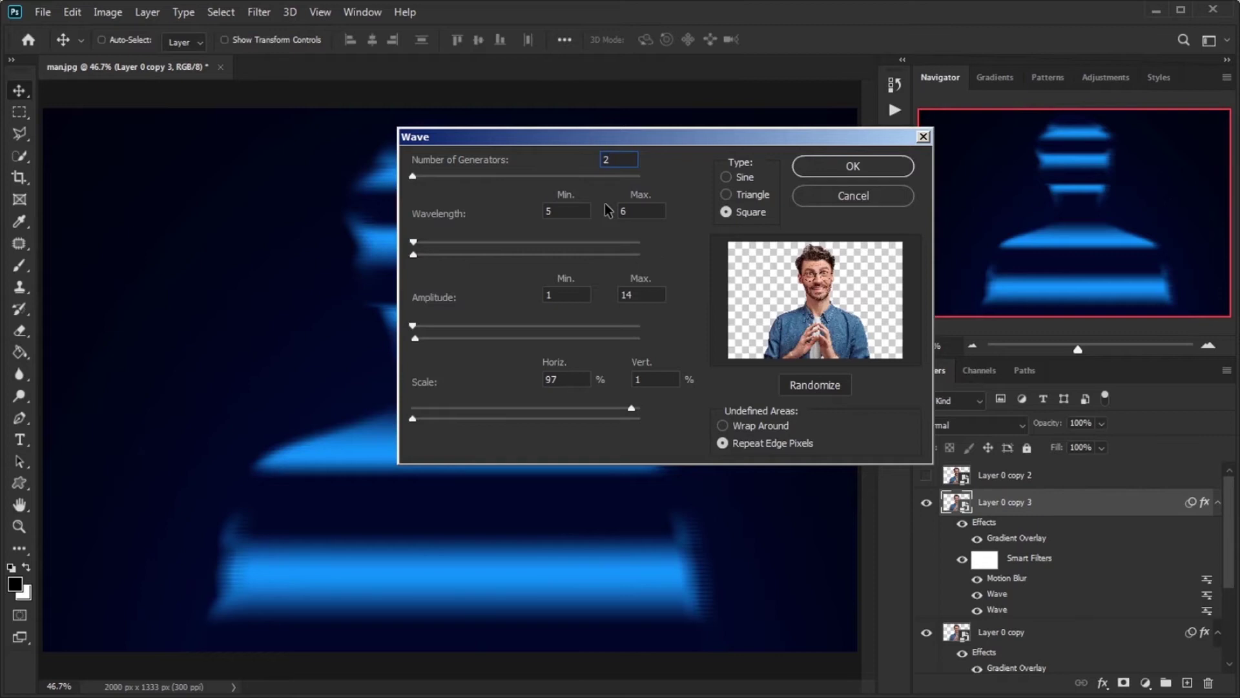
pyautogui.write('6')
pyautogui.press('BackSpace')
pyautogui.write('33')
pyautogui.press('Tab')
pyautogui.write('2')
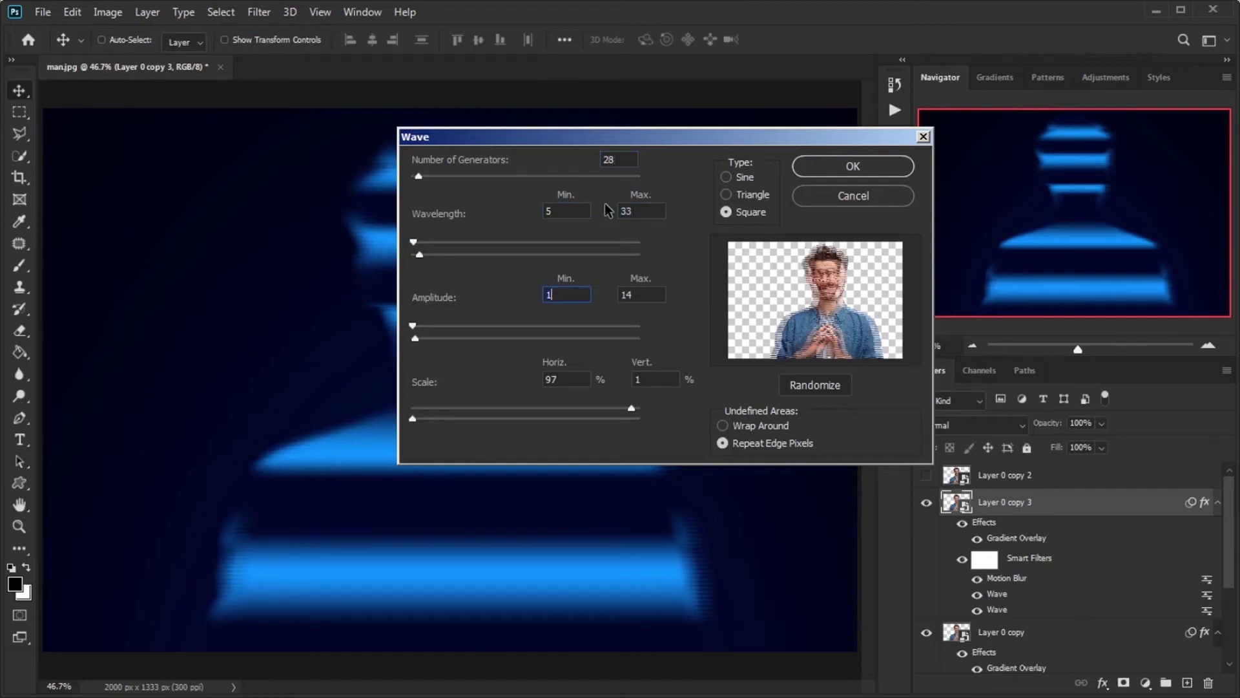
pyautogui.press('Tab')
pyautogui.write('33')
pyautogui.press('Tab')
pyautogui.write('1')
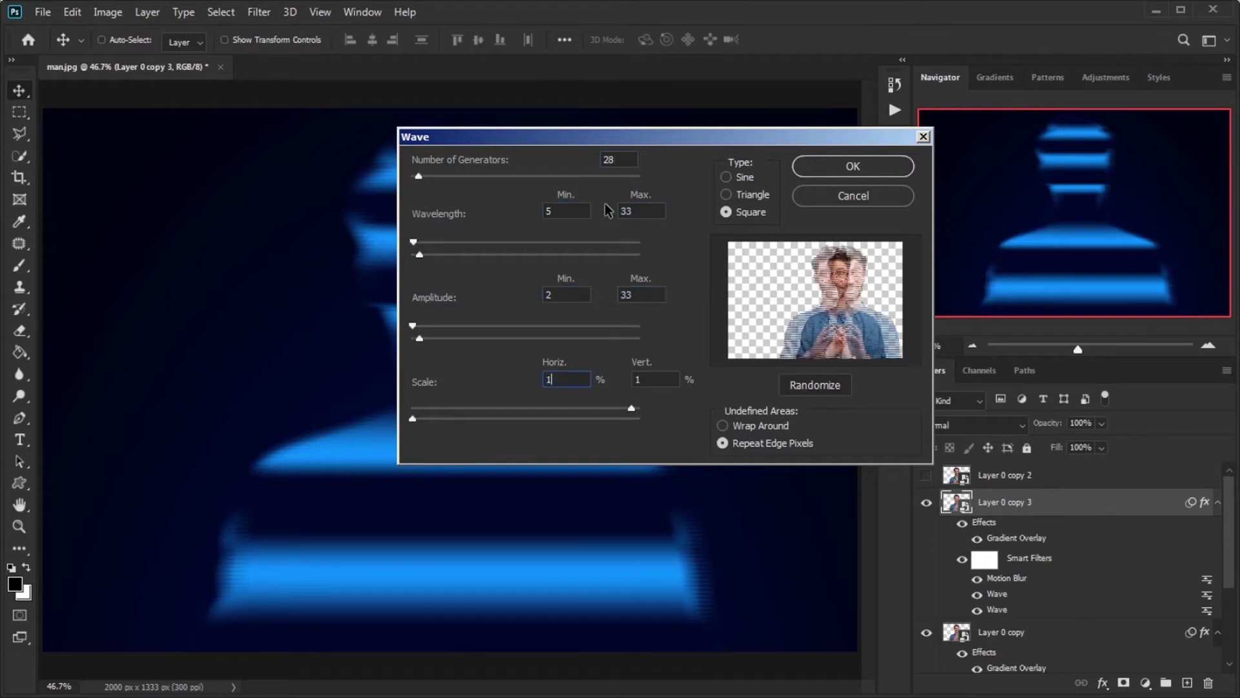
pyautogui.write('1')
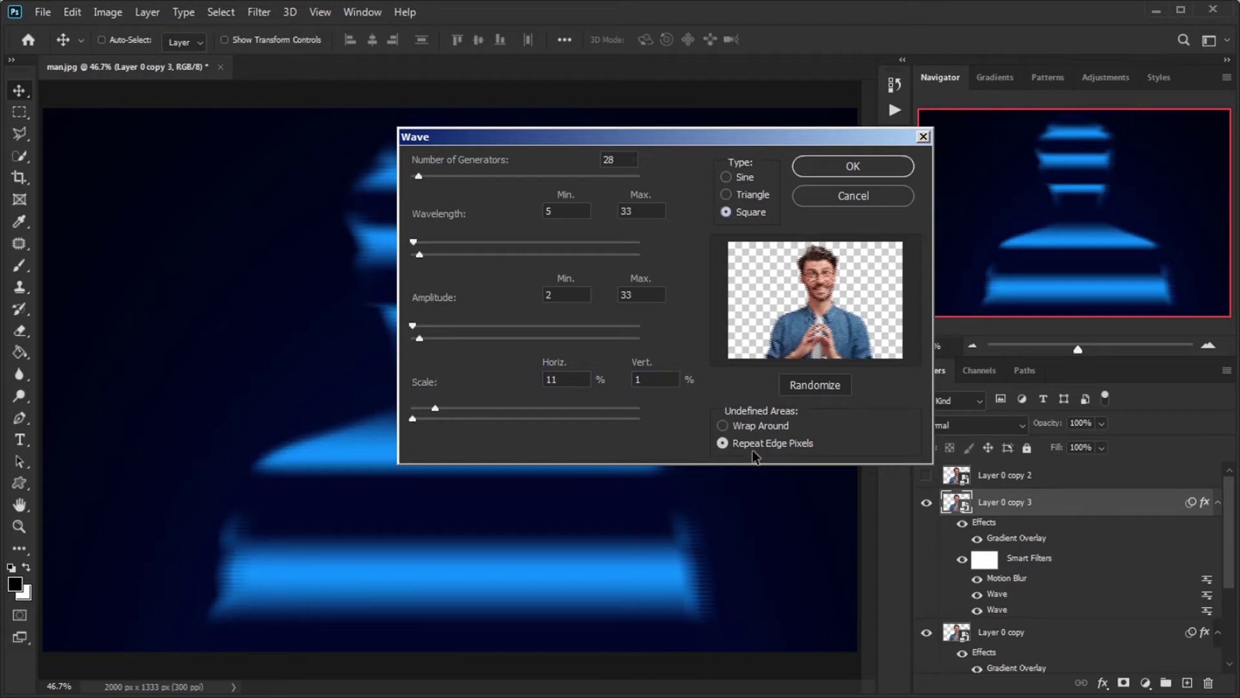
pyautogui.click(862, 168)
pyautogui.moveTo(998, 594); pyautogui.dragTo(1208, 683)
# - Slightly reduce the Motion Blur distance and add a 1 px Gaussian Blur
pyautogui.doubleClick(1006, 577)
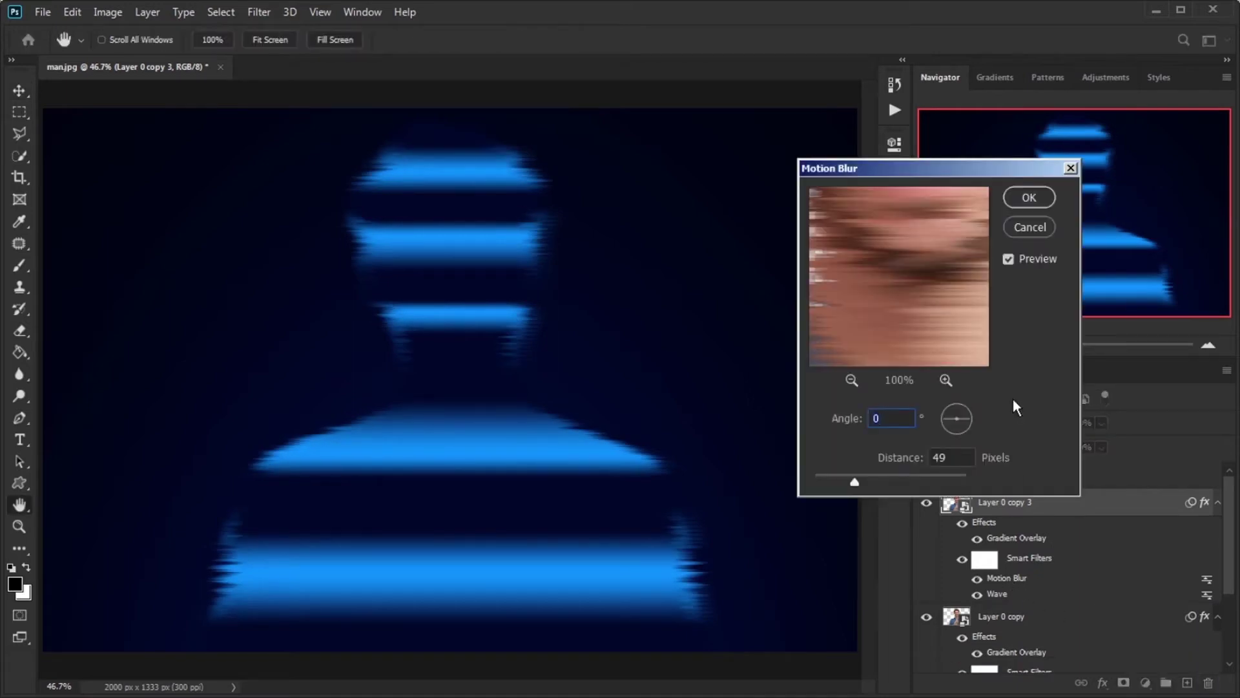
pyautogui.moveTo(891, 457); pyautogui.dragTo(872, 458)
pyautogui.click(1029, 197)
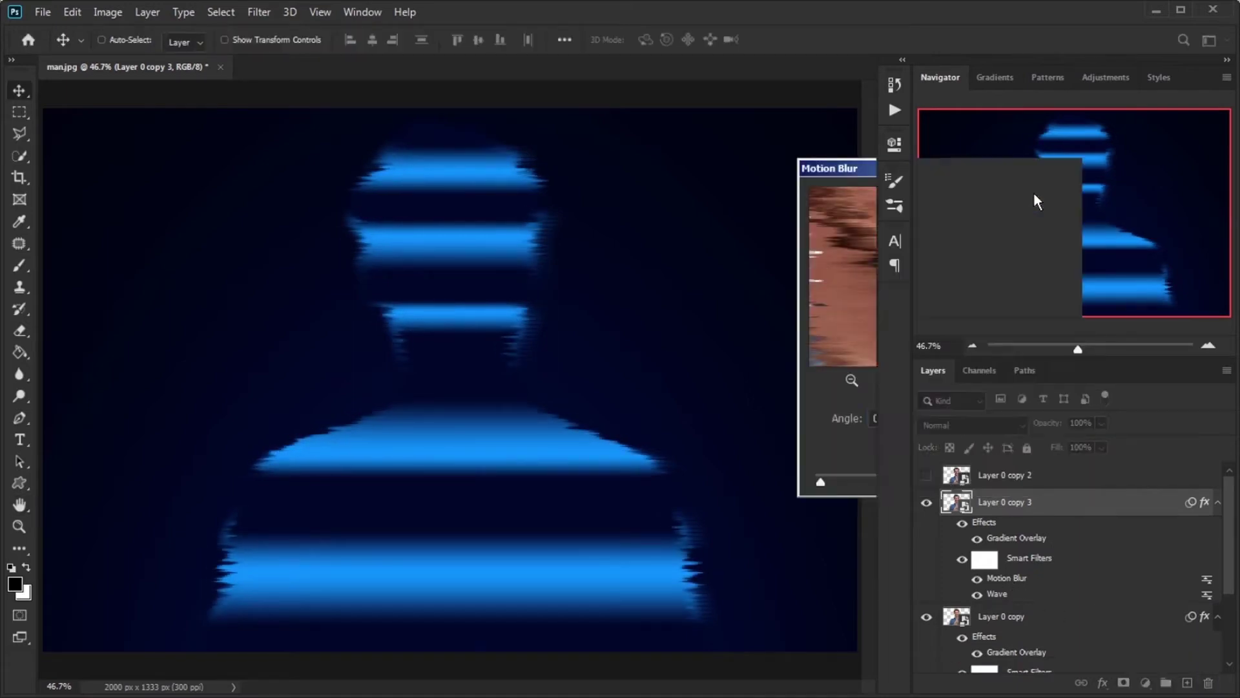
pyautogui.click(258, 12)
pyautogui.moveTo(388, 194)
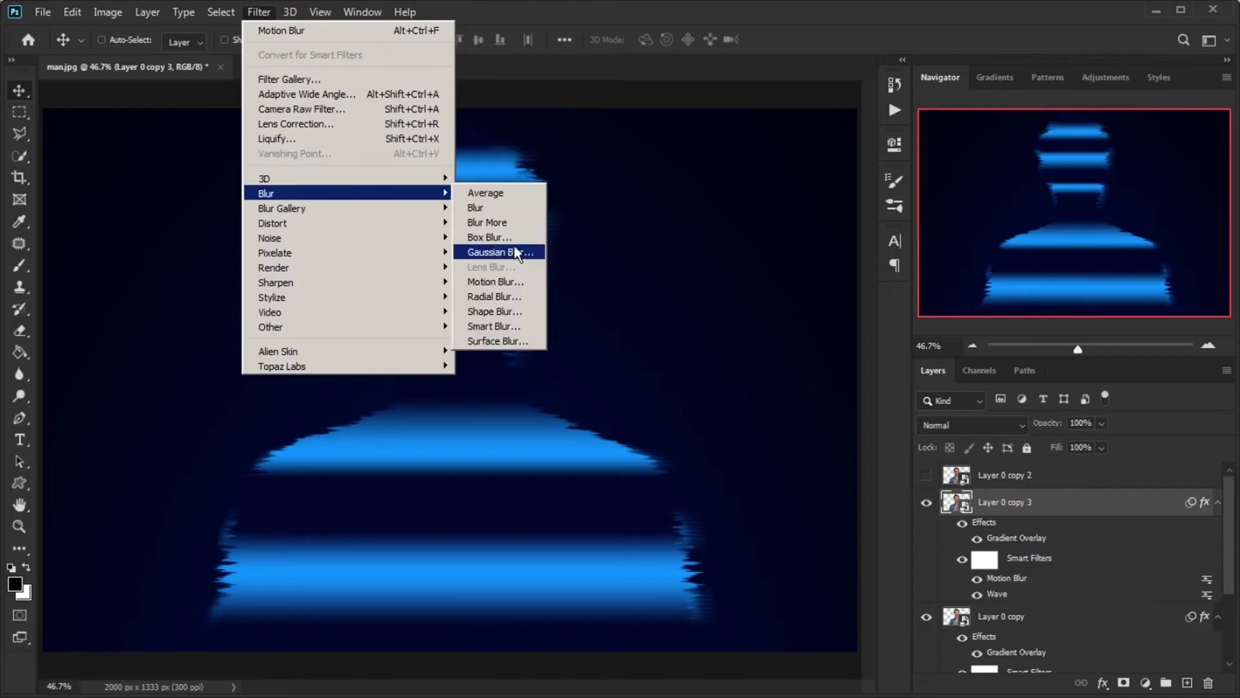
pyautogui.click(514, 245)
pyautogui.write('1')
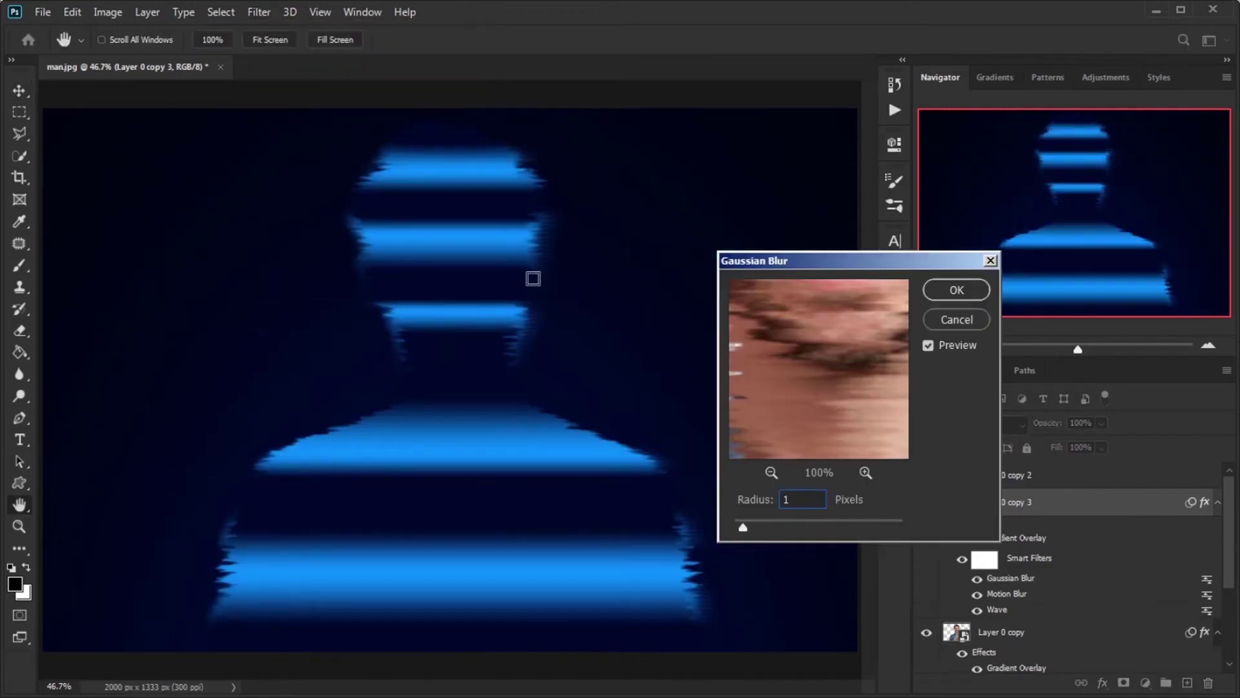
pyautogui.click(956, 290)
# - Duplicate Layer 0 copy 2 as Layer 0 copy 4
pyautogui.press('v')
pyautogui.click(1060, 476)
pyautogui.hotkey('ctrl', 'j')
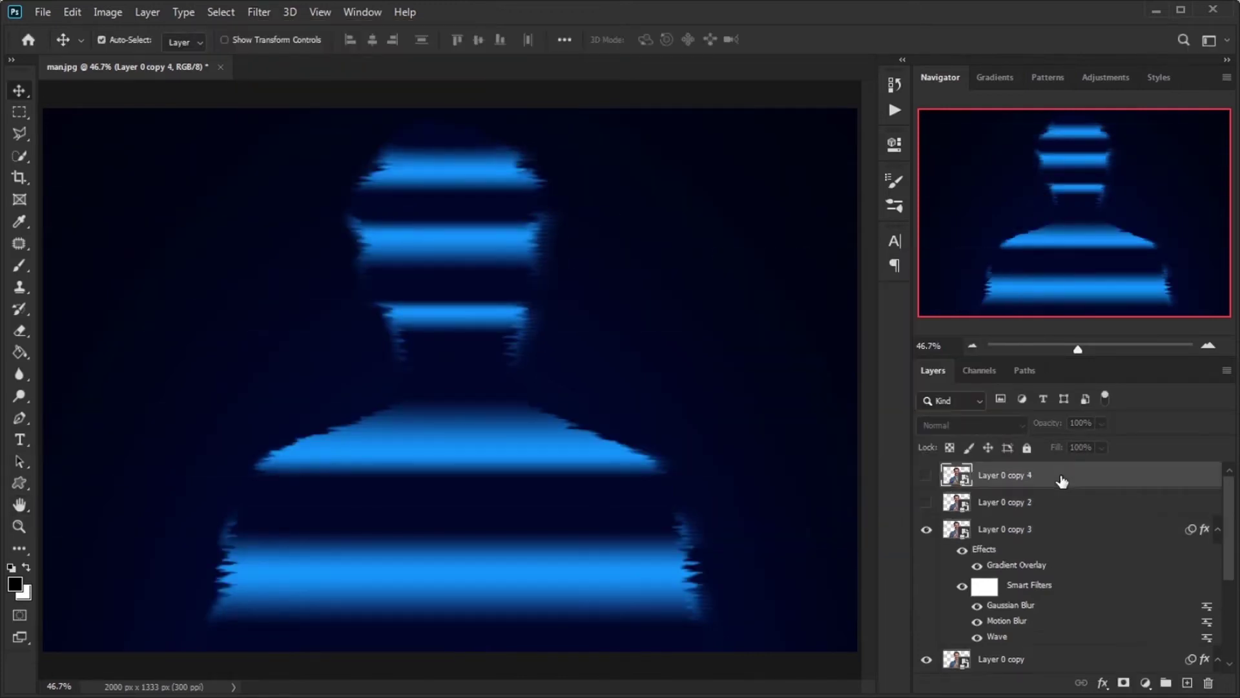
# - Show Layer 0 copy 2, blur it 150 px and convert it to a smart object
pyautogui.click(1000, 503)
pyautogui.click(926, 502)
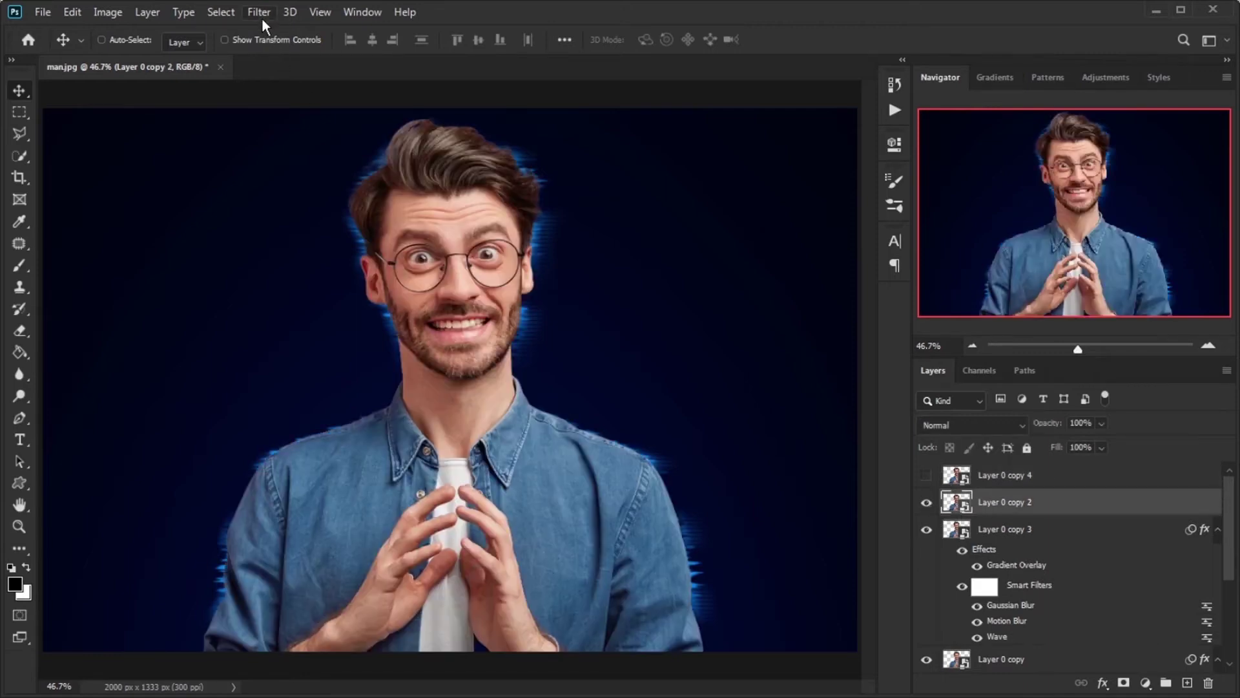
pyautogui.click(261, 14)
pyautogui.moveTo(321, 196)
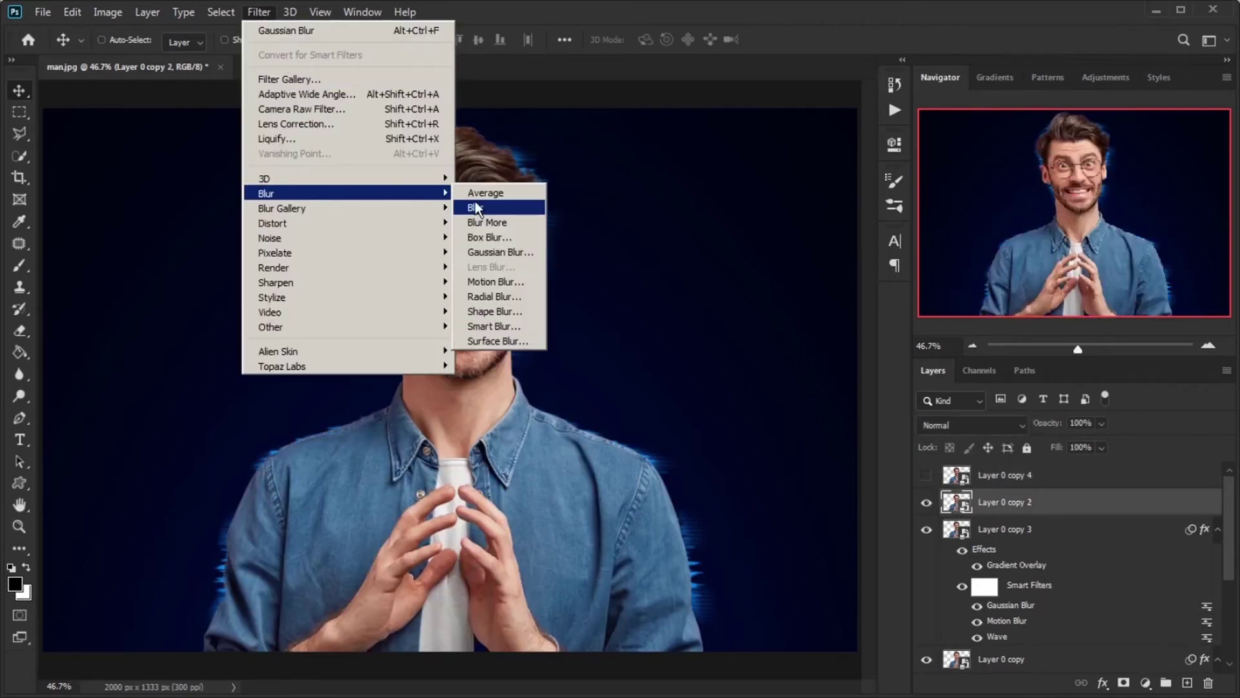
pyautogui.click(498, 254)
pyautogui.write('150')
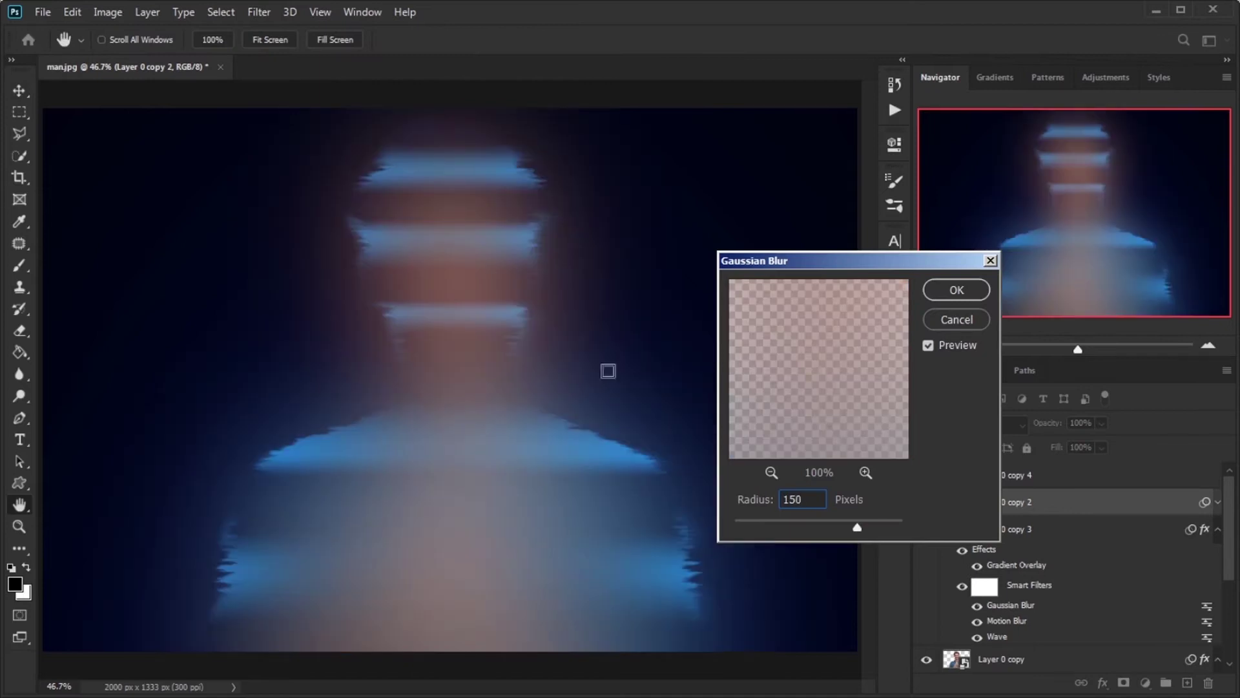
pyautogui.click(960, 288)
pyautogui.rightClick(1074, 504)
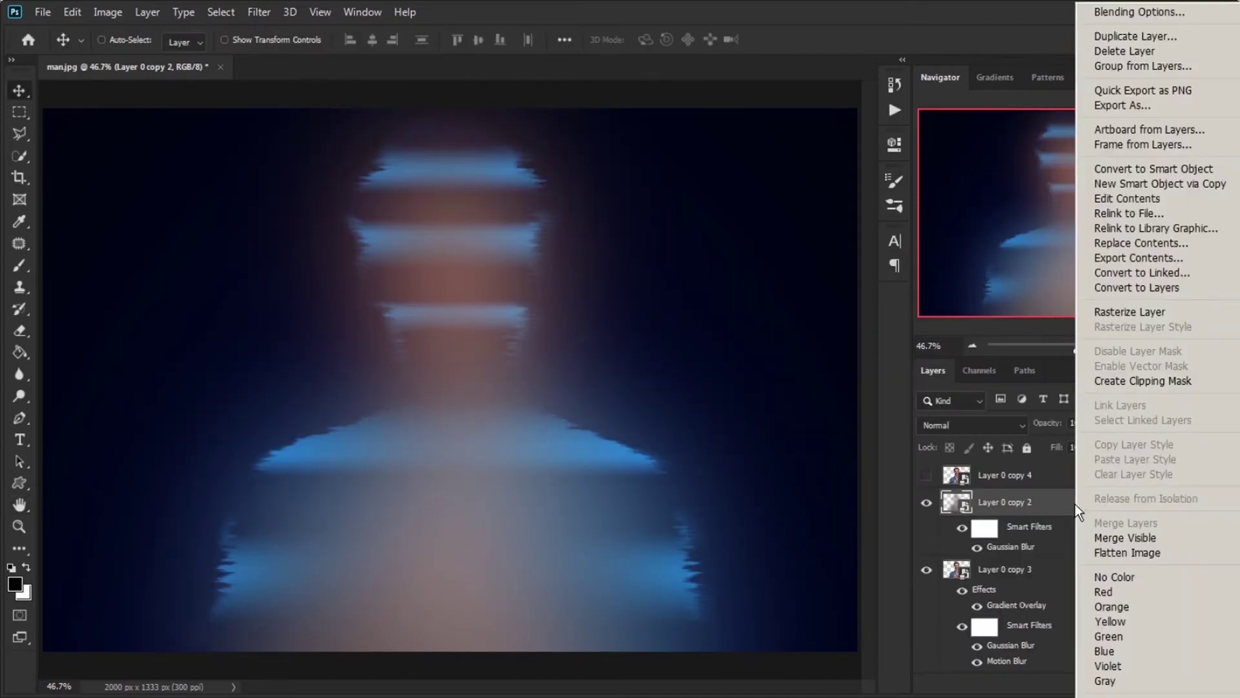
pyautogui.click(1161, 169)
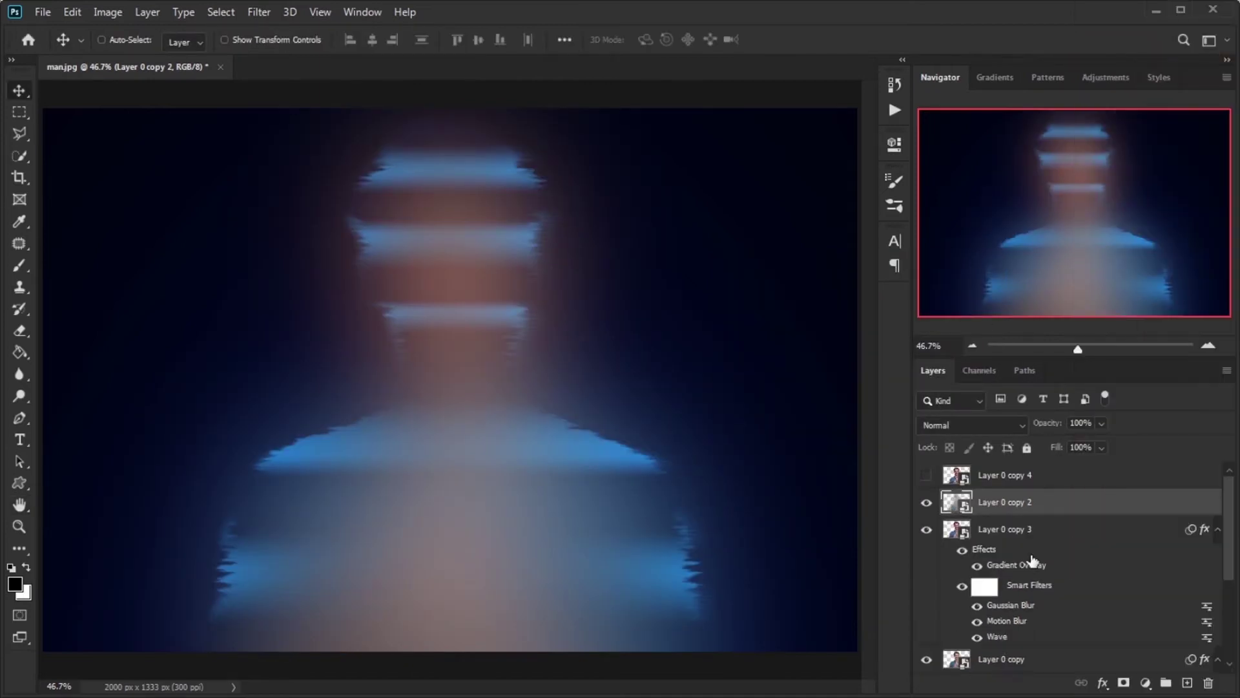
# - Add a blue hologram preset Gradient Overlay in Linear Burn mode
pyautogui.rightClick(1033, 559)
pyautogui.click(1117, 18)
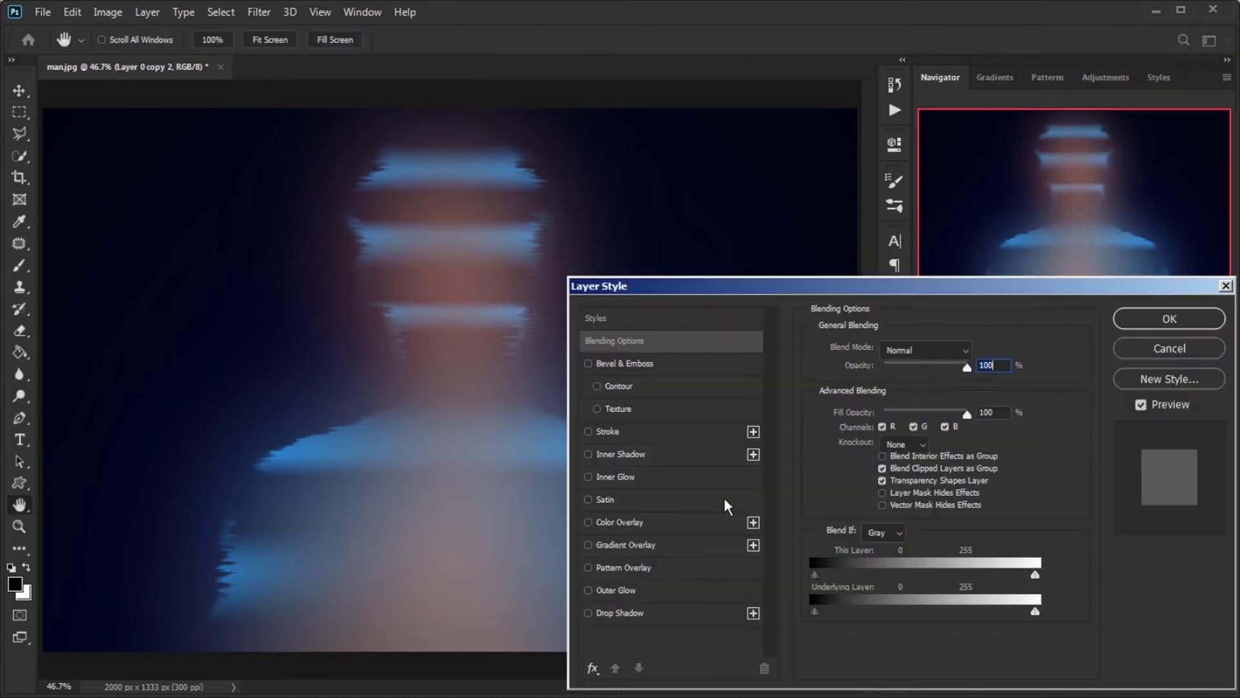
pyautogui.click(640, 545)
pyautogui.click(930, 387)
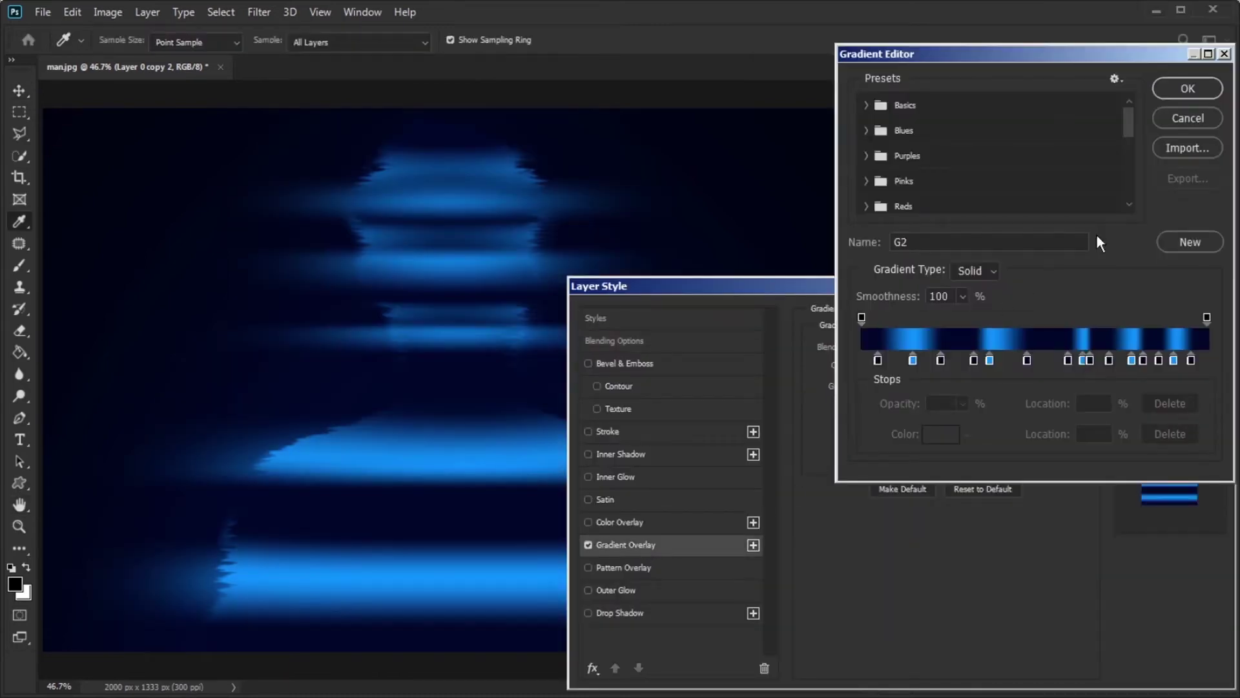
pyautogui.moveTo(1128, 127); pyautogui.dragTo(1128, 187)
pyautogui.click(945, 199)
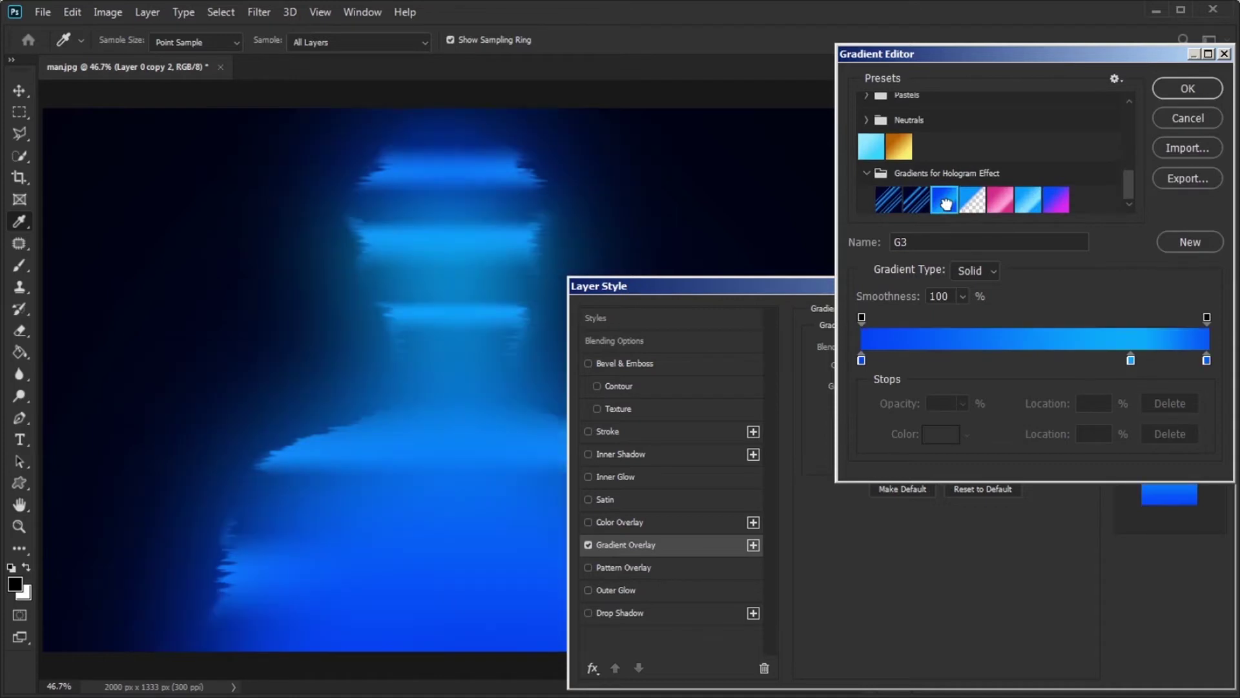
pyautogui.click(1177, 89)
pyautogui.click(925, 350)
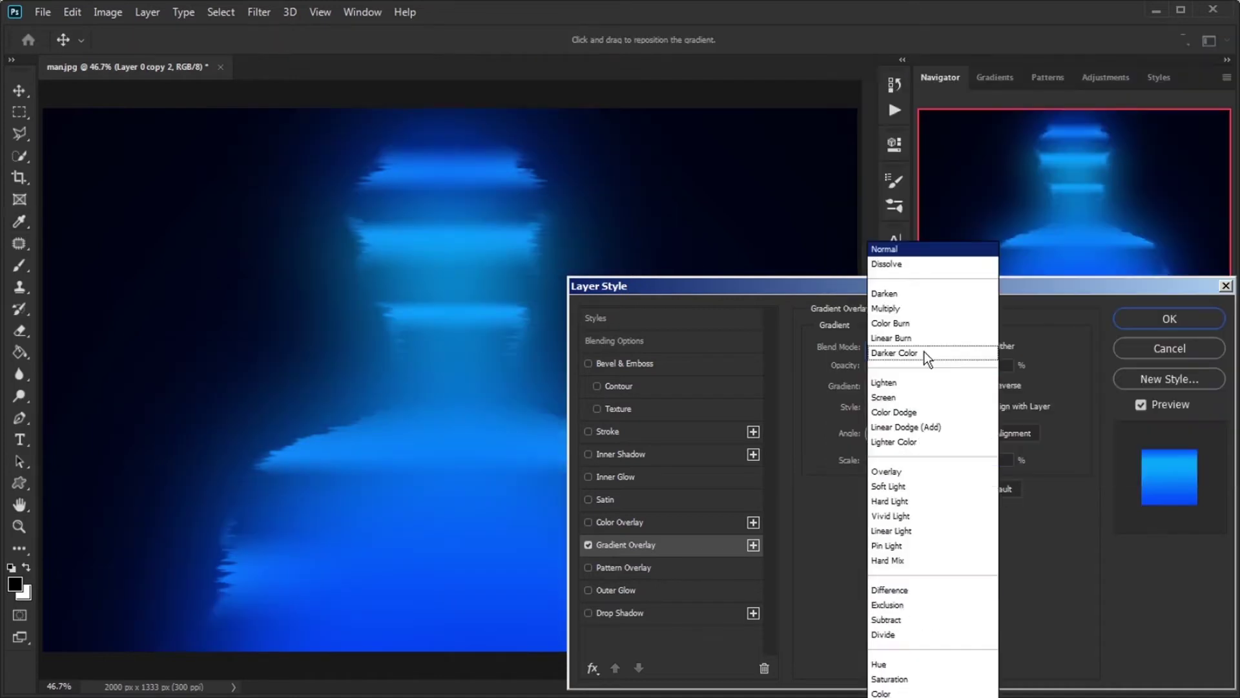
pyautogui.click(909, 337)
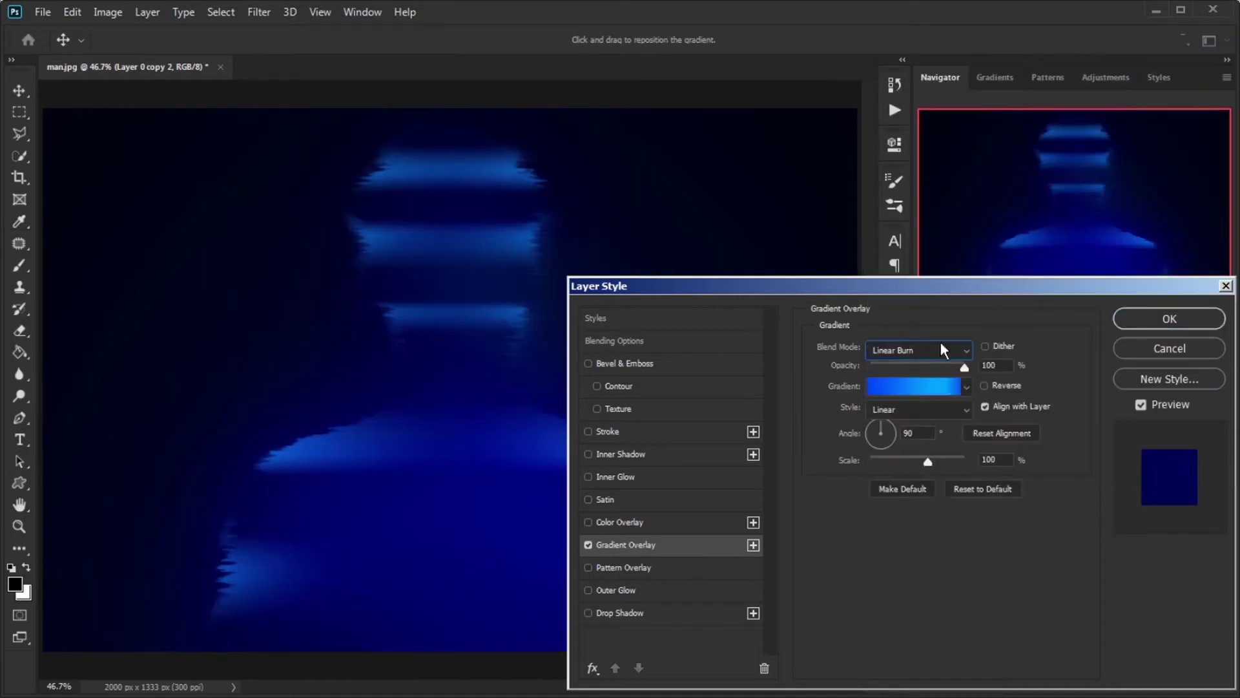
pyautogui.click(1180, 316)
# - Apply a Line Halftone Pattern with size 2 and contrast 3 from the Filter Gallery
pyautogui.click(262, 18)
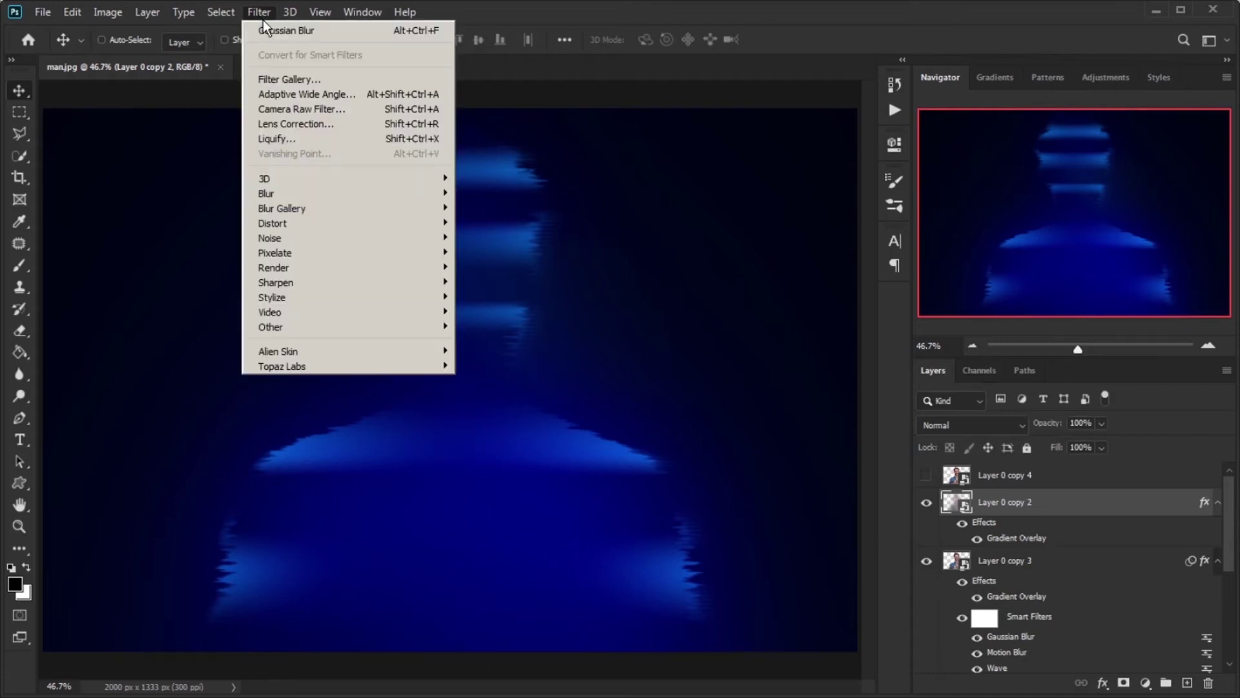
pyautogui.click(278, 76)
pyautogui.click(772, 94)
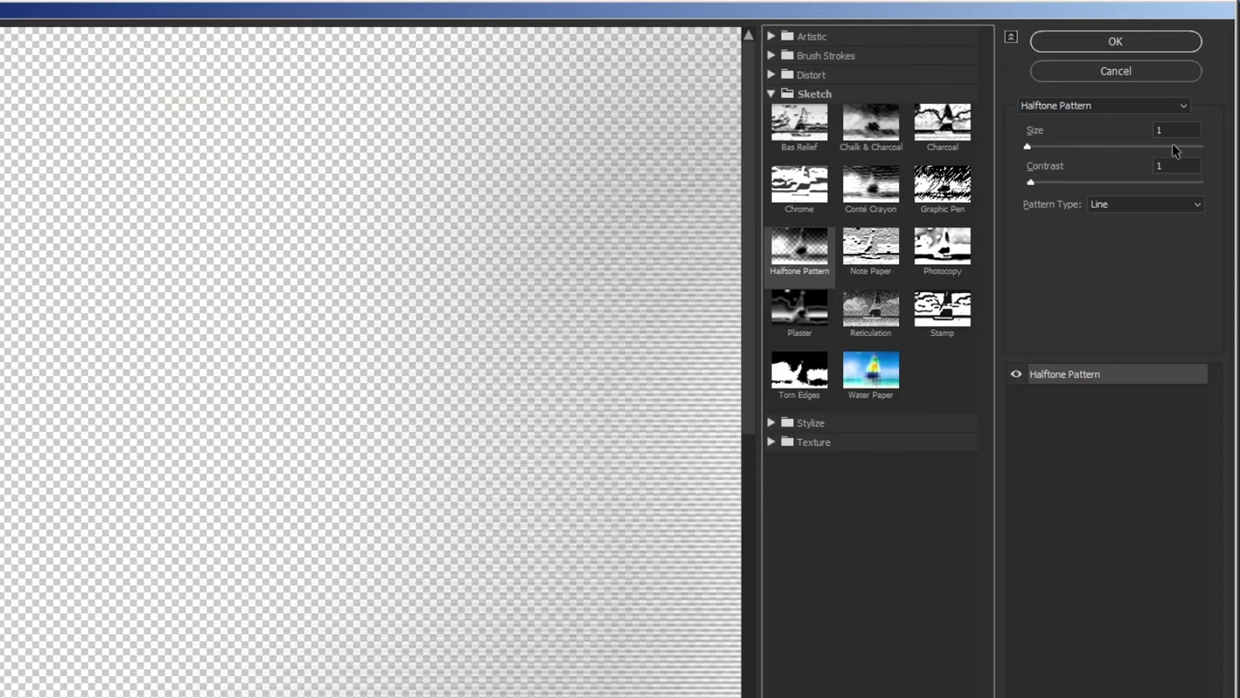
pyautogui.moveTo(1176, 130); pyautogui.dragTo(1132, 132)
pyautogui.write('2')
pyautogui.press('Tab')
pyautogui.write('3')
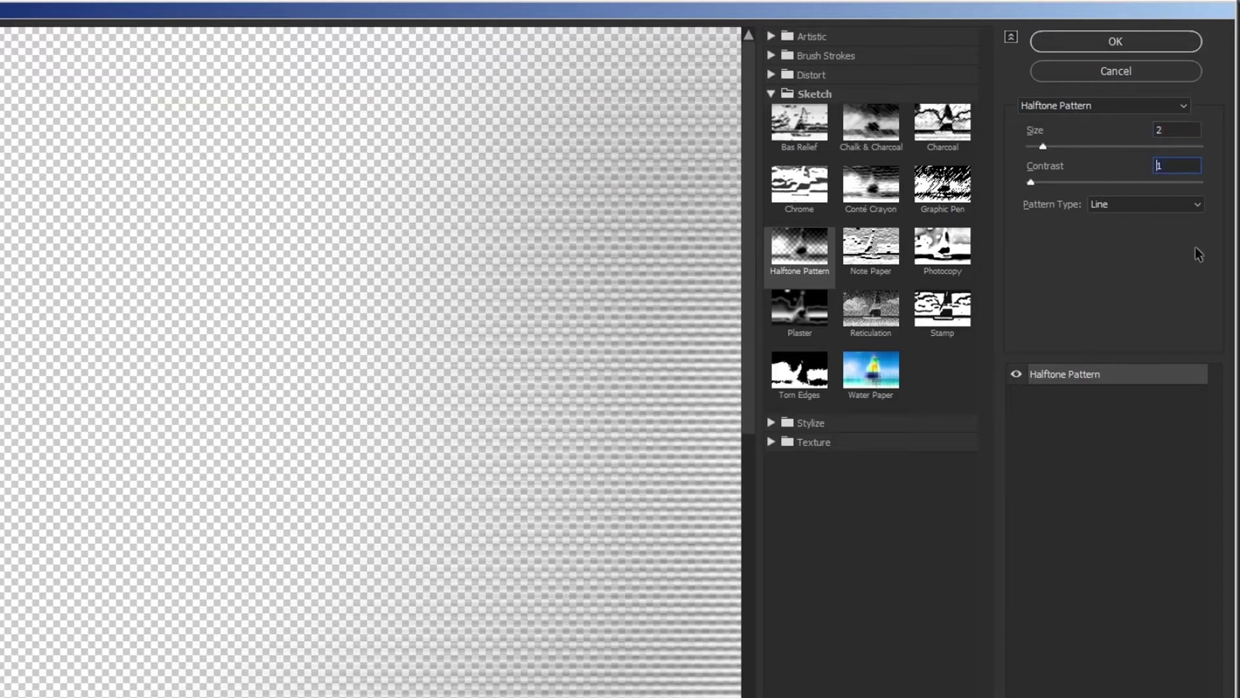
pyautogui.click(1157, 42)
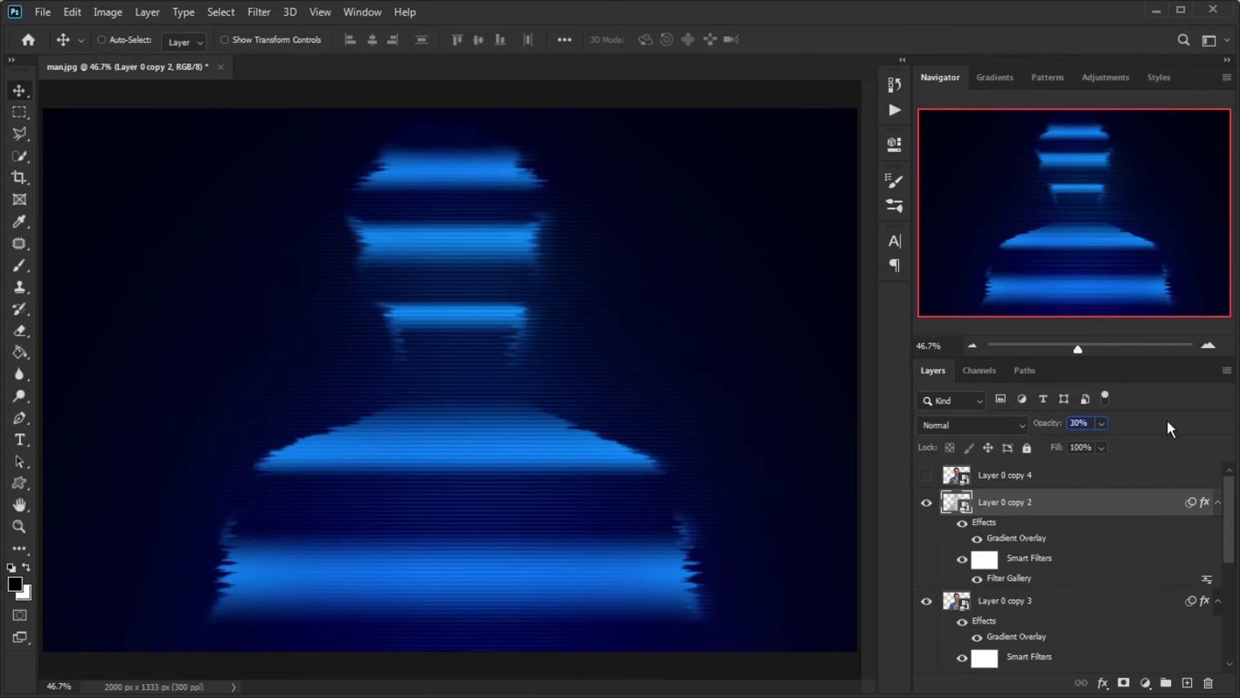
# - Duplicate the halftone blue layer and Layer 0 copy 4
pyautogui.hotkey('ctrl', 'j')
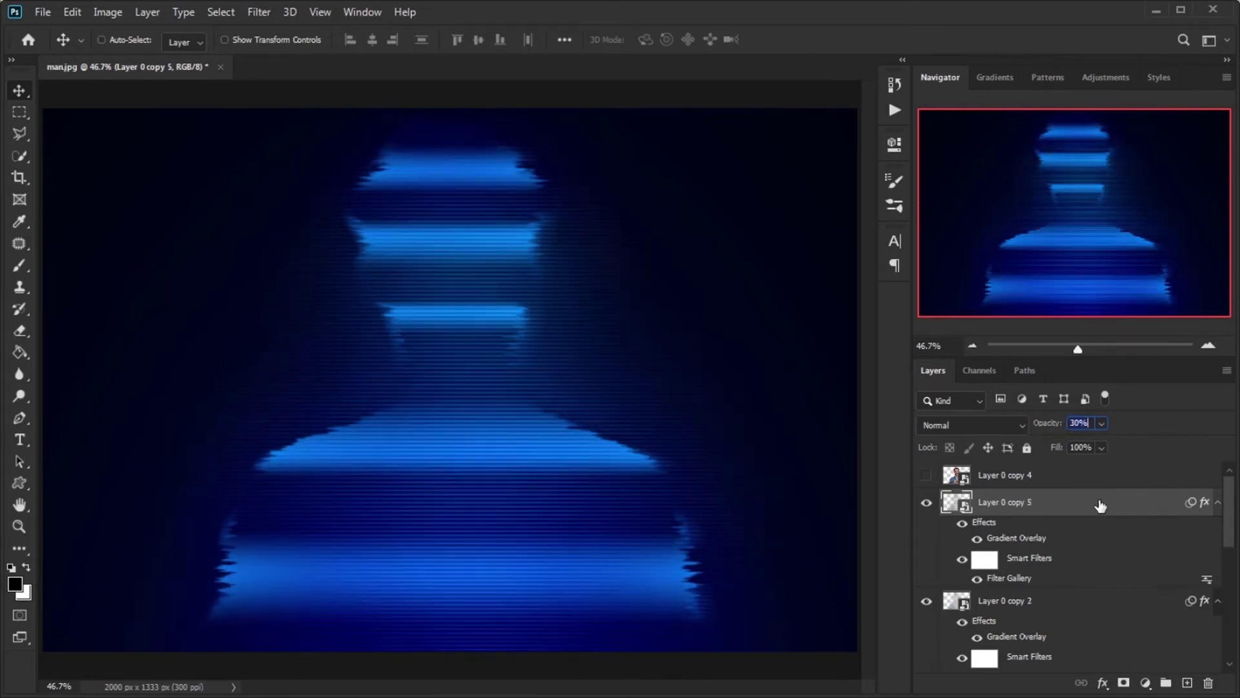
pyautogui.click(1039, 479)
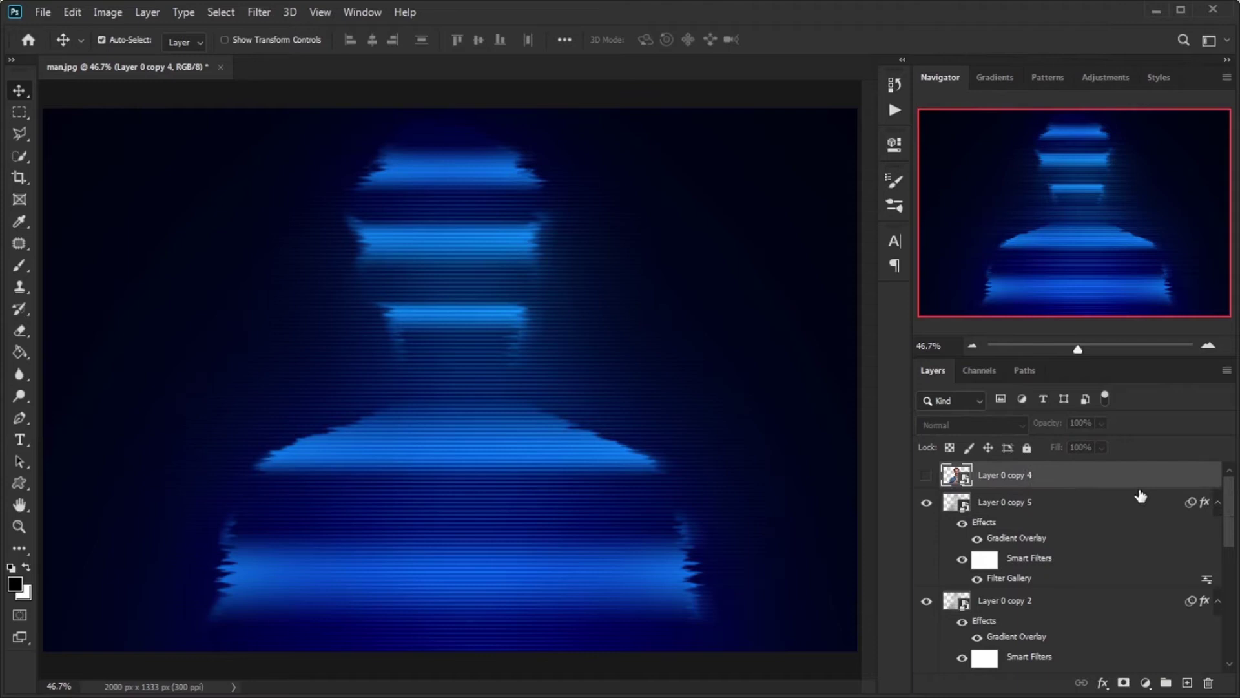
pyautogui.hotkey('ctrl', 'j')
# - Show Layer 0 copy 4, apply a 150 px Gaussian Blur and convert it to a smart object
pyautogui.click(926, 504)
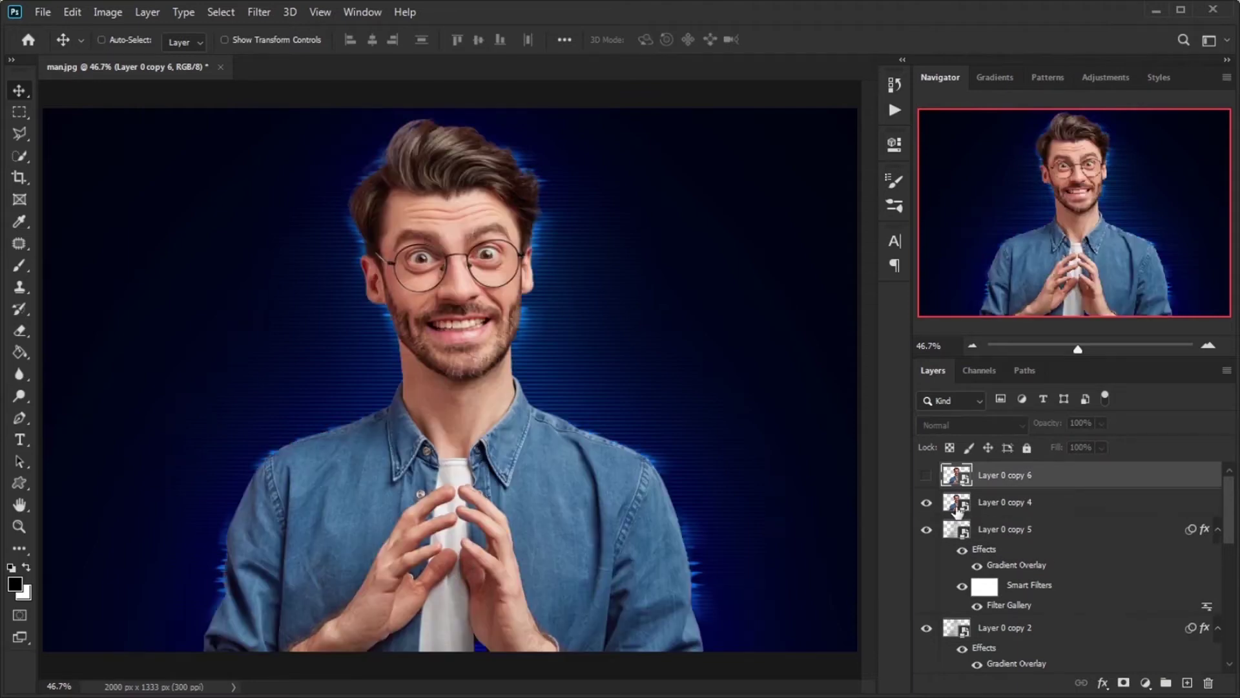
pyautogui.click(1037, 507)
pyautogui.click(259, 16)
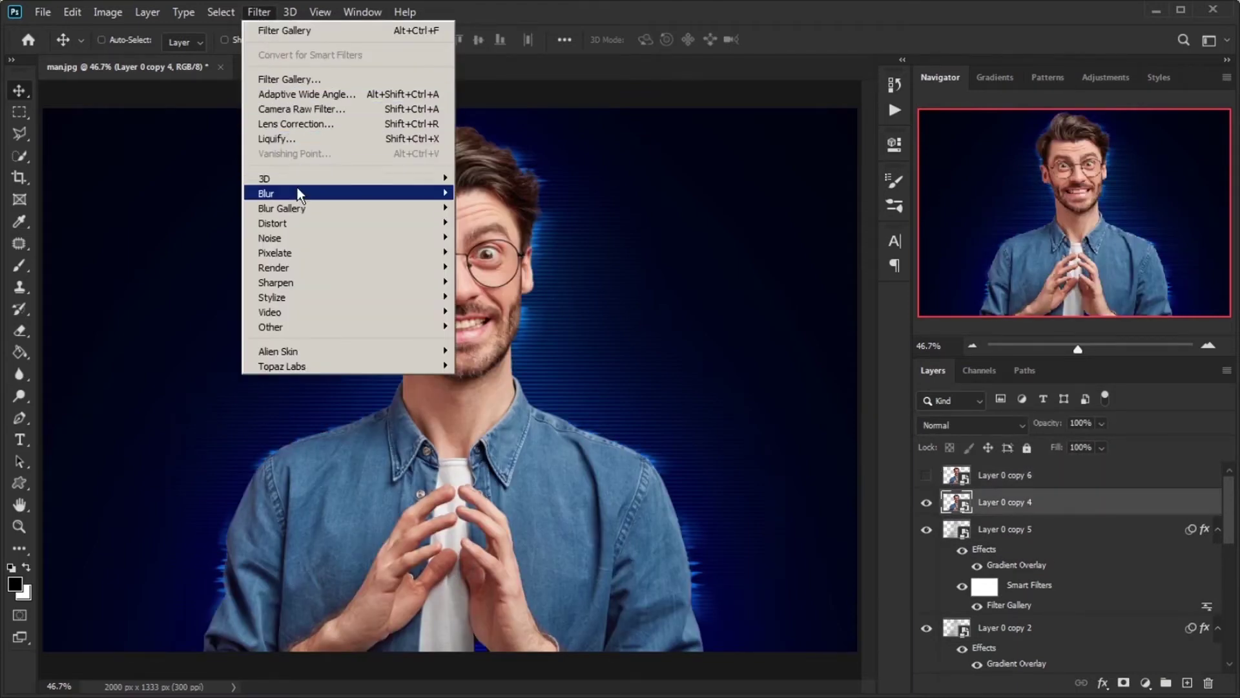
pyautogui.moveTo(319, 193)
pyautogui.click(497, 256)
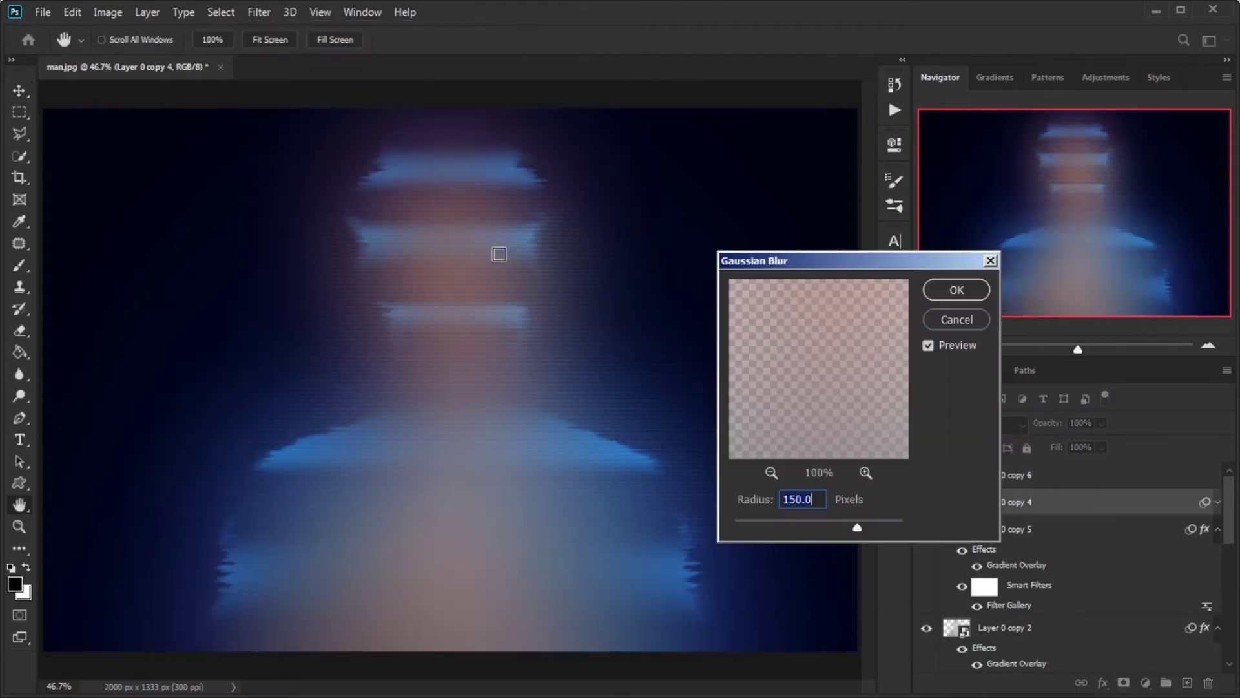
pyautogui.click(937, 296)
pyautogui.rightClick(1069, 503)
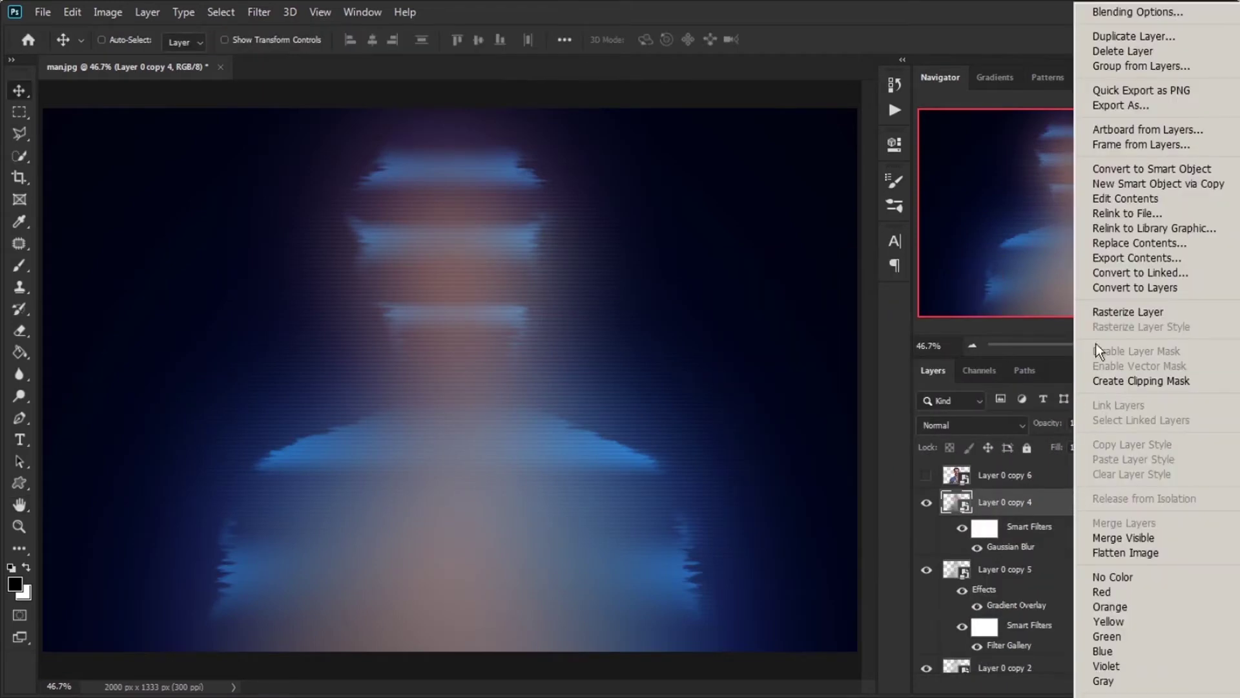
pyautogui.click(1131, 170)
# - Add a Pattern Overlay using hologram pattern P1 and lower the layer fill to 0%
pyautogui.rightClick(1094, 502)
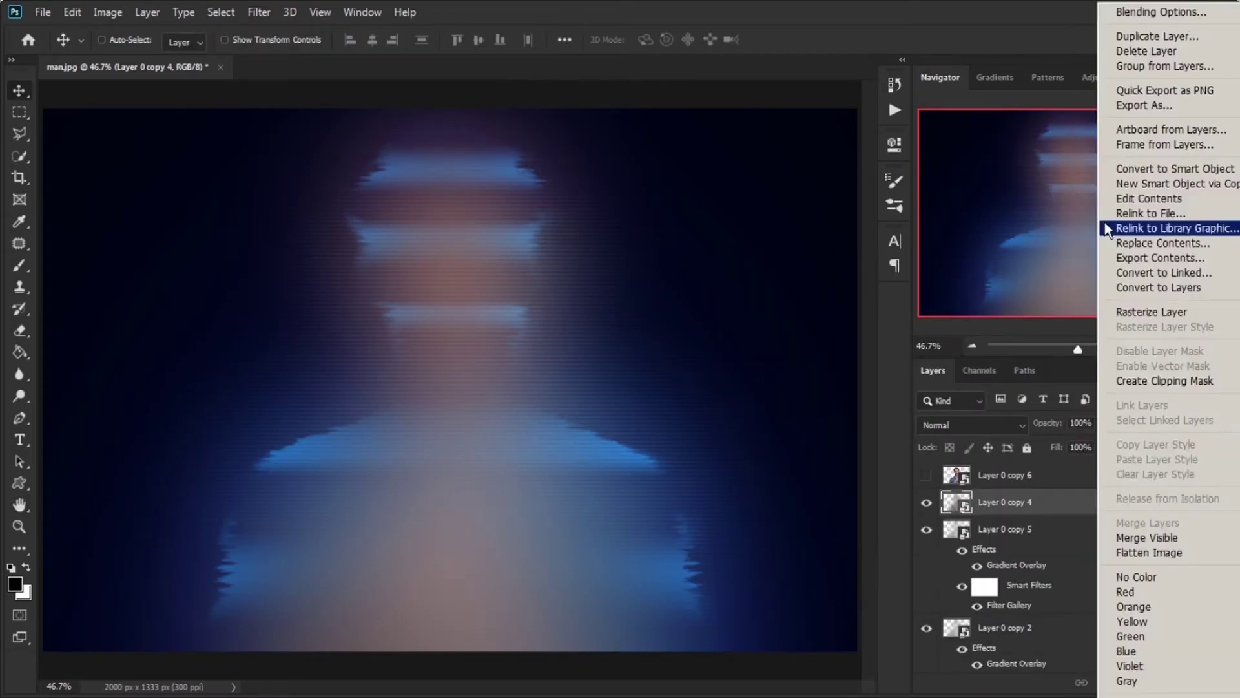
pyautogui.click(1160, 12)
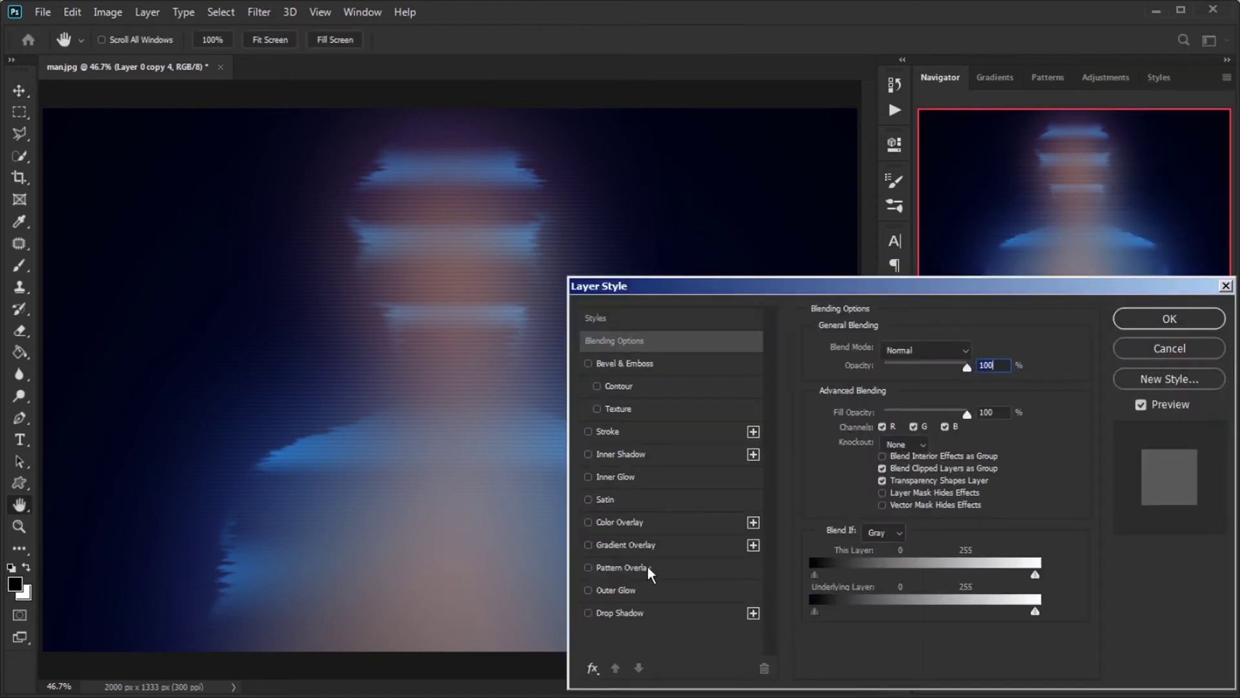
pyautogui.click(628, 567)
pyautogui.click(895, 412)
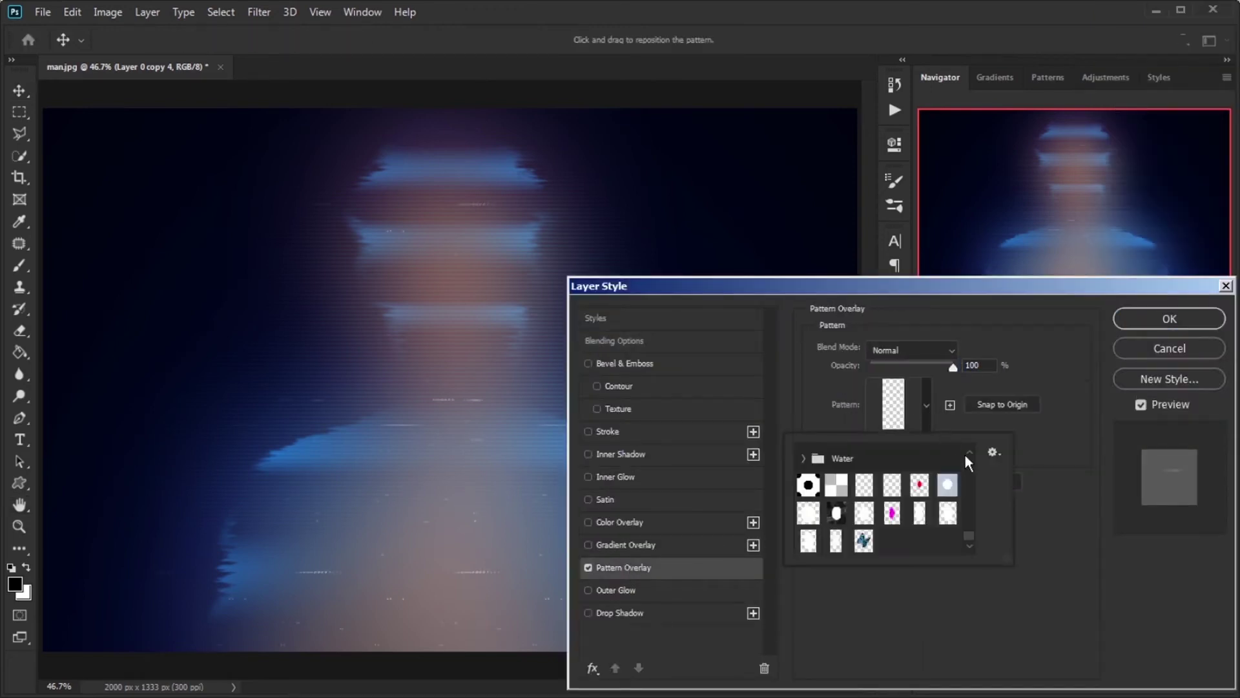
pyautogui.scroll(-2, 971, 536)
pyautogui.click(803, 540)
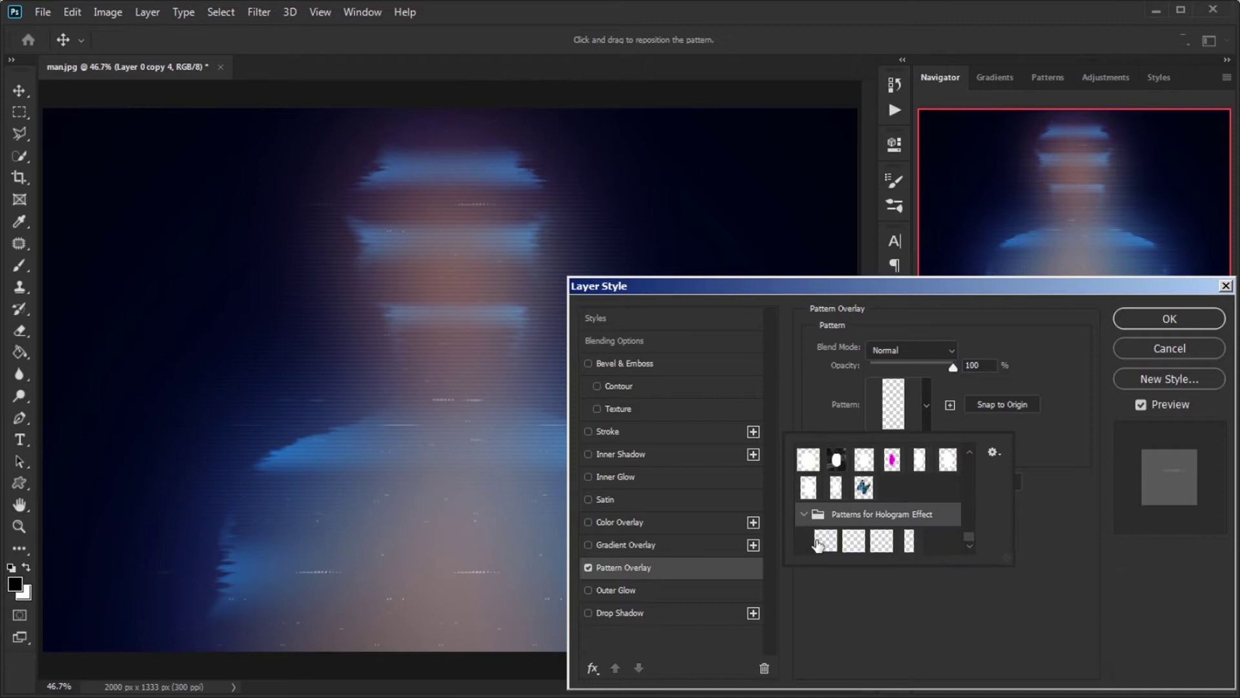
pyautogui.doubleClick(823, 540)
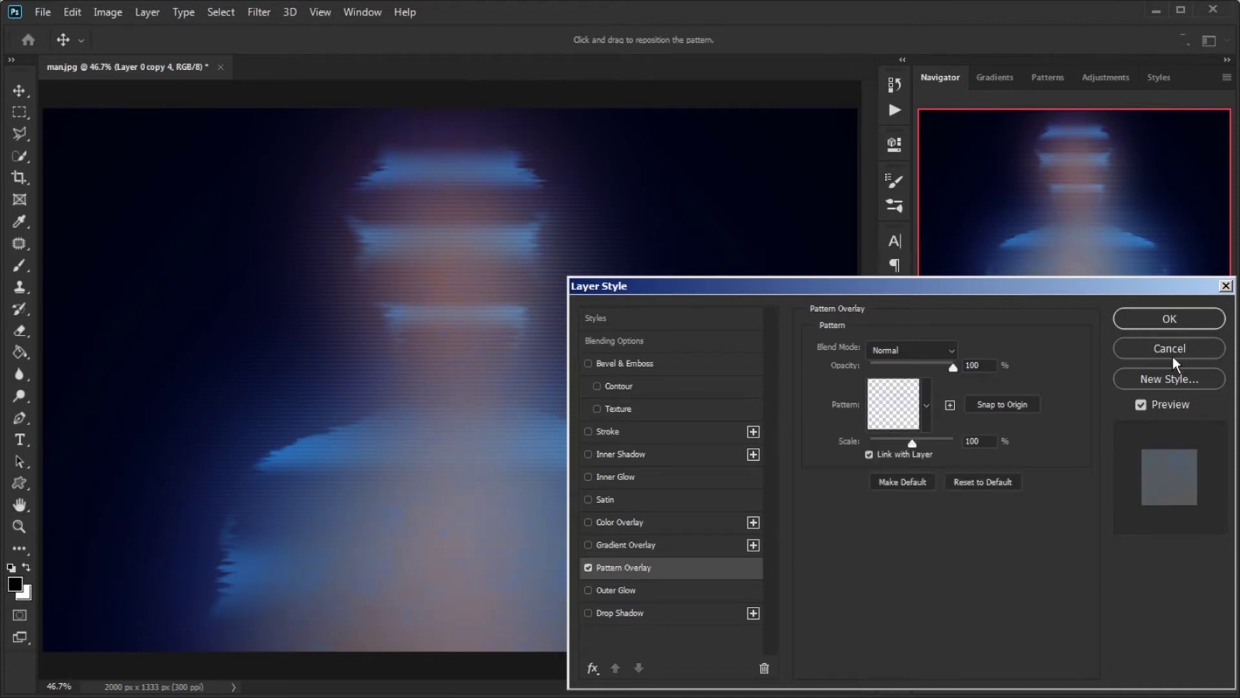
pyautogui.click(1160, 316)
pyautogui.moveTo(1102, 447); pyautogui.dragTo(952, 468)
pyautogui.click(1091, 424)
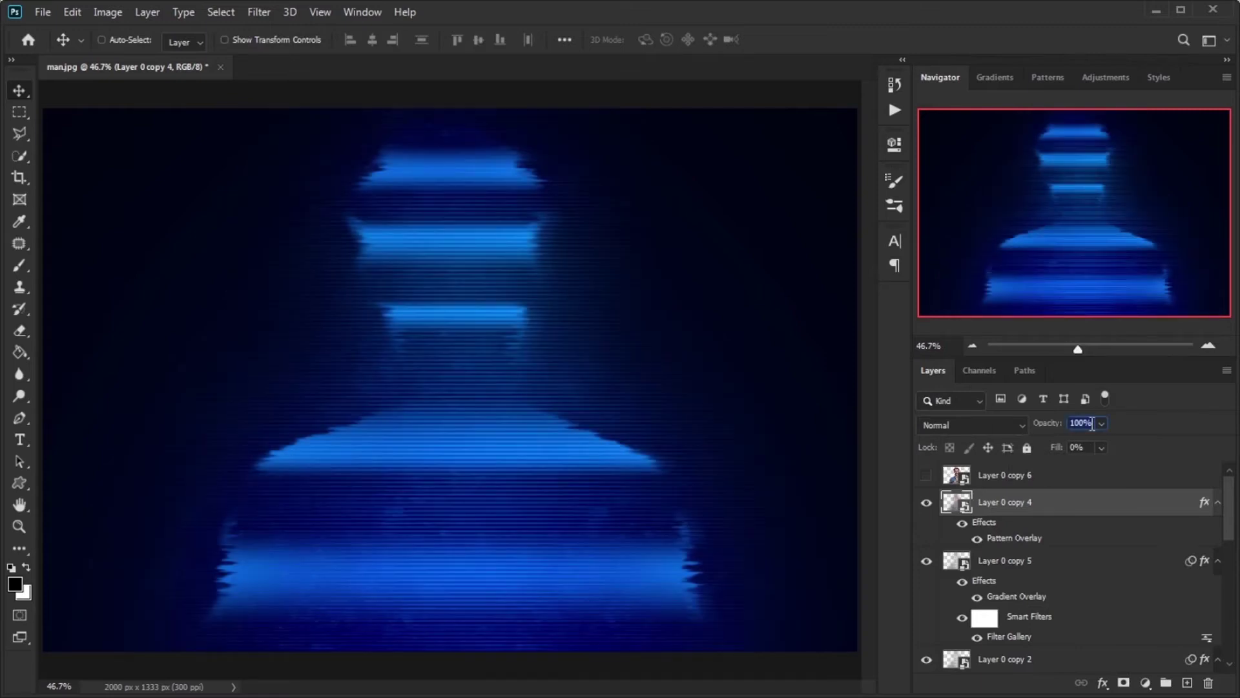
# - Commit 50% opacity, duplicate as Layer 0 copy 7, and swap its overlay to the second hologram pattern
pyautogui.press('Return')
pyautogui.hotkey('ctrl', 'j')
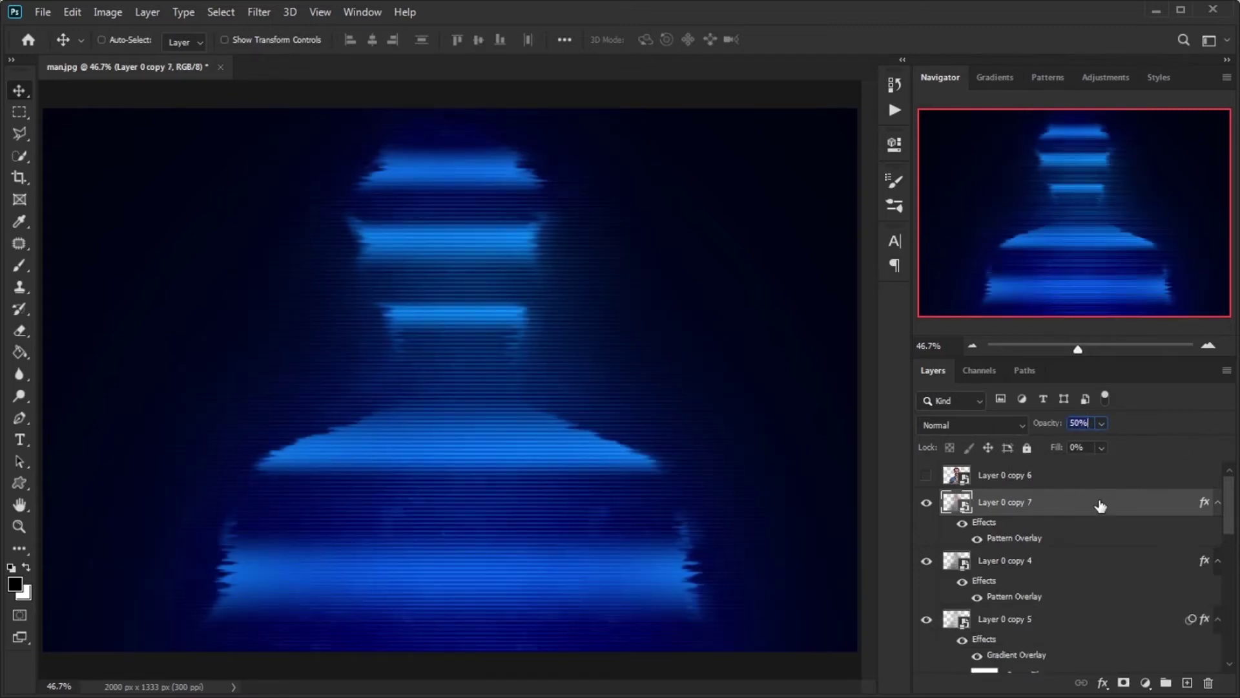
pyautogui.doubleClick(1012, 539)
pyautogui.click(926, 405)
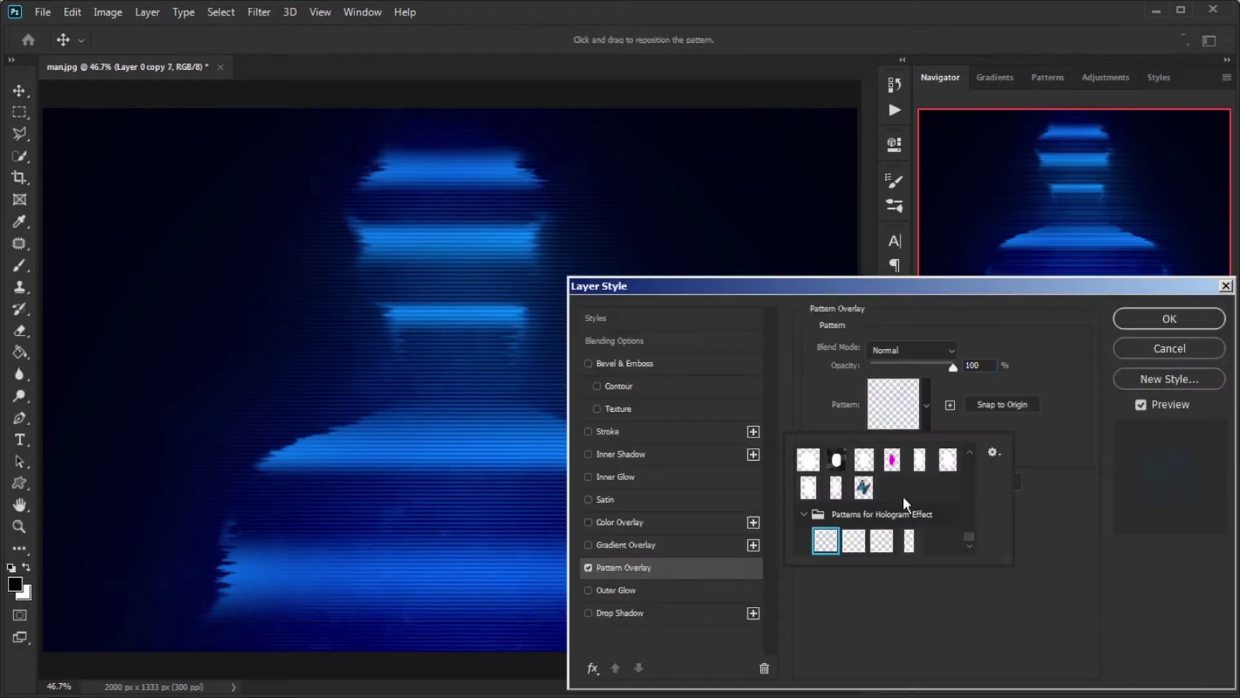
pyautogui.click(855, 540)
pyautogui.click(857, 541)
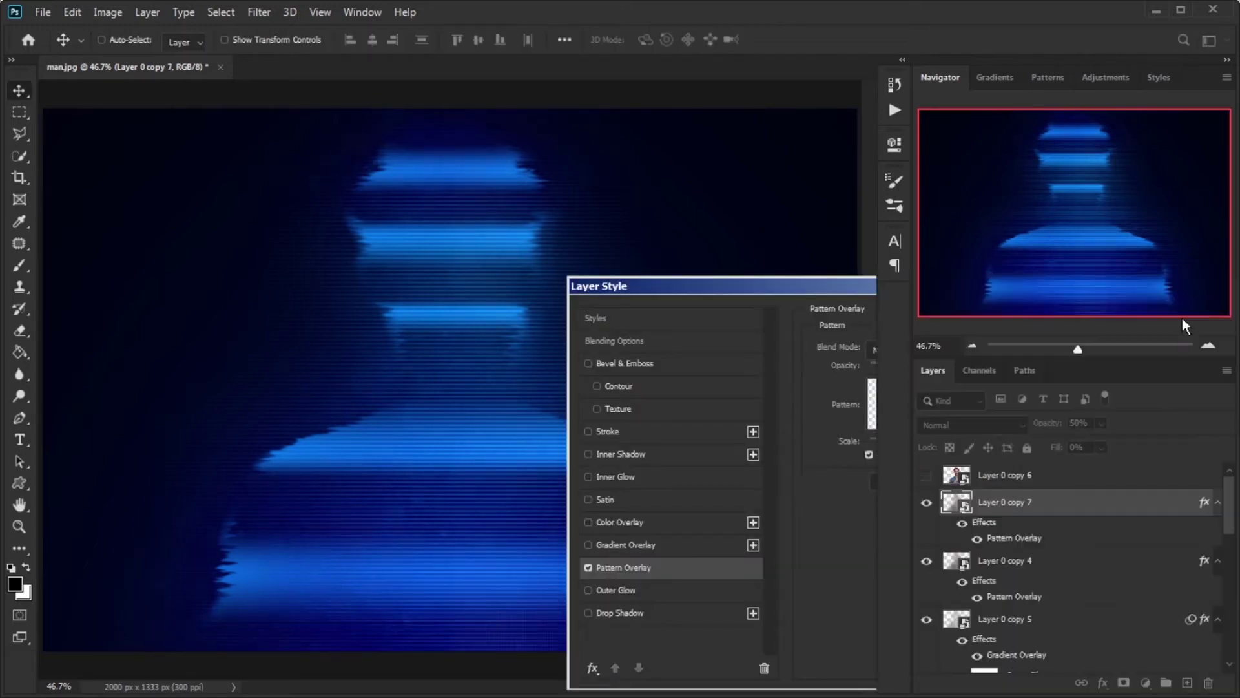
pyautogui.click(1169, 318)
pyautogui.click(1145, 683)
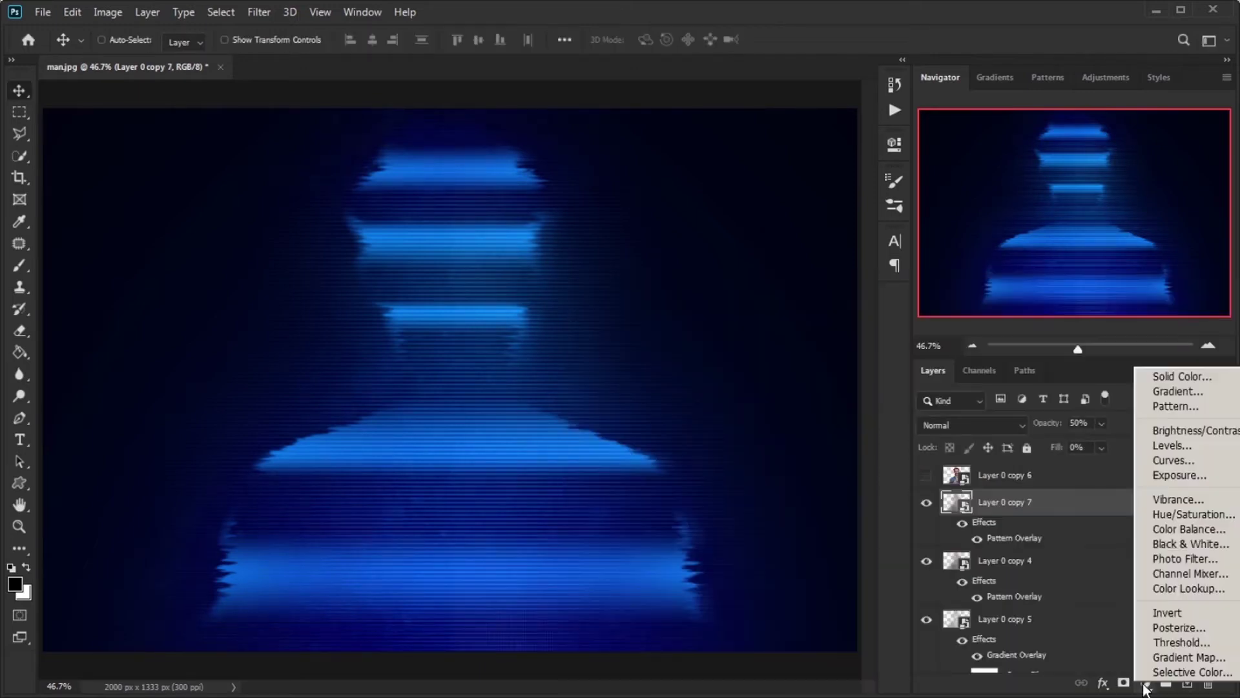
# - Add a Solid Color fill layer with a starry P3 Pattern Overlay
pyautogui.click(1212, 378)
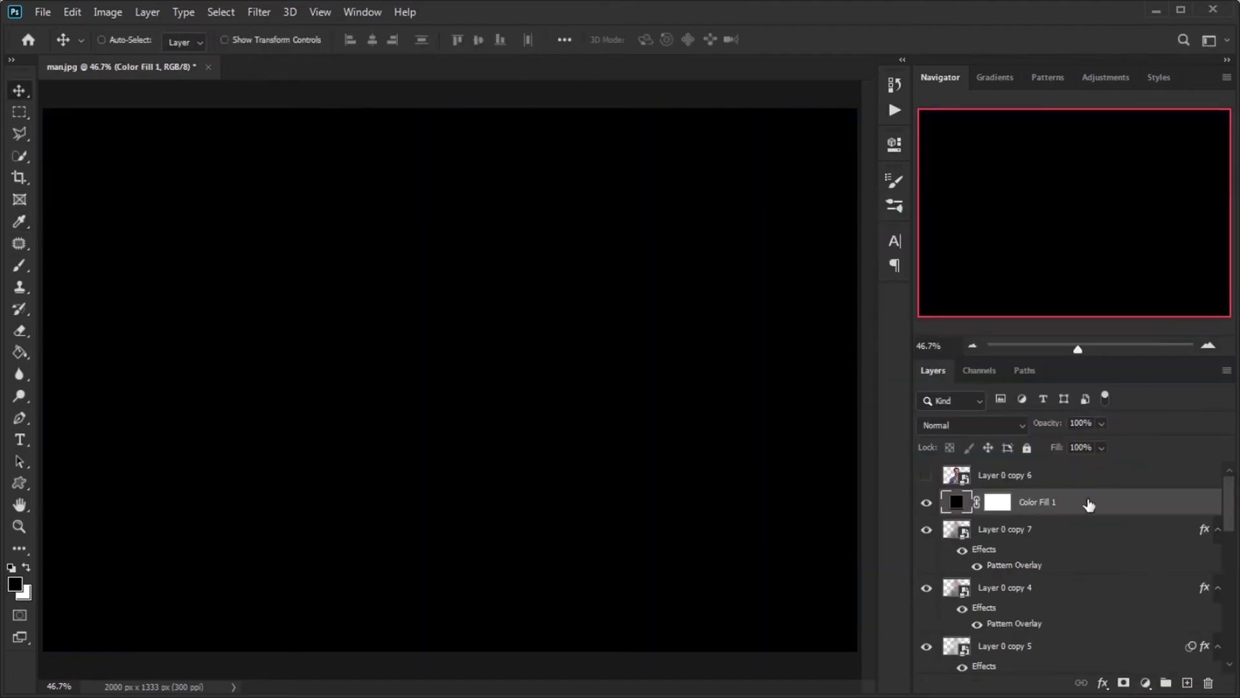
pyautogui.doubleClick(1087, 501)
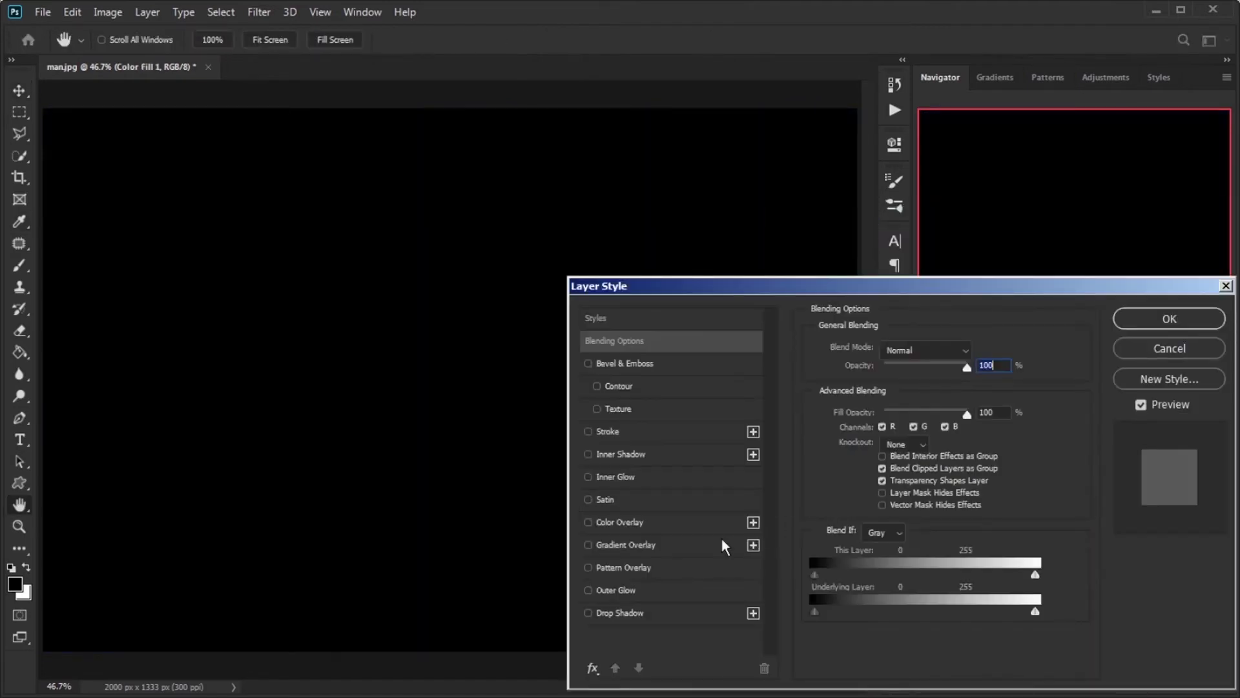
pyautogui.click(637, 567)
pyautogui.click(893, 403)
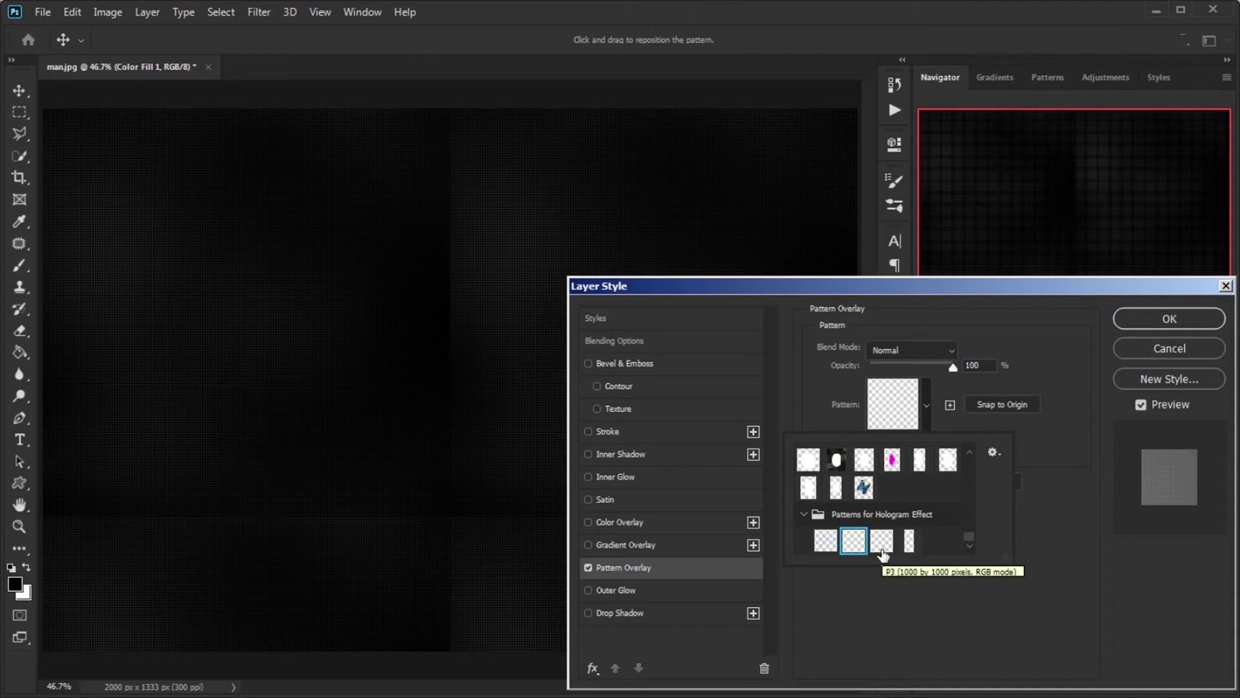
pyautogui.click(881, 541)
pyautogui.click(1154, 321)
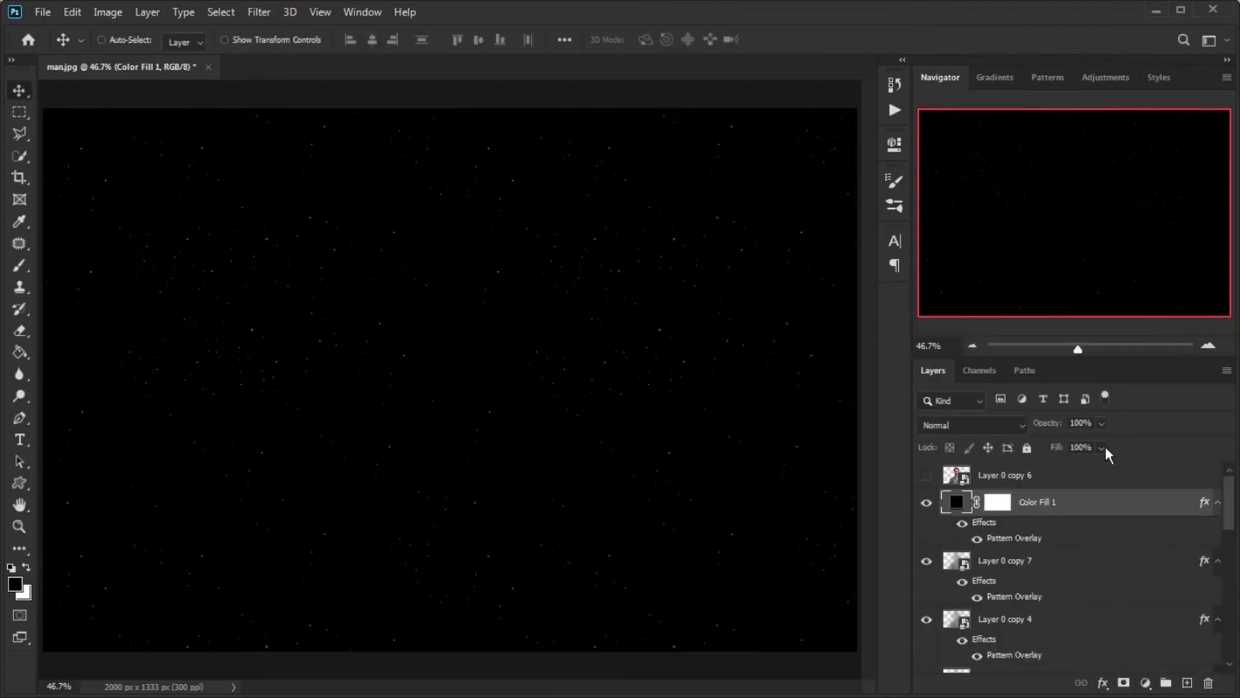
# - Lower Color Fill 1's fill to 0% and convert it to a smart object
pyautogui.click(1102, 448)
pyautogui.moveTo(1095, 465); pyautogui.dragTo(1019, 466)
pyautogui.rightClick(1107, 503)
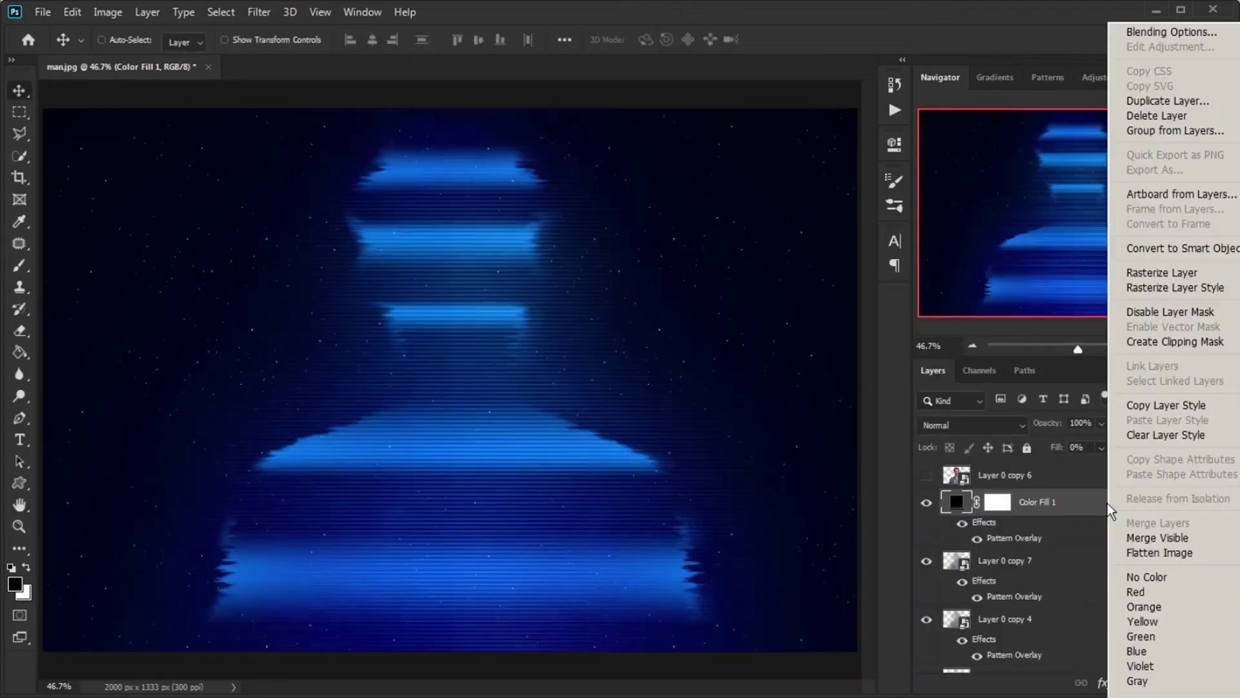
pyautogui.click(1183, 248)
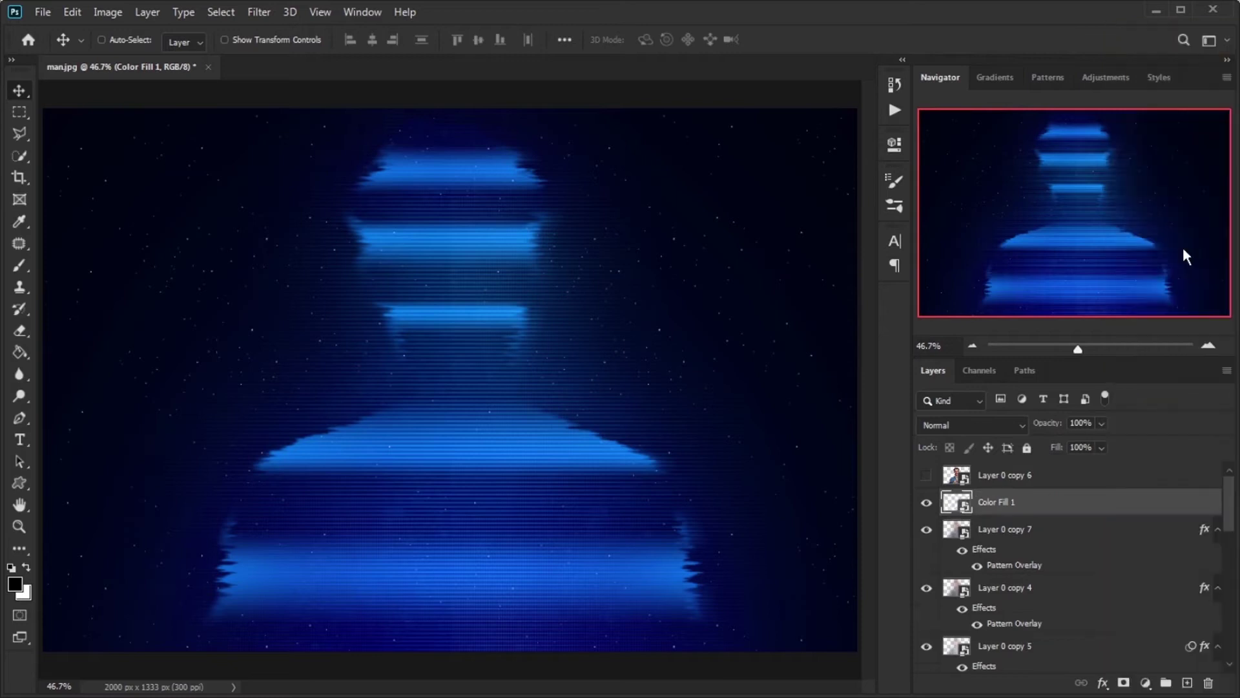
pyautogui.rightClick(1122, 496)
# - Give Color Fill 1 a Color Overlay in light cyan #4aceff
pyautogui.click(1183, 11)
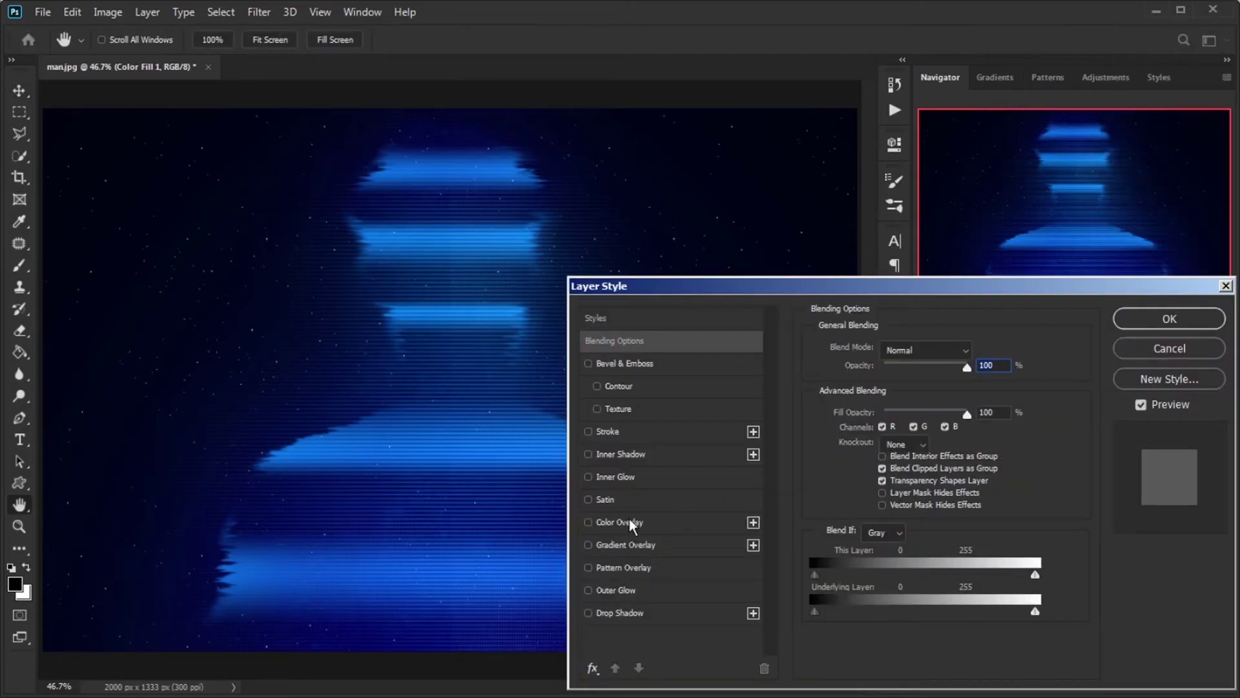
pyautogui.click(621, 522)
pyautogui.click(976, 351)
pyautogui.write('4aceff')
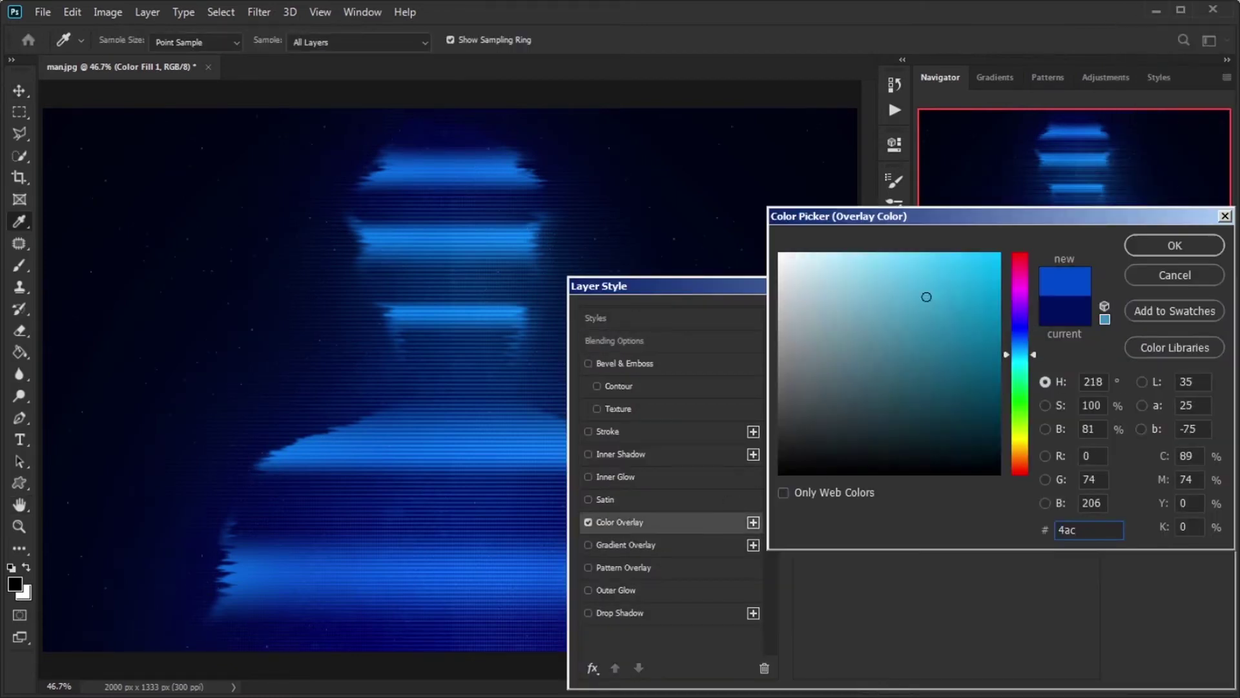
pyautogui.click(1175, 246)
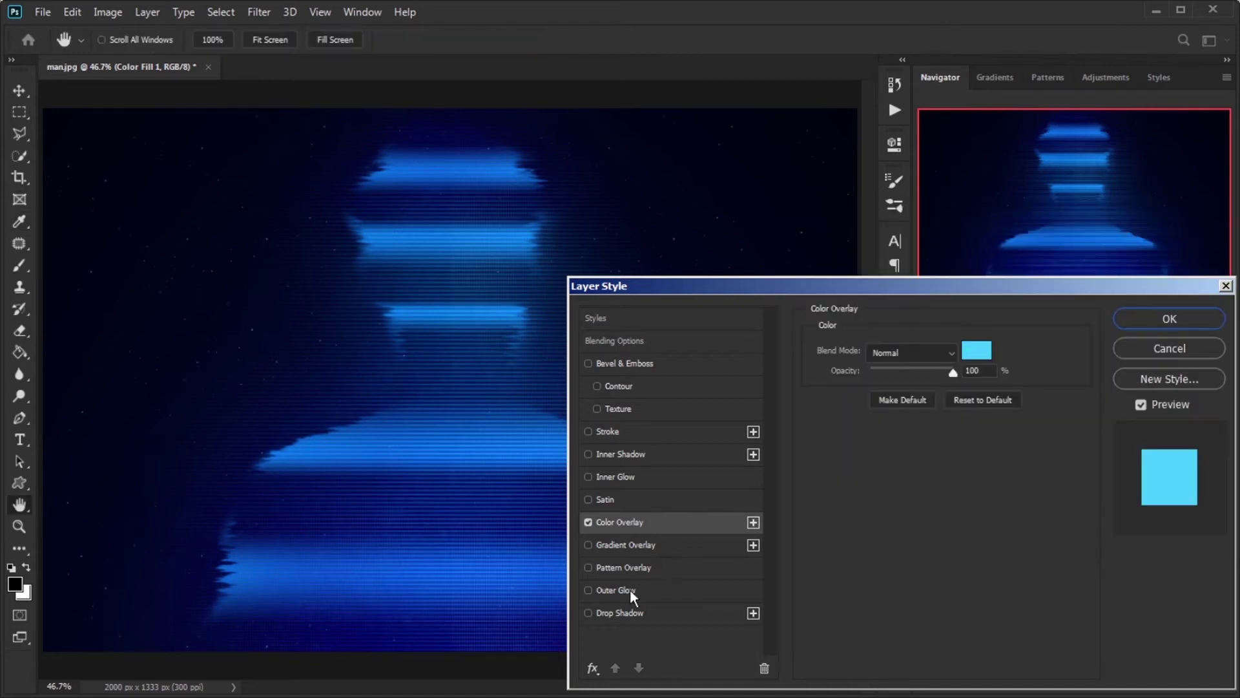
# - Add a #004eff Outer Glow with spread 6, size 8 and a cone contour
pyautogui.click(630, 589)
pyautogui.click(854, 414)
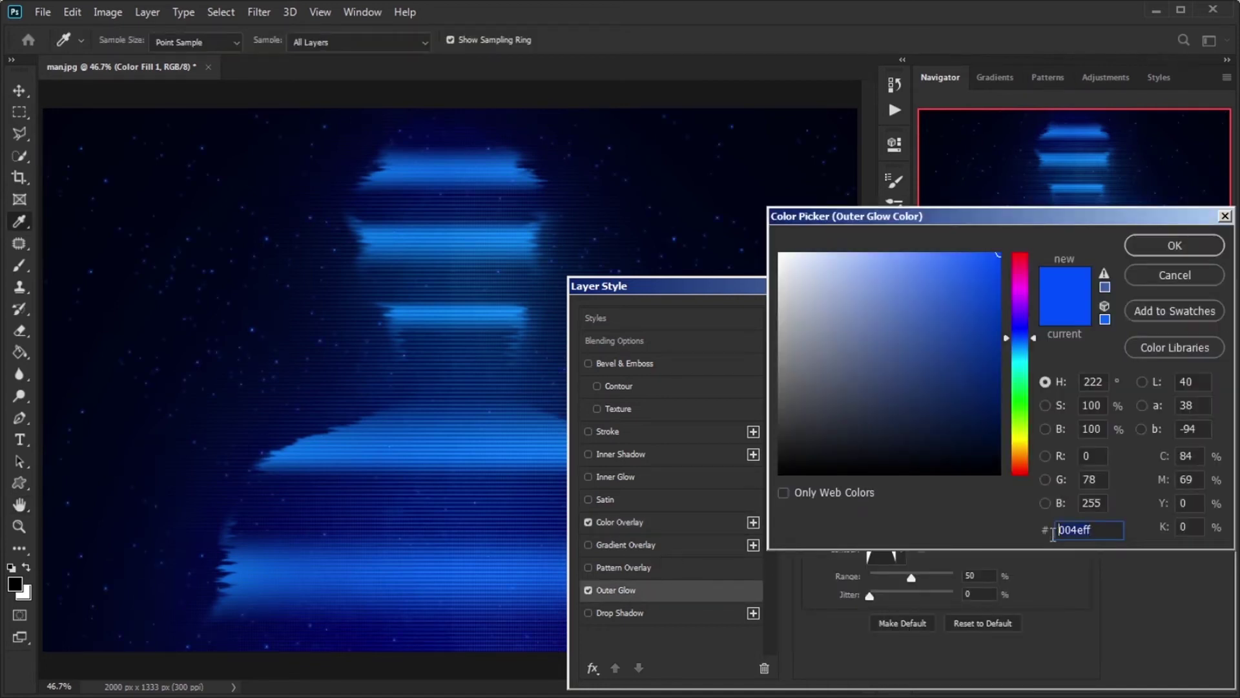
pyautogui.click(1171, 249)
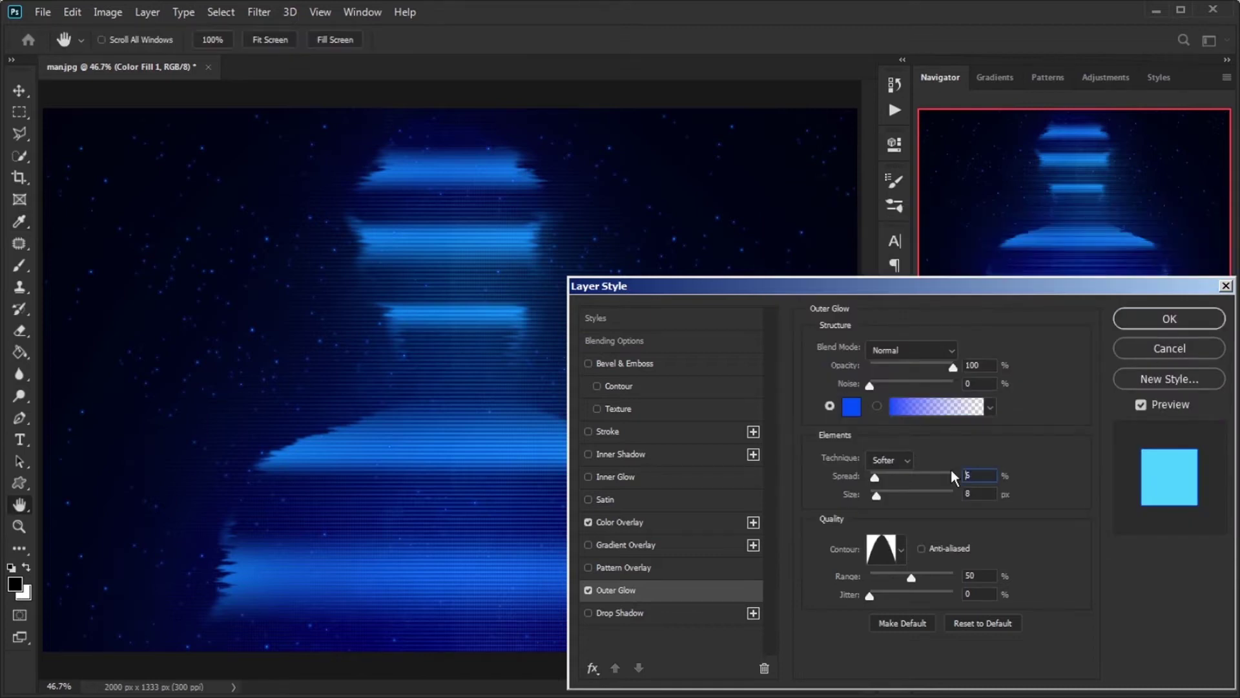
pyautogui.click(901, 549)
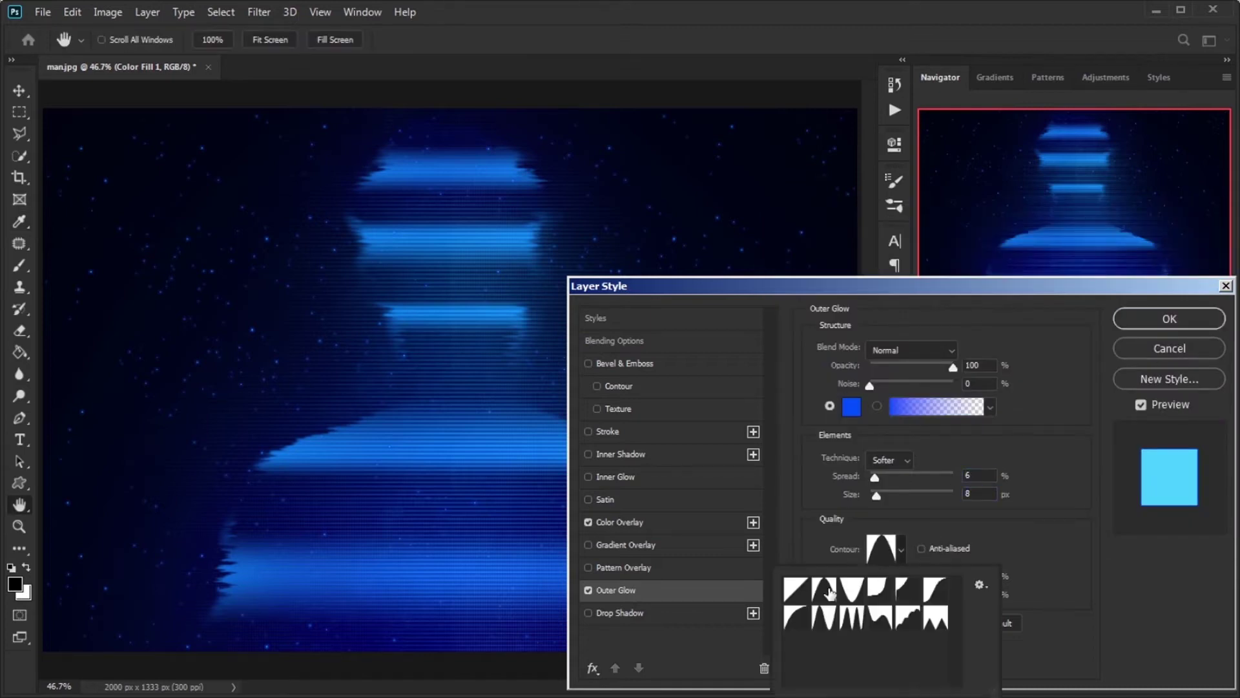
pyautogui.click(1011, 560)
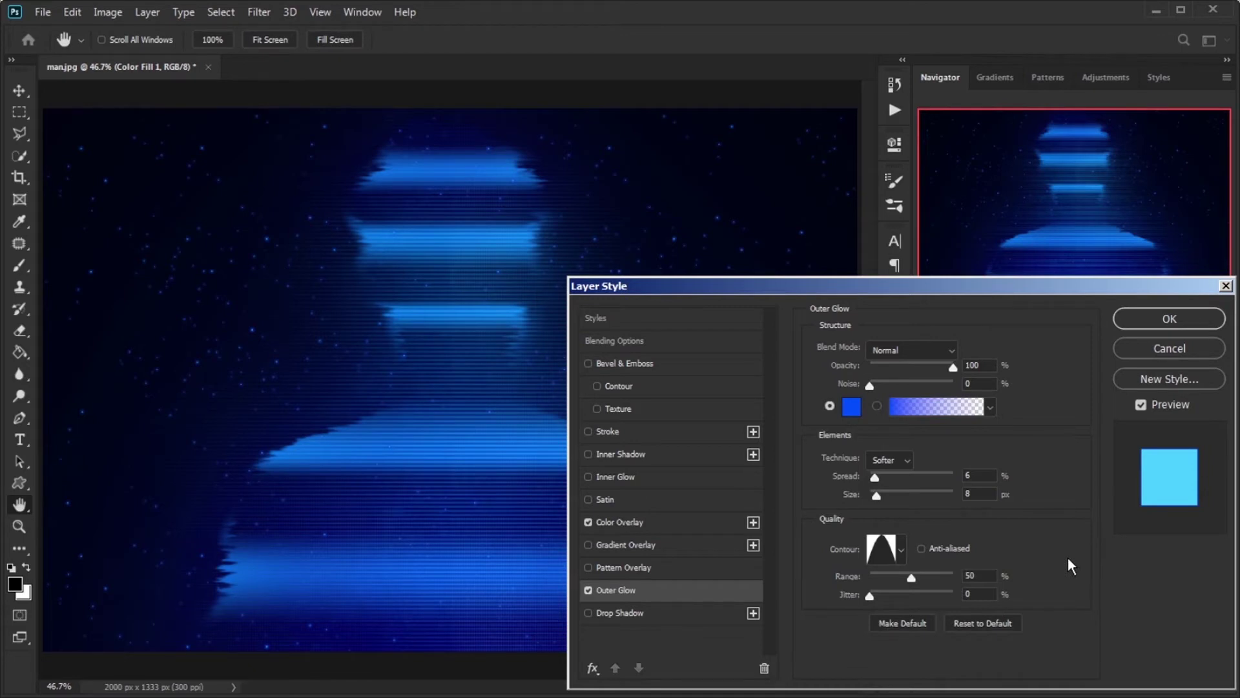
pyautogui.click(1154, 324)
pyautogui.click(1145, 682)
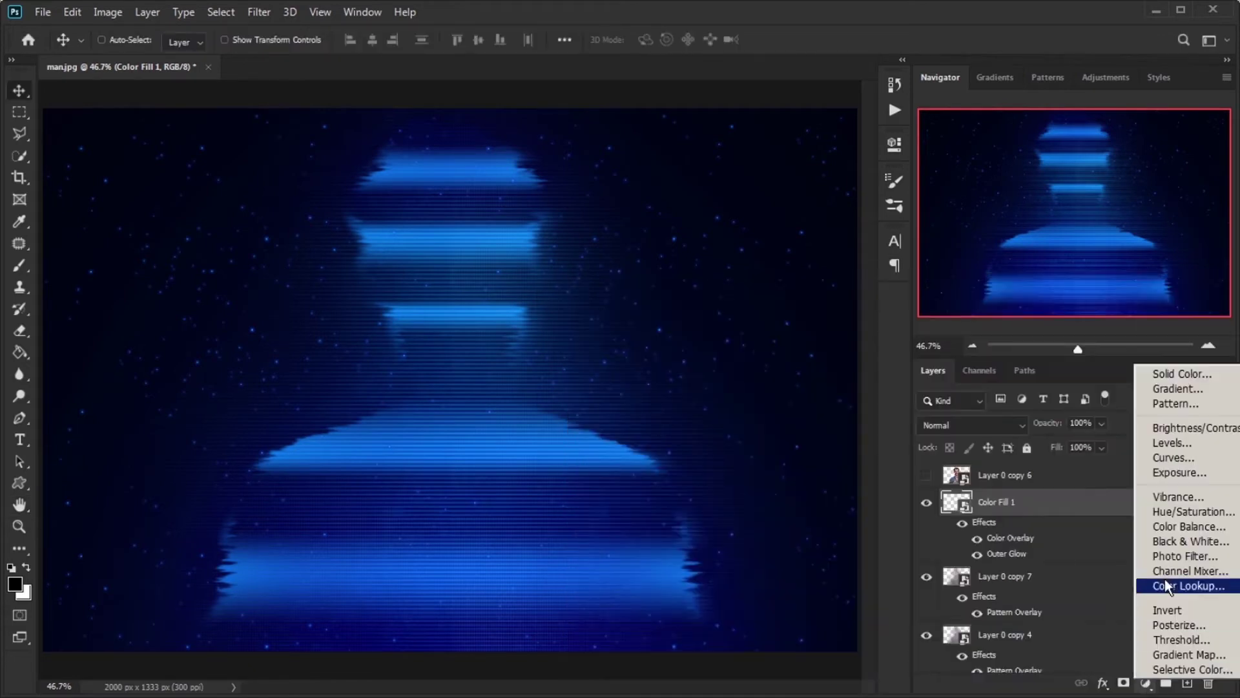
# - Create black Color Fill 2 with a P4 light-streak Pattern Overlay at 0% fill
pyautogui.click(1182, 375)
pyautogui.click(1175, 243)
pyautogui.doubleClick(1107, 498)
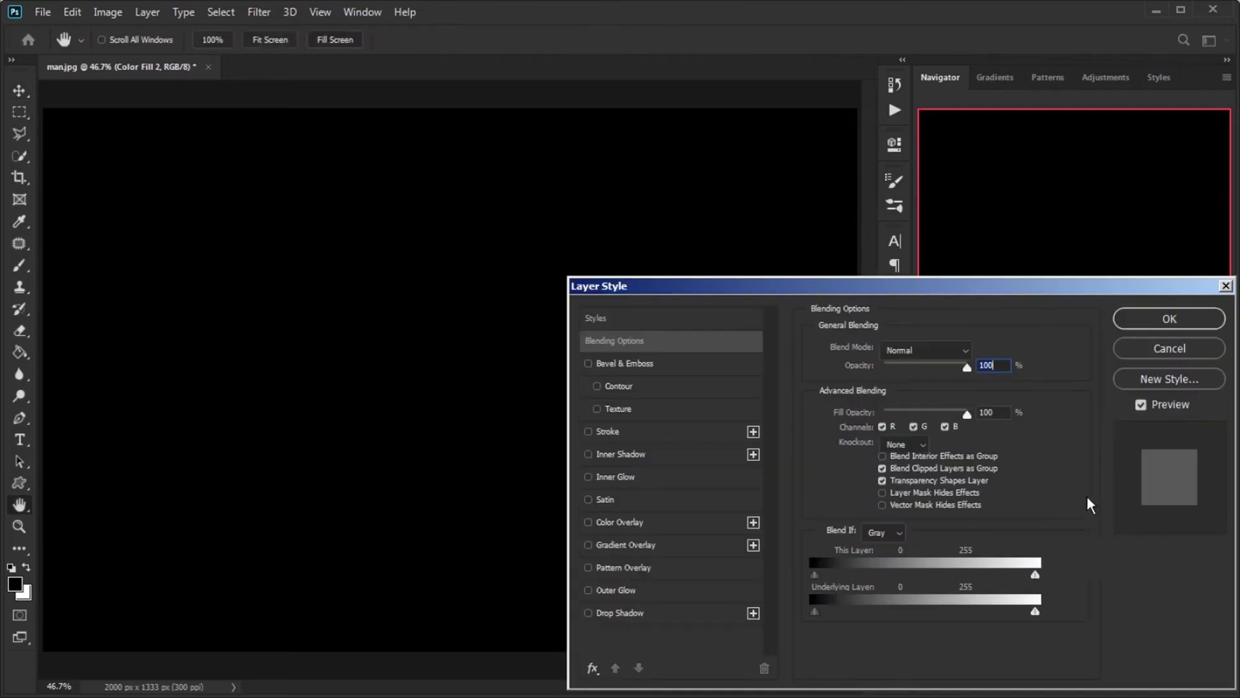
pyautogui.click(615, 568)
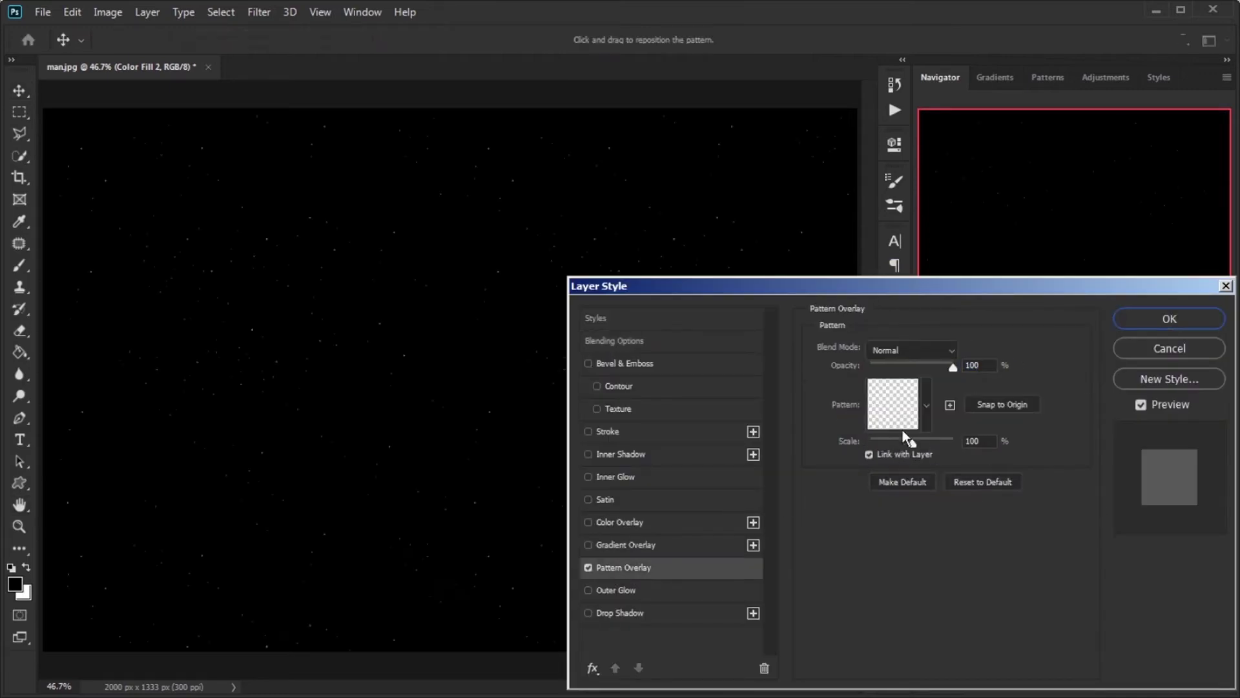
pyautogui.click(901, 423)
pyautogui.doubleClick(909, 539)
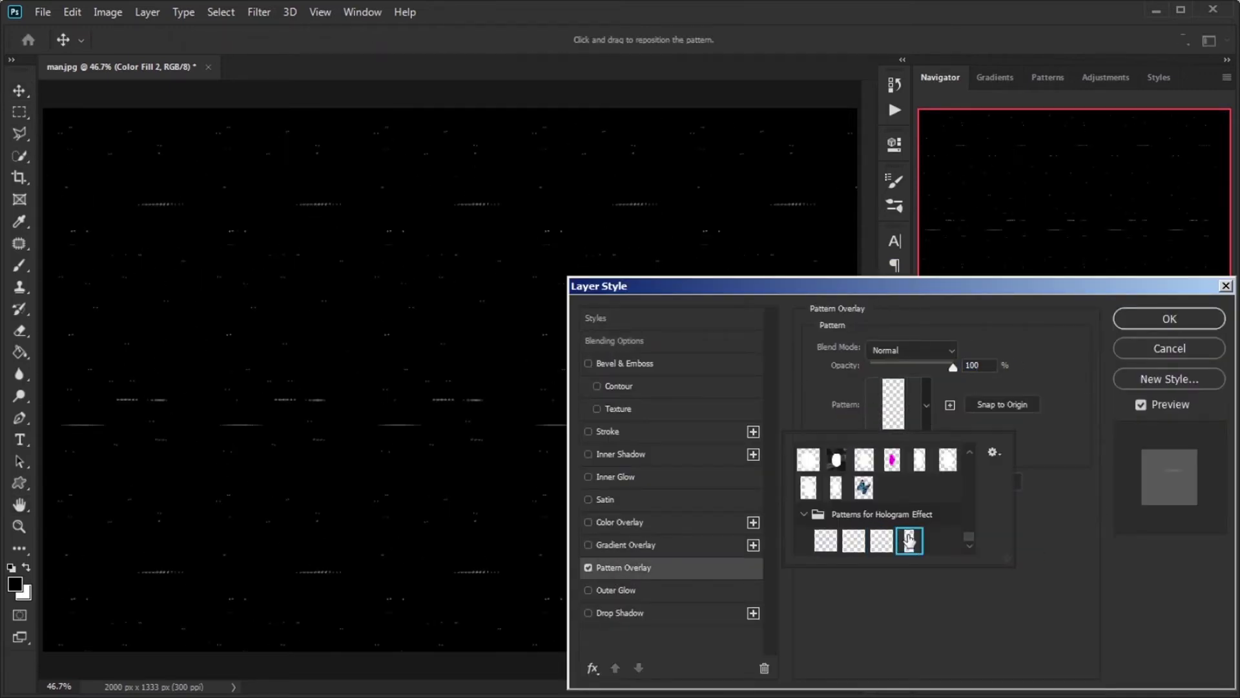
pyautogui.click(1152, 316)
pyautogui.moveTo(1101, 446); pyautogui.dragTo(1013, 469)
# - Convert Color Fill 2 to a smart object and paste Color Fill 1's layer style onto it
pyautogui.rightClick(1104, 502)
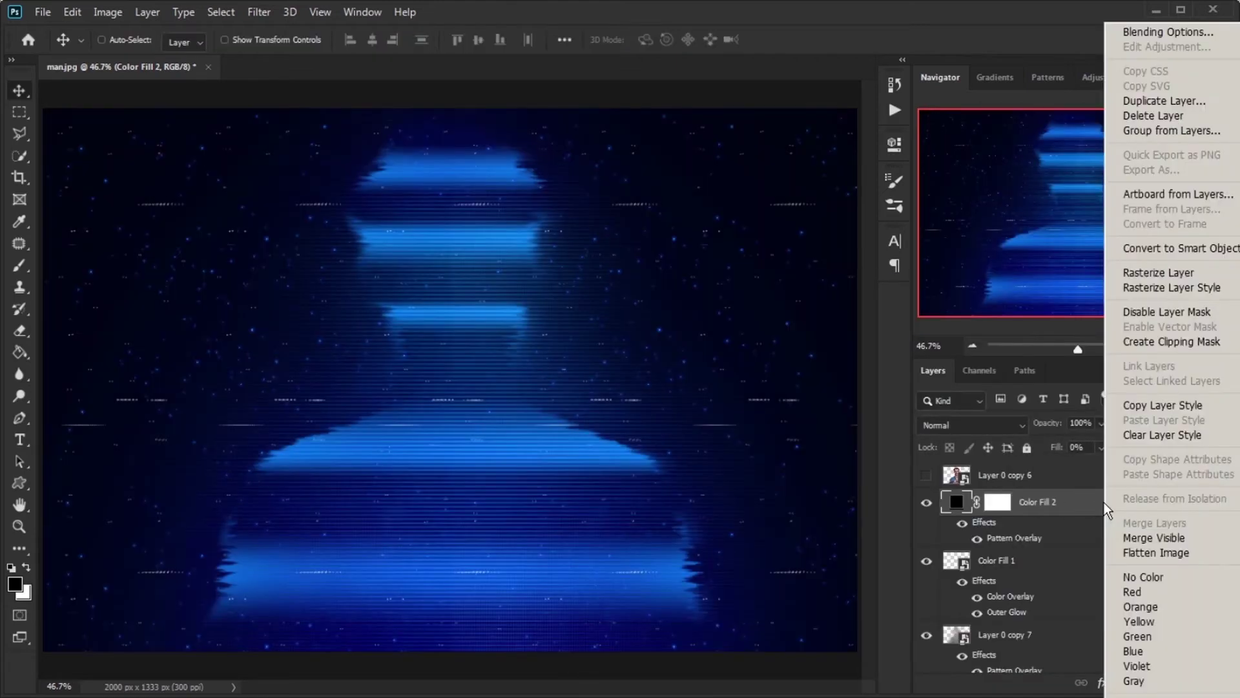
pyautogui.click(1141, 249)
pyautogui.rightClick(1021, 529)
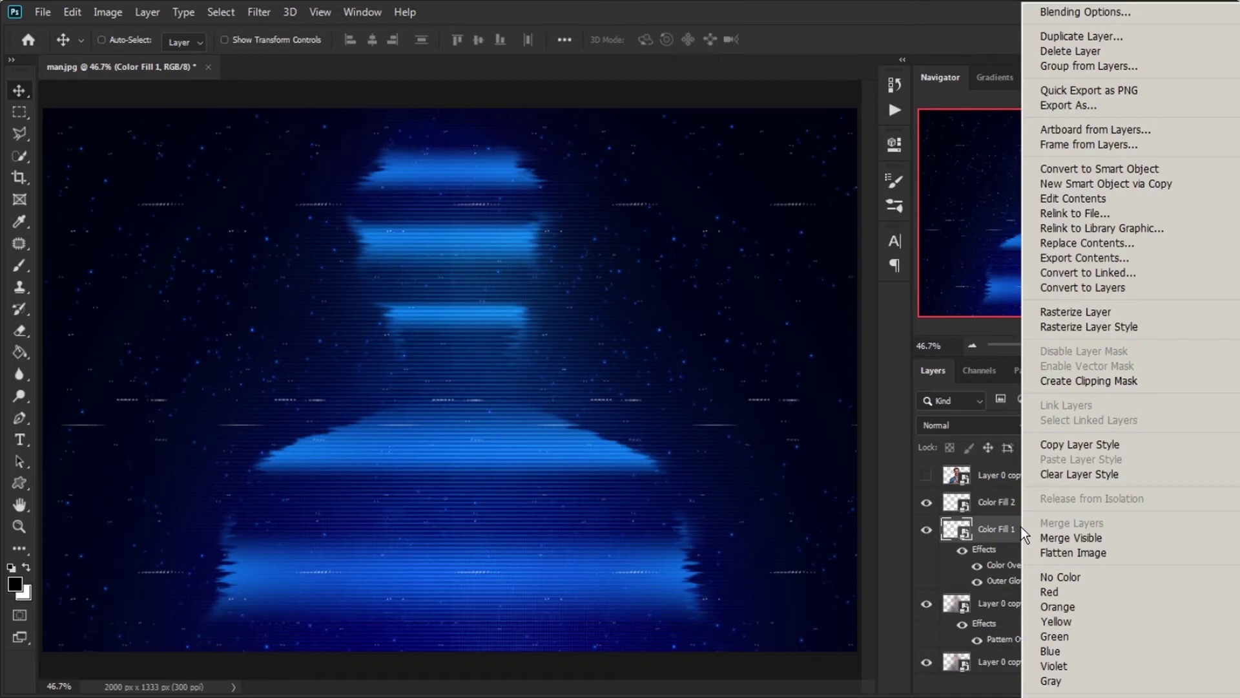
pyautogui.click(1079, 445)
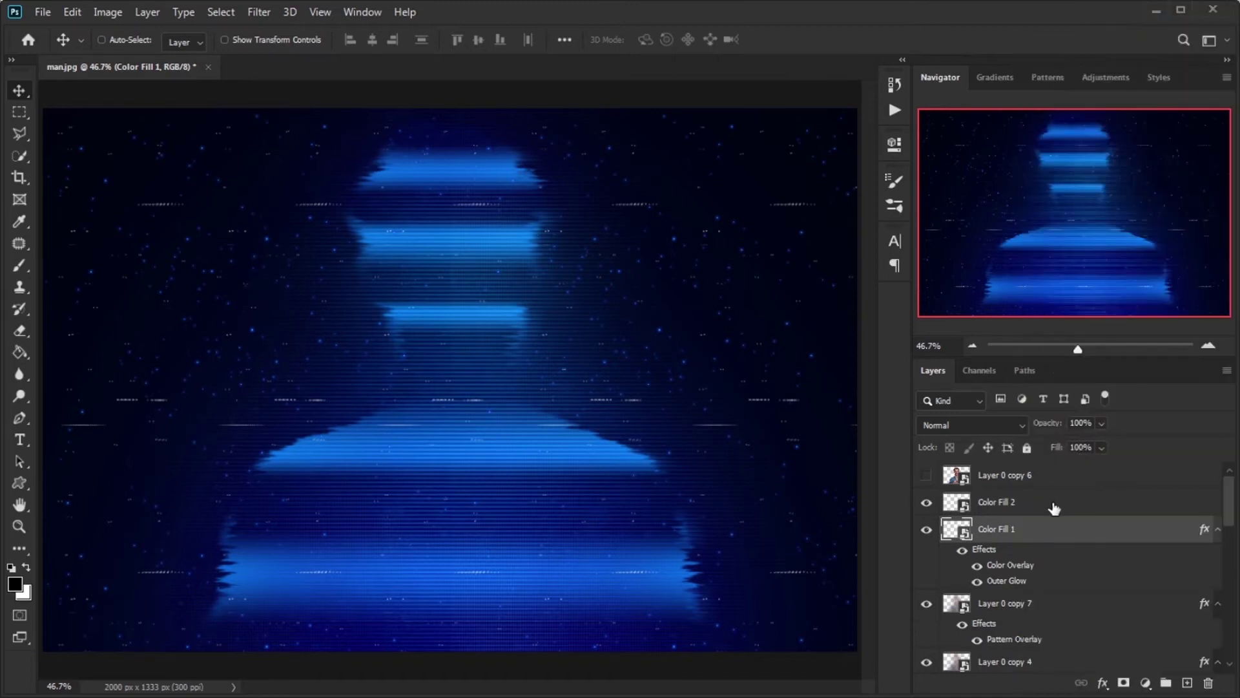
pyautogui.rightClick(1053, 507)
pyautogui.click(1107, 466)
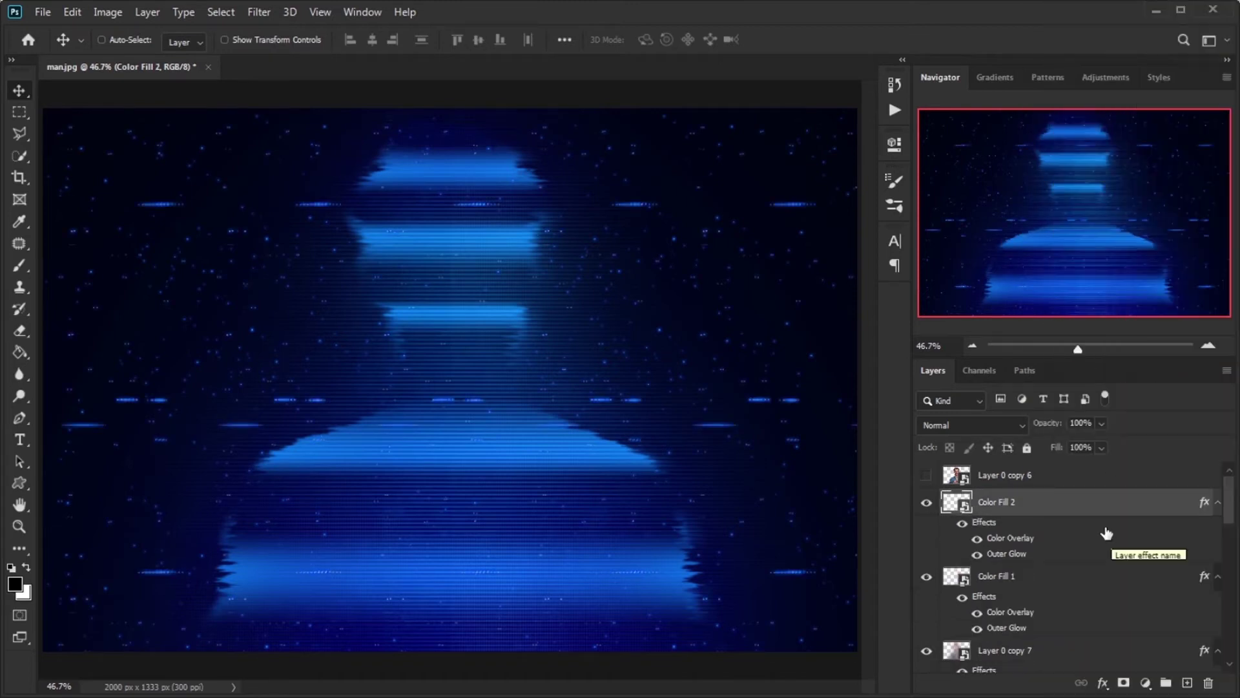
# - Duplicate Color Fill 2 and the Layer 0 copy 6 portrait layer
pyautogui.hotkey('ctrl', 'j')
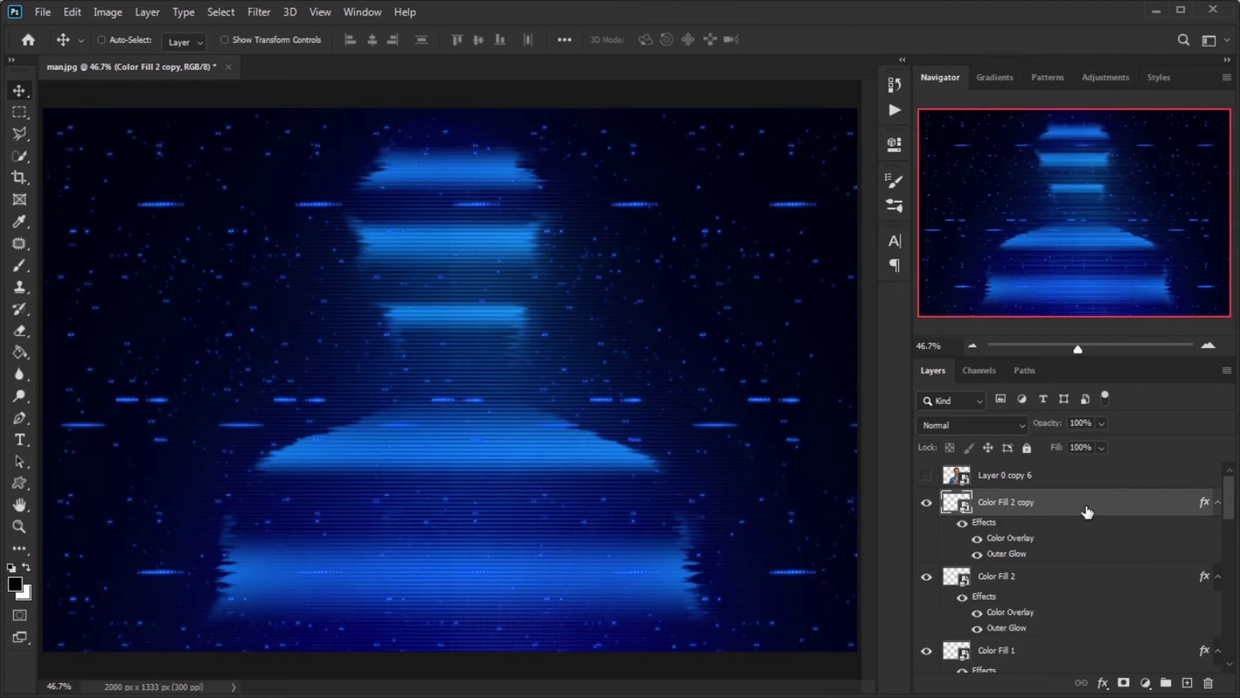
pyautogui.click(1069, 482)
pyautogui.hotkey('ctrl', 'j')
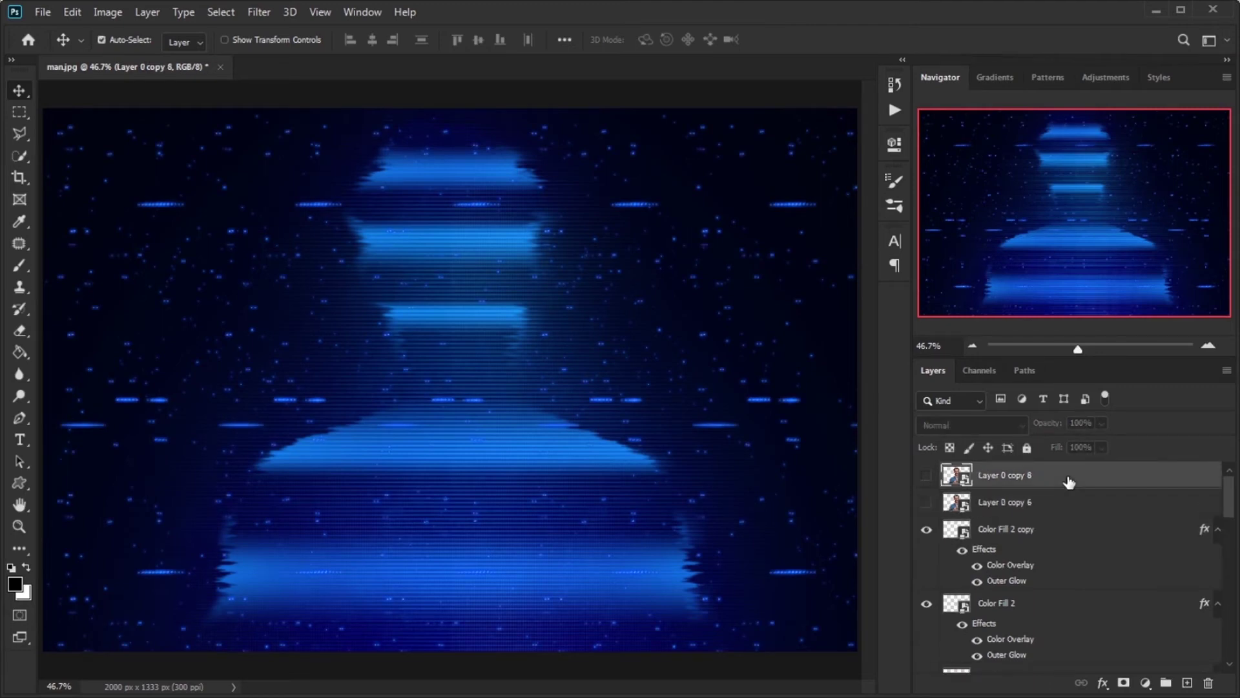
# - Show Layer 0 copy 6 and add a G4 hologram Gradient Overlay in Overlay mode at 0°
pyautogui.click(927, 503)
pyautogui.doubleClick(1033, 504)
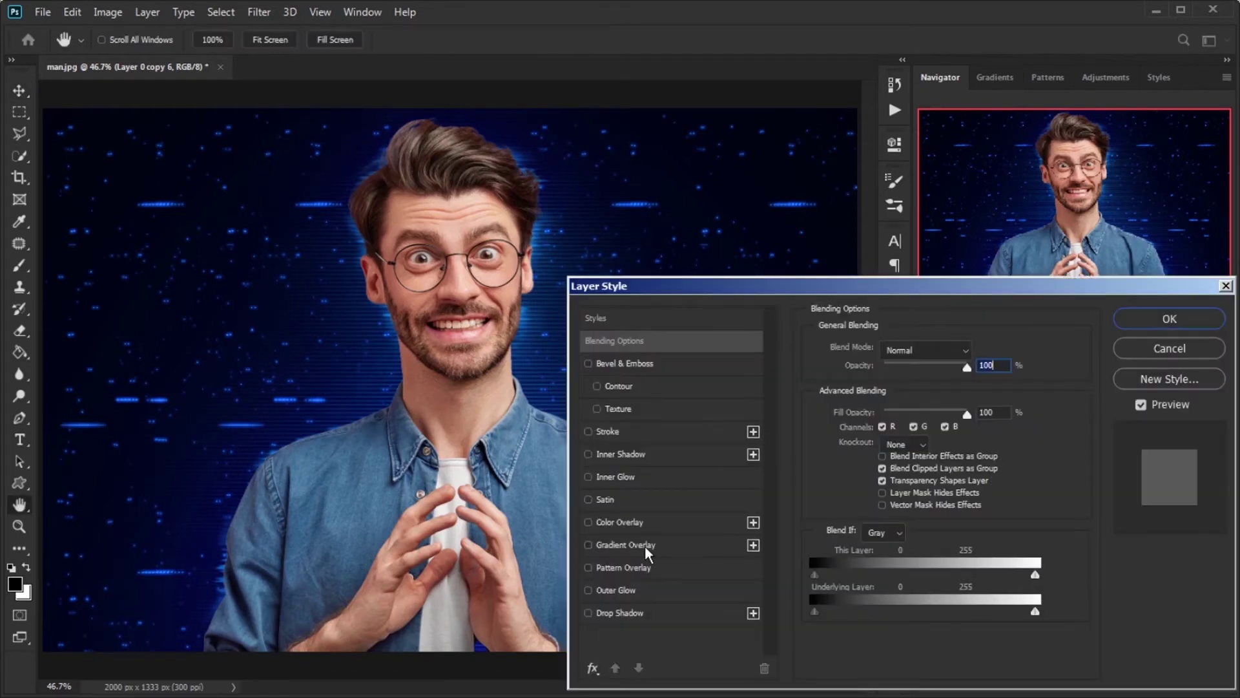
pyautogui.click(645, 545)
pyautogui.click(965, 387)
pyautogui.click(861, 512)
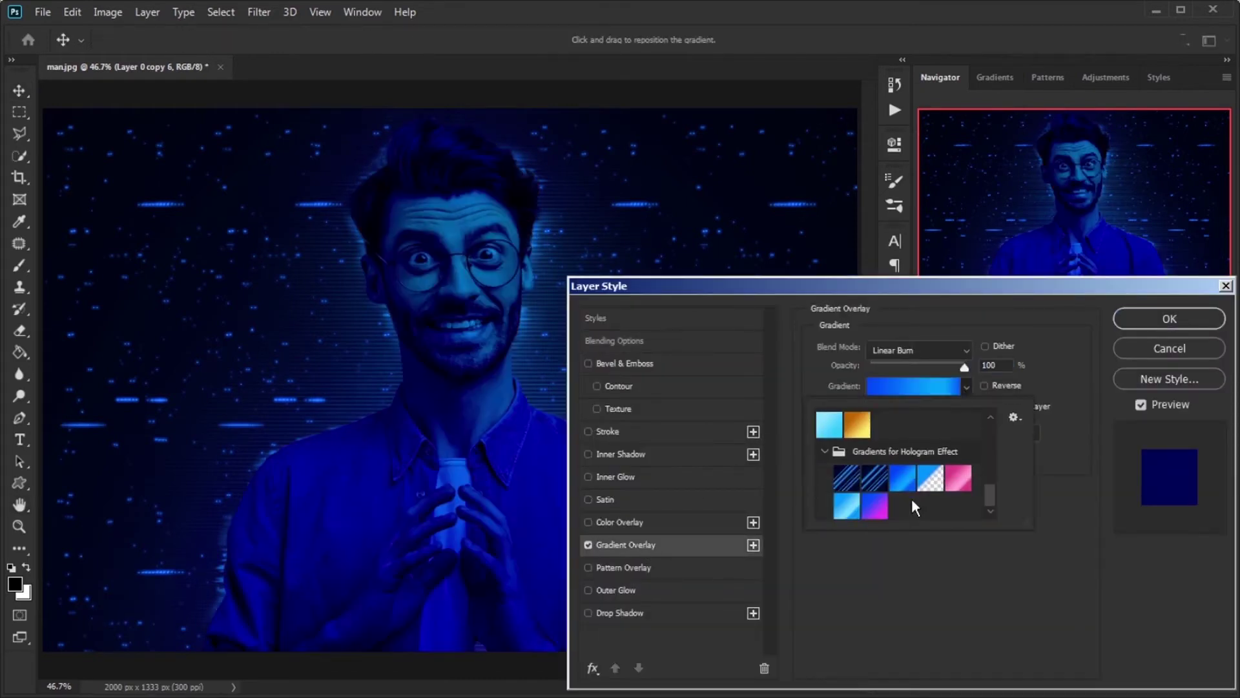
pyautogui.doubleClick(924, 484)
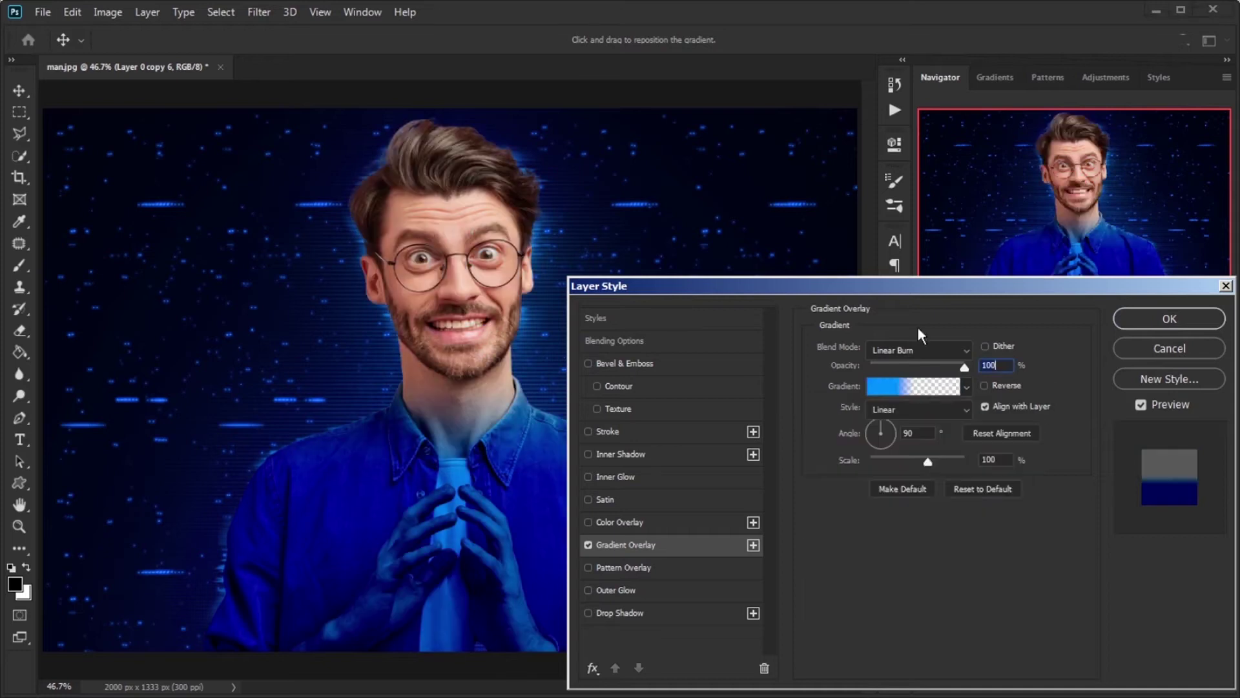
pyautogui.click(919, 350)
pyautogui.click(908, 467)
pyautogui.doubleClick(923, 432)
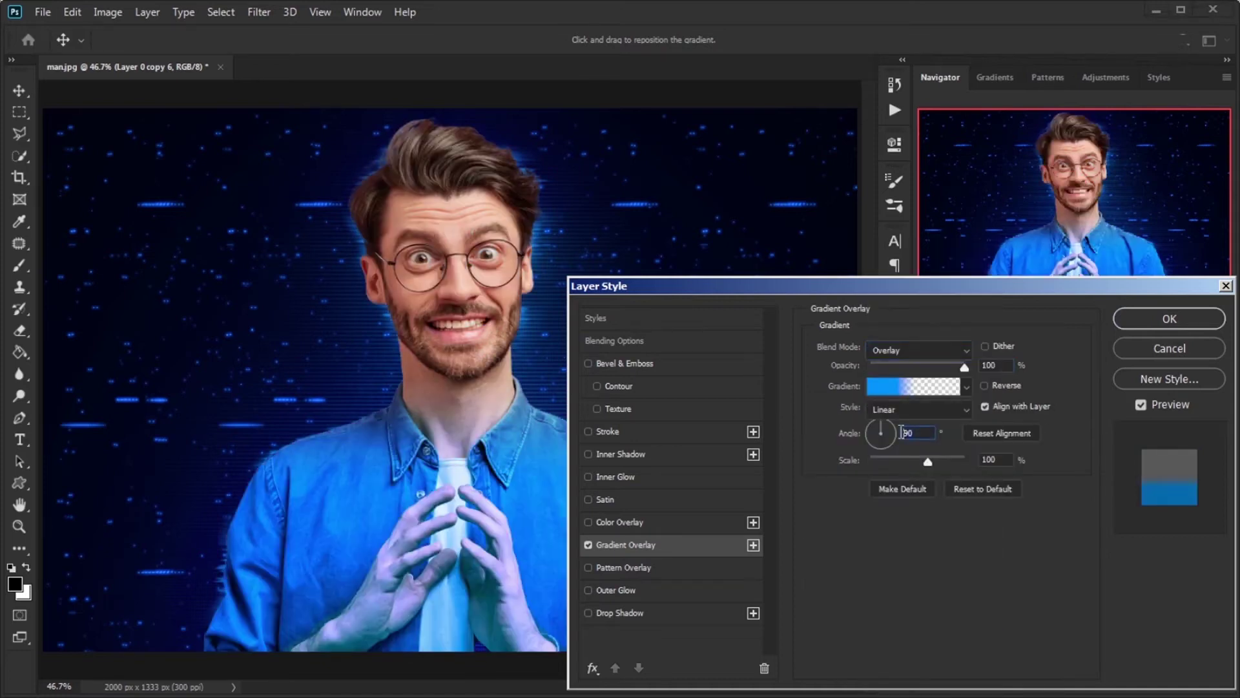
# - Apply a sine Wave distortion with wavelength 4–5 to the layer
pyautogui.write('0')
pyautogui.click(1168, 319)
pyautogui.click(259, 12)
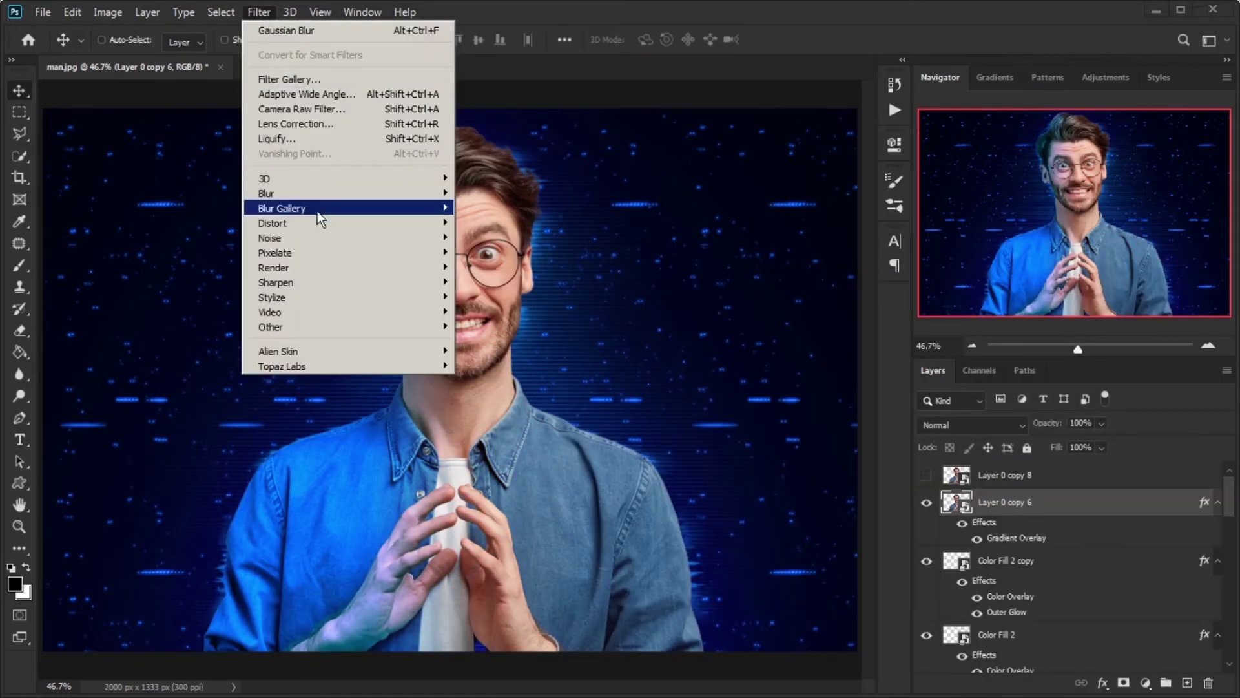
pyautogui.moveTo(317, 222)
pyautogui.click(495, 326)
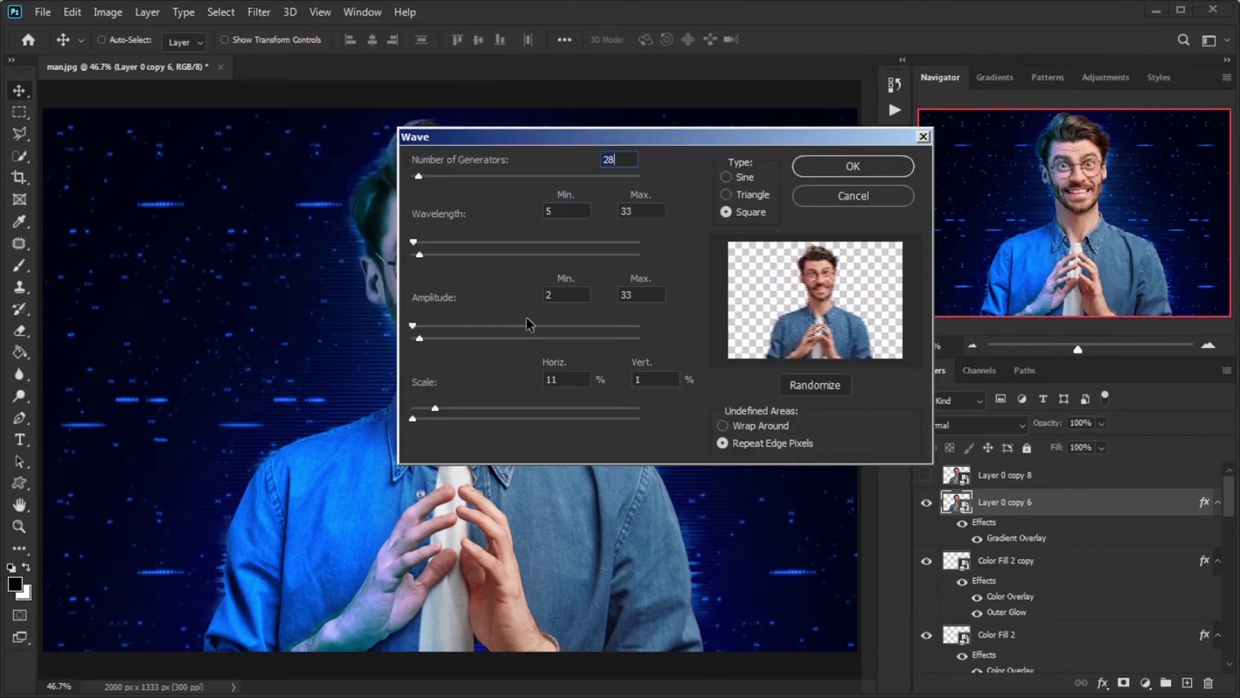
pyautogui.write('4')
pyautogui.press('Tab')
pyautogui.write('5')
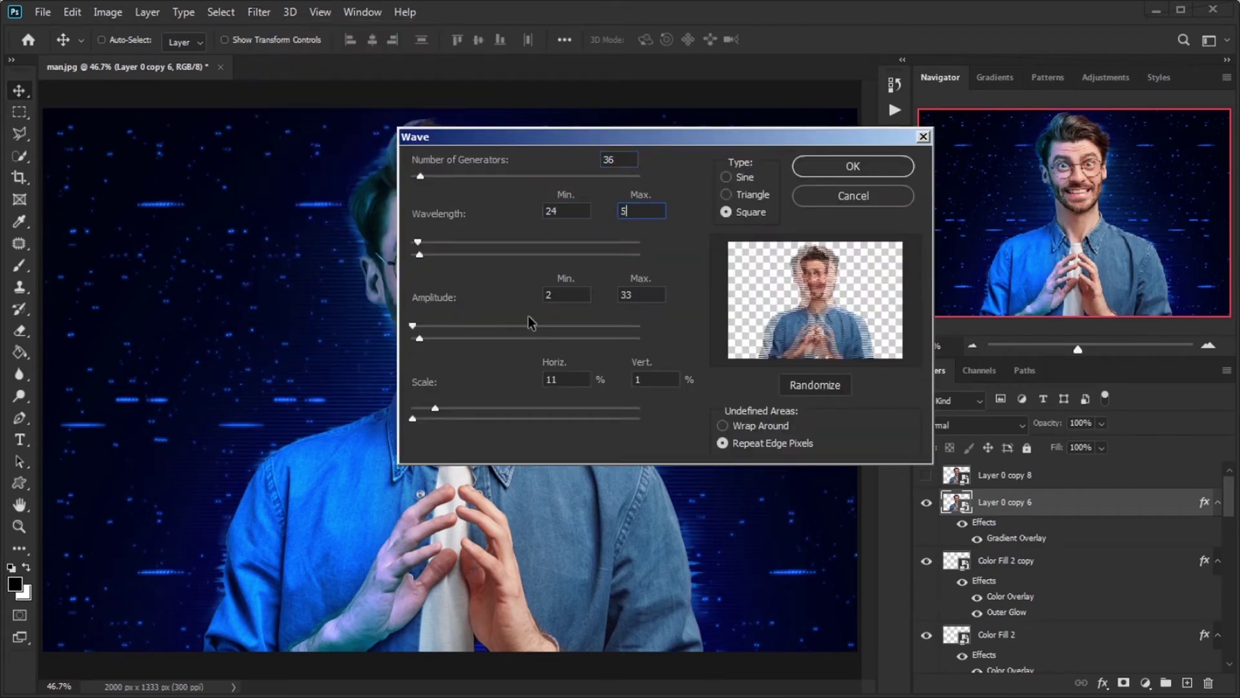
pyautogui.press('Tab')
pyautogui.write('5')
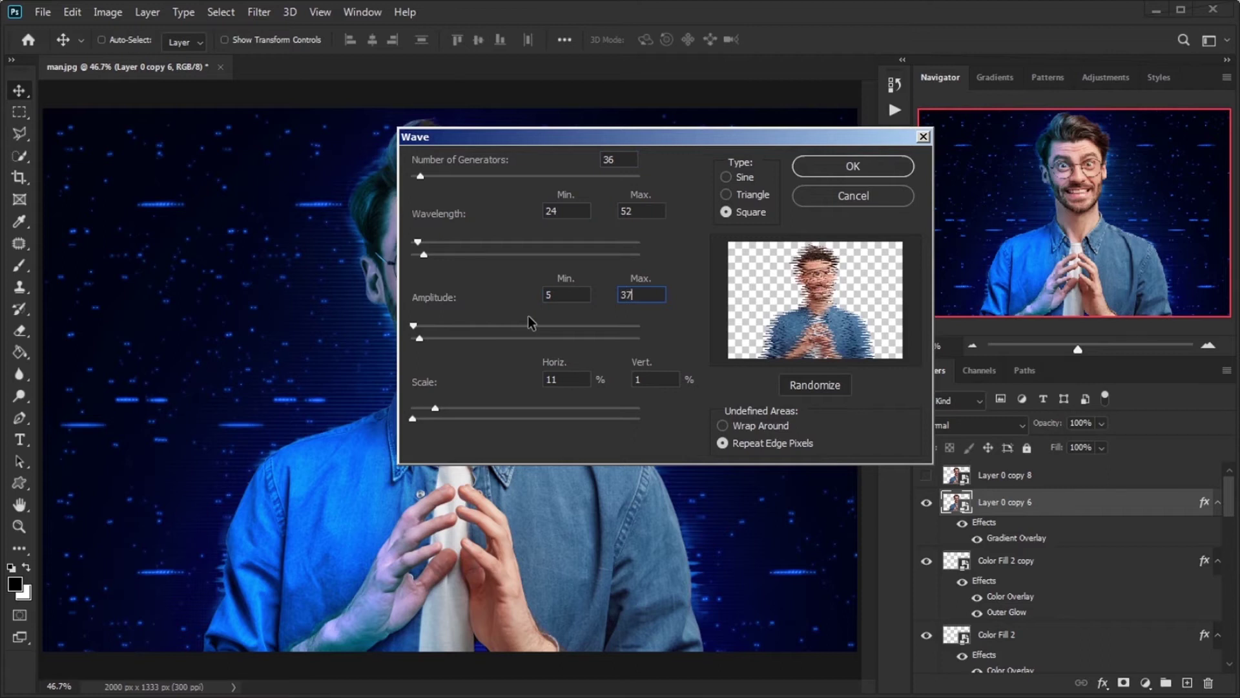
pyautogui.press('BackSpace')
pyautogui.write('0')
pyautogui.press('Tab')
pyautogui.click(748, 178)
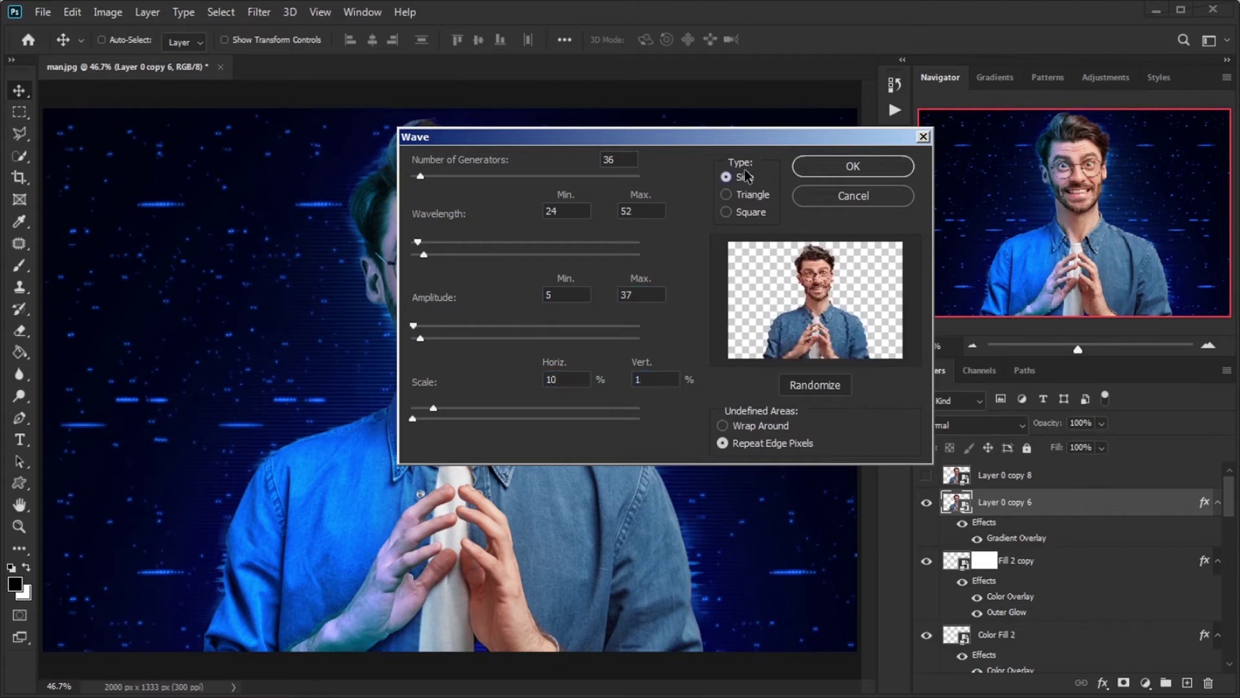
pyautogui.click(839, 171)
# - Blur the wave-distorted layer with a 40 px Gaussian Blur
pyautogui.click(259, 11)
pyautogui.click(474, 249)
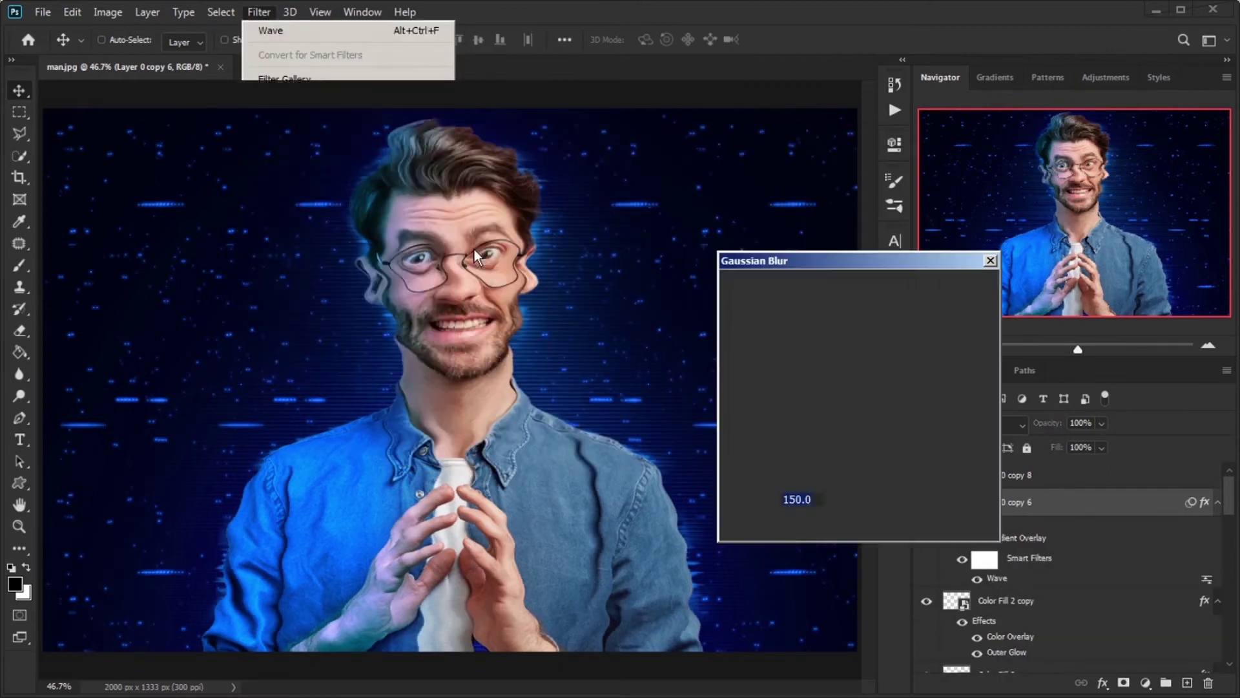
pyautogui.write('40')
pyautogui.click(955, 290)
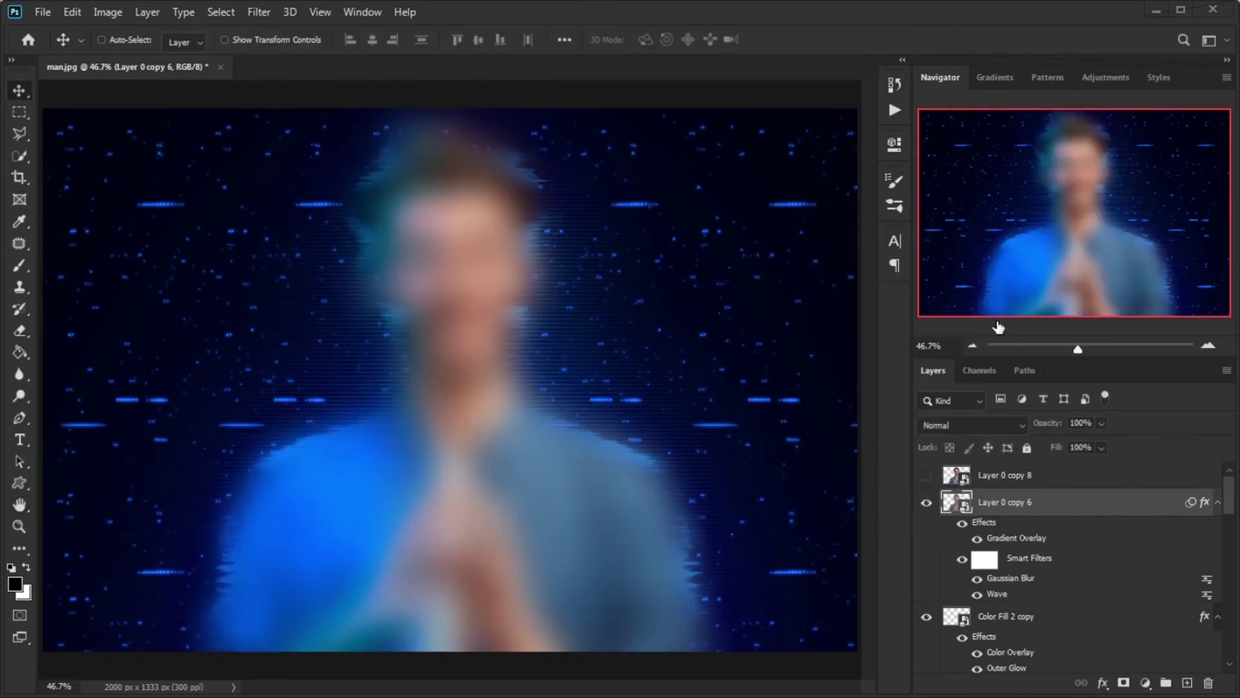
# - Set the layer's fill to 0% and its blend mode to Linear Dodge (Add)
pyautogui.click(1095, 446)
pyautogui.write('0')
pyautogui.click(972, 425)
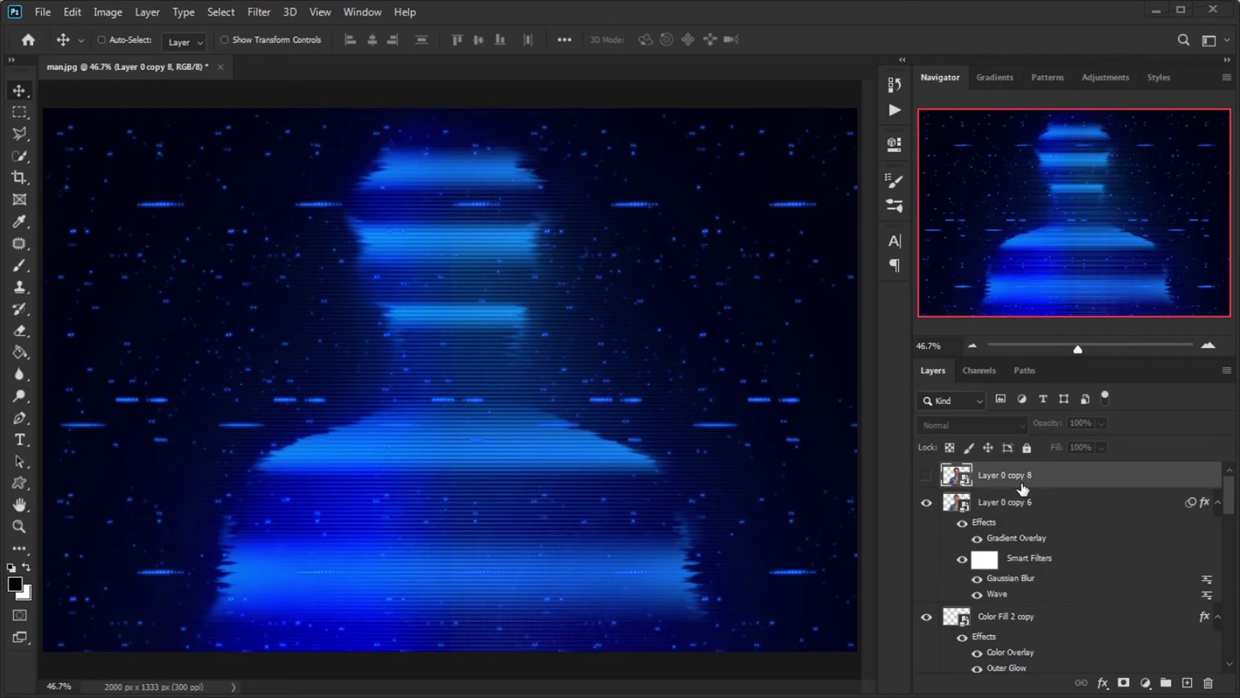
# - Duplicate the layer, then show and select Layer 0 copy 8
pyautogui.hotkey('ctrl', 'j')
pyautogui.click(926, 501)
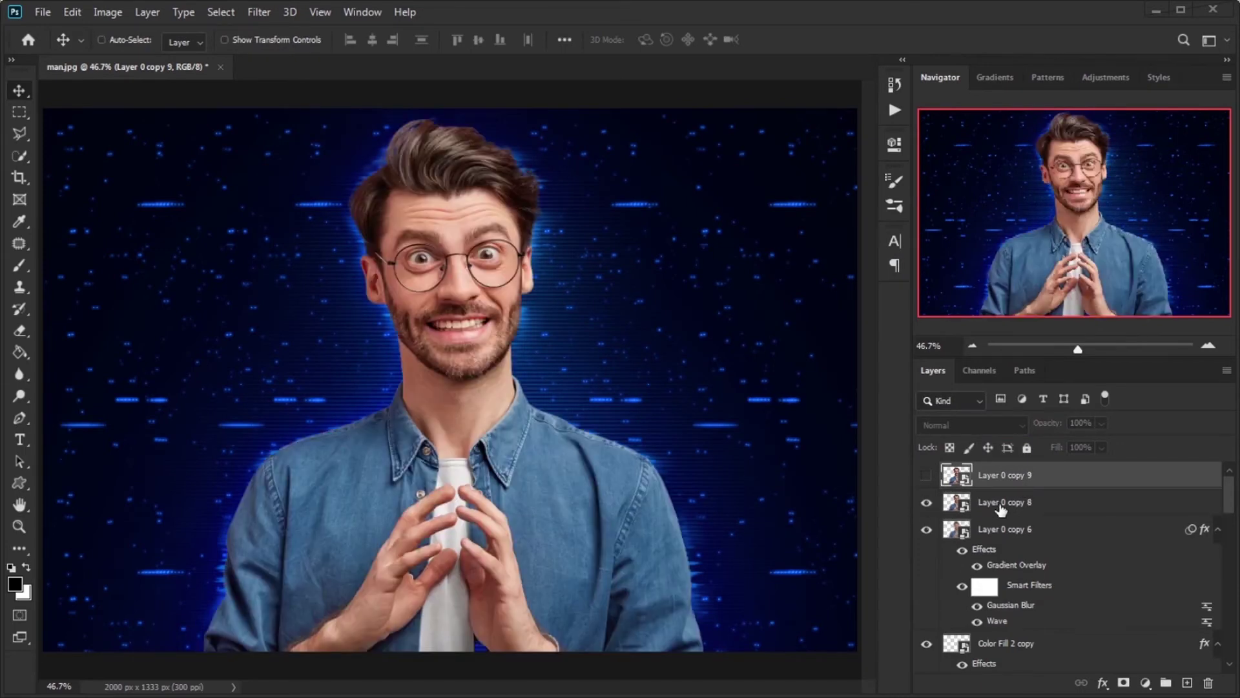
pyautogui.click(1113, 503)
# - Give Layer 0 copy 8 a pink hologram Gradient Overlay blended in Multiply
pyautogui.doubleClick(1112, 504)
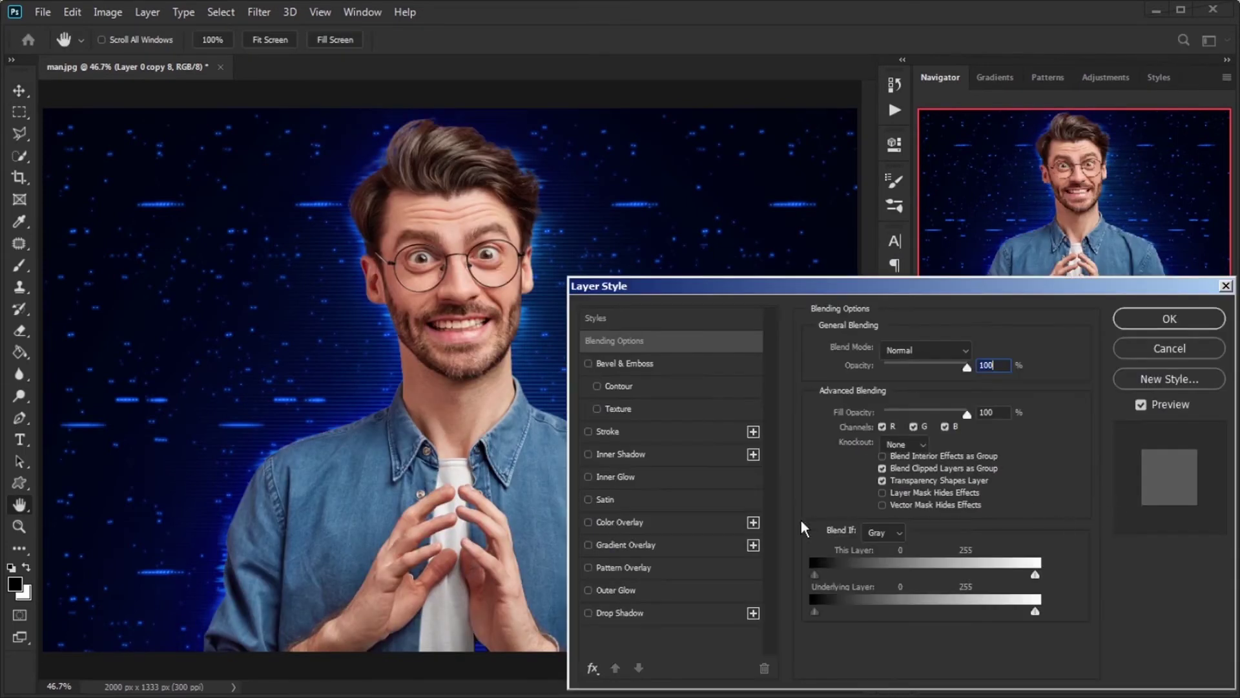
pyautogui.click(626, 548)
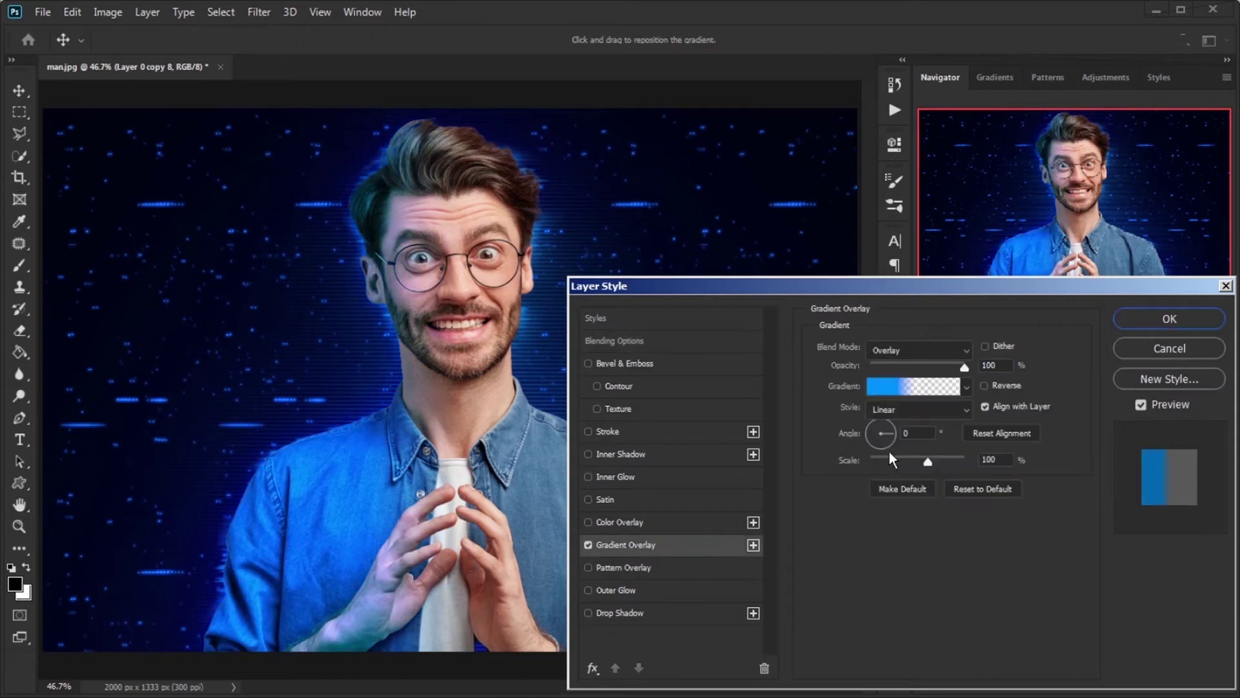
pyautogui.click(966, 386)
pyautogui.click(960, 485)
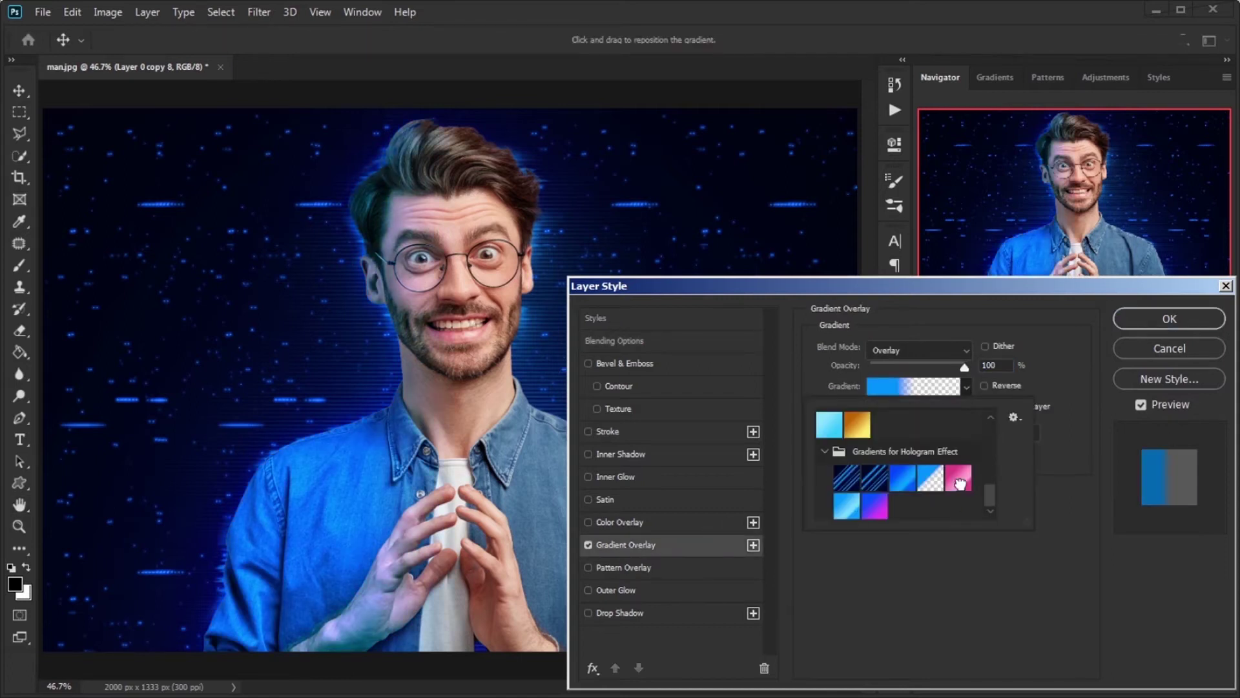
pyautogui.press('Return')
pyautogui.click(924, 344)
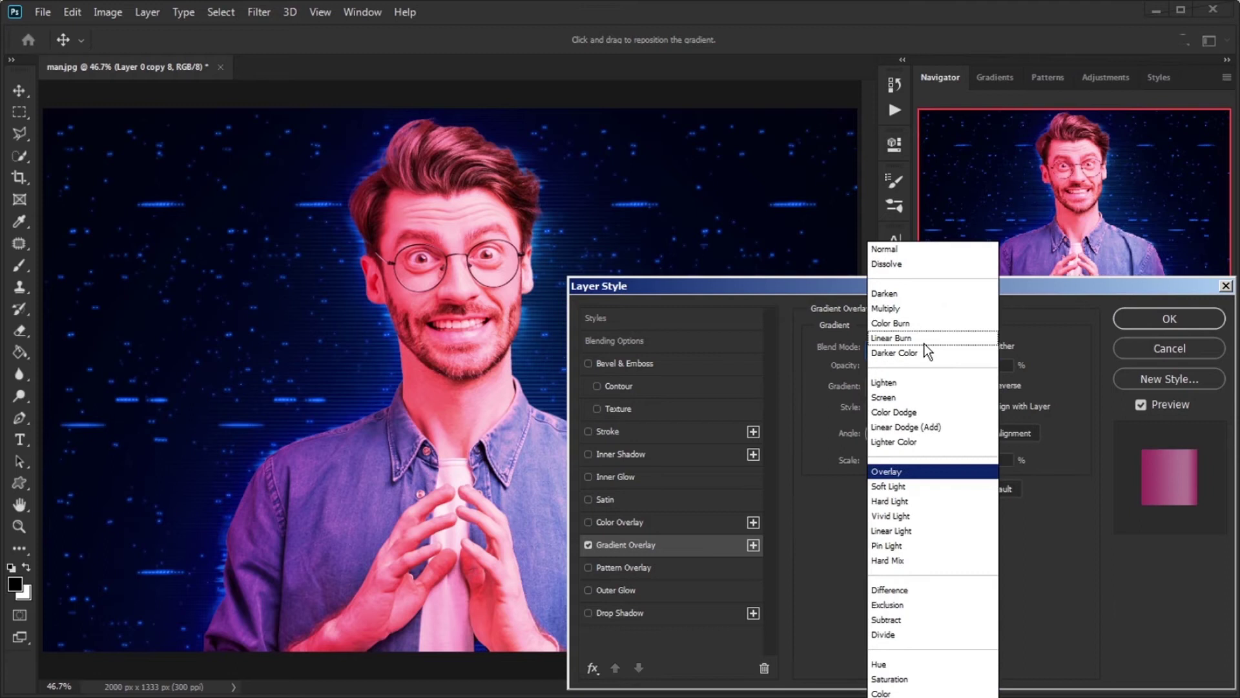
pyautogui.click(918, 313)
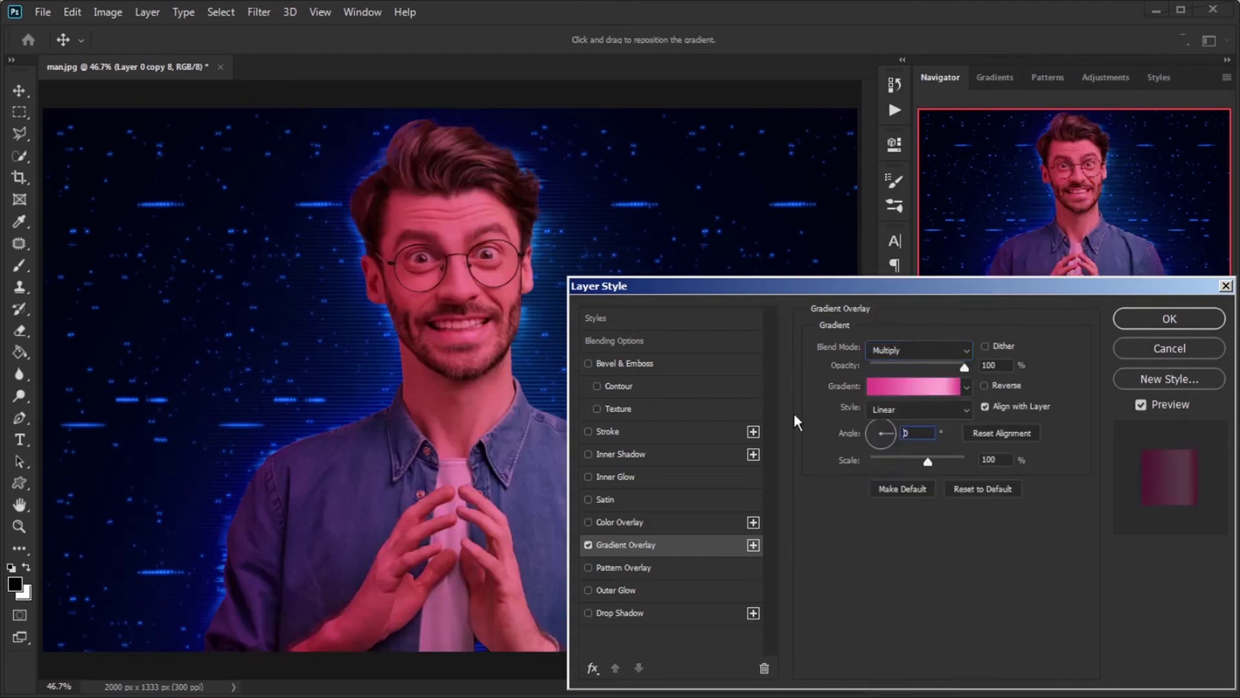
pyautogui.click(1152, 322)
pyautogui.click(257, 13)
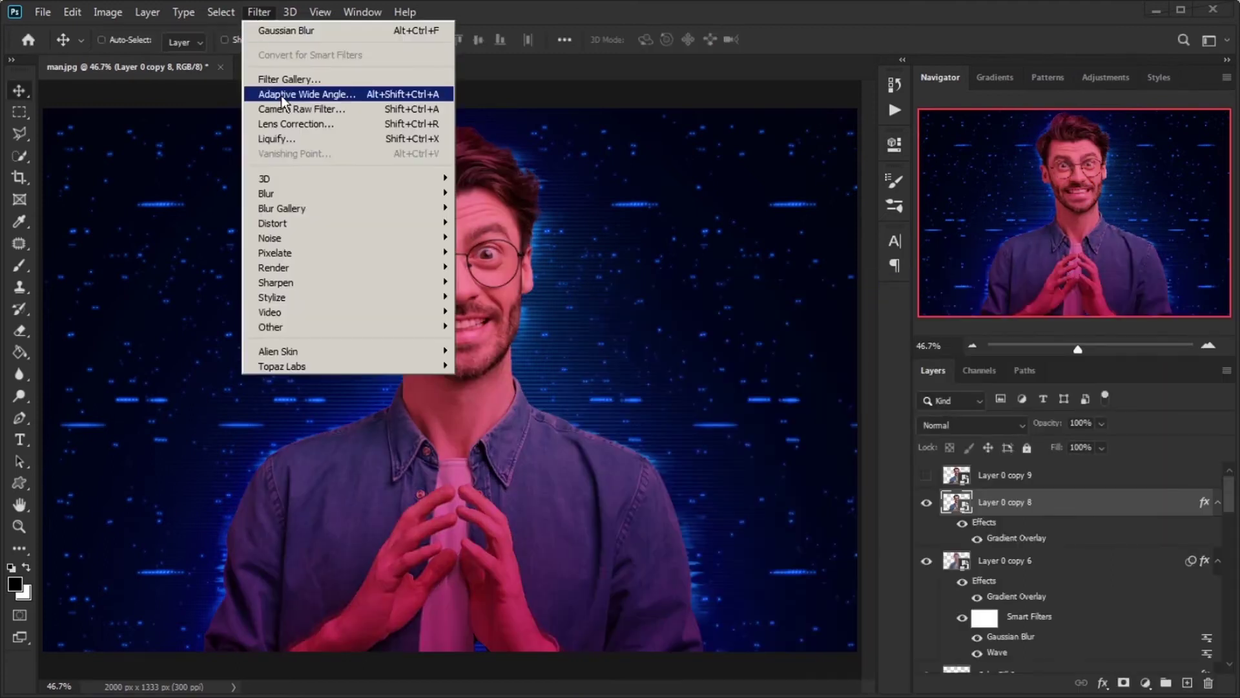
# - Distort the pink layer with a Wave filter using 9 generators and wavelength from 297
pyautogui.moveTo(293, 222)
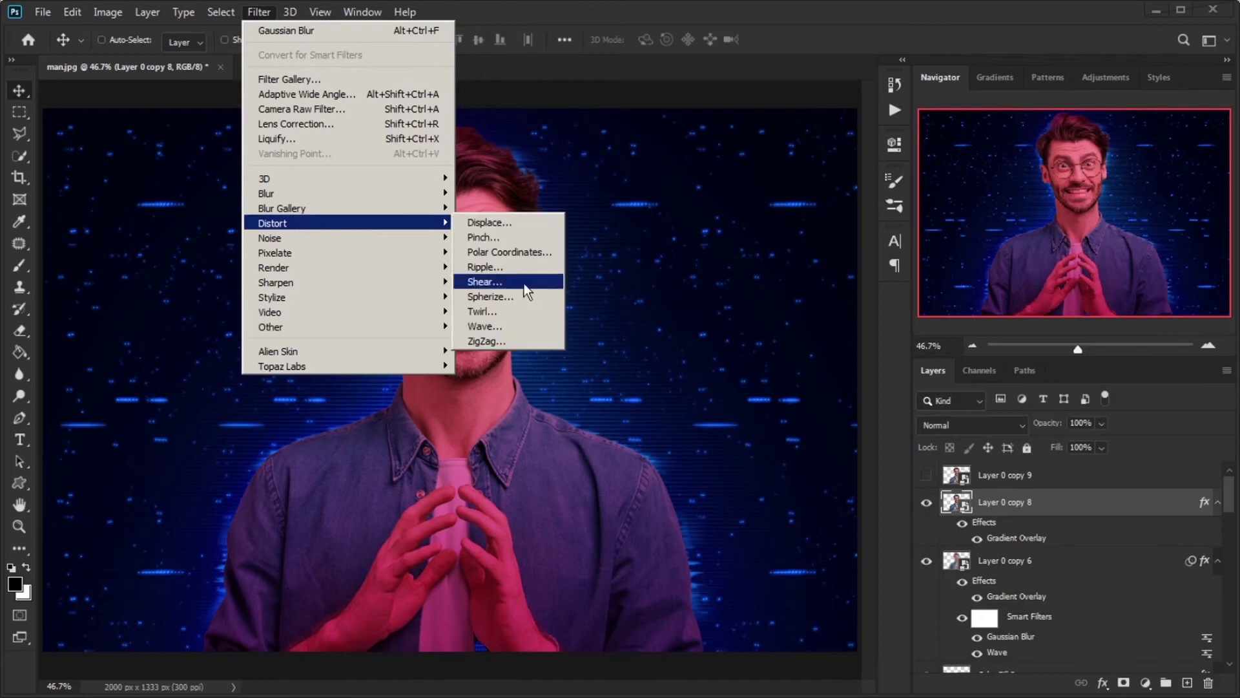
pyautogui.click(528, 327)
pyautogui.write('9')
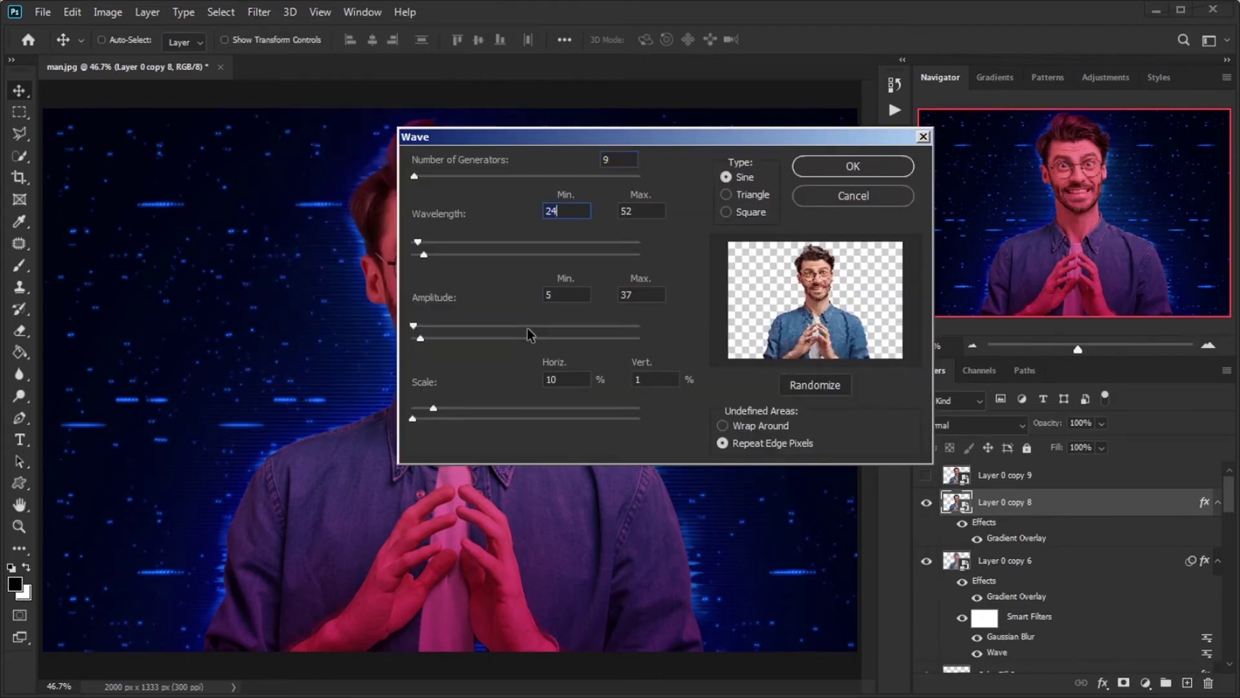
pyautogui.write('297')
pyautogui.press('Tab')
pyautogui.write('298')
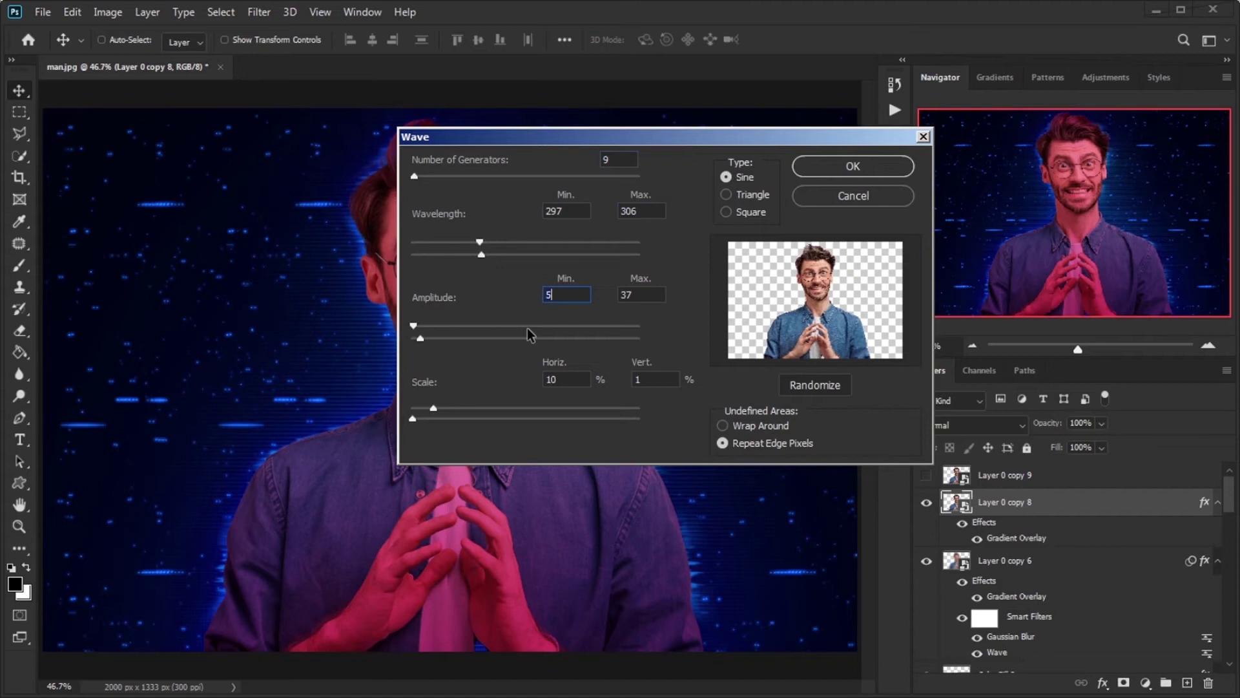
pyautogui.press('Tab')
pyautogui.write('20')
pyautogui.click(852, 166)
# - Add a second Wave filter with wavelength 5–6
pyautogui.click(262, 13)
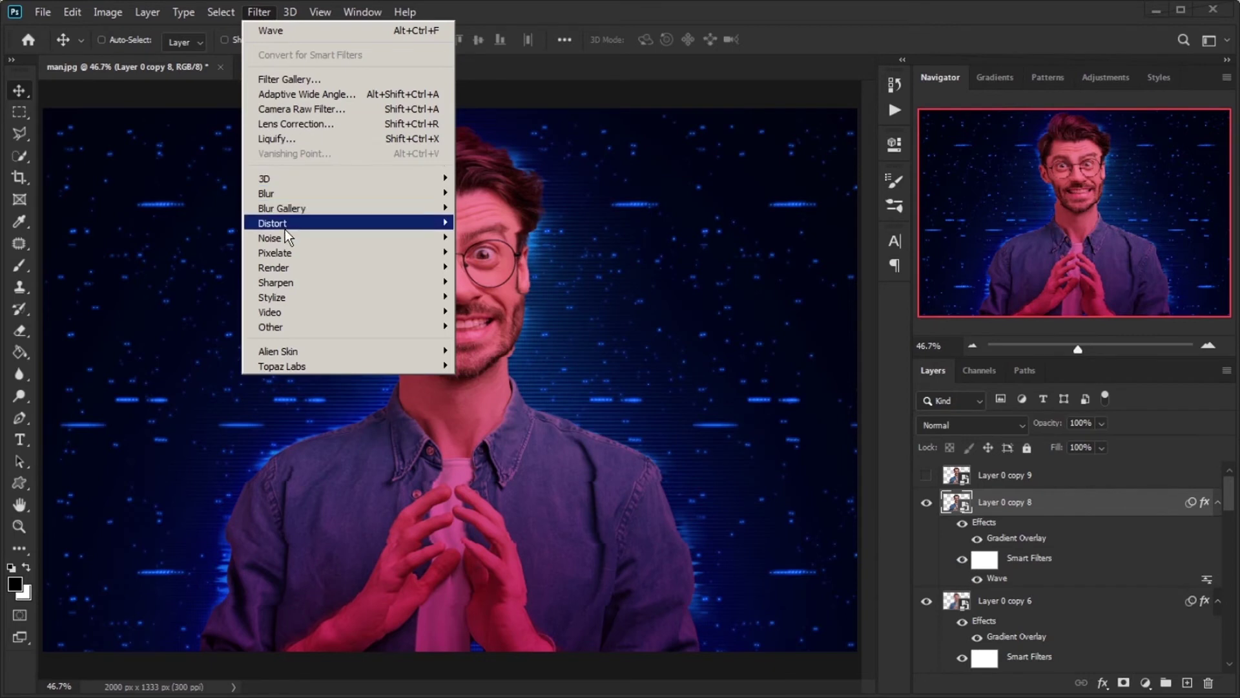
pyautogui.moveTo(284, 230)
pyautogui.click(498, 324)
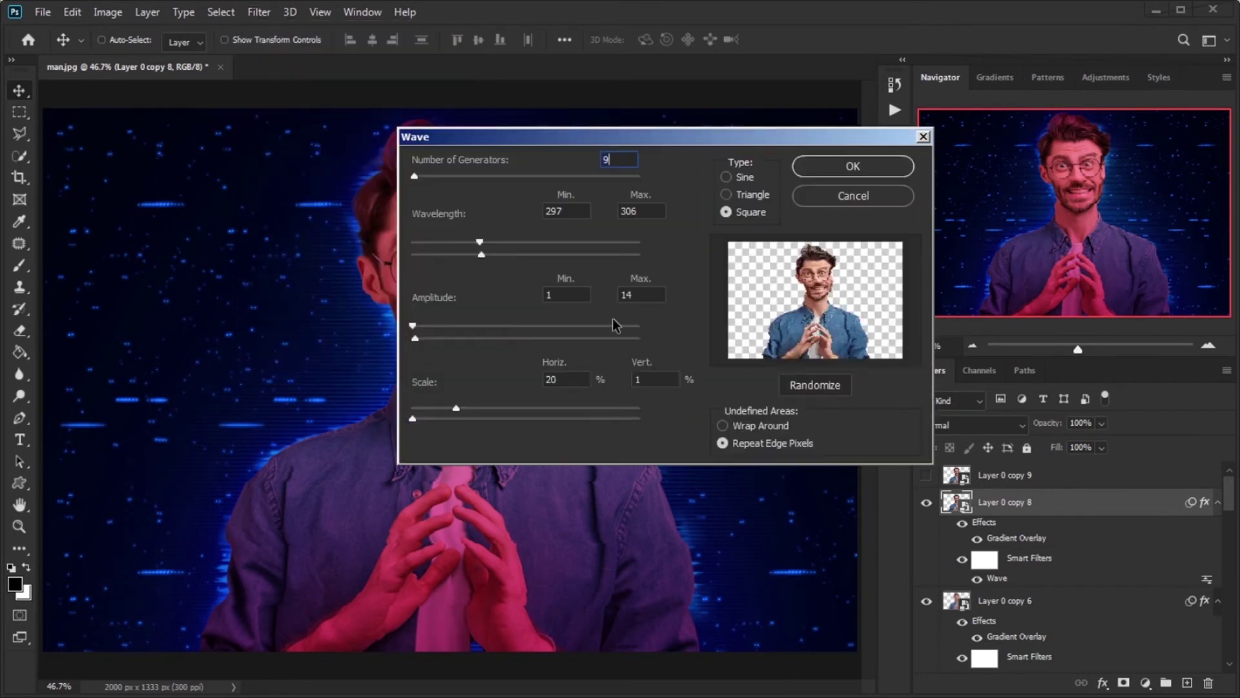
pyautogui.press('Tab')
pyautogui.write('5')
pyautogui.press('Tab')
pyautogui.write('6')
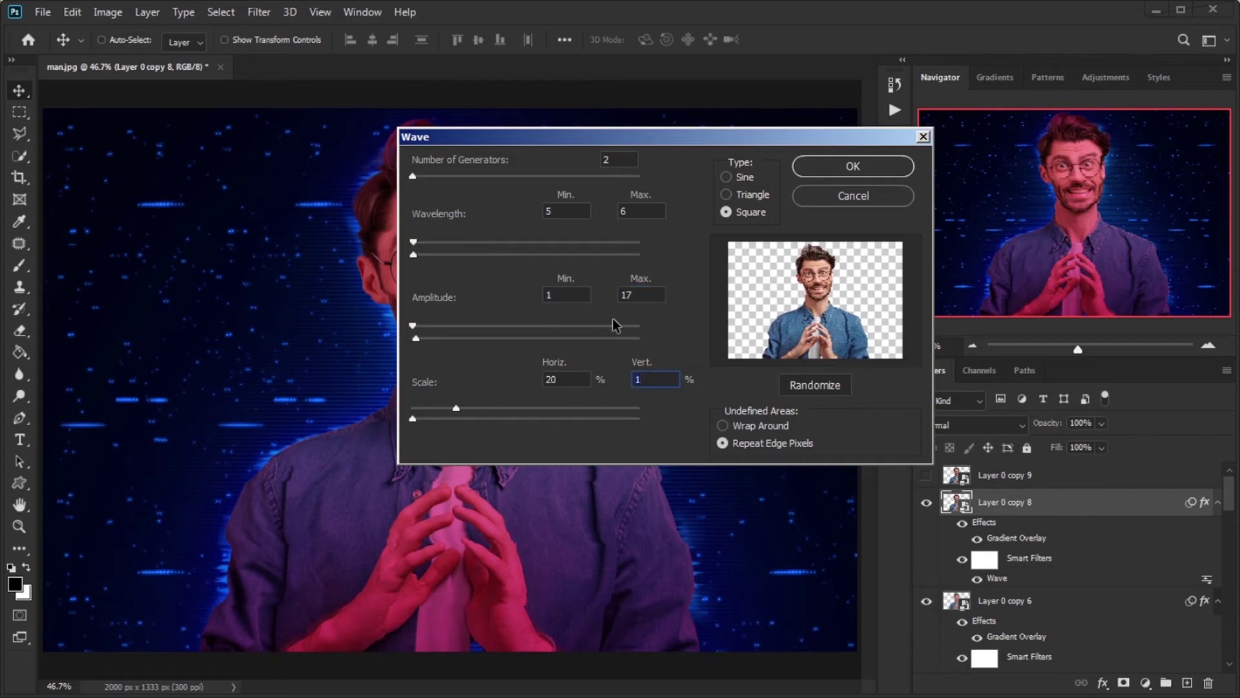
pyautogui.click(872, 170)
# - Add a 15 px Motion Blur, set opacity to 50%, and duplicate Layer 0 copy 9
pyautogui.click(259, 12)
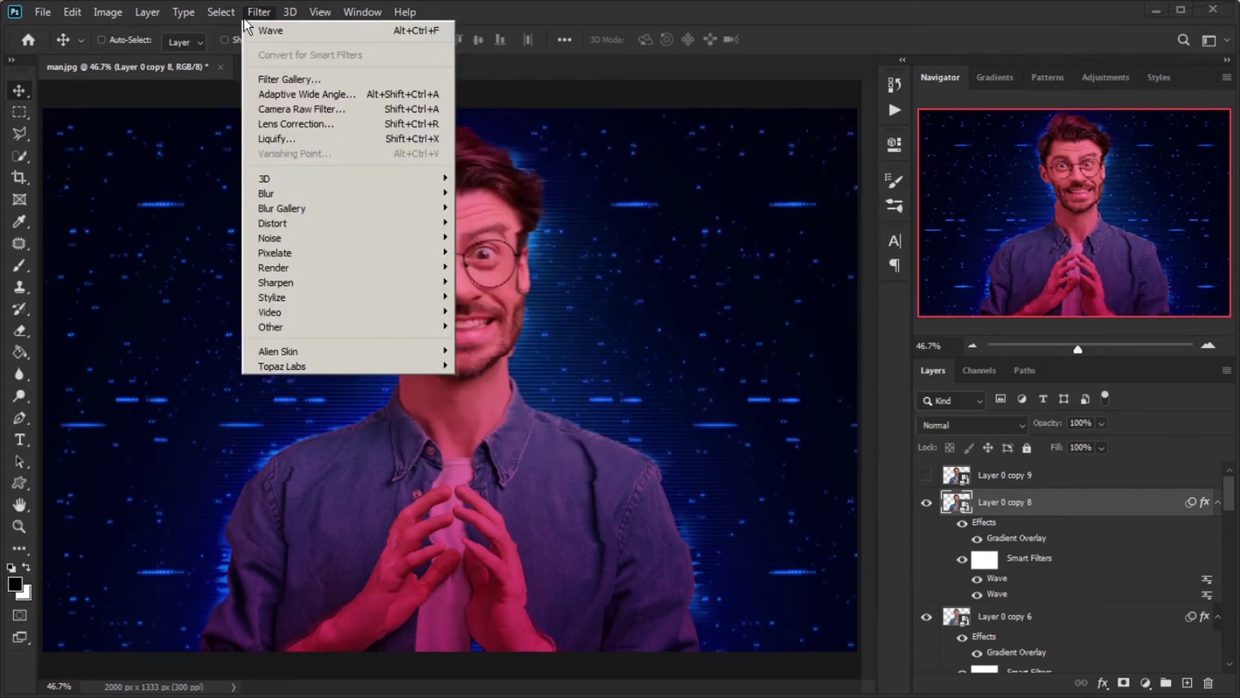
pyautogui.moveTo(278, 192)
pyautogui.click(520, 281)
pyautogui.press('Tab')
pyautogui.write('15')
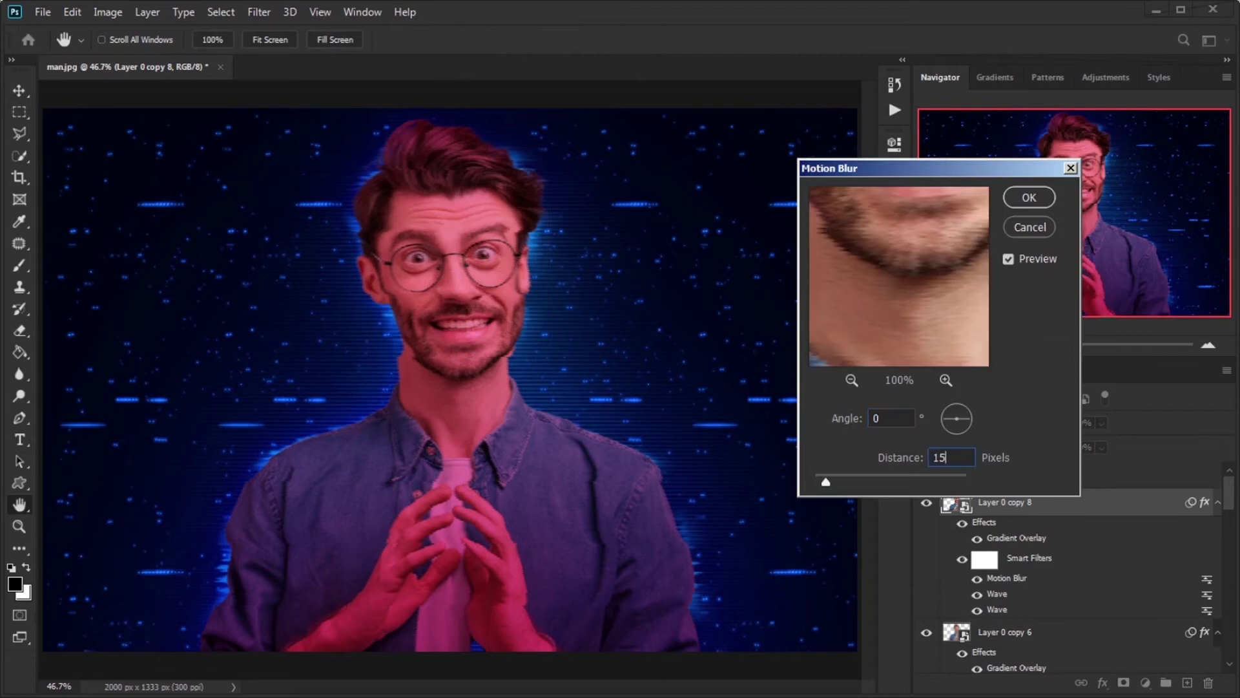
pyautogui.click(1028, 197)
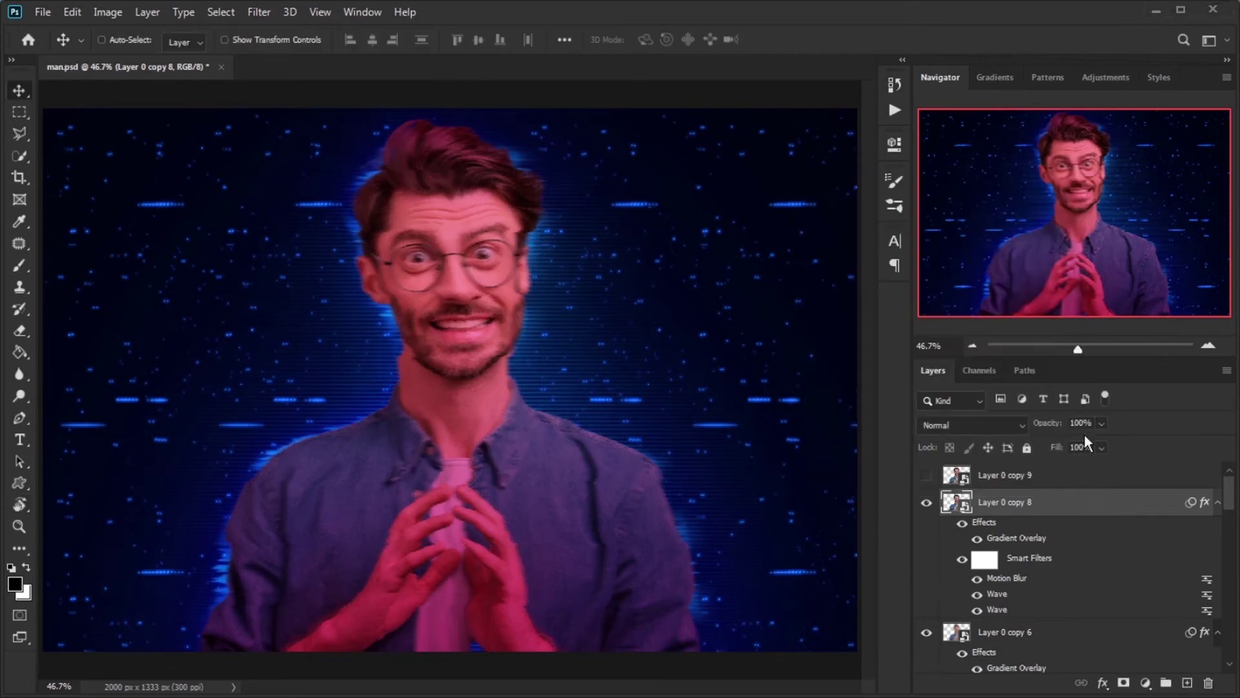
pyautogui.write('50')
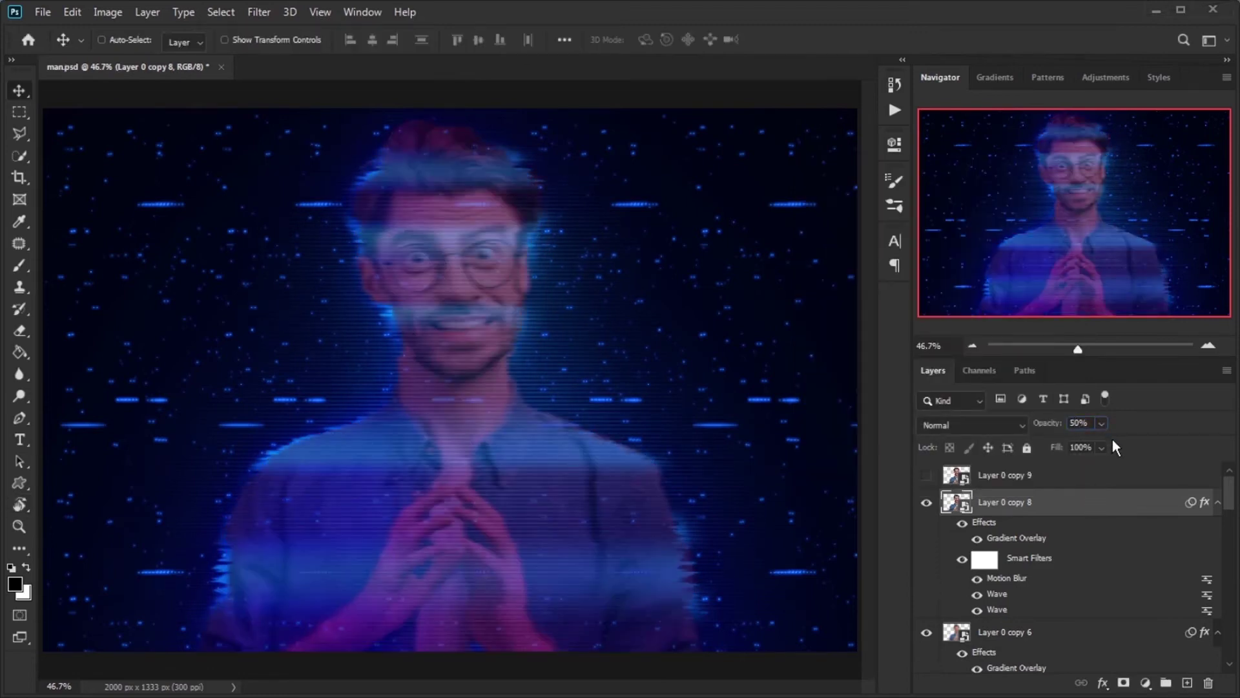
pyautogui.click(1066, 476)
pyautogui.hotkey('ctrl', 'j')
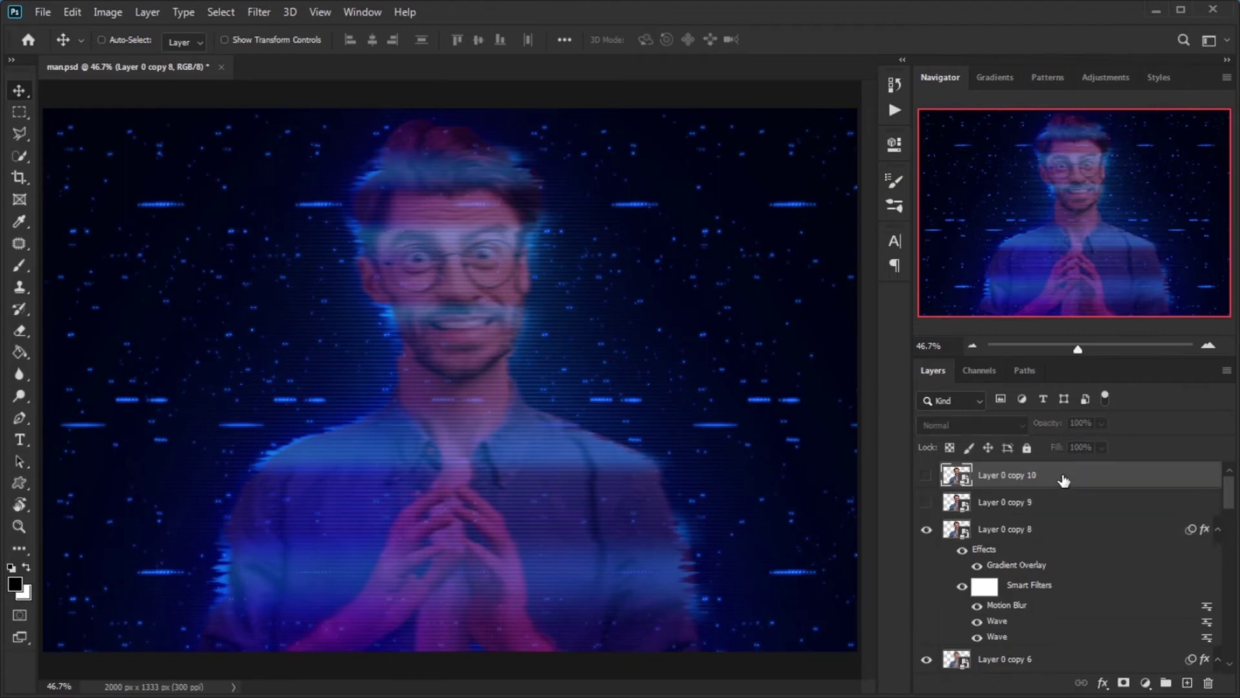
# - Show Layer 0 copy 9, duplicate it, and clip the copy at 0% fill
pyautogui.click(926, 502)
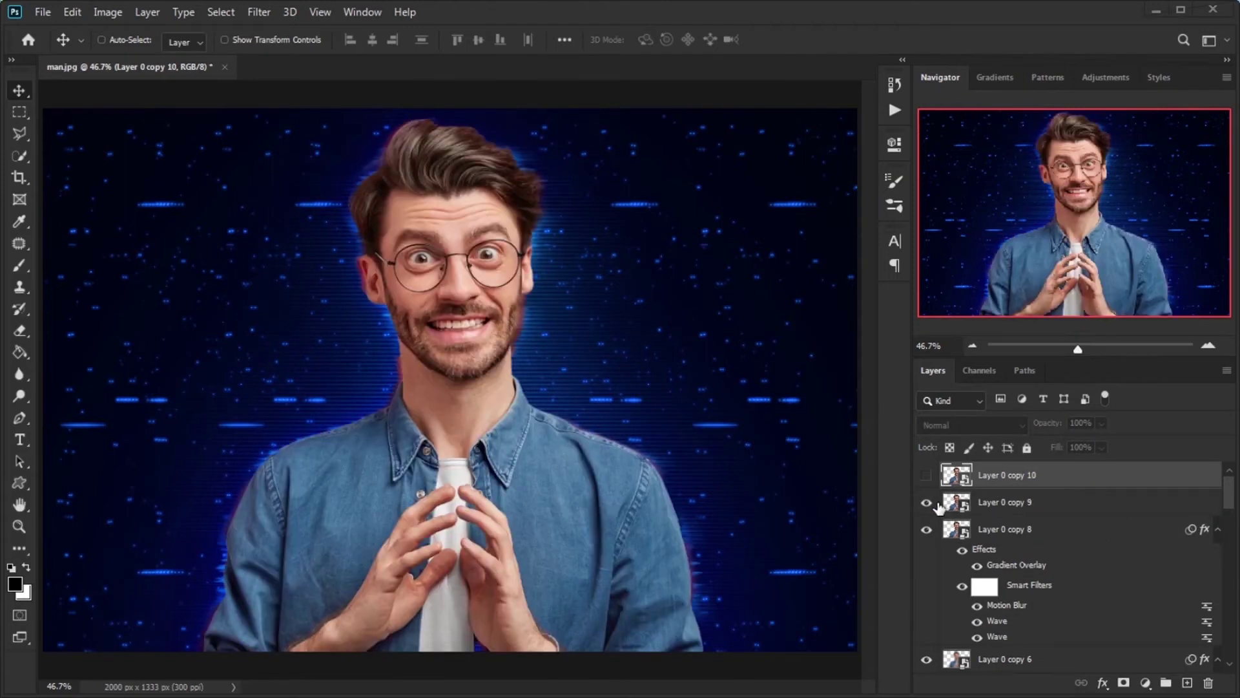
pyautogui.click(1024, 503)
pyautogui.hotkey('ctrl', 'j')
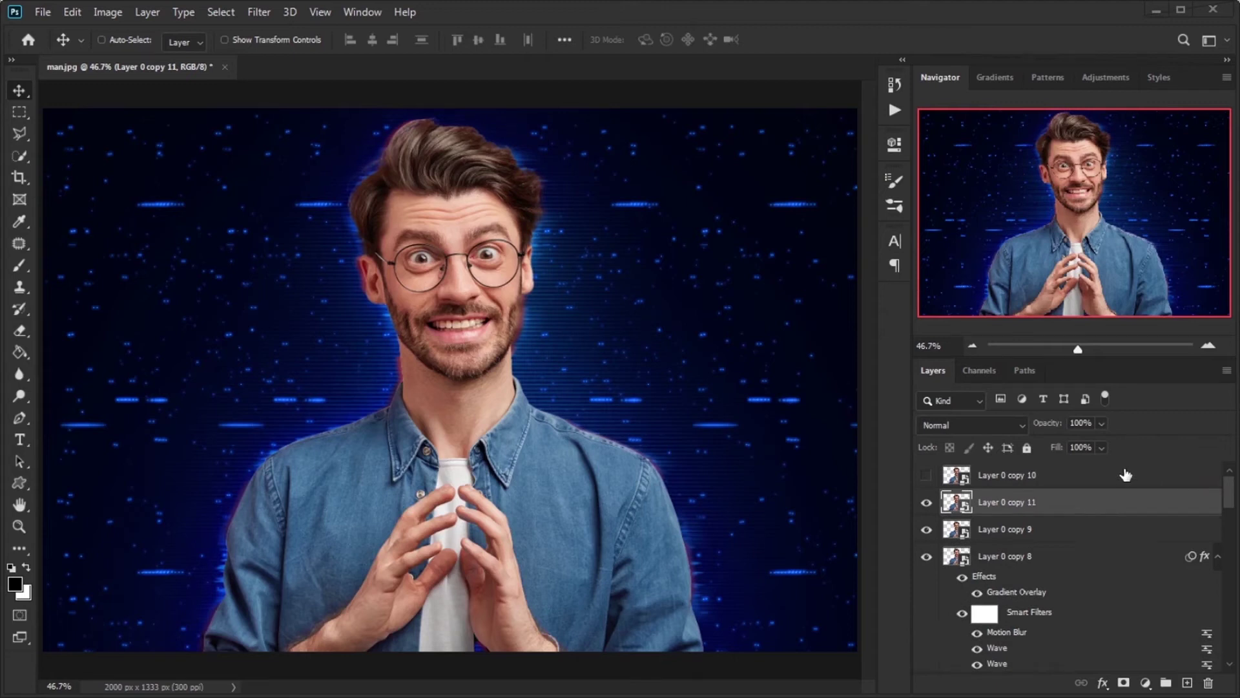
pyautogui.click(1101, 447)
pyautogui.moveTo(1094, 461); pyautogui.dragTo(848, 475)
pyautogui.keyDown('alt'); pyautogui.click(1080, 510); pyautogui.keyUp('alt')
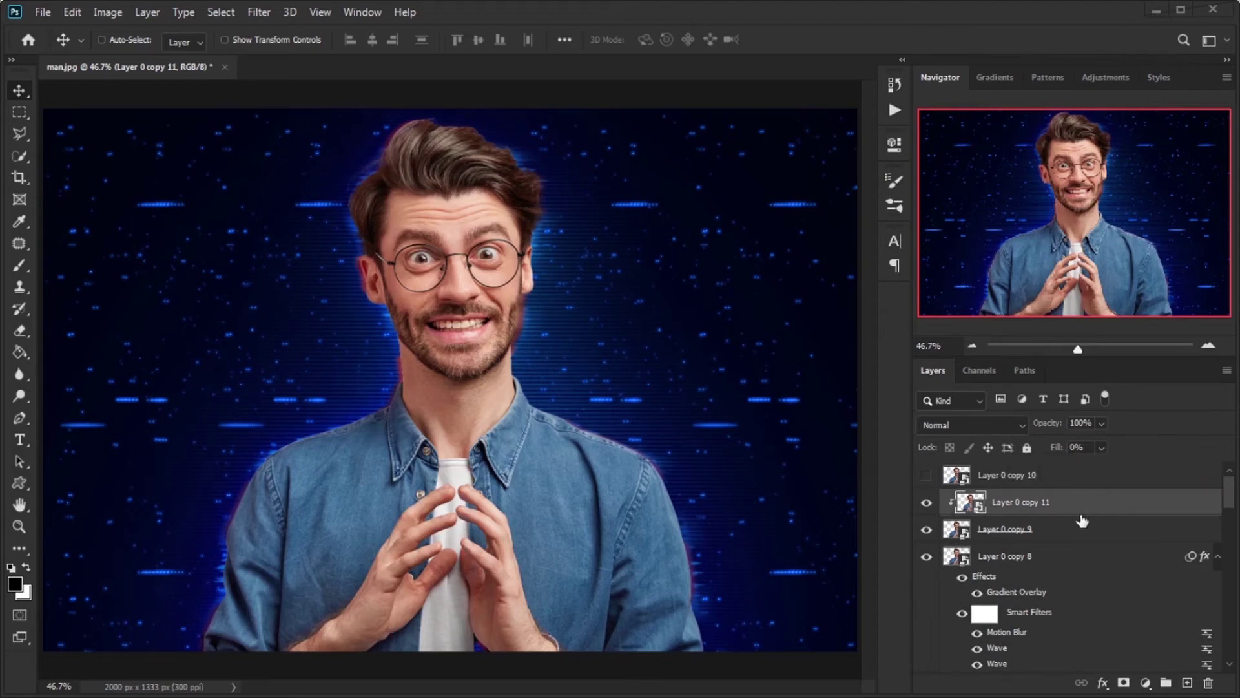
# - Add a 10 px outside Stroke in Overlay mode with blue colour #18a5ff
pyautogui.rightClick(1101, 510)
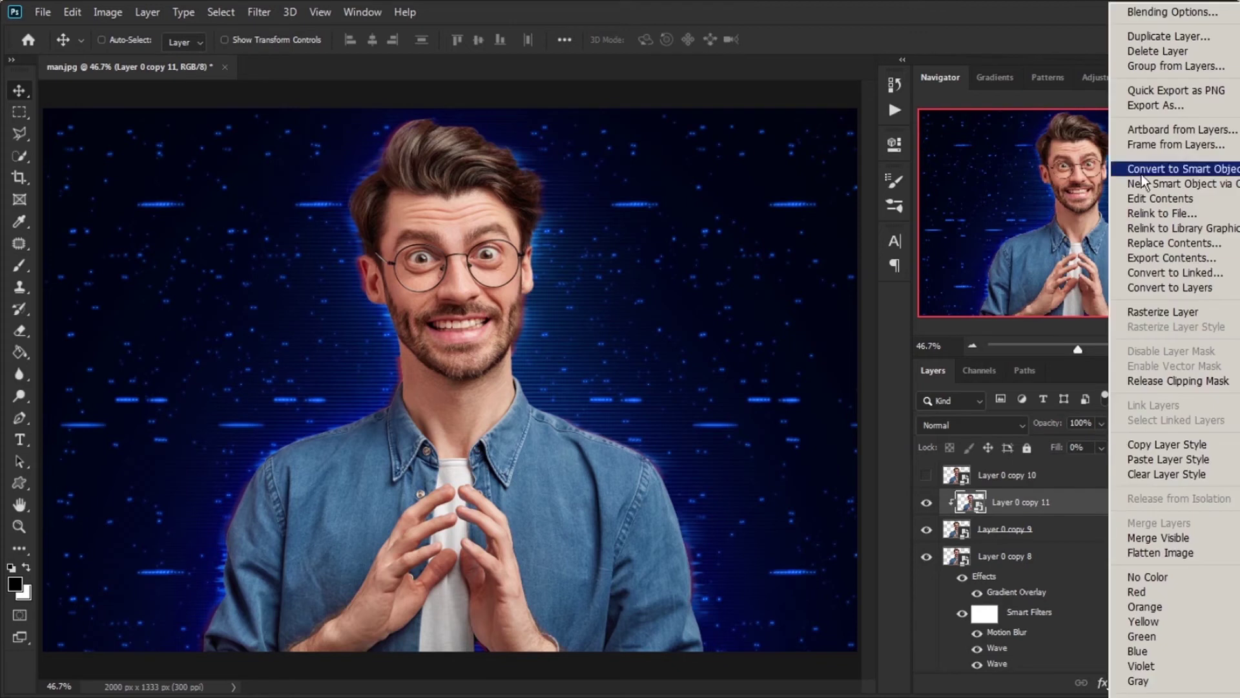
pyautogui.click(1160, 13)
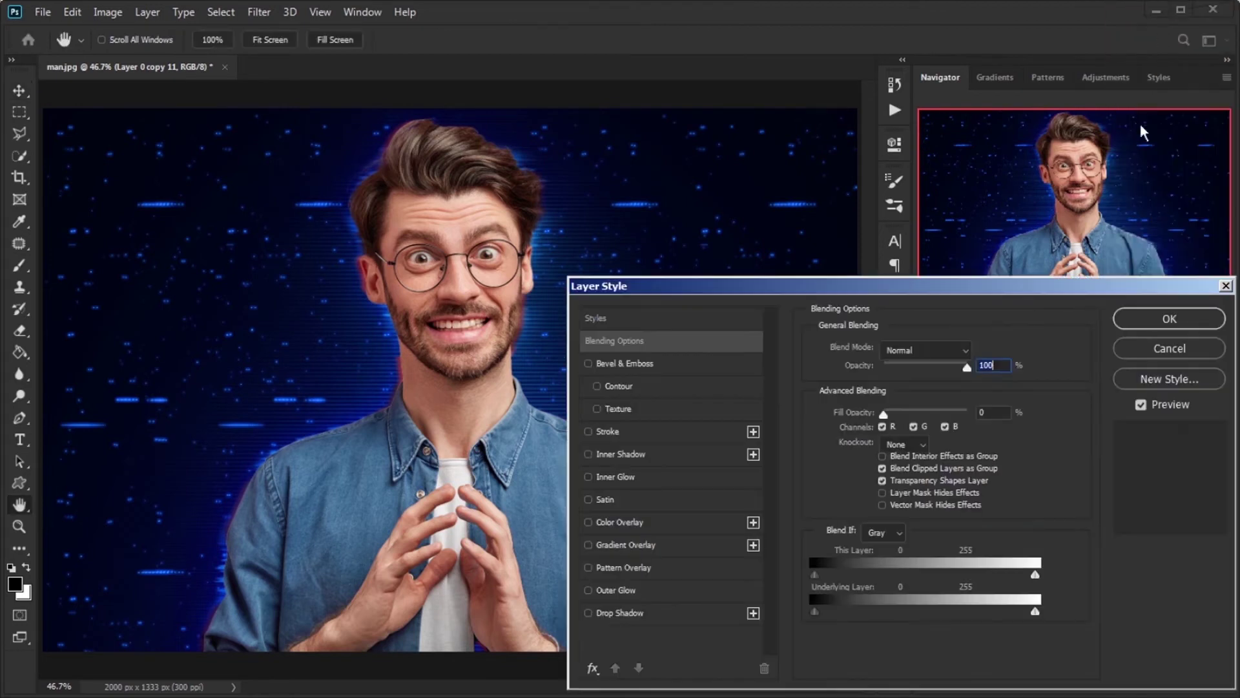
pyautogui.click(616, 434)
pyautogui.click(891, 369)
pyautogui.click(903, 366)
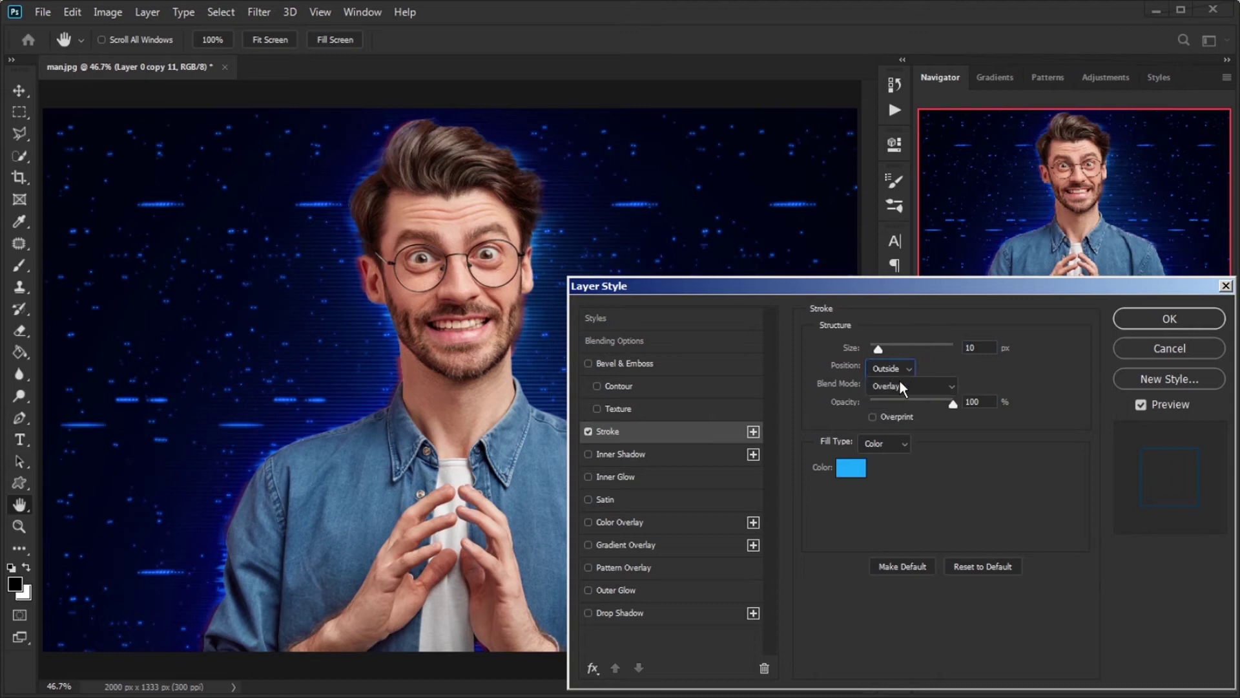
pyautogui.click(901, 386)
pyautogui.click(904, 471)
pyautogui.click(851, 467)
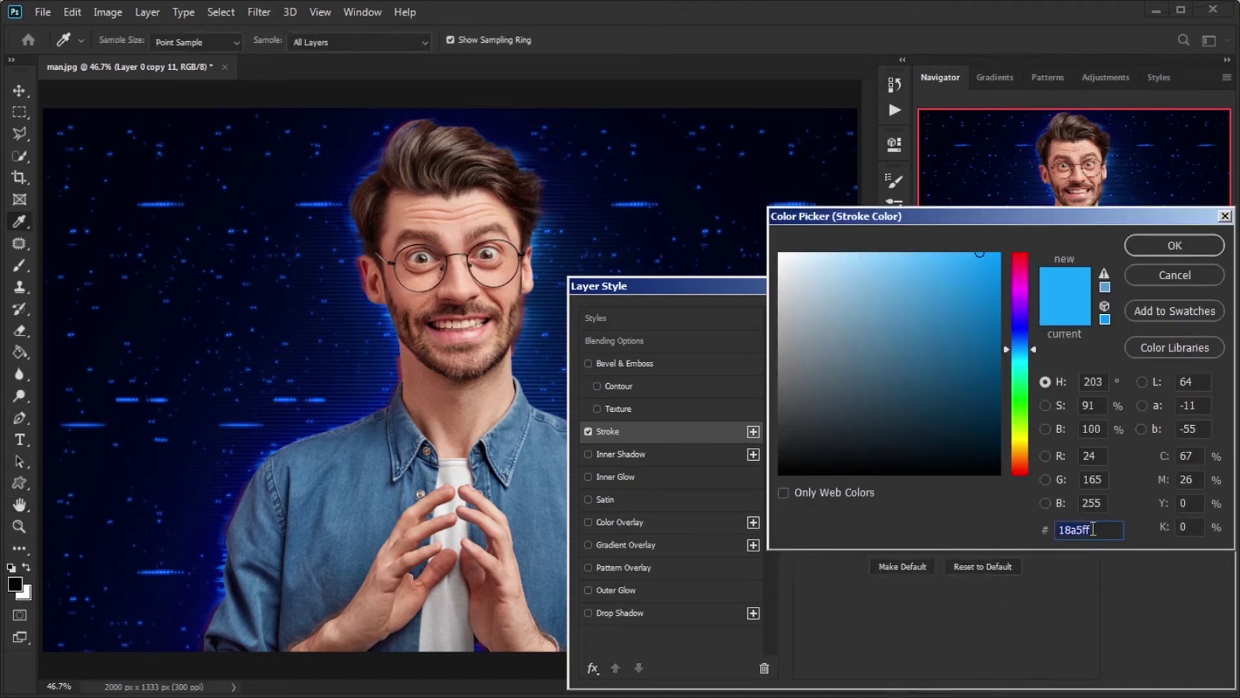
pyautogui.moveTo(1093, 529); pyautogui.dragTo(1019, 530)
pyautogui.click(1171, 246)
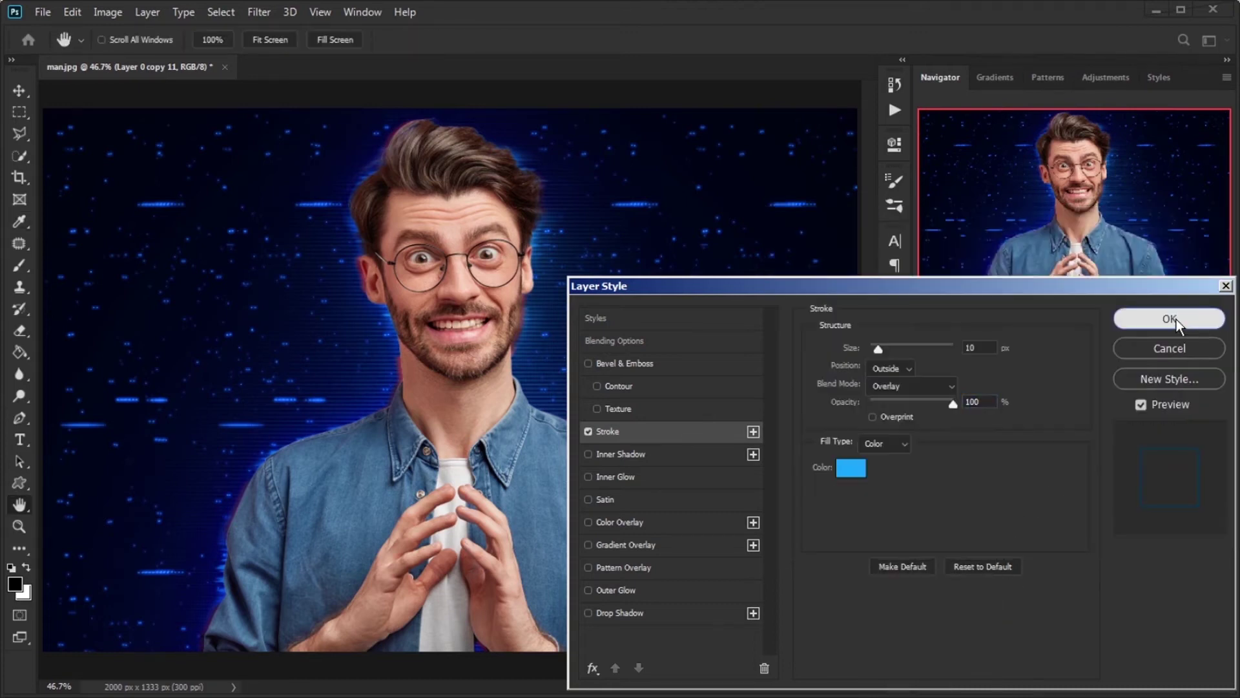
pyautogui.click(1176, 319)
pyautogui.hotkey('alt', ']')
pyautogui.click(1021, 503)
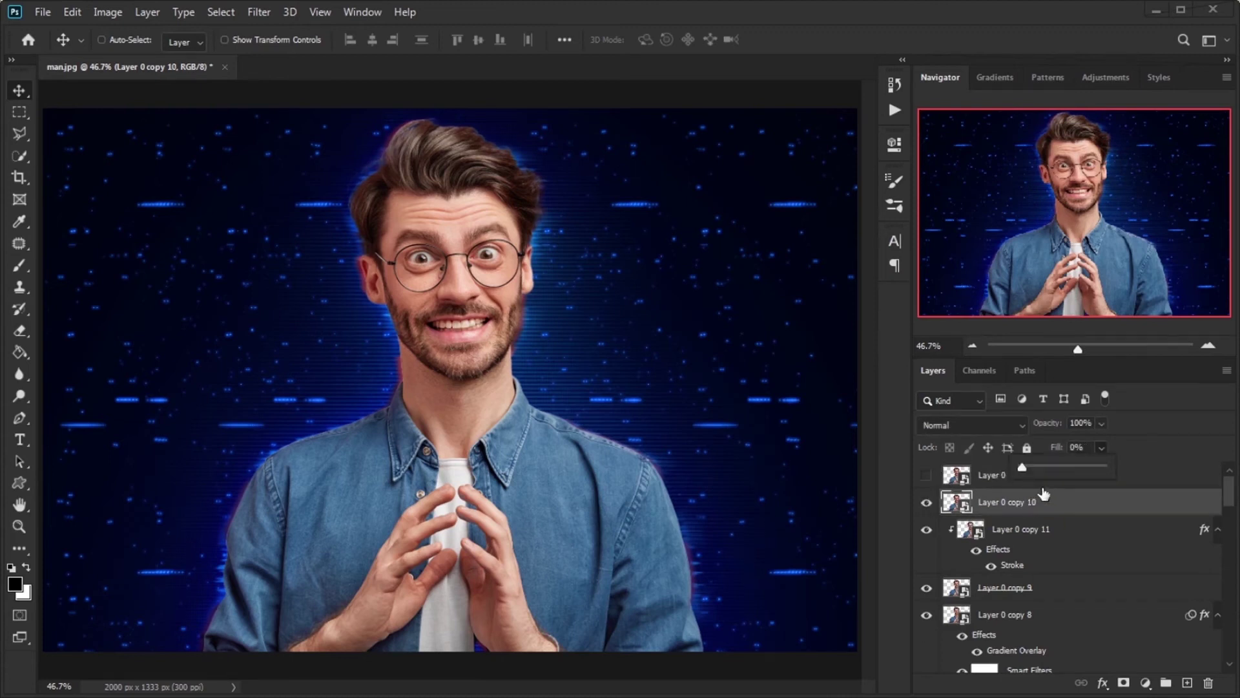
# - Give Layer 0 copy 10 a blue G4 Gradient Overlay in Overlay mode at 0°
pyautogui.doubleClick(1046, 498)
pyautogui.click(649, 544)
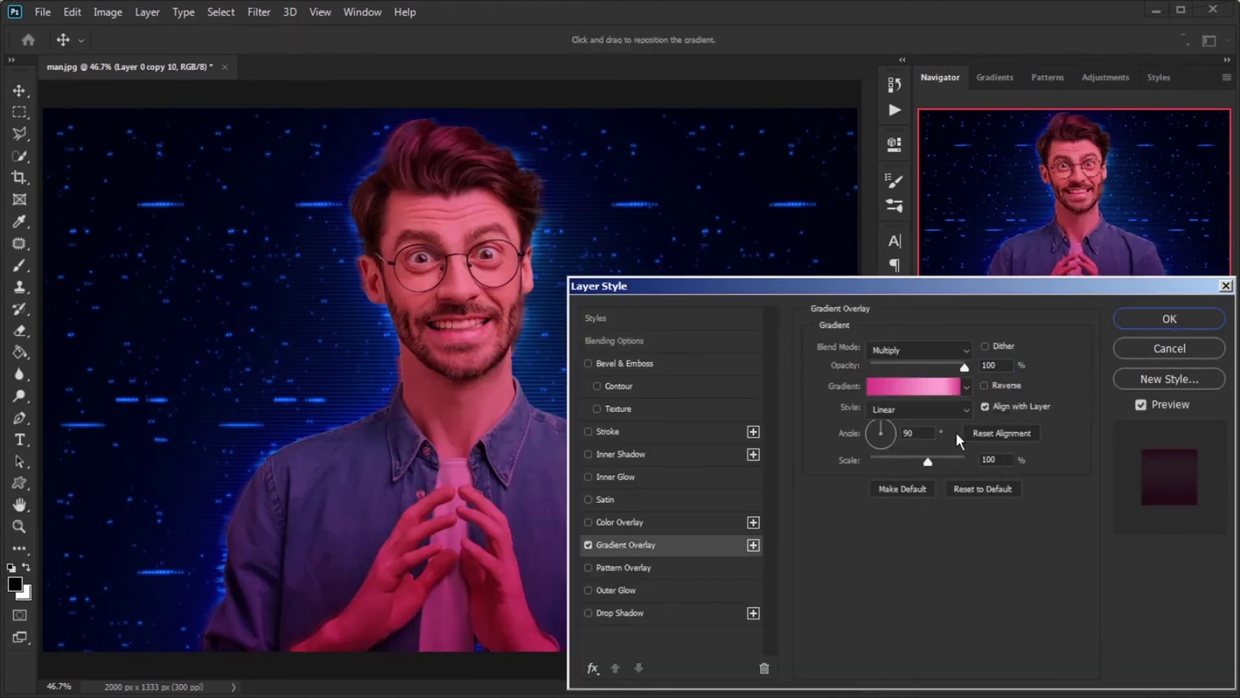
pyautogui.click(905, 349)
pyautogui.click(908, 471)
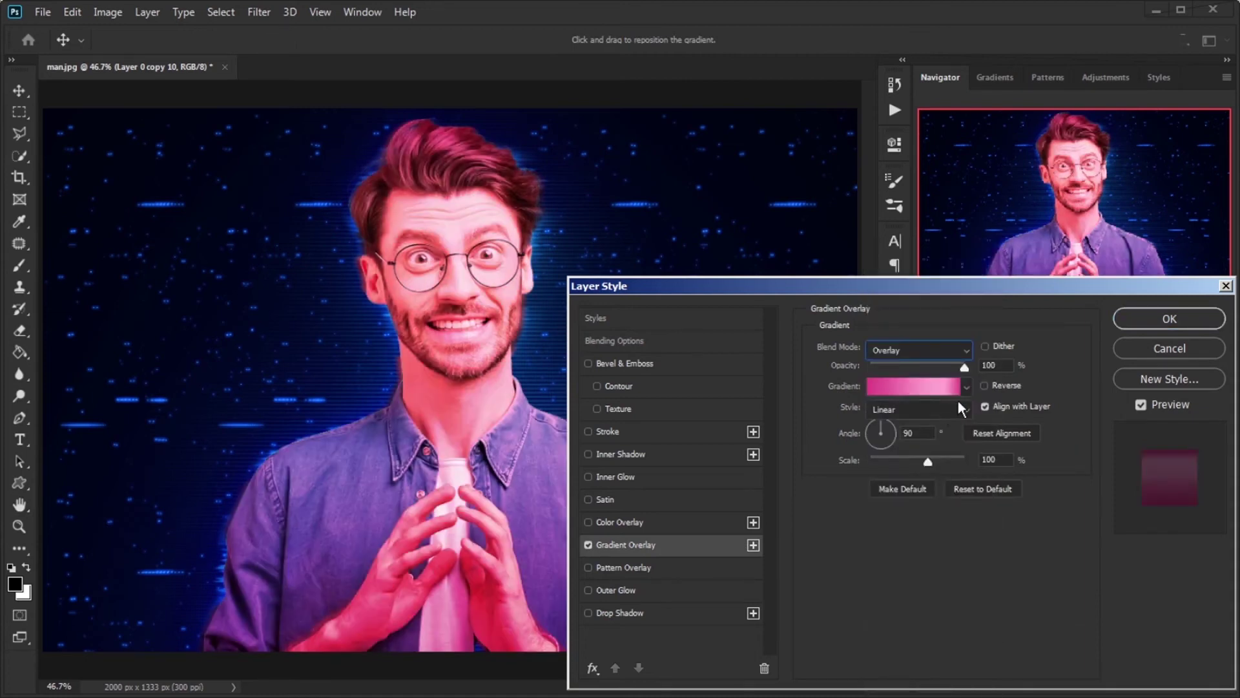
pyautogui.click(967, 387)
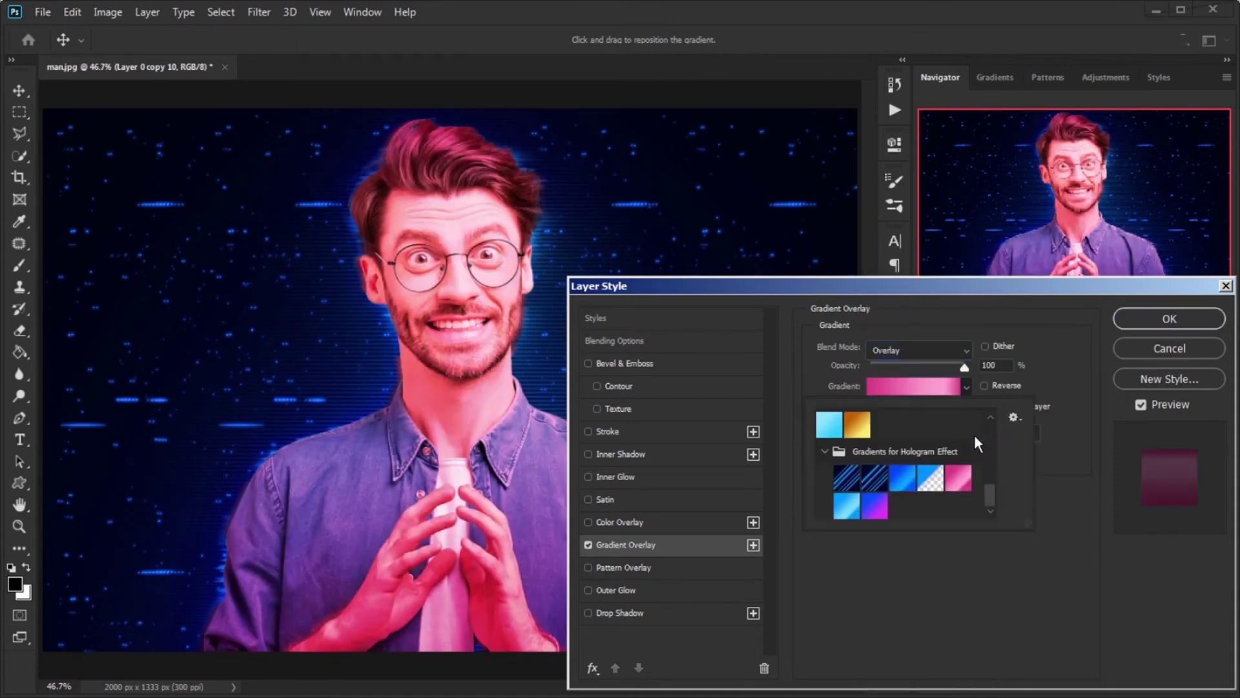
pyautogui.click(928, 486)
pyautogui.click(928, 486)
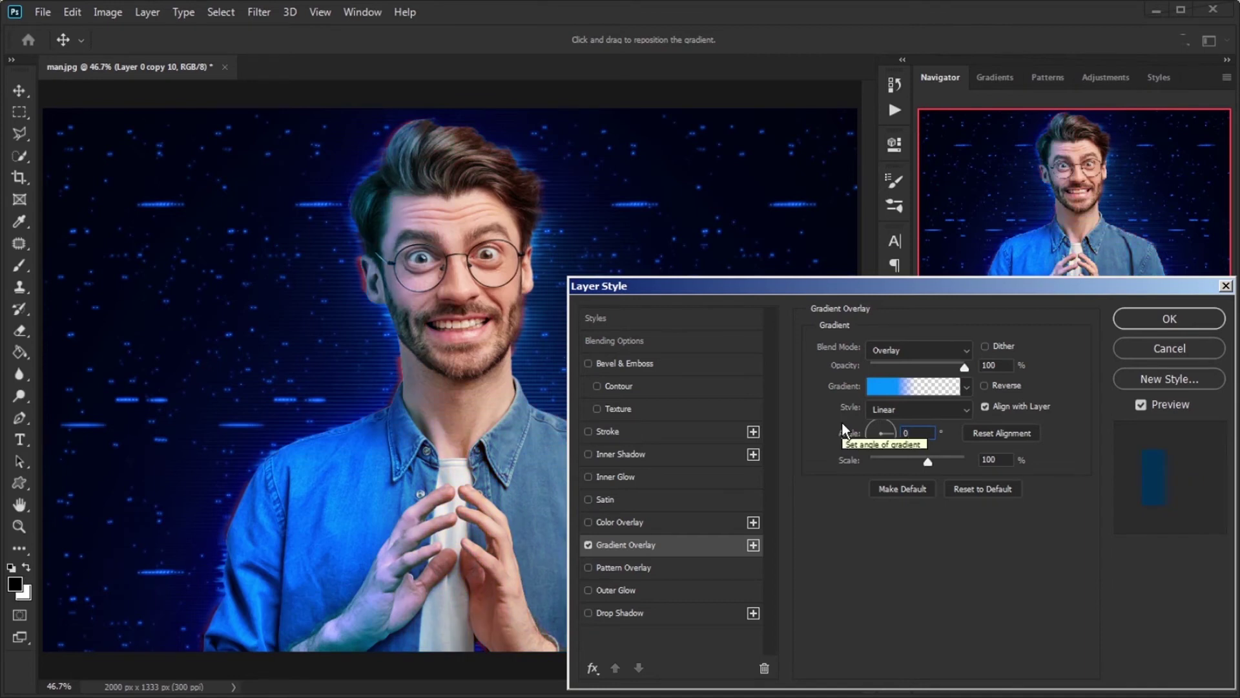
pyautogui.click(1166, 320)
pyautogui.click(1075, 477)
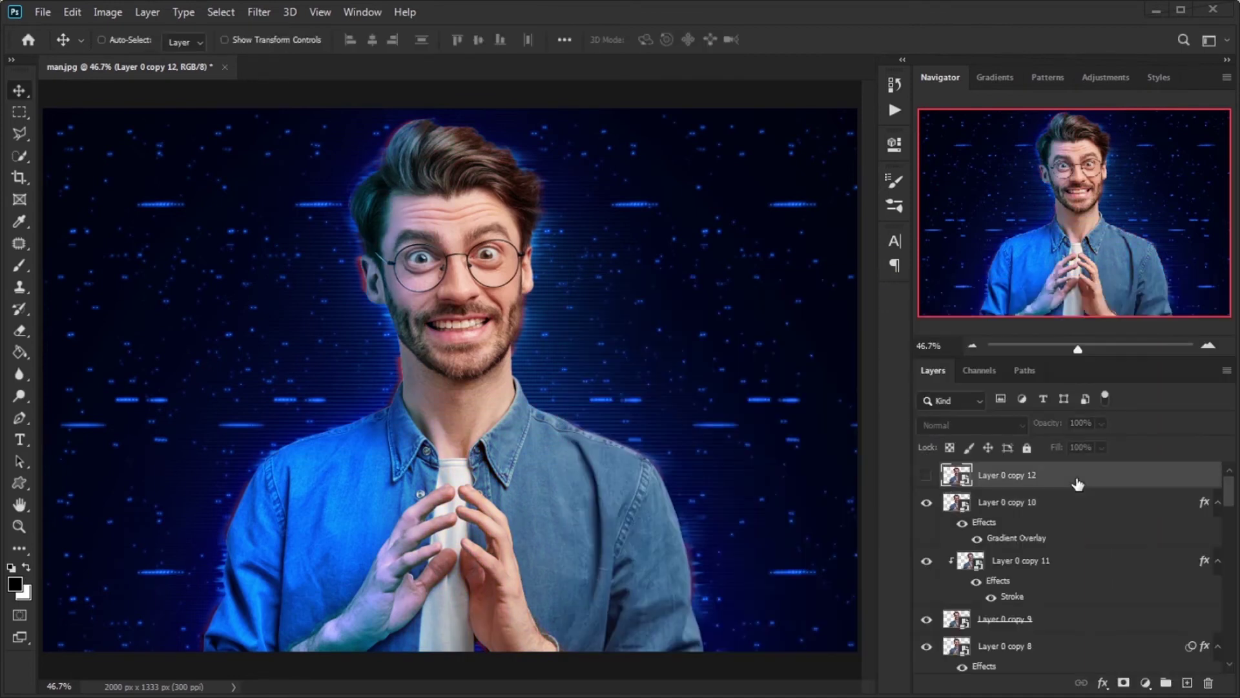
# - Show and select Layer 0 copy 12 with its fill at 0%
pyautogui.click(945, 504)
pyautogui.click(926, 502)
pyautogui.click(1101, 447)
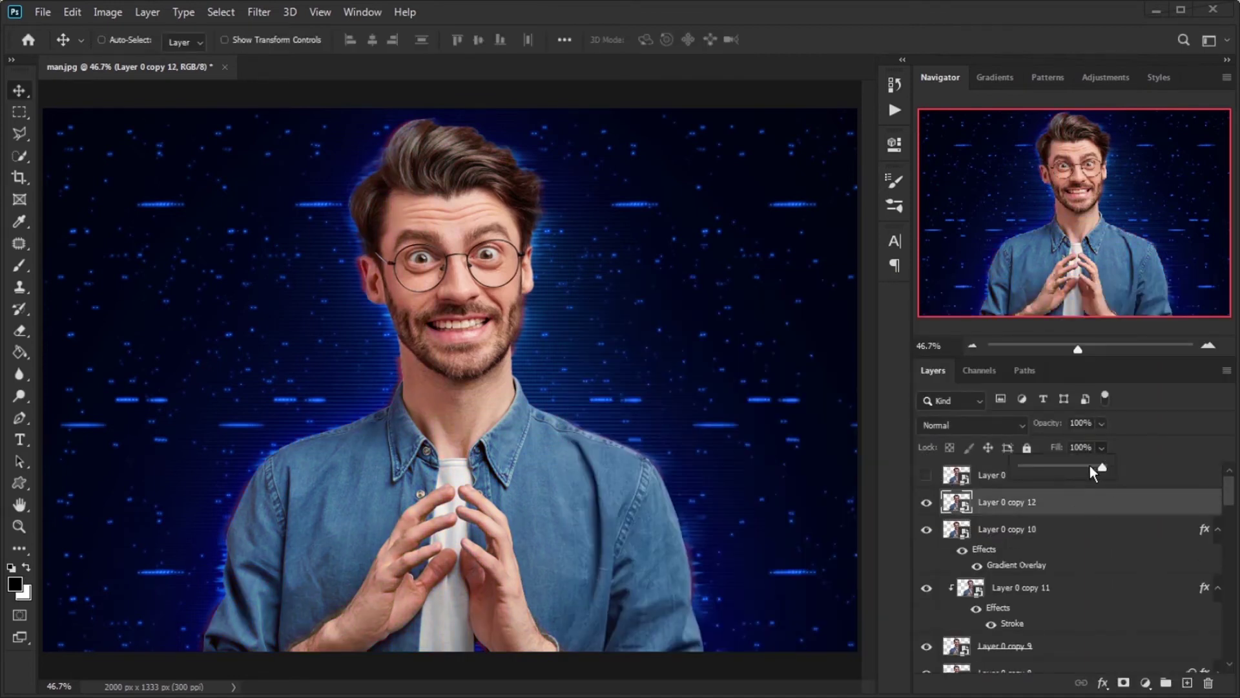
# - Add a Normal-mode Inner Shadow in #8feffd with distance 2 and size 0
pyautogui.doubleClick(1040, 508)
pyautogui.click(625, 456)
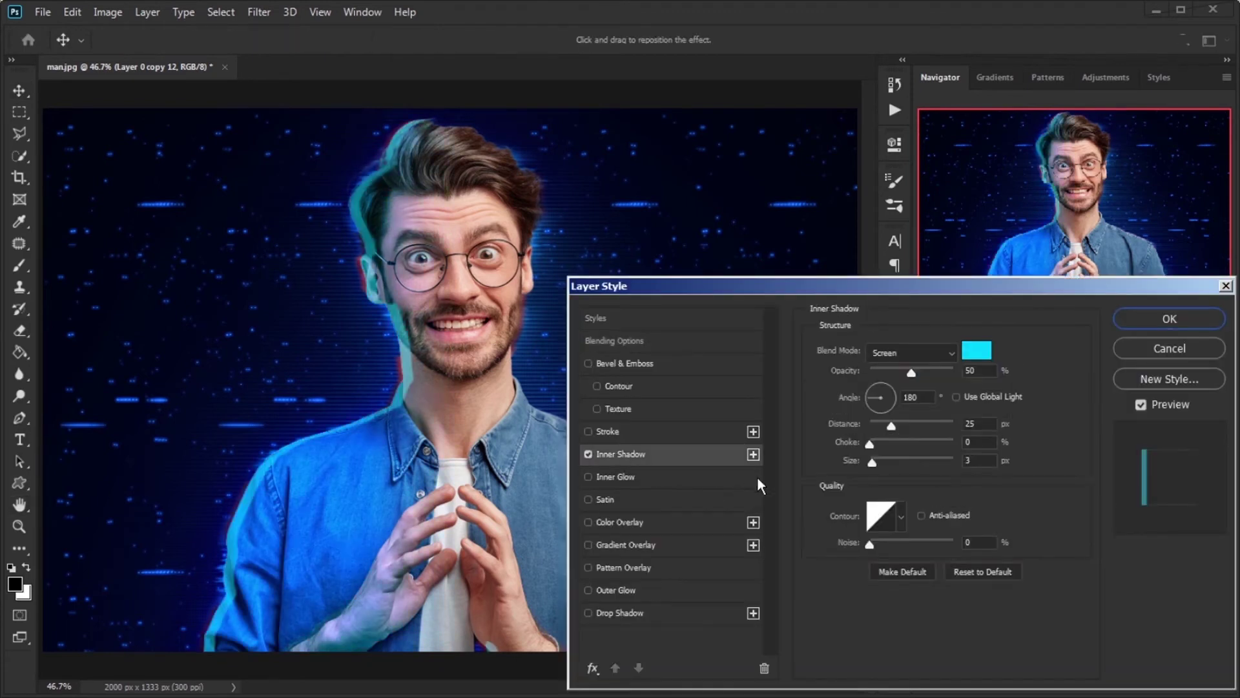
pyautogui.click(887, 360)
pyautogui.click(900, 249)
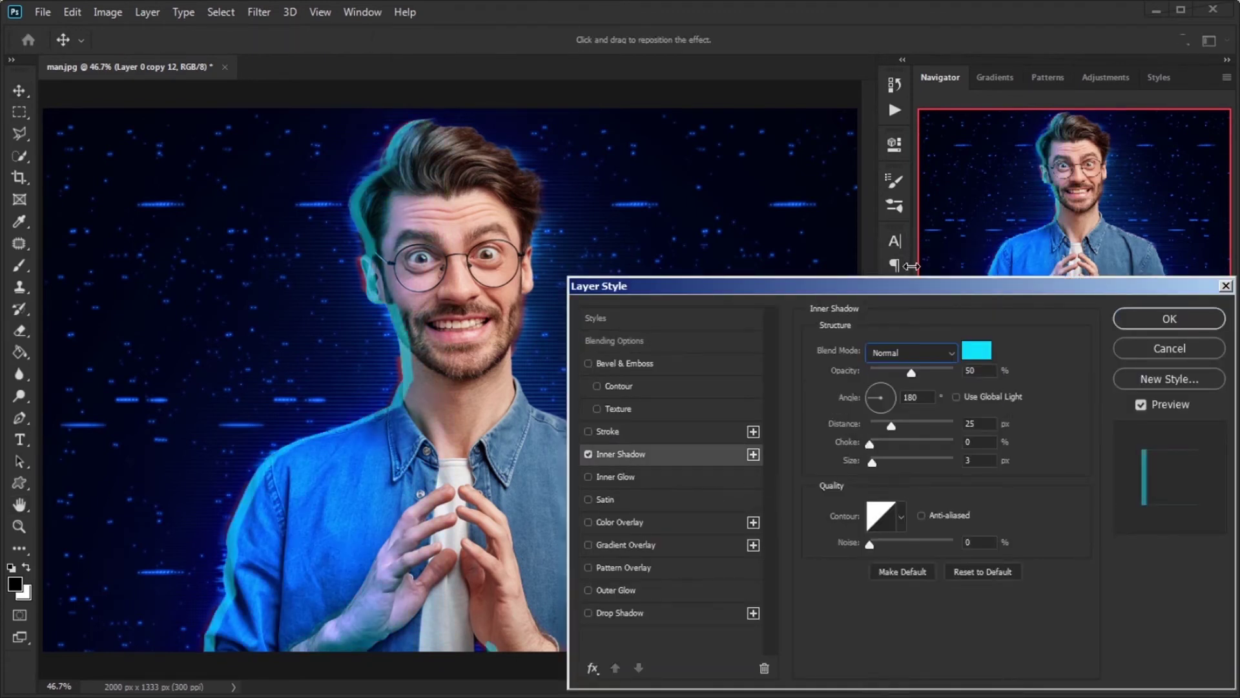
pyautogui.click(977, 350)
pyautogui.write('8feffd')
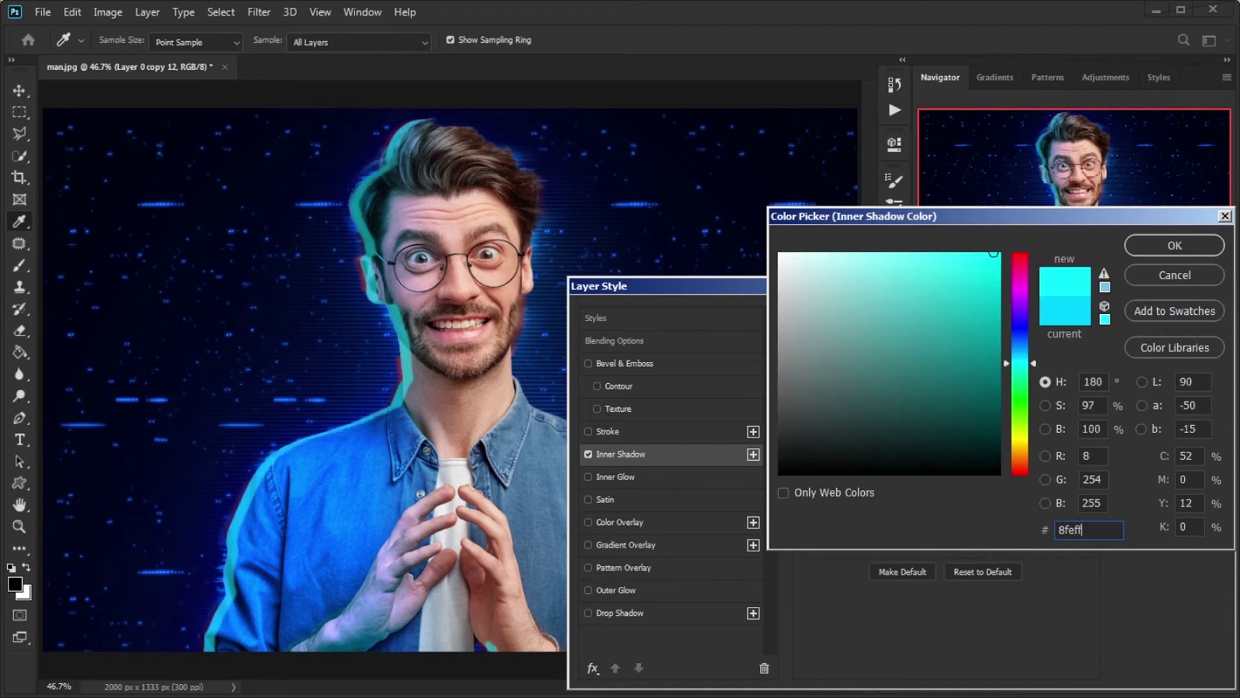
pyautogui.click(1174, 246)
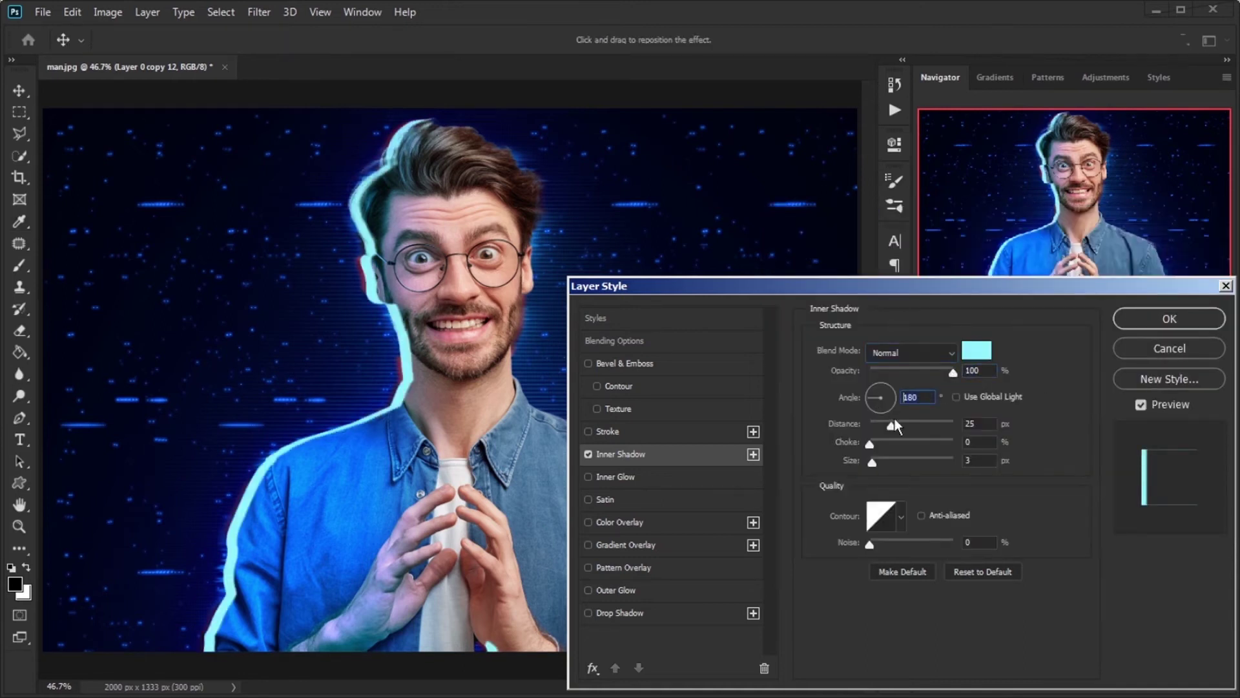
pyautogui.moveTo(892, 425); pyautogui.dragTo(871, 425)
pyautogui.press('Tab')
pyautogui.write('0')
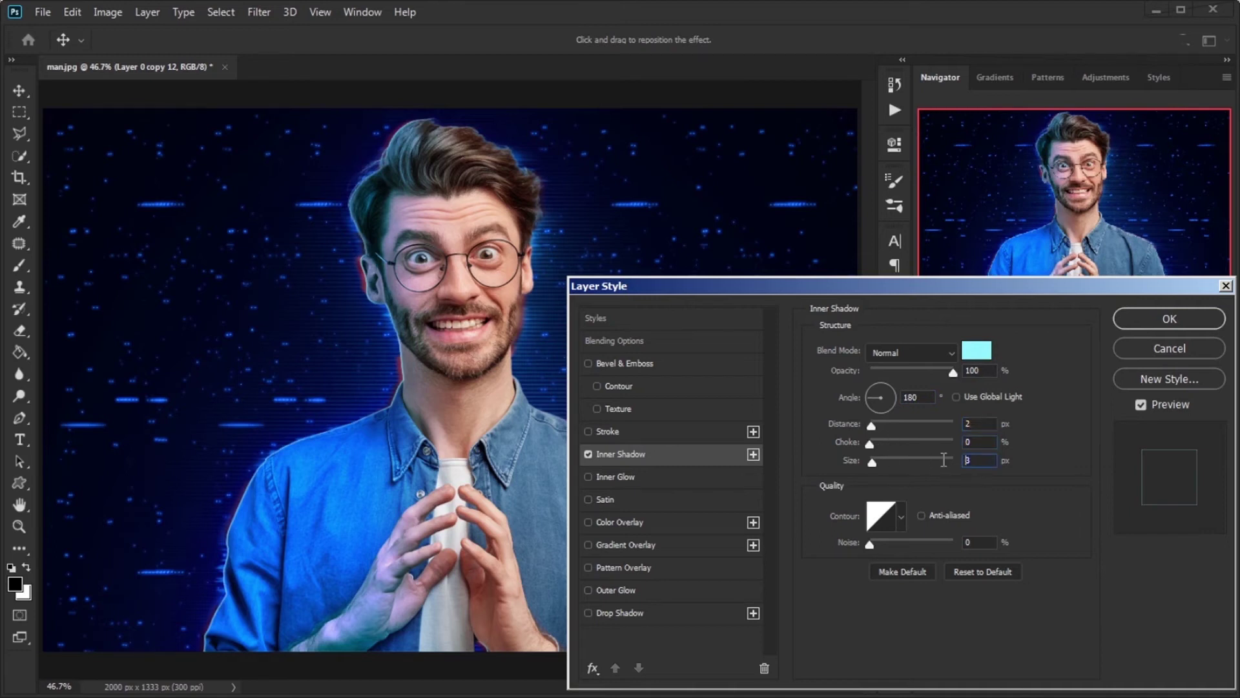
pyautogui.click(901, 517)
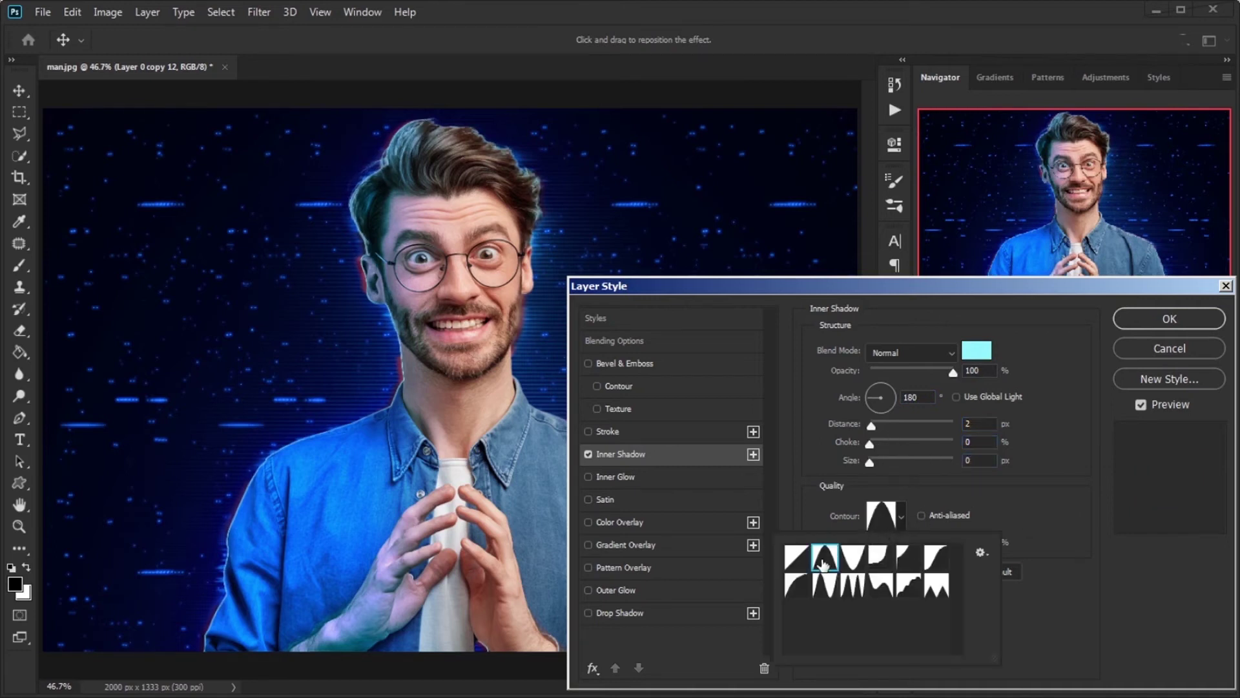
pyautogui.click(1158, 319)
pyautogui.click(261, 12)
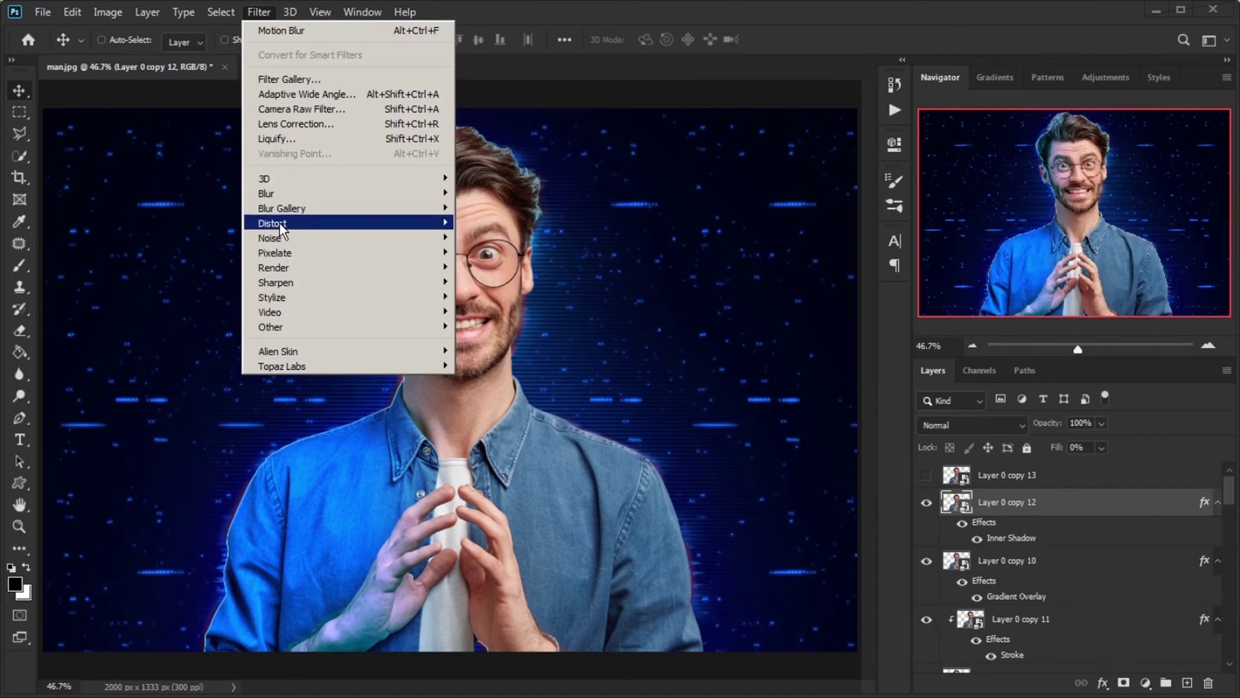
# - Apply a sine Wave distortion with maximum amplitude 15 and vertical scale 7
pyautogui.moveTo(280, 223)
pyautogui.click(529, 330)
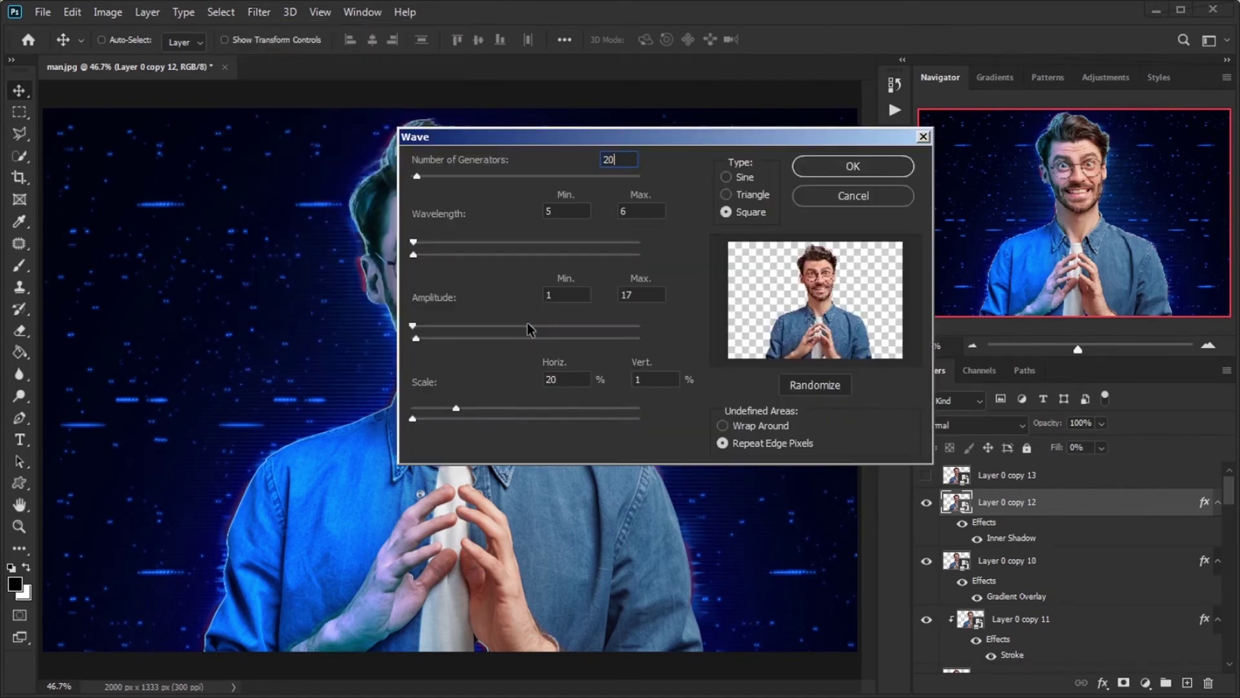
pyautogui.write('0')
pyautogui.press('Tab')
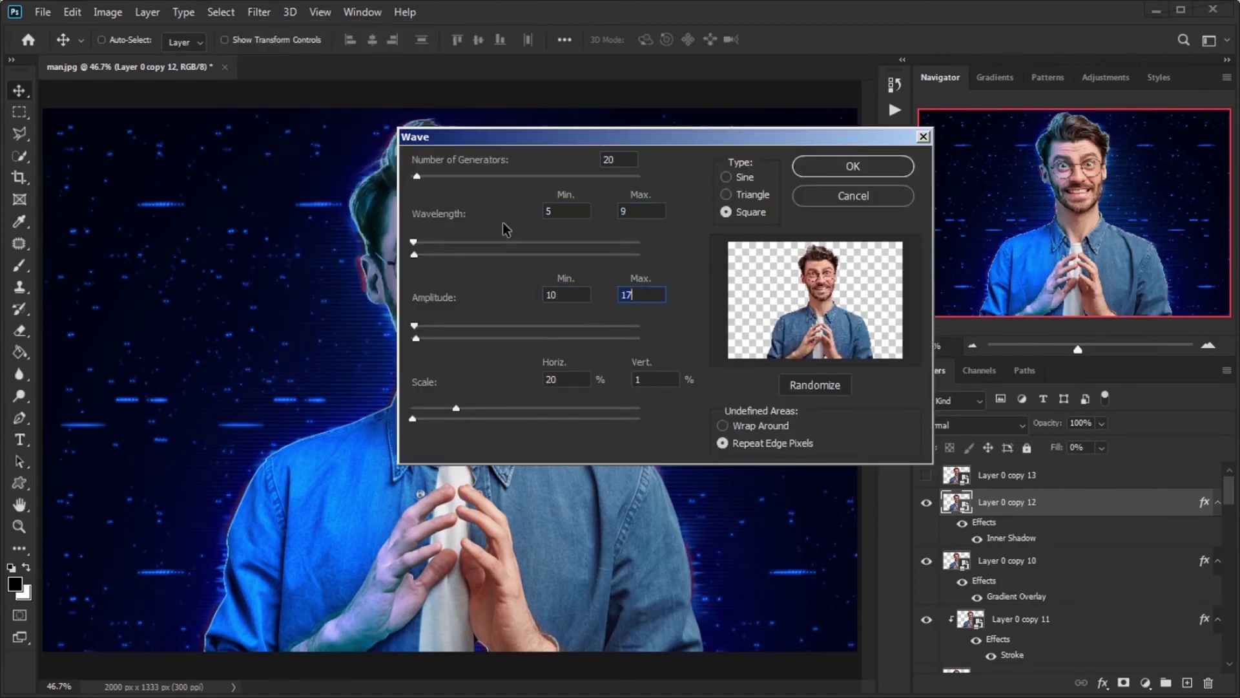
pyautogui.write('15')
pyautogui.press('Tab')
pyautogui.write('7')
pyautogui.press('Tab')
pyautogui.click(750, 179)
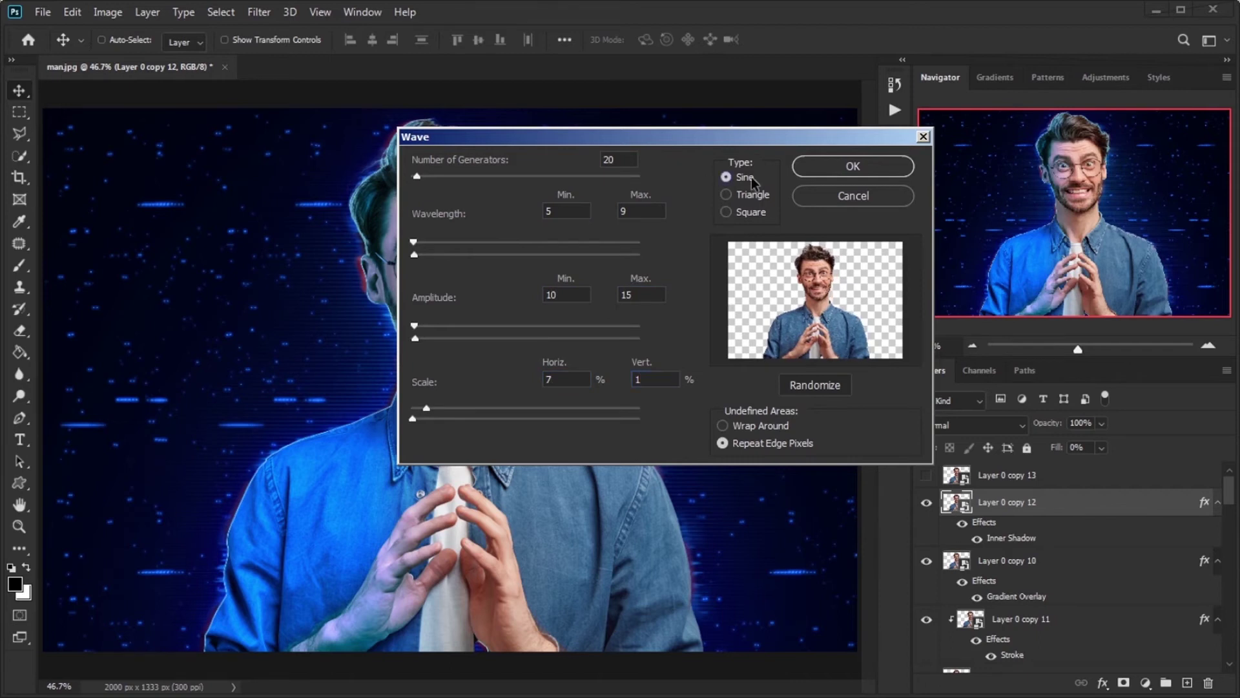
pyautogui.click(851, 166)
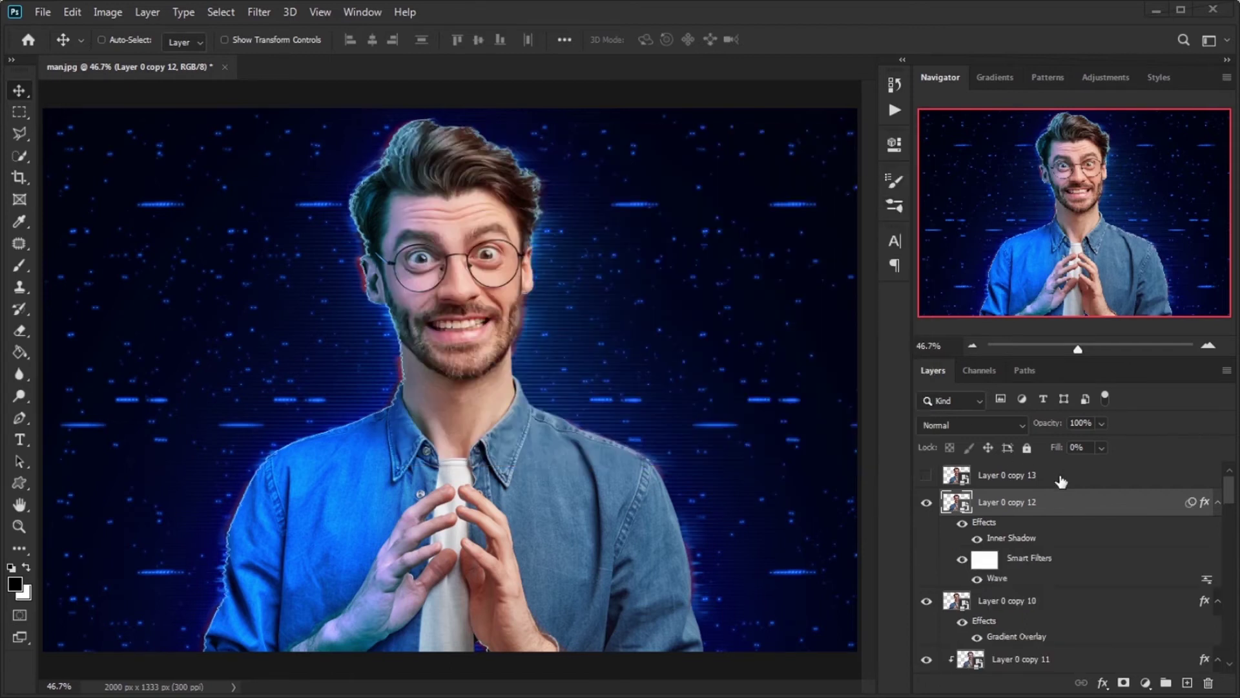
# - Duplicate the wave-distorted layer and recolour the copy's Inner Shadow to cyan 00deff
pyautogui.hotkey('ctrl', 'j')
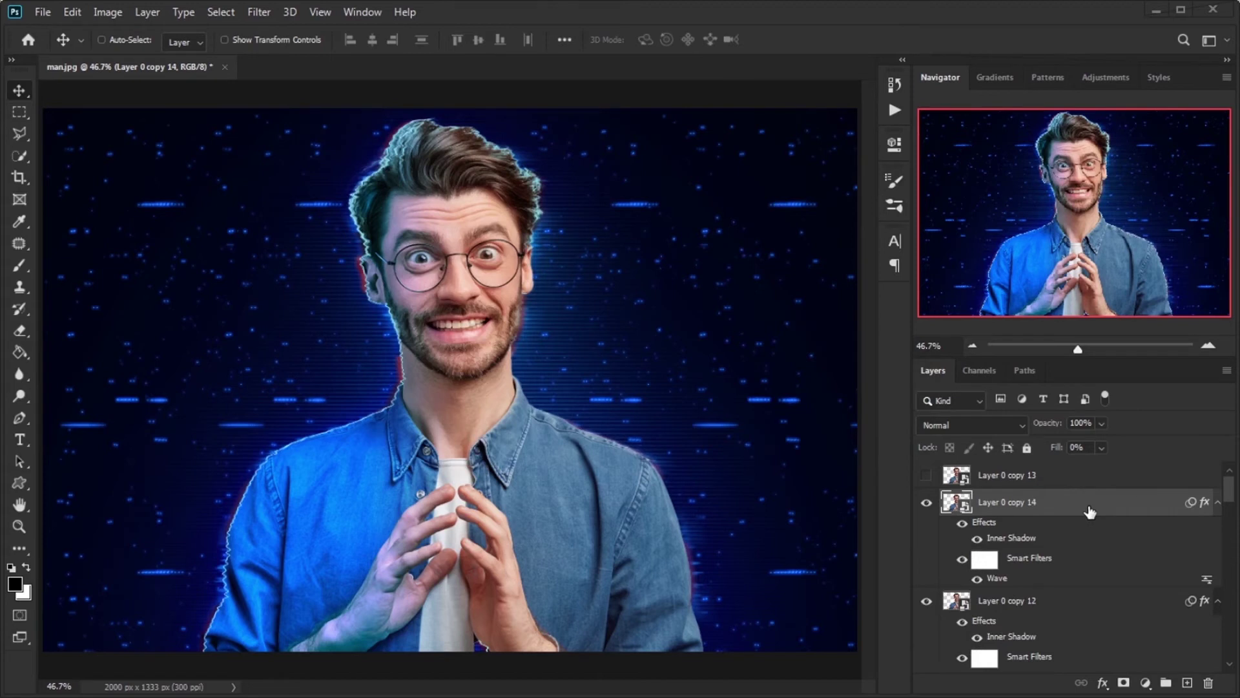
pyautogui.doubleClick(1037, 537)
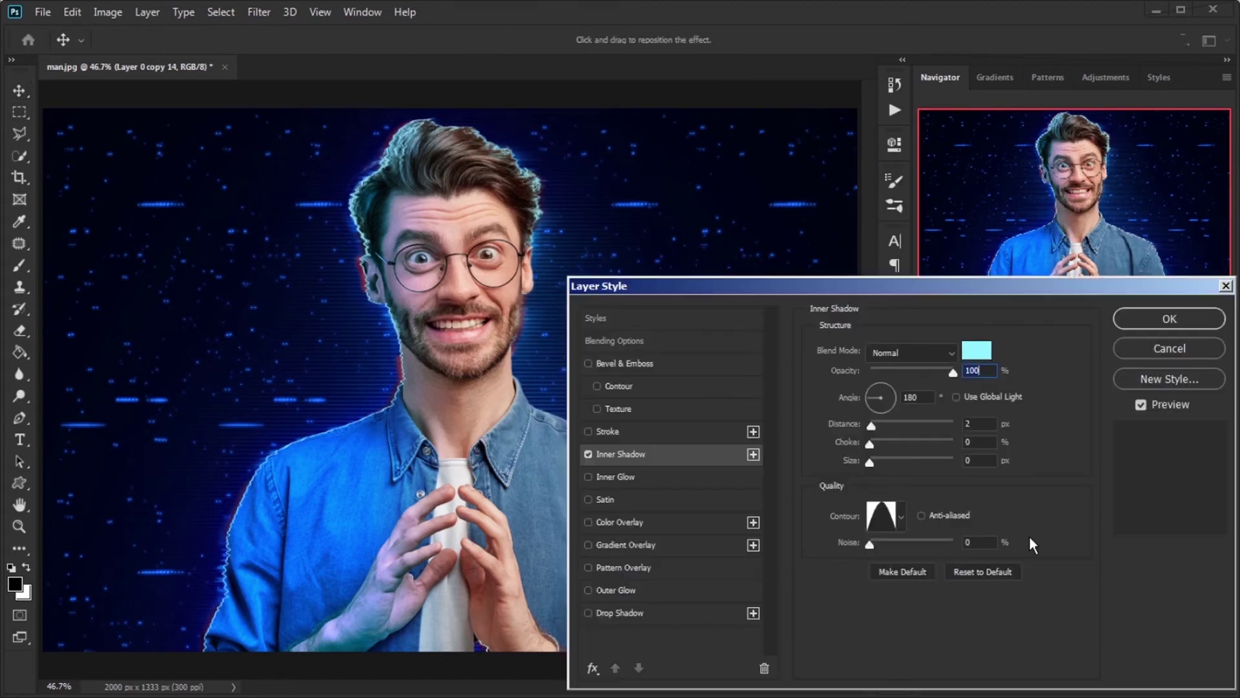
pyautogui.click(976, 350)
pyautogui.write('00deff')
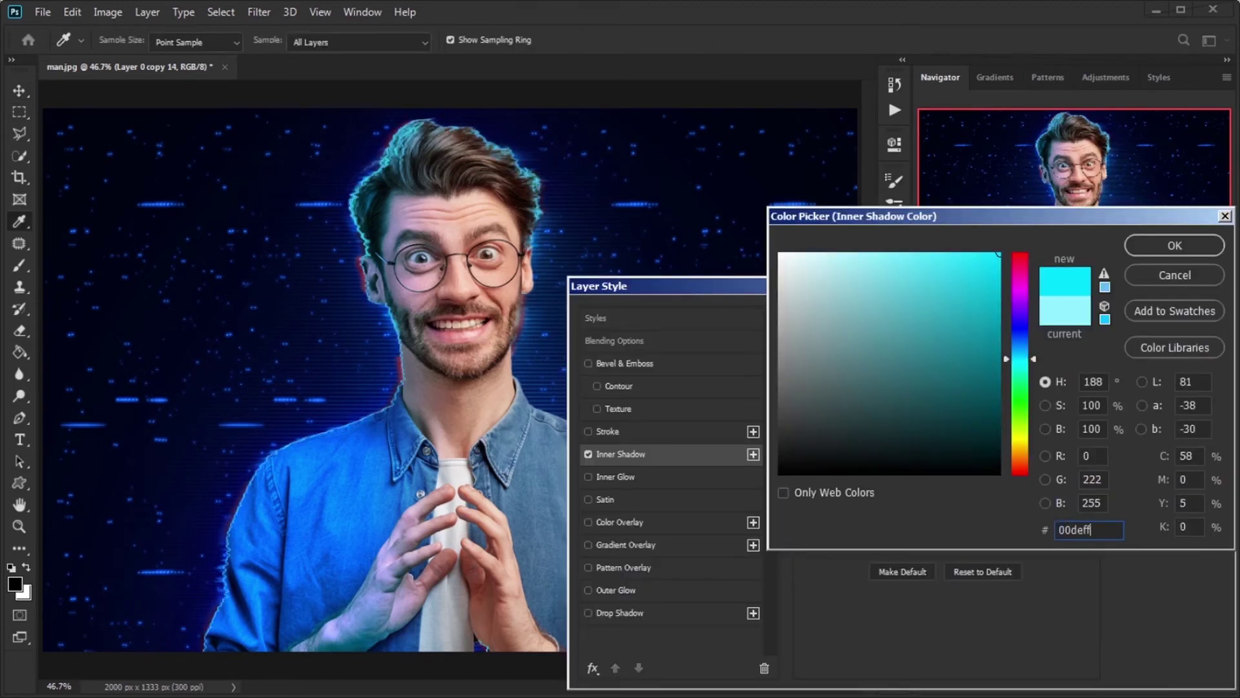
pyautogui.click(1187, 242)
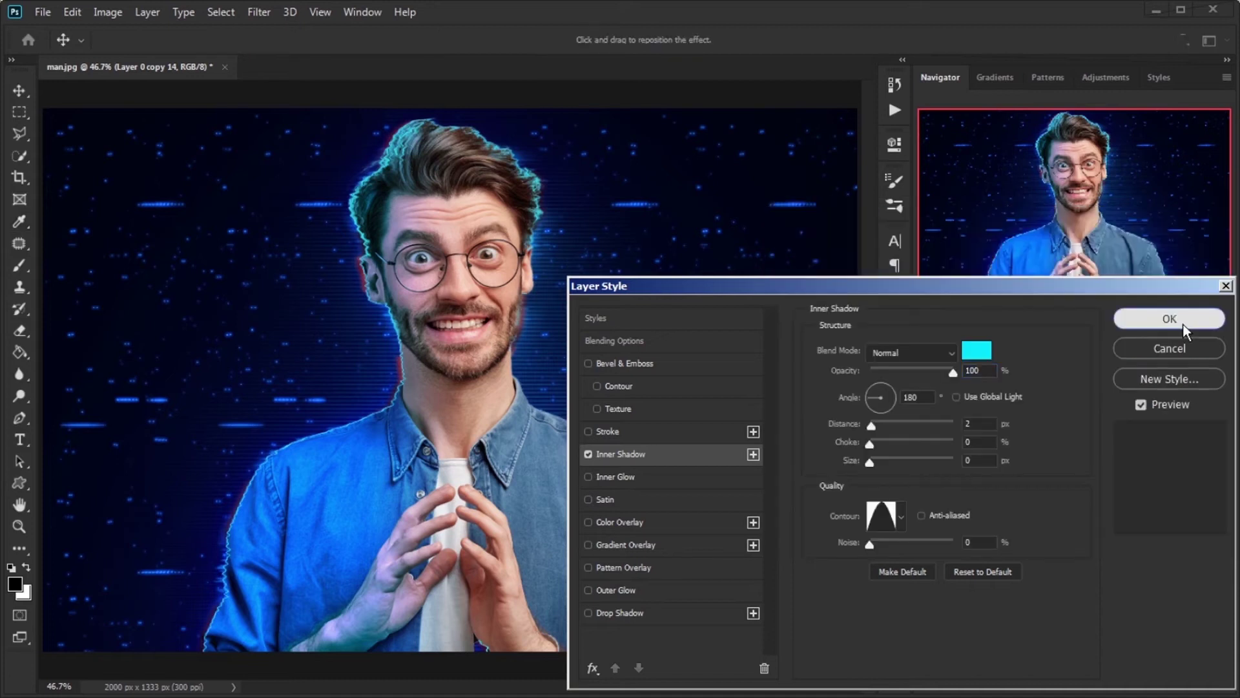
pyautogui.click(1183, 325)
# - Adjust the copy's Wave smart filter wavelength values and apply them
pyautogui.doubleClick(998, 579)
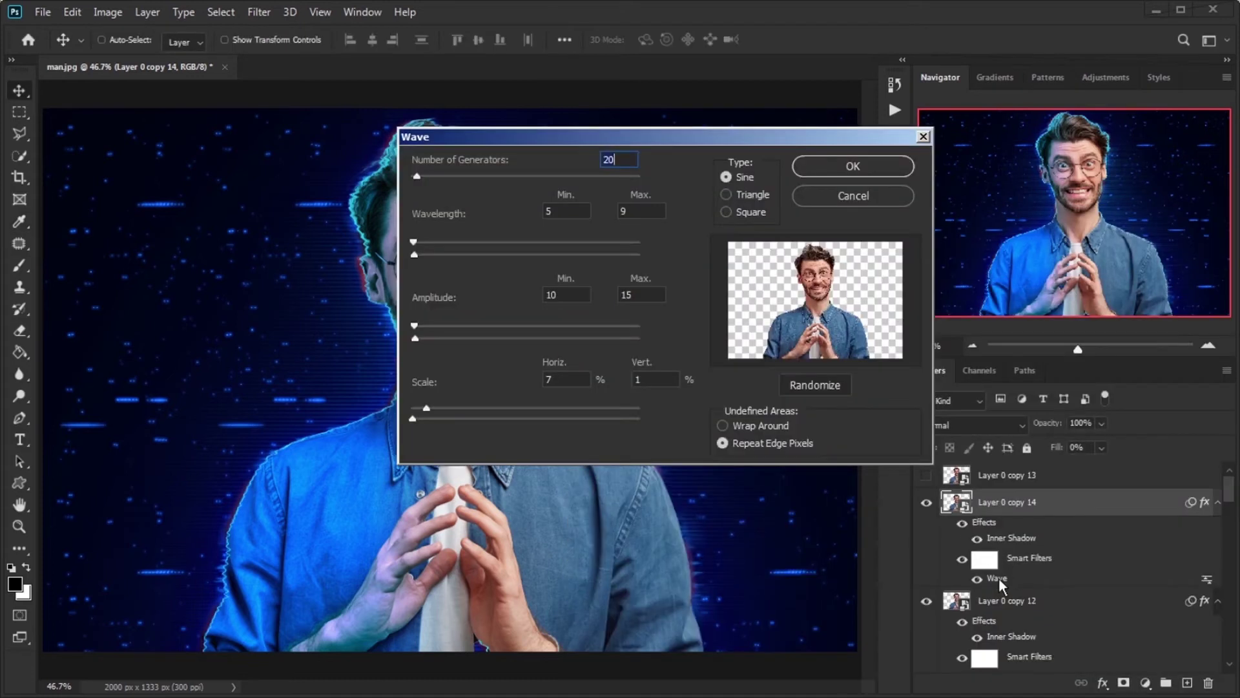
pyautogui.press('Tab')
pyautogui.write('9')
pyautogui.press('Tab')
pyautogui.write('1')
pyautogui.click(863, 162)
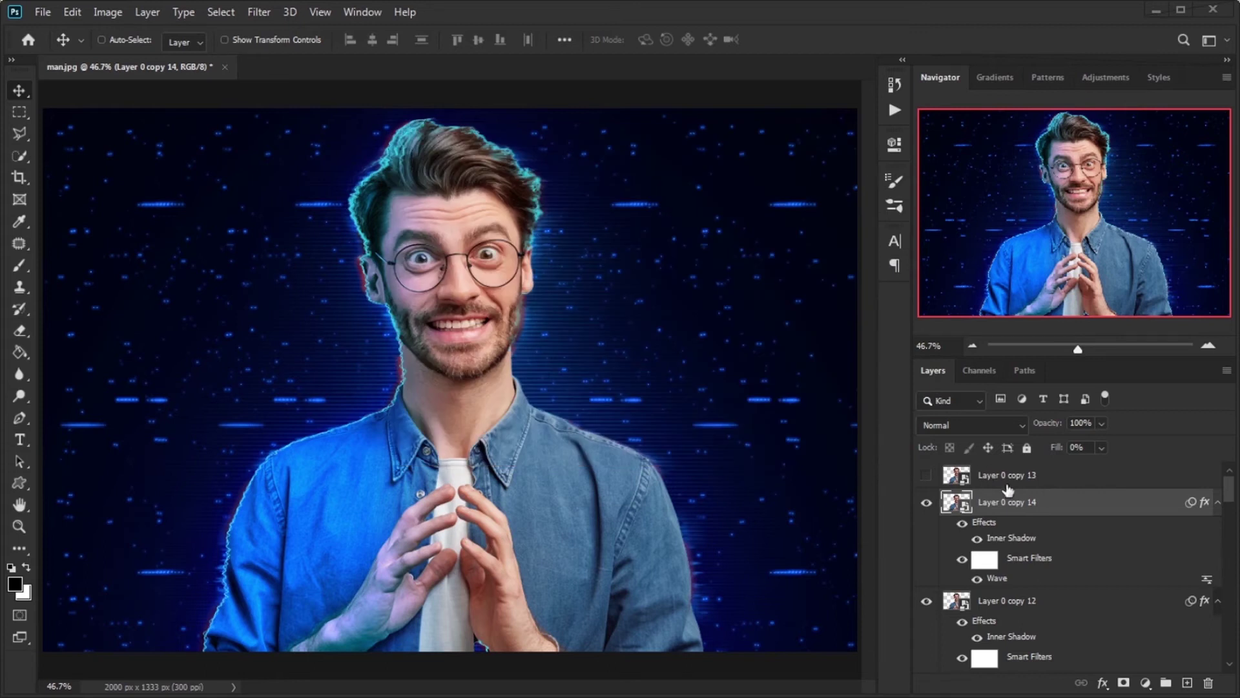
# - Duplicate the layer again and set Layer 0 copy 15's Inner Shadow colour to blue 146cff
pyautogui.hotkey('ctrl', 'j')
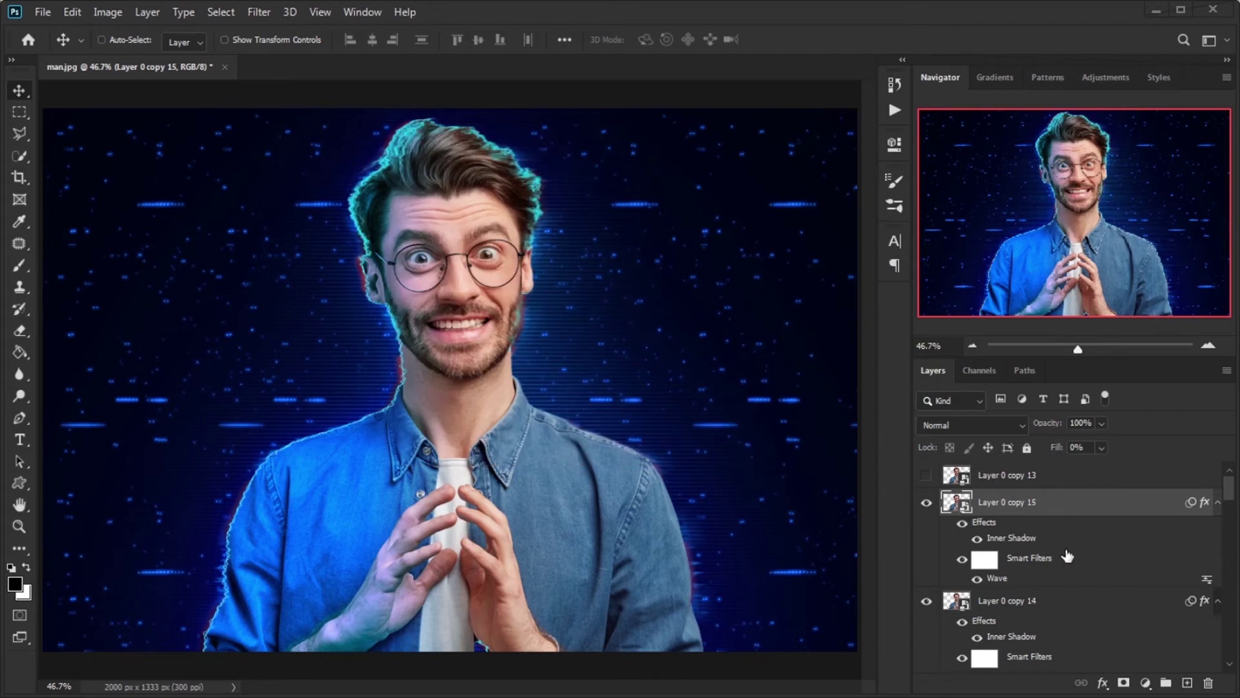
pyautogui.doubleClick(1022, 540)
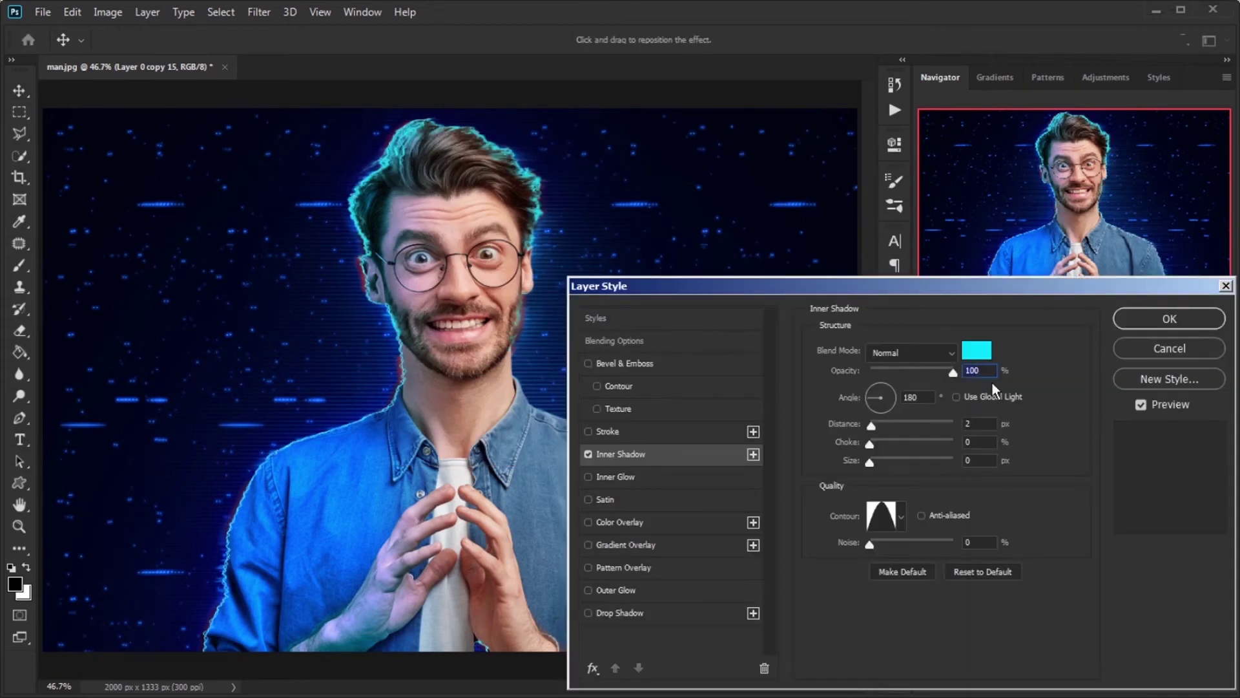
pyautogui.click(979, 351)
pyautogui.write('146cff')
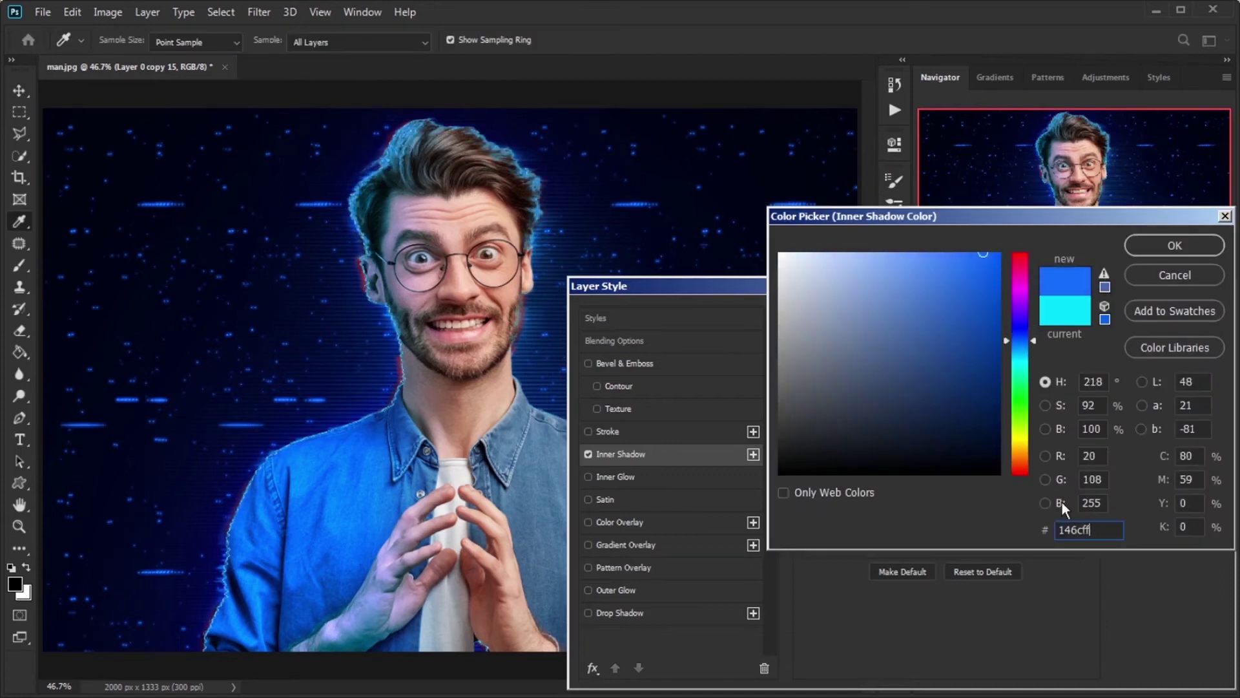
pyautogui.click(1174, 246)
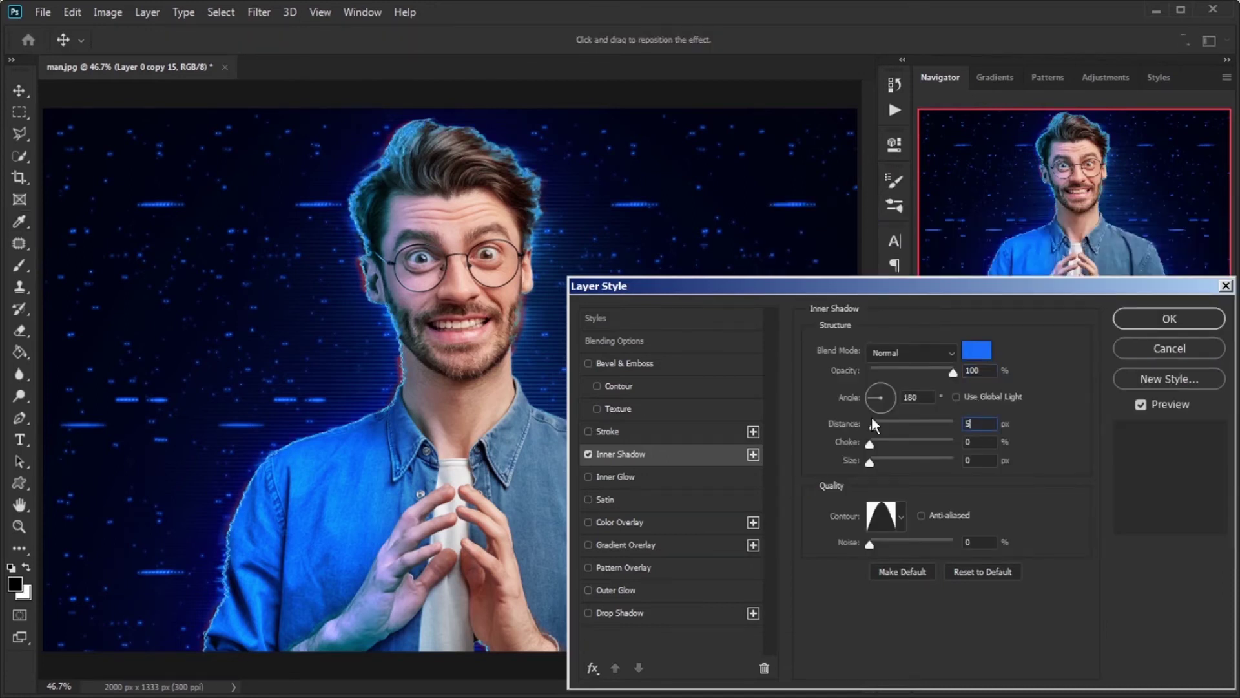
pyautogui.click(1169, 318)
# - Set the Wave filter to 36 generators, wavelength 24–52, amplitude 5–37, scale 10%/1%
pyautogui.doubleClick(1002, 578)
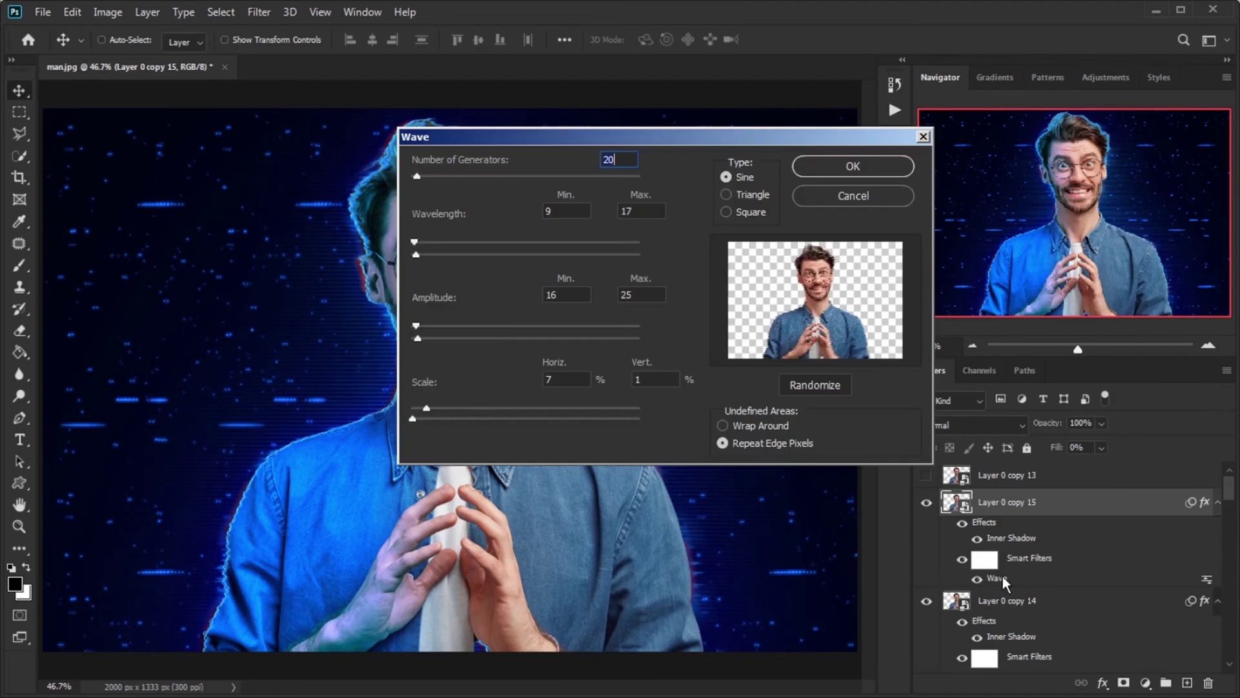
pyautogui.write('36')
pyautogui.press('Tab')
pyautogui.write('24')
pyautogui.press('Tab')
pyautogui.write('52')
pyautogui.press('Tab')
pyautogui.write('5')
pyautogui.press('Tab')
pyautogui.write('37')
pyautogui.press('Tab')
pyautogui.write('10')
pyautogui.press('Tab')
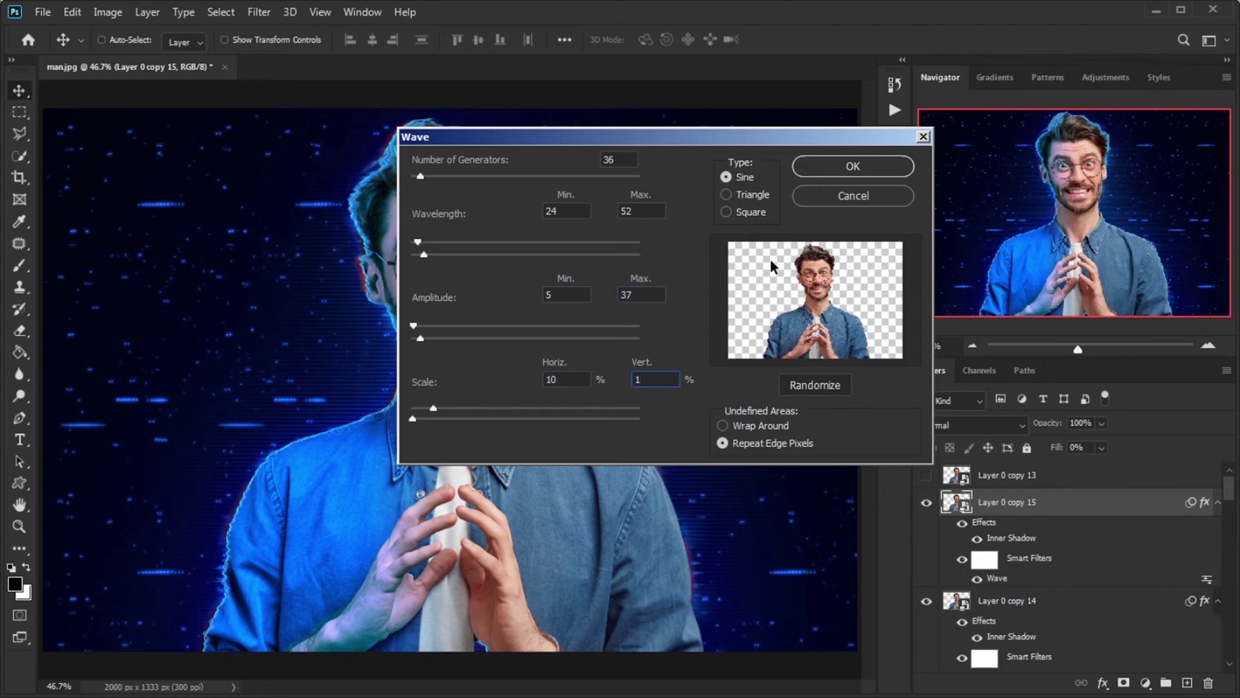
pyautogui.write('1')
pyautogui.press('Return')
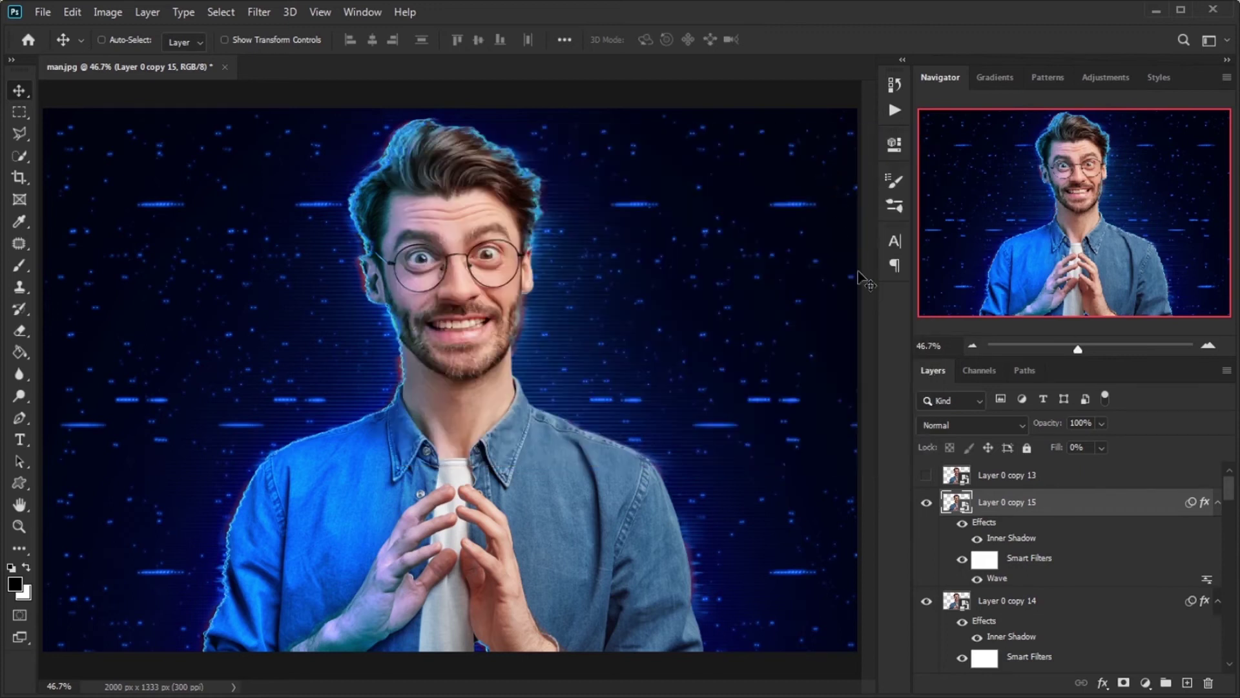
# - Blend copy 15 in Soft Light; duplicate copy 13, show it in Color Dodge at 30%
pyautogui.click(967, 424)
pyautogui.click(968, 483)
pyautogui.click(1037, 483)
pyautogui.hotkey('ctrl', 'j')
pyautogui.click(1037, 502)
pyautogui.hotkey('ctrl', ',')
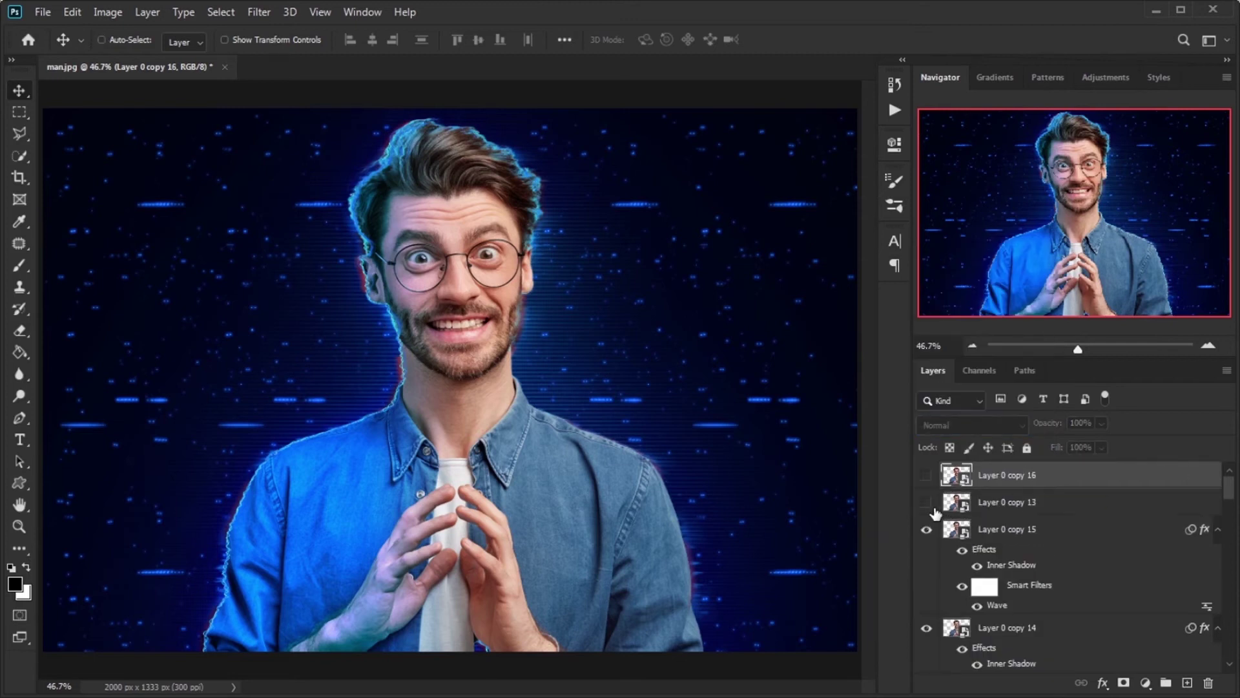
pyautogui.click(976, 425)
pyautogui.click(956, 410)
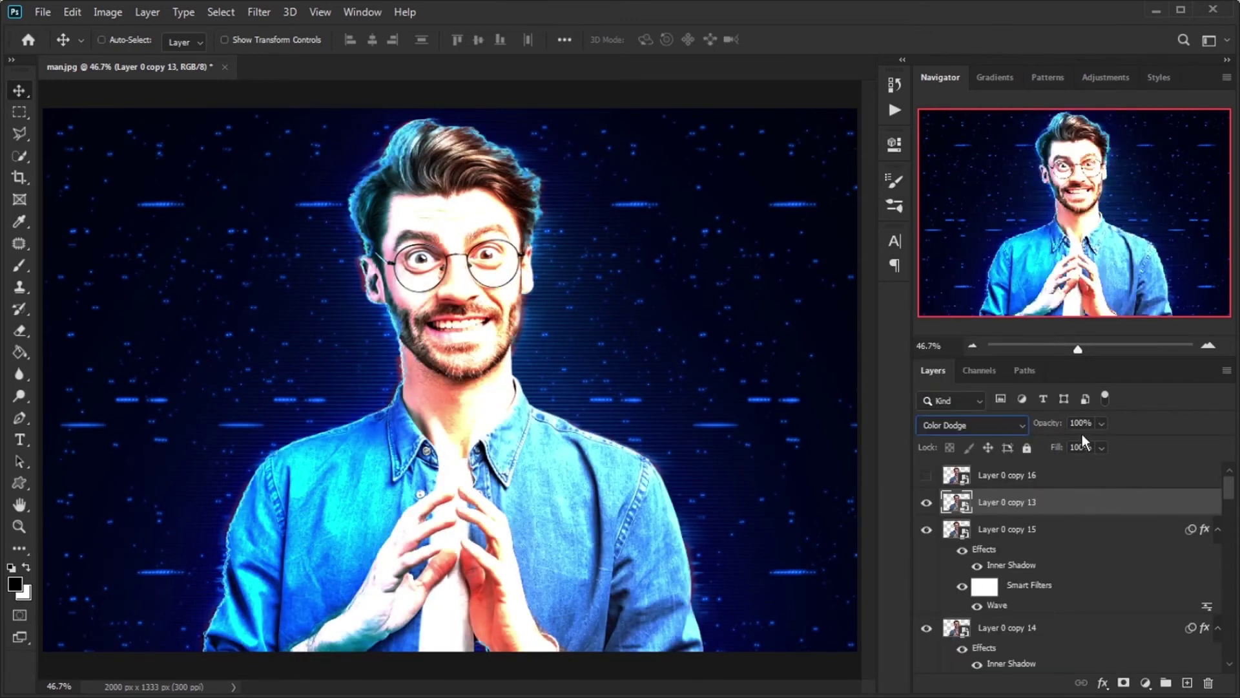
pyautogui.write('30')
# - Apply a square Wave distortion to Layer 0 copy 13
pyautogui.click(259, 11)
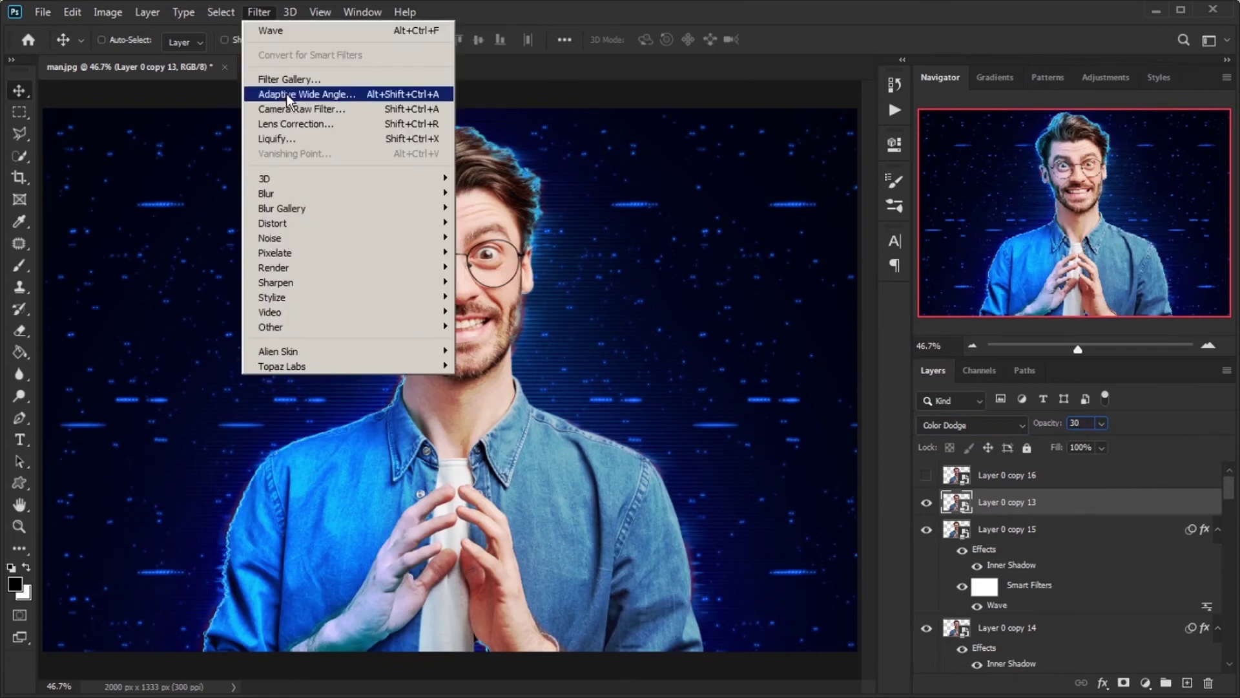
pyautogui.moveTo(310, 219)
pyautogui.click(505, 326)
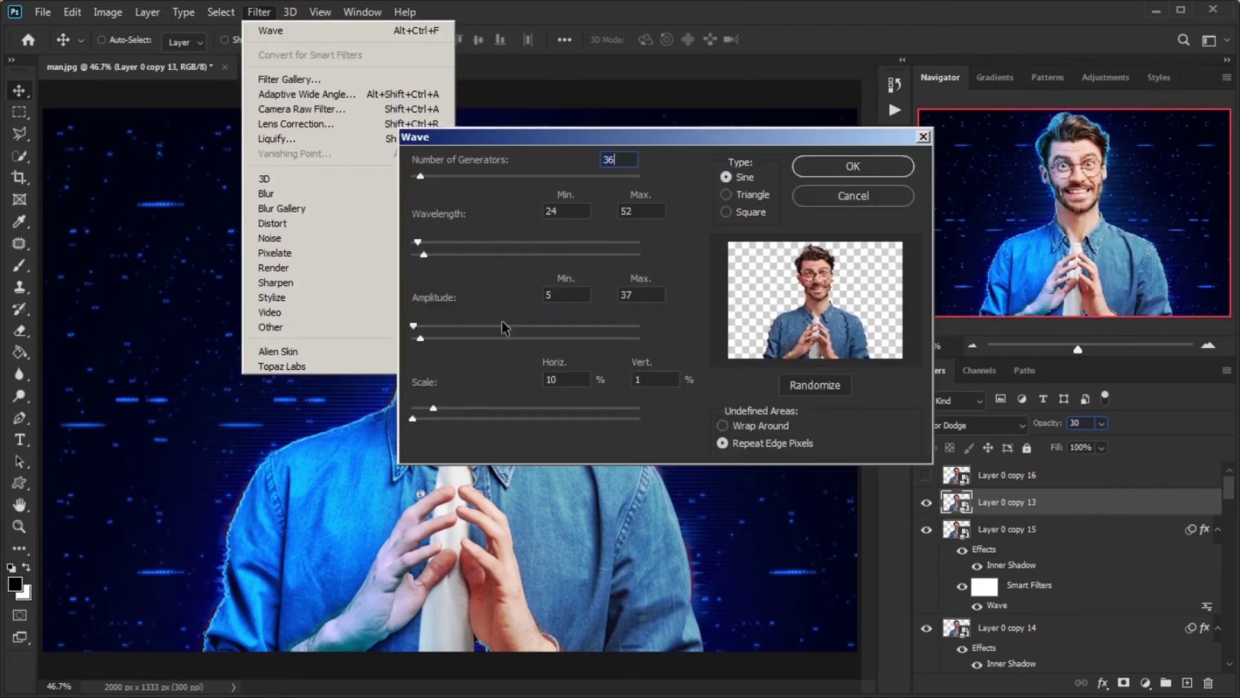
pyautogui.write('9')
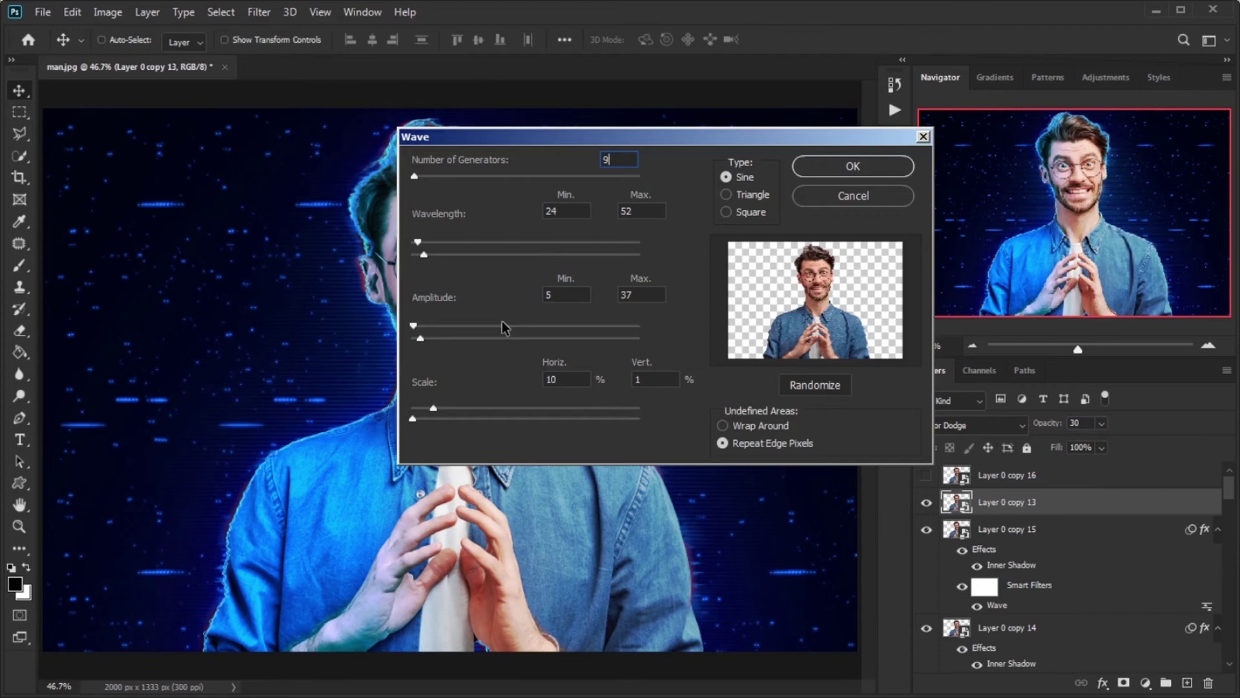
pyautogui.press('Tab')
pyautogui.write('298')
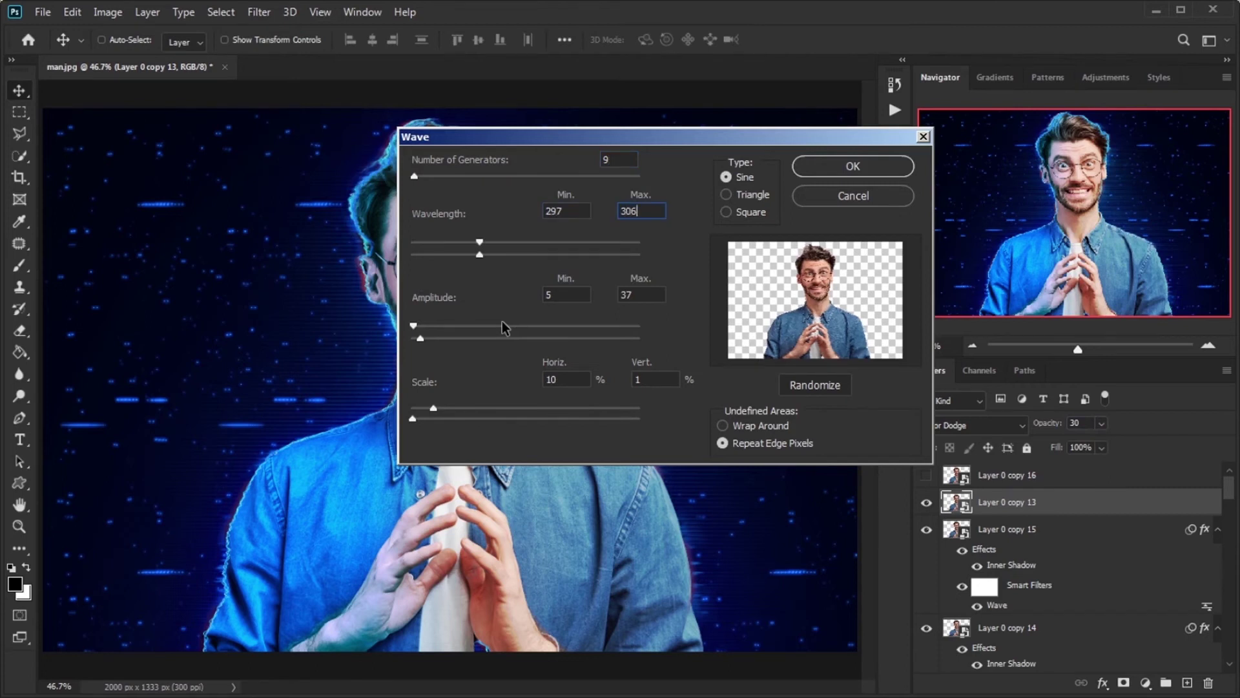
pyautogui.write('14')
pyautogui.press('Tab')
pyautogui.click(726, 212)
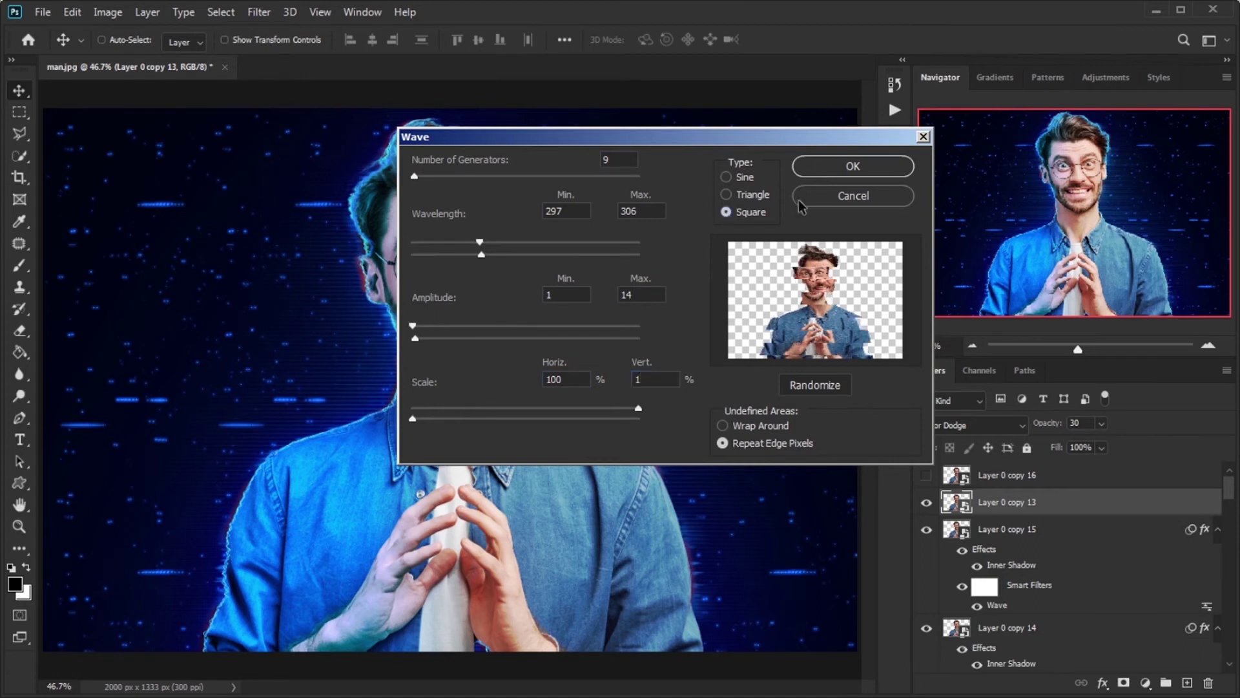
pyautogui.click(847, 168)
# - Apply a second Wave distortion with revised wavelength values
pyautogui.click(260, 13)
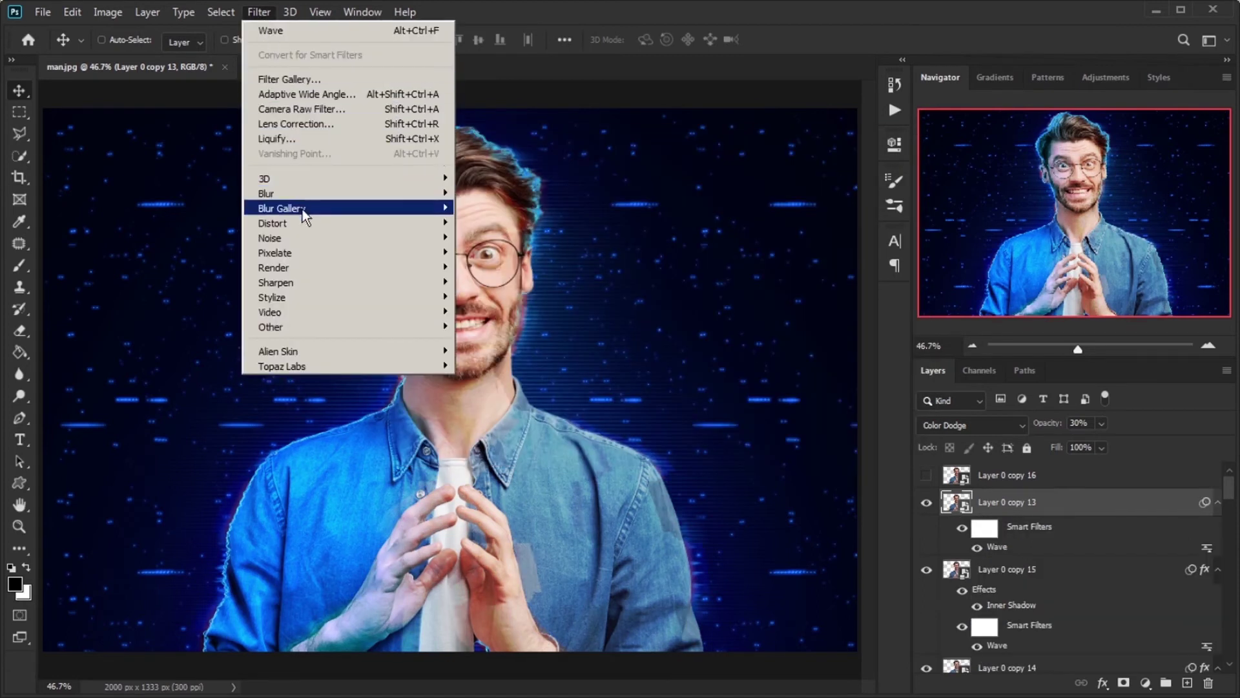
pyautogui.moveTo(363, 220)
pyautogui.click(502, 328)
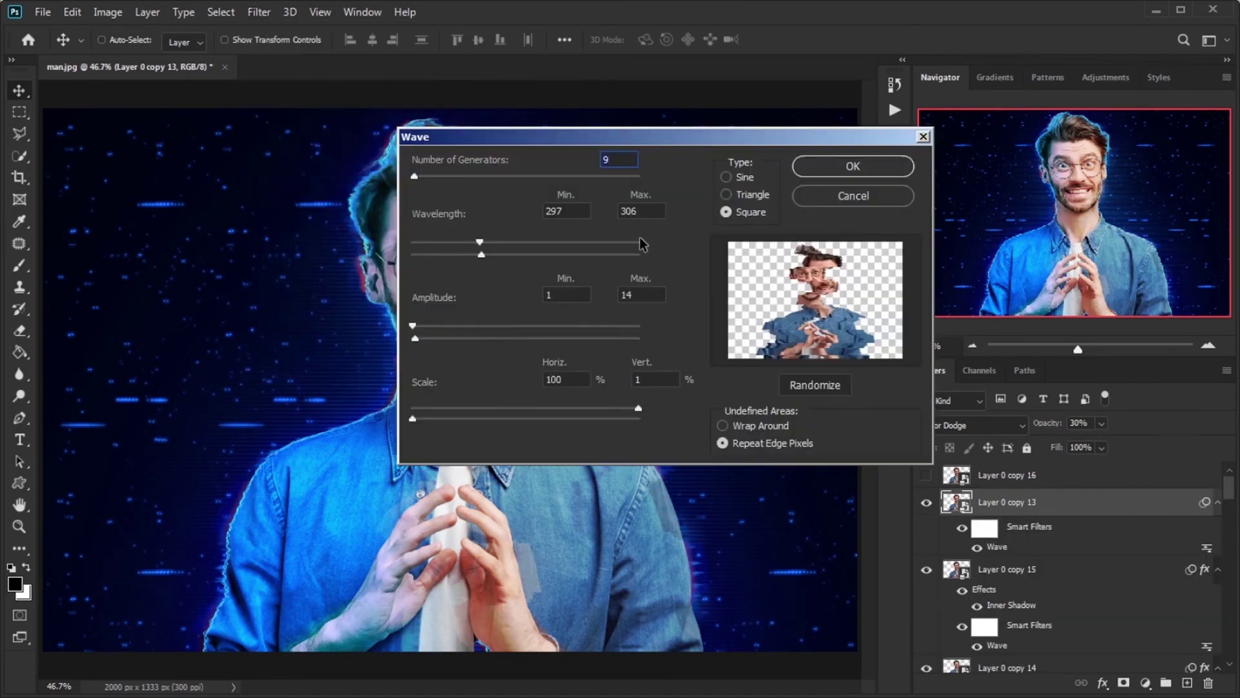
pyautogui.write('3')
pyautogui.press('Tab')
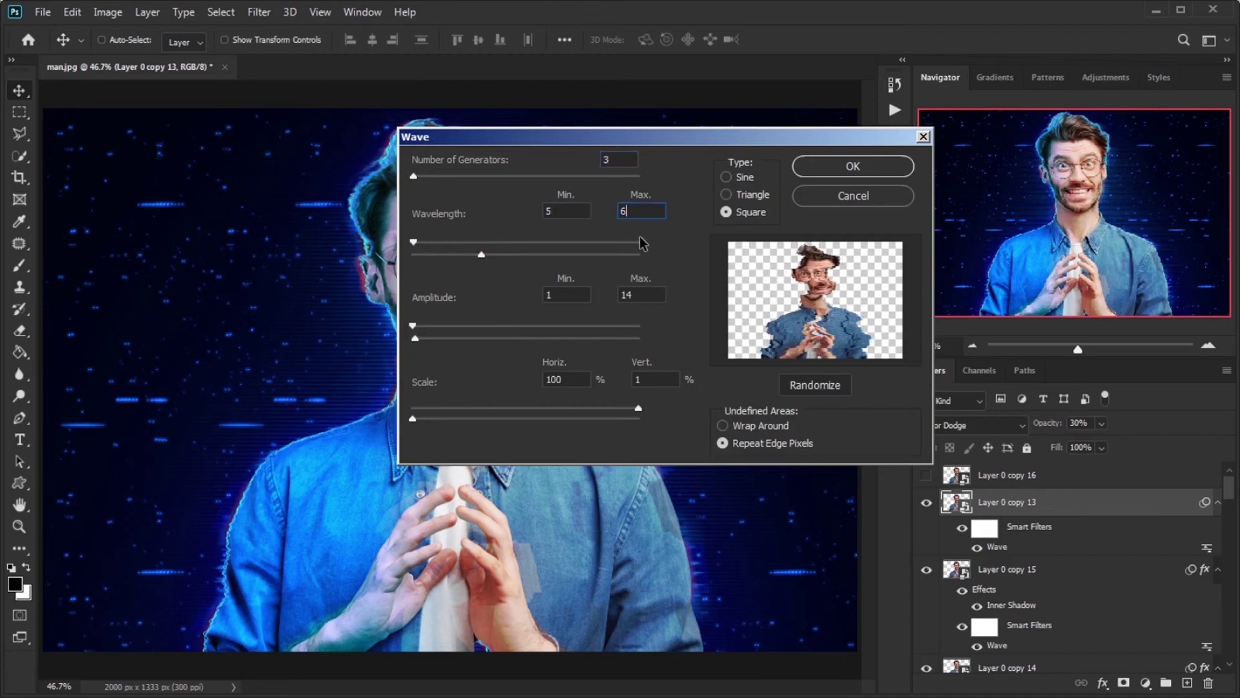
pyautogui.press('Return')
# - Add a 26-pixel Motion Blur to Layer 0 copy 13
pyautogui.click(259, 12)
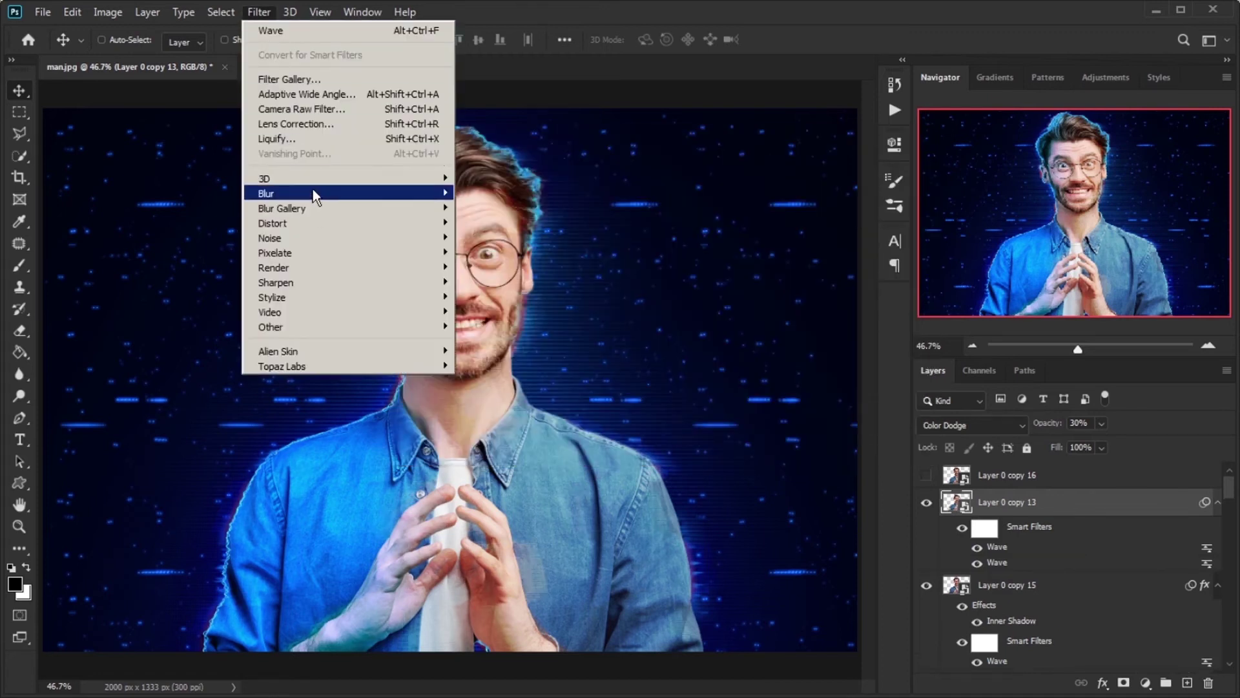
pyautogui.click(491, 282)
pyautogui.write('26')
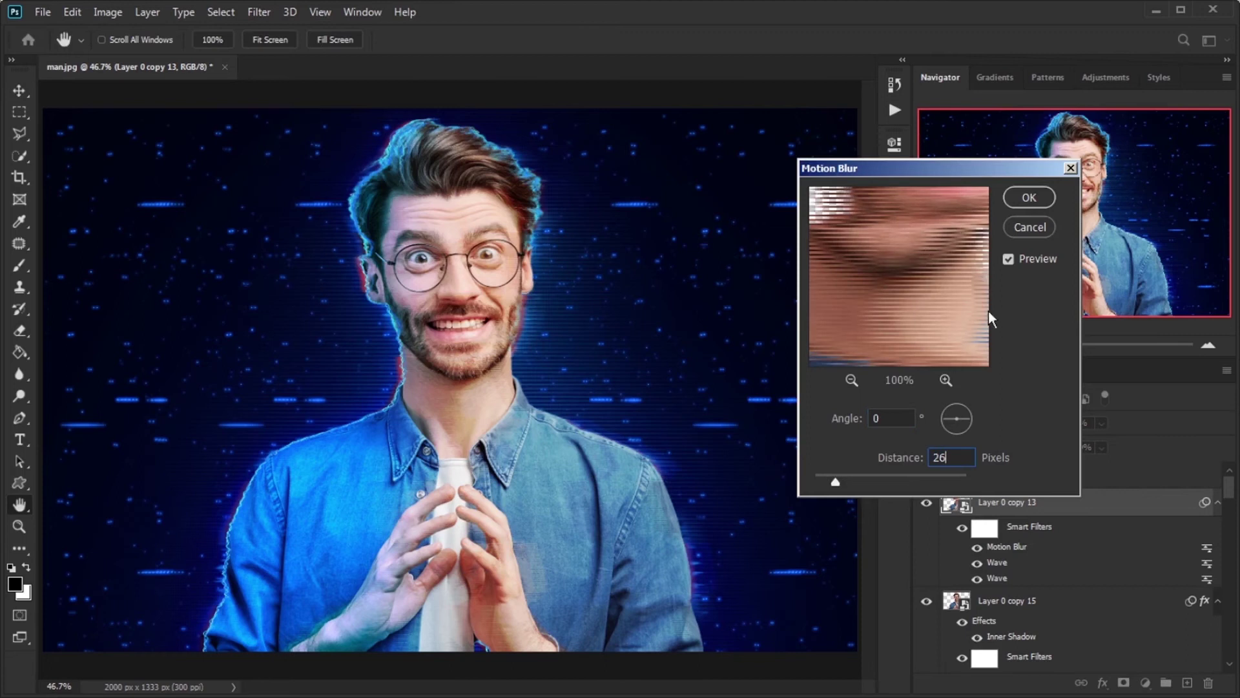
pyautogui.click(1029, 197)
# - Select the hidden top layer and make Layer 0 copy 16 visible
pyautogui.press('v')
pyautogui.scroll(1, 1046, 478)
pyautogui.click(1008, 479)
pyautogui.click(927, 503)
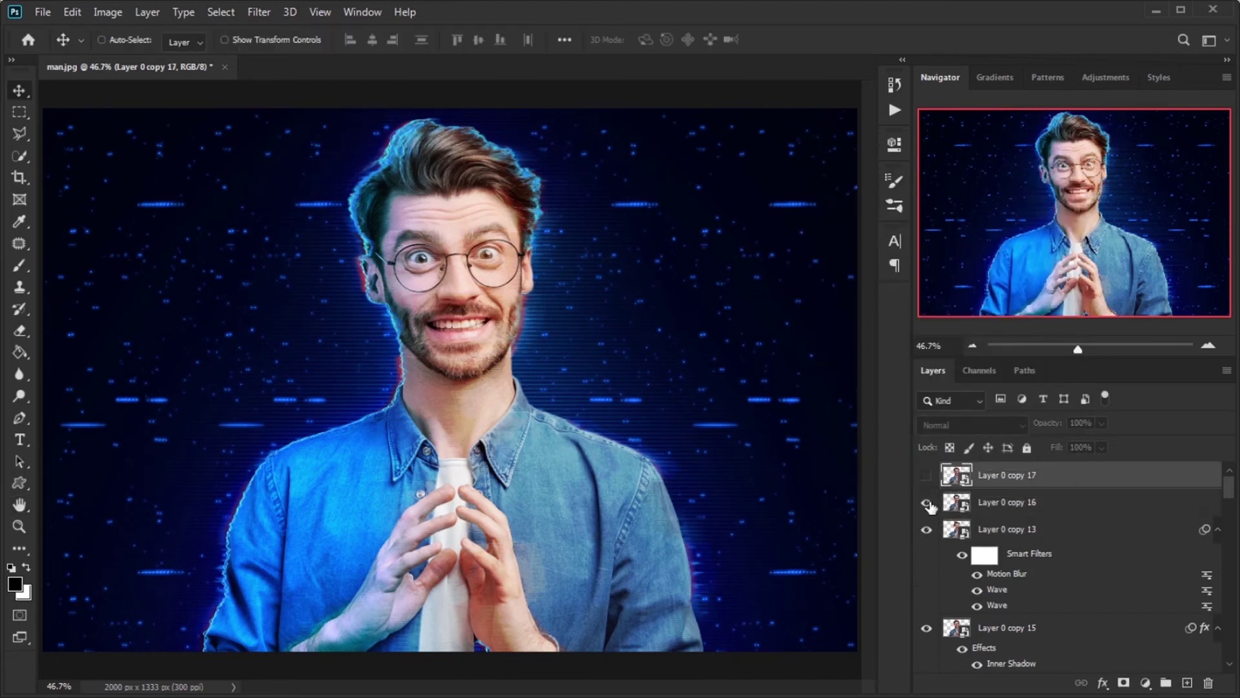
# - Set Layer 0 copy 16 to 60% opacity with a blue hologram Gradient Overlay in Vivid Light
pyautogui.click(1008, 503)
pyautogui.write('60')
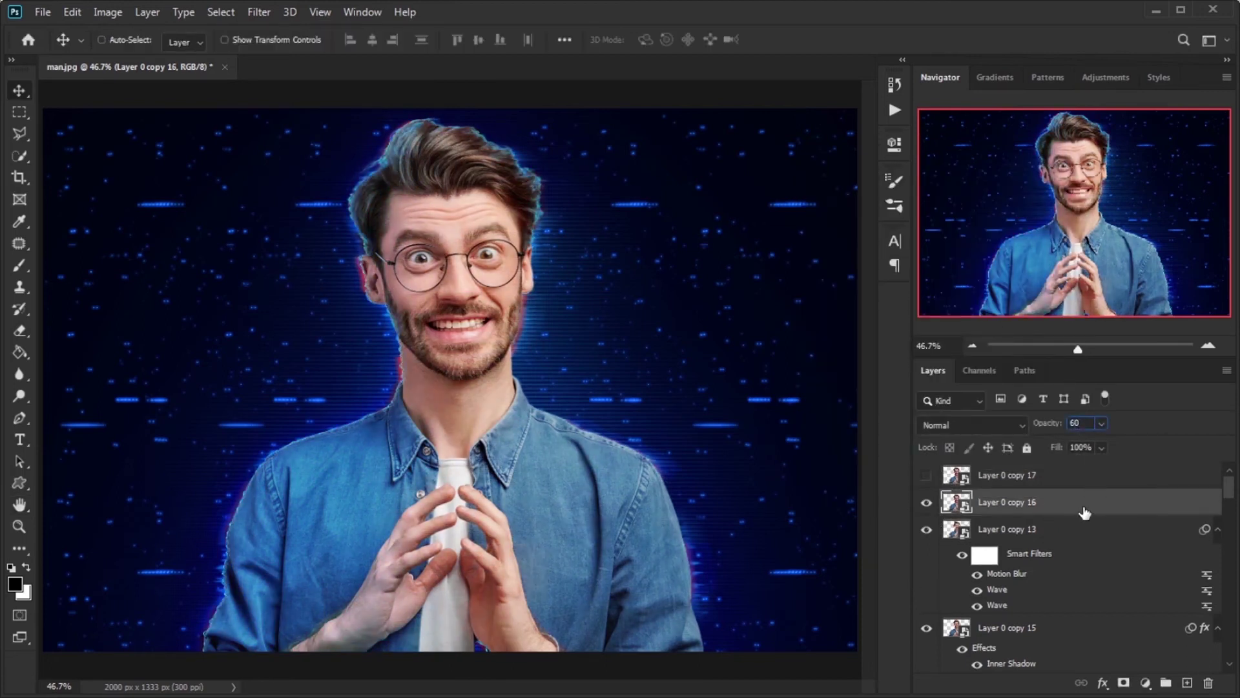
pyautogui.rightClick(1132, 507)
pyautogui.click(1187, 12)
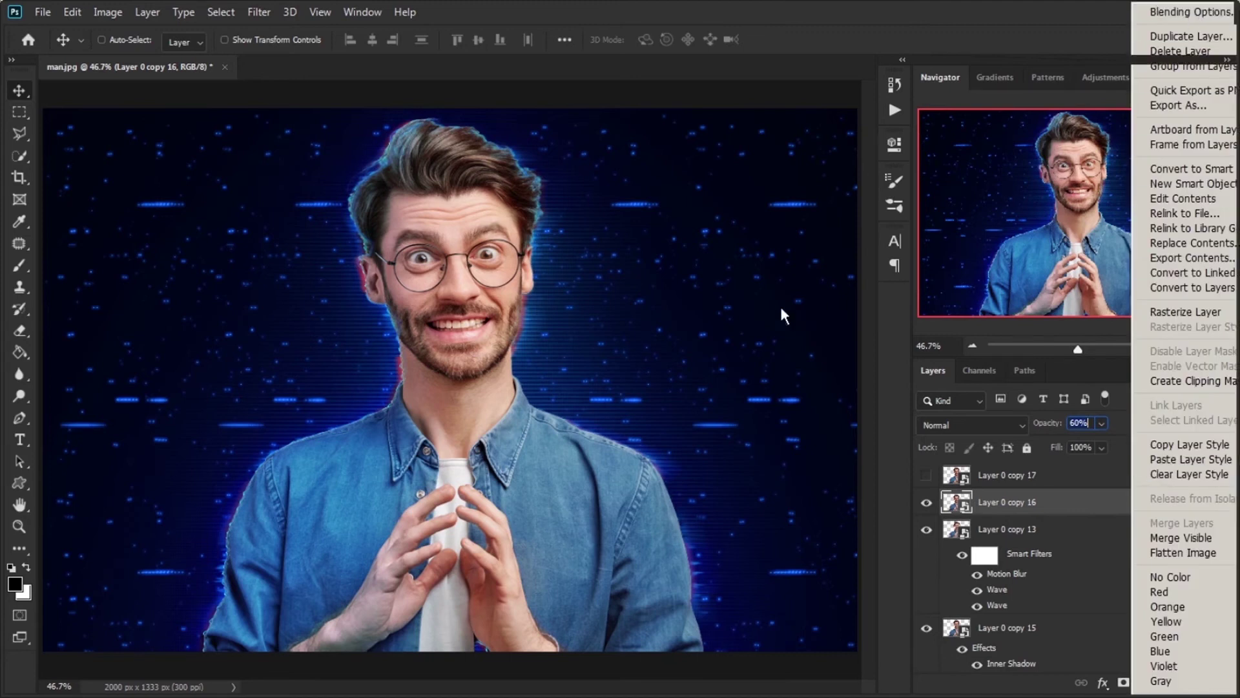
pyautogui.click(632, 544)
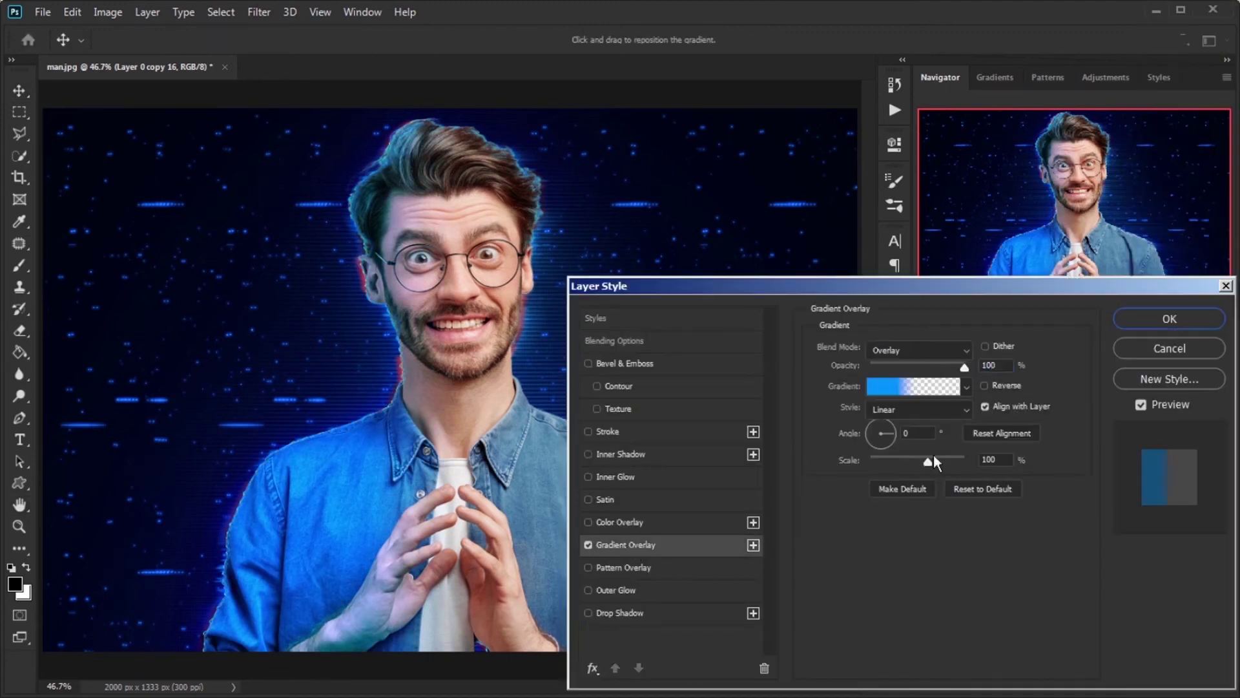
pyautogui.click(967, 387)
pyautogui.click(846, 510)
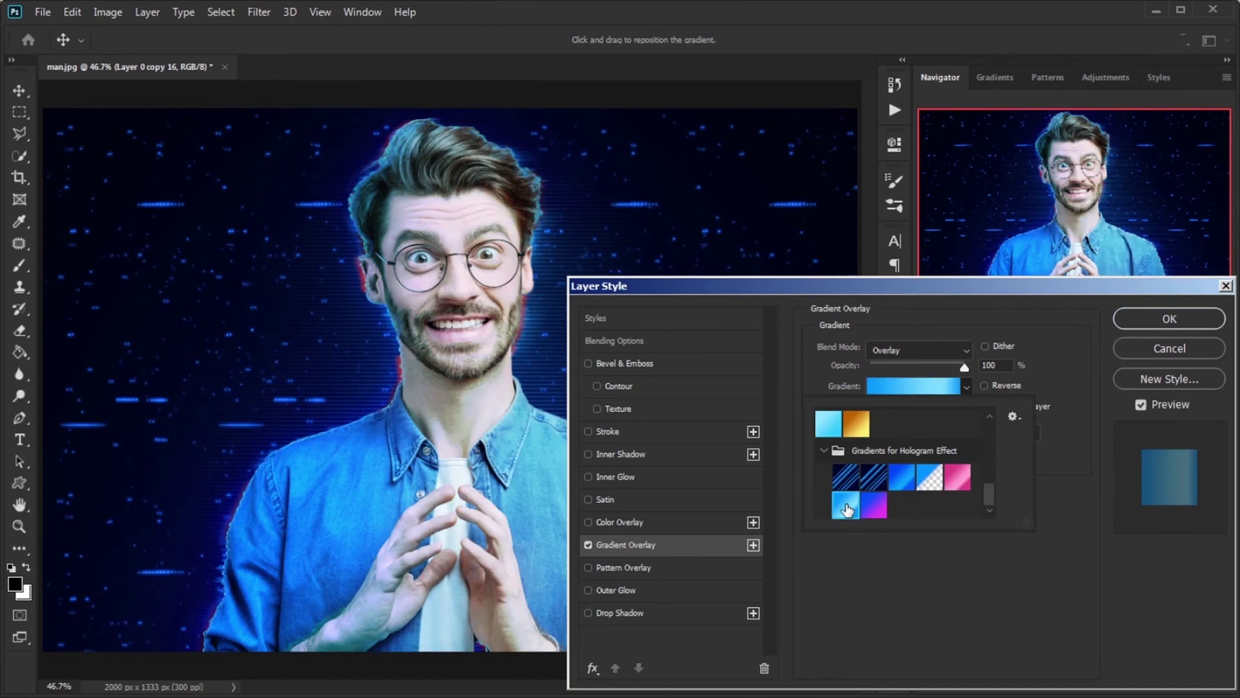
pyautogui.click(846, 511)
pyautogui.click(882, 350)
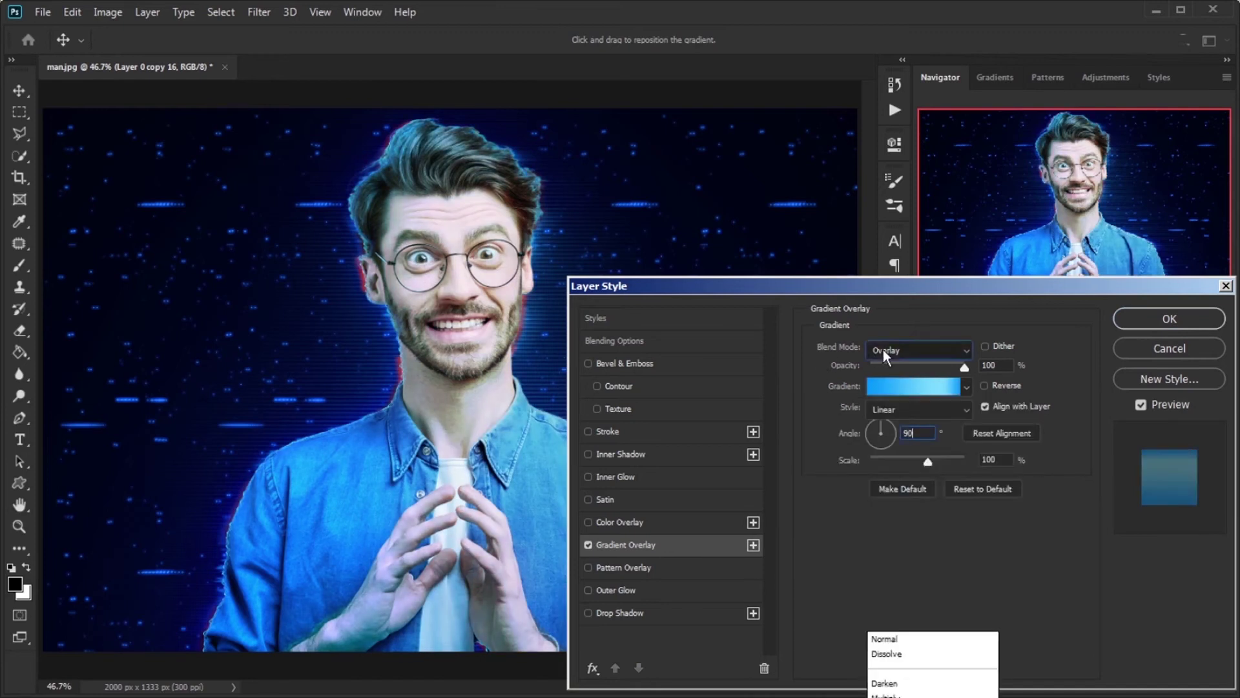
pyautogui.click(904, 519)
pyautogui.click(1170, 319)
# - Set up a Wave filter with 9 generators and wavelength 297–298
pyautogui.click(259, 11)
pyautogui.moveTo(416, 224)
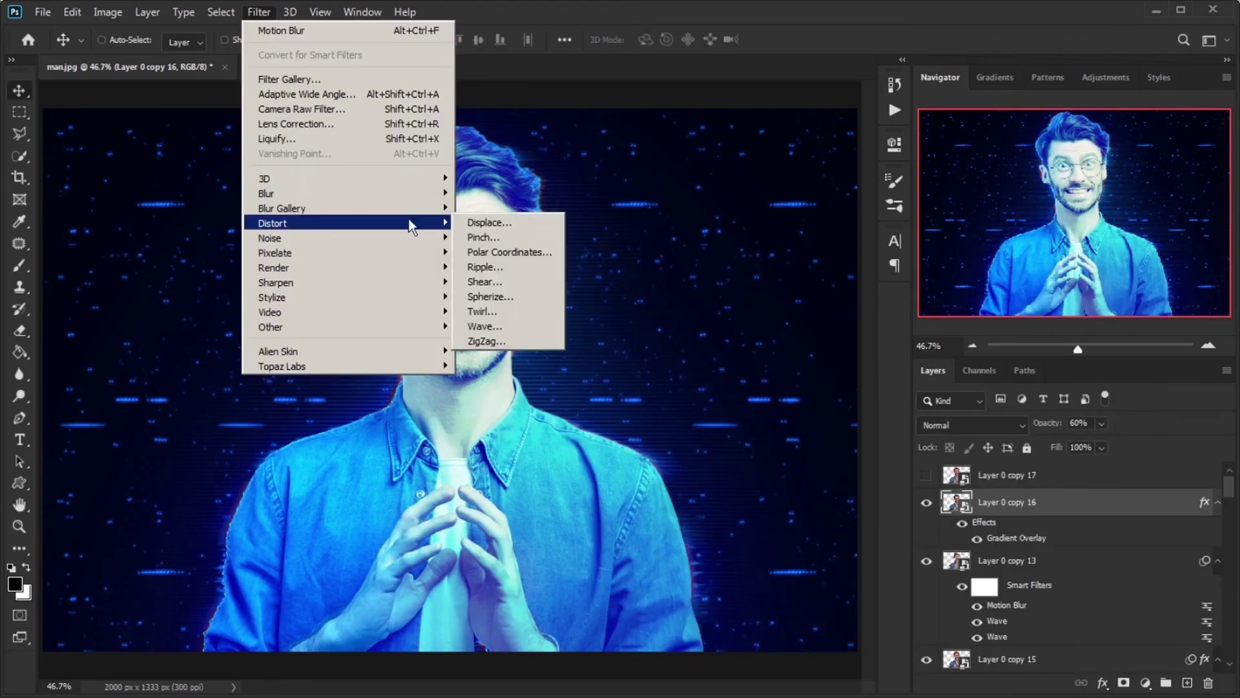
pyautogui.click(525, 325)
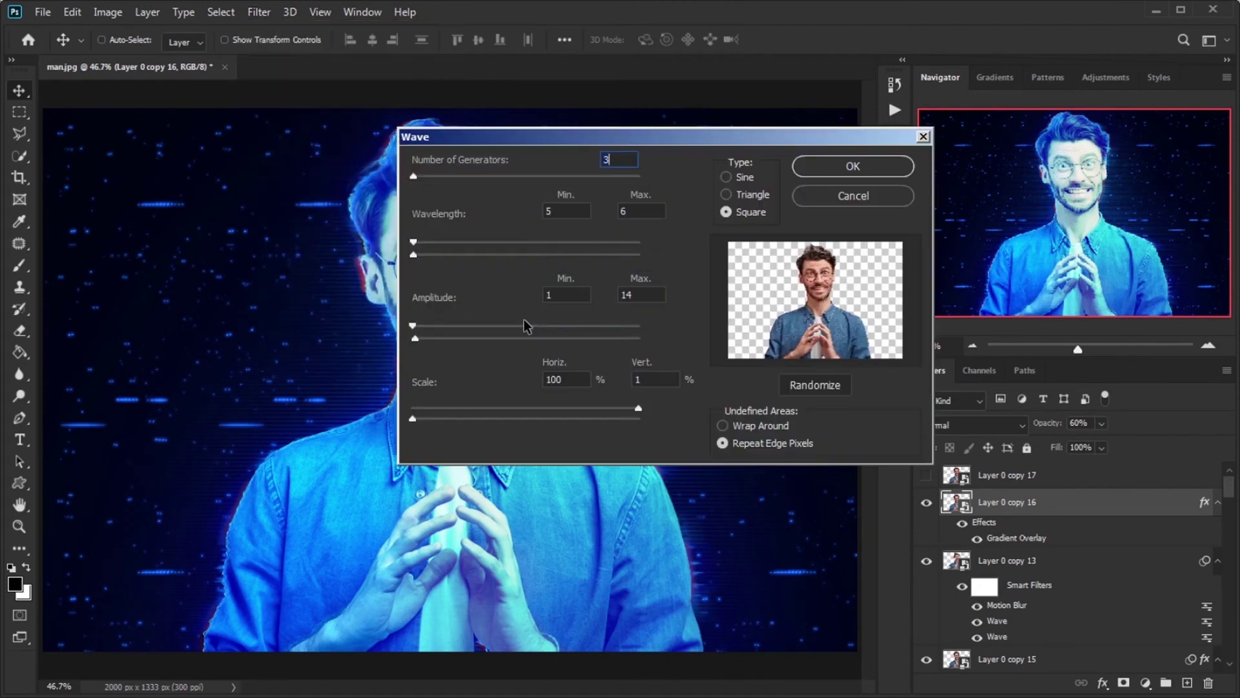
pyautogui.write('9297')
pyautogui.press('Tab')
# - Apply two square Wave smart filters, the second with 3 generators and wavelength 5–6
pyautogui.write('298')
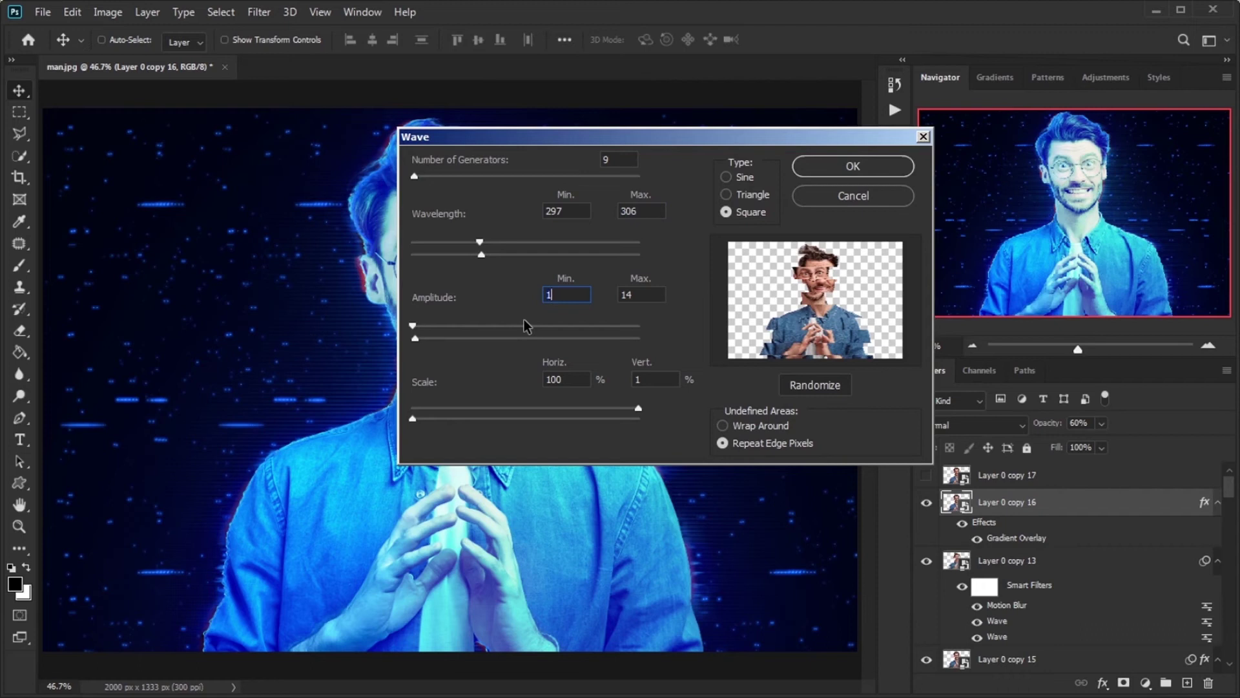
# - Set up a Wave filter with 9 generators and wavelength 297–298
# - Apply two square Wave smart filters, the second with 3 generators and wavelength 5–6
pyautogui.write('25')
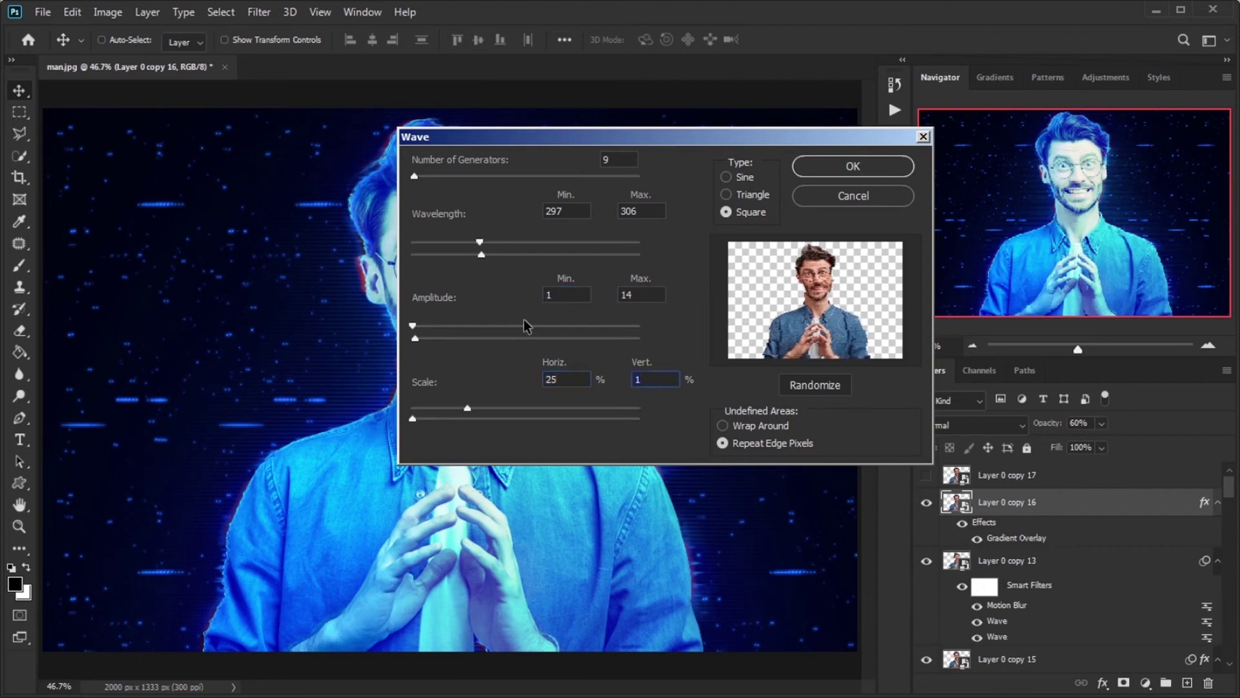
pyautogui.click(818, 169)
pyautogui.click(262, 14)
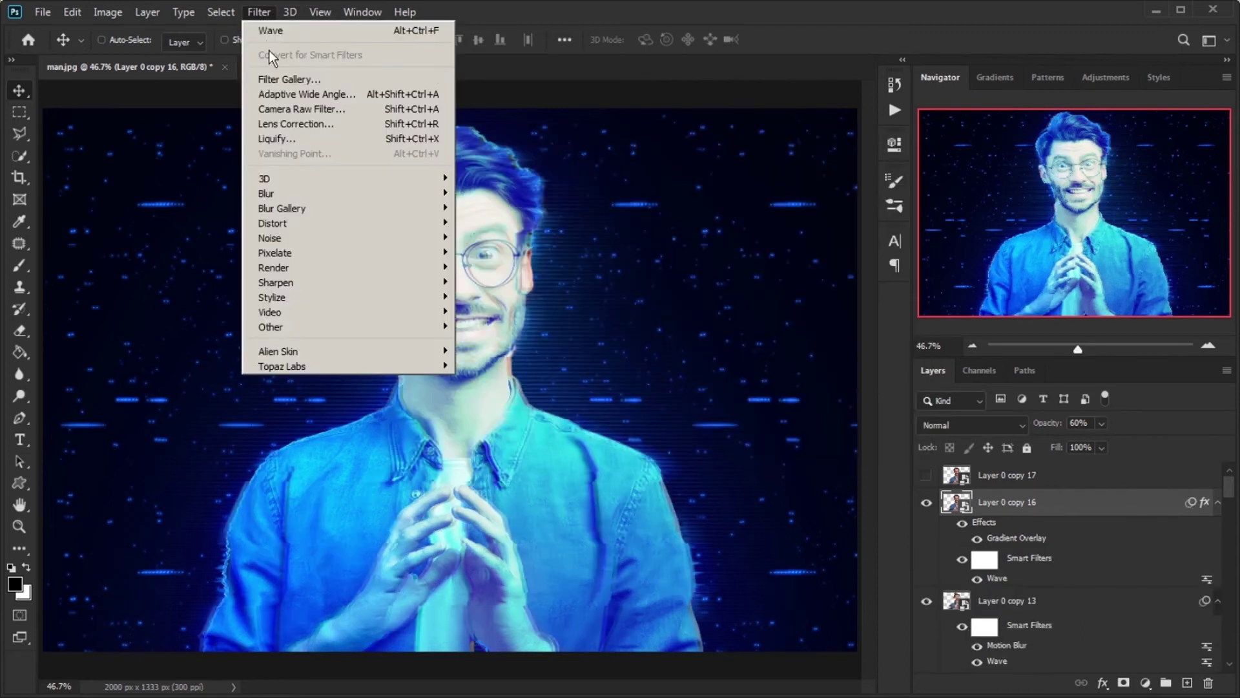
pyautogui.moveTo(336, 223)
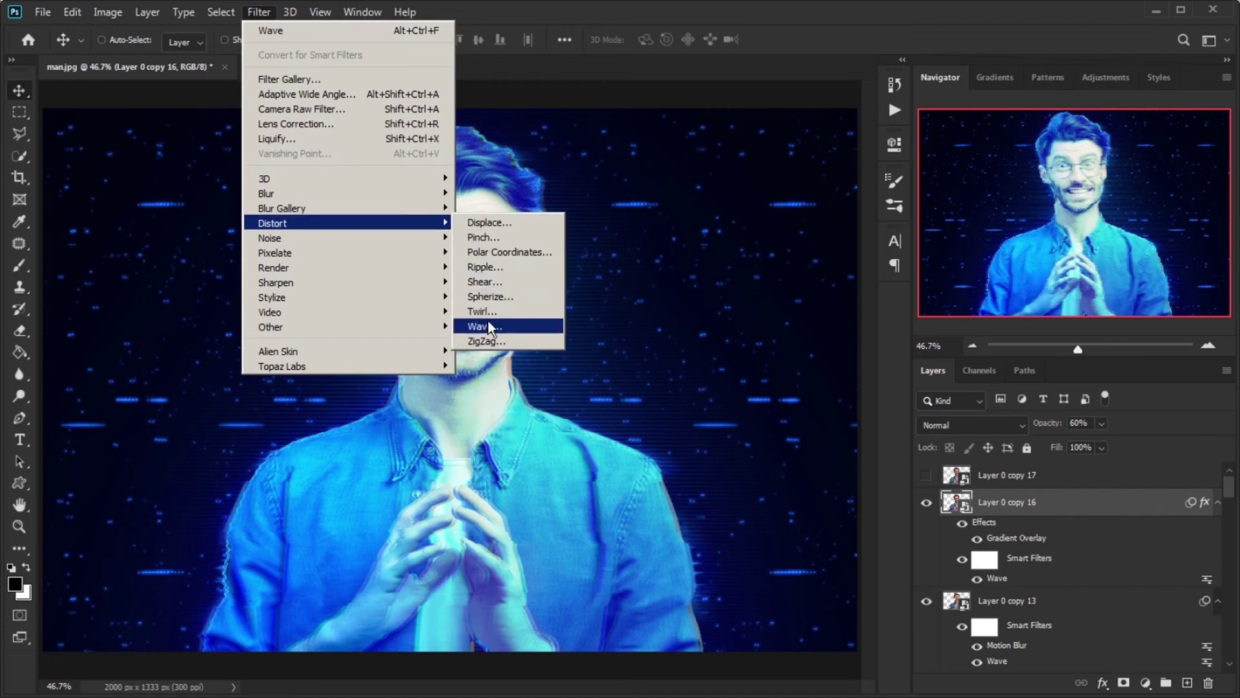
pyautogui.click(487, 321)
pyautogui.write('3')
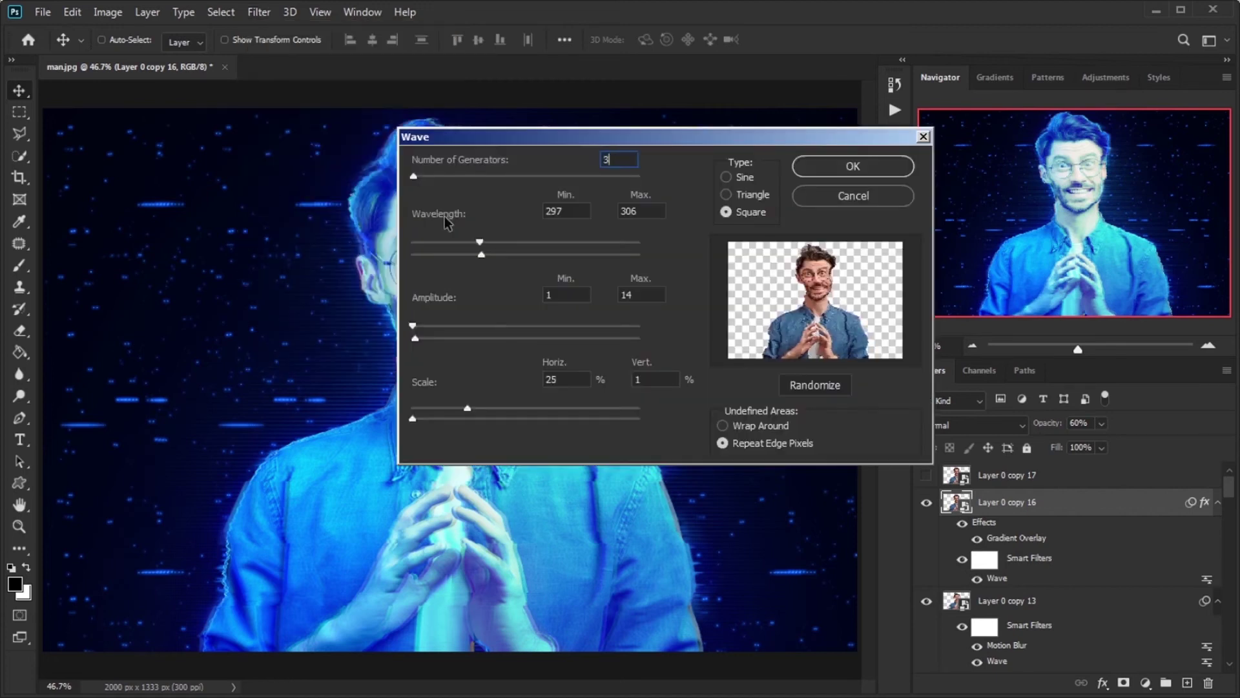
pyautogui.press('Tab')
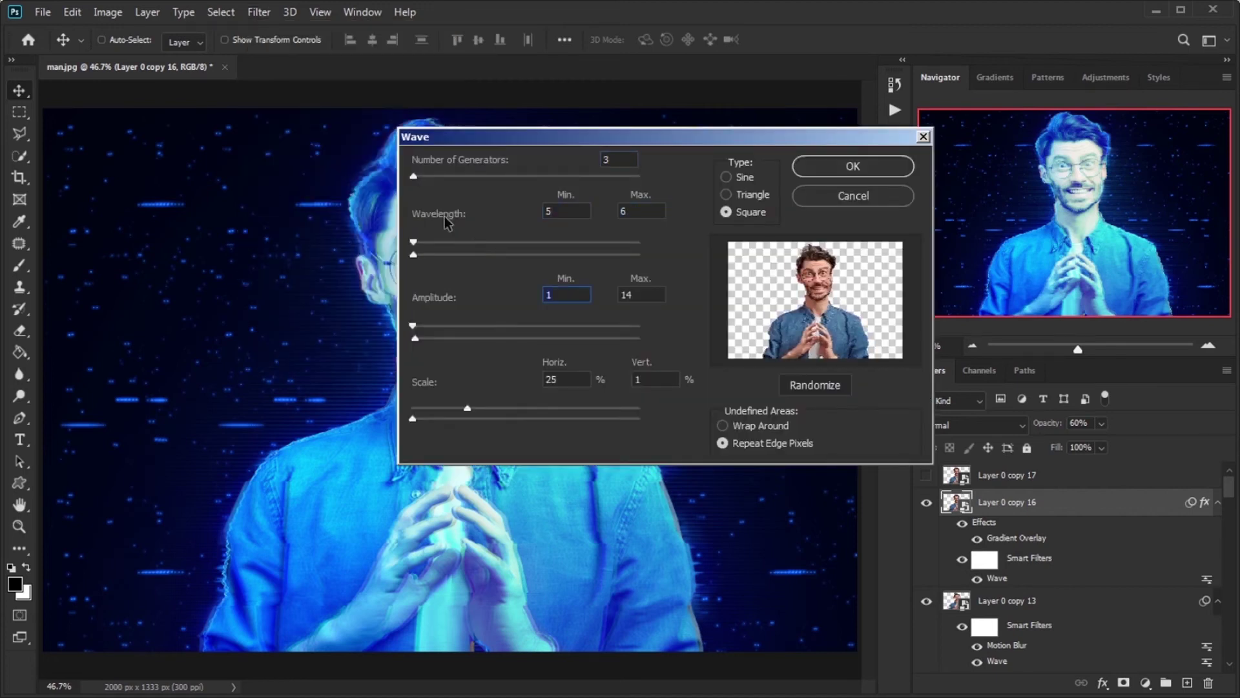
pyautogui.click(852, 166)
# - Add a 26-pixel Motion Blur smart filter to Layer 0 copy 16
pyautogui.click(260, 12)
pyautogui.moveTo(304, 187)
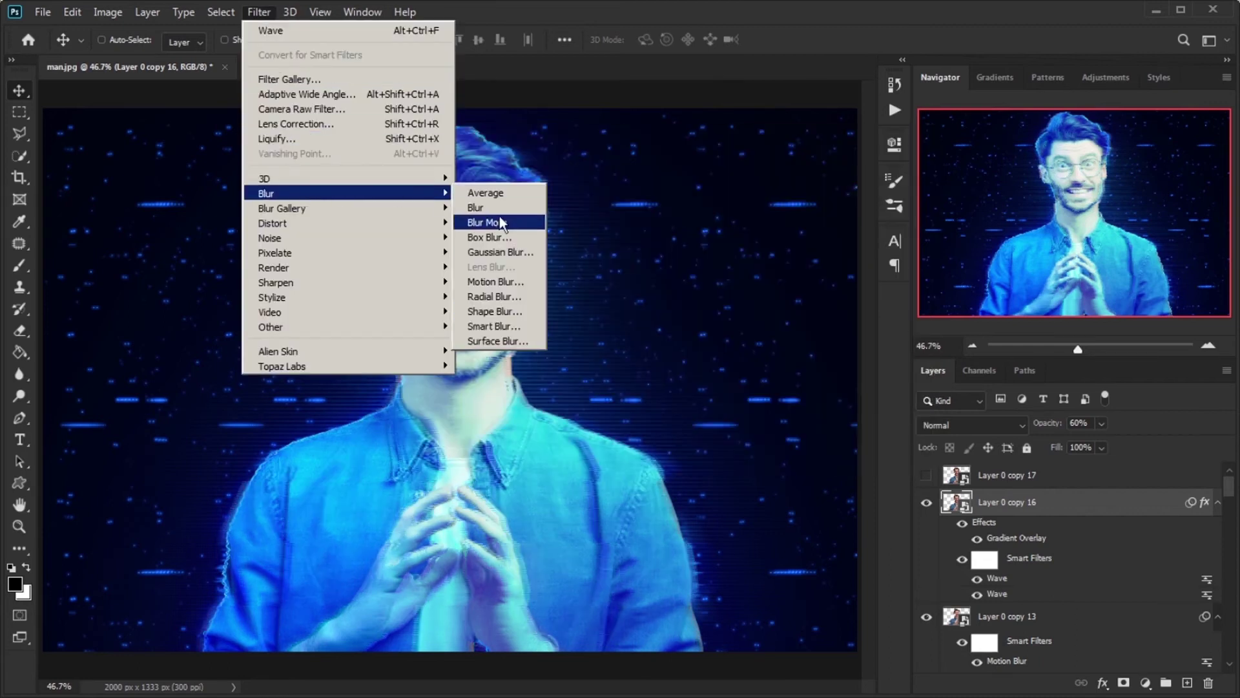
pyautogui.click(514, 281)
pyautogui.click(1021, 200)
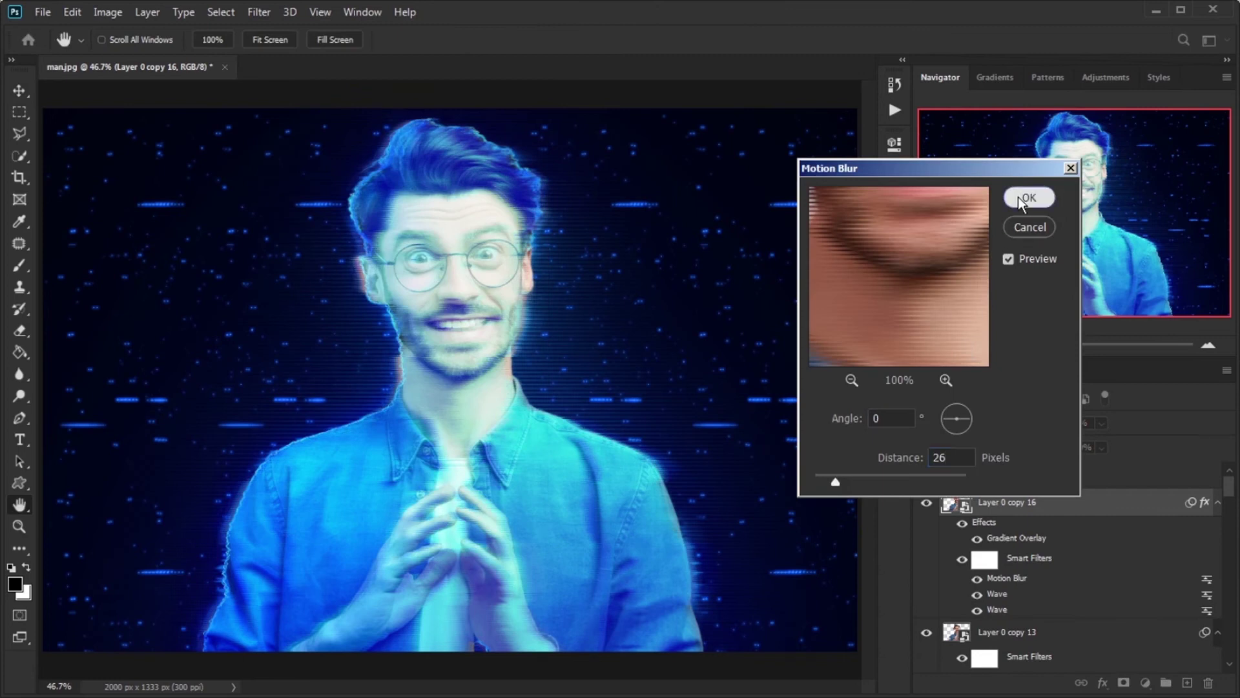
# - Add a layer mask and select the image's right half with a 40 px feathered Polygonal Lasso
pyautogui.click(1125, 684)
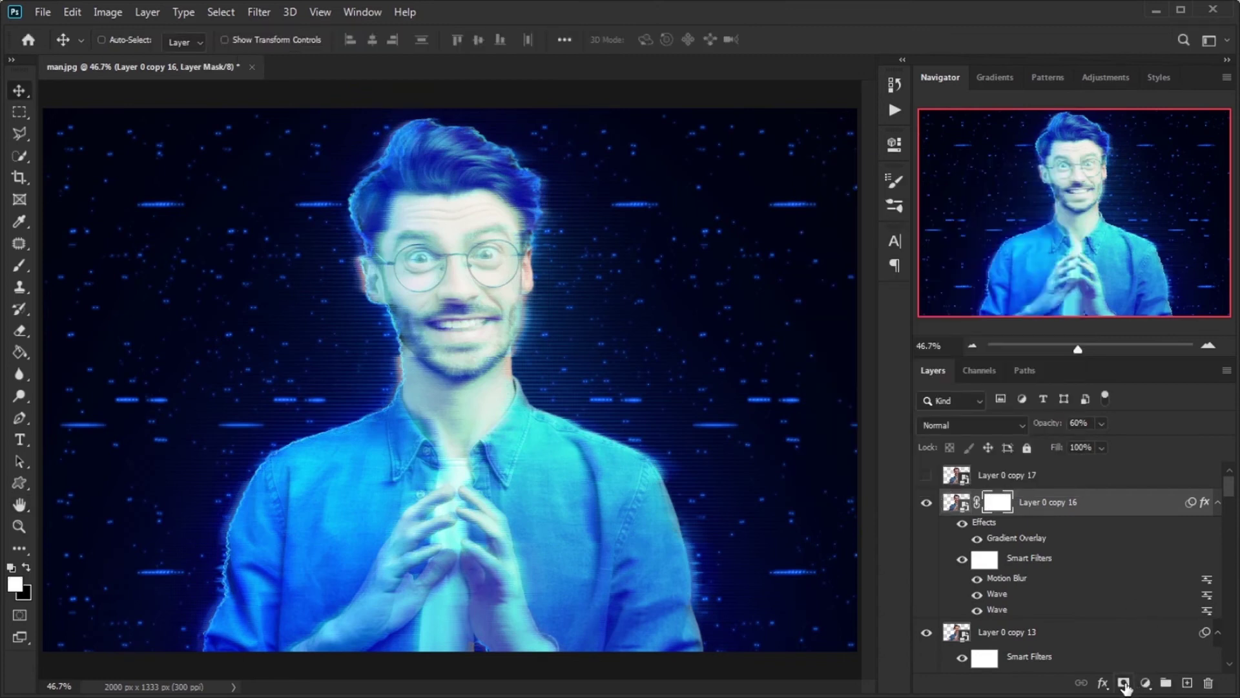
pyautogui.rightClick(19, 134)
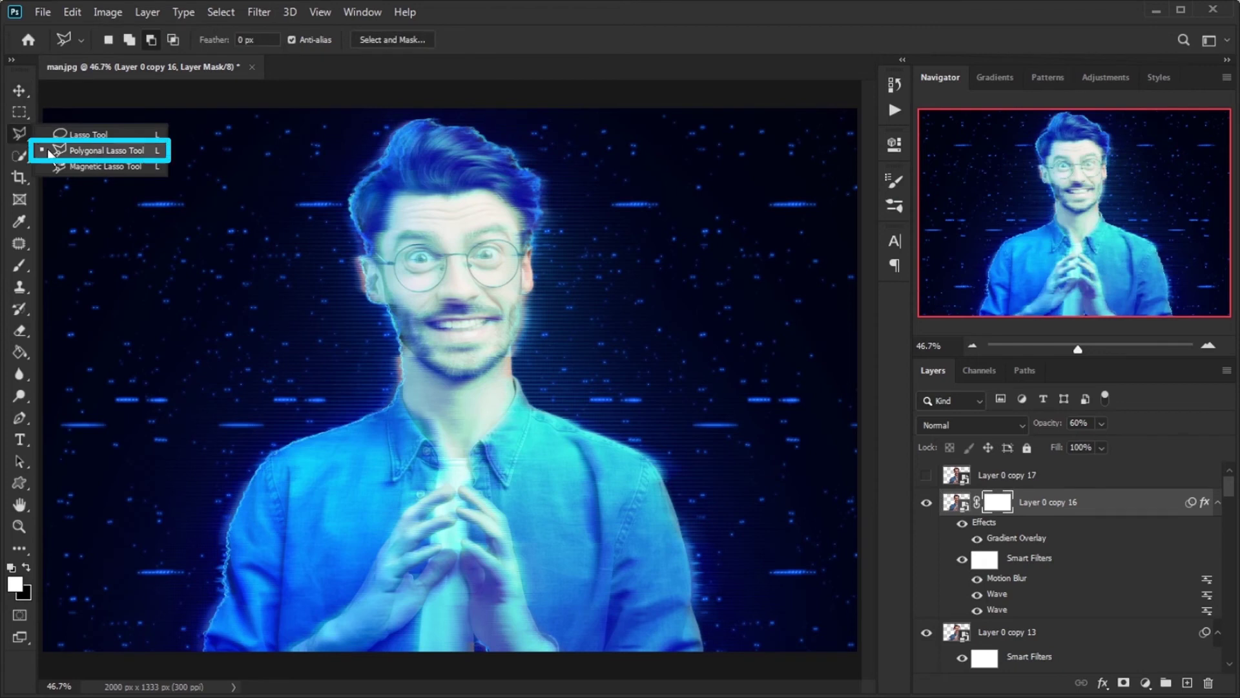
pyautogui.click(49, 154)
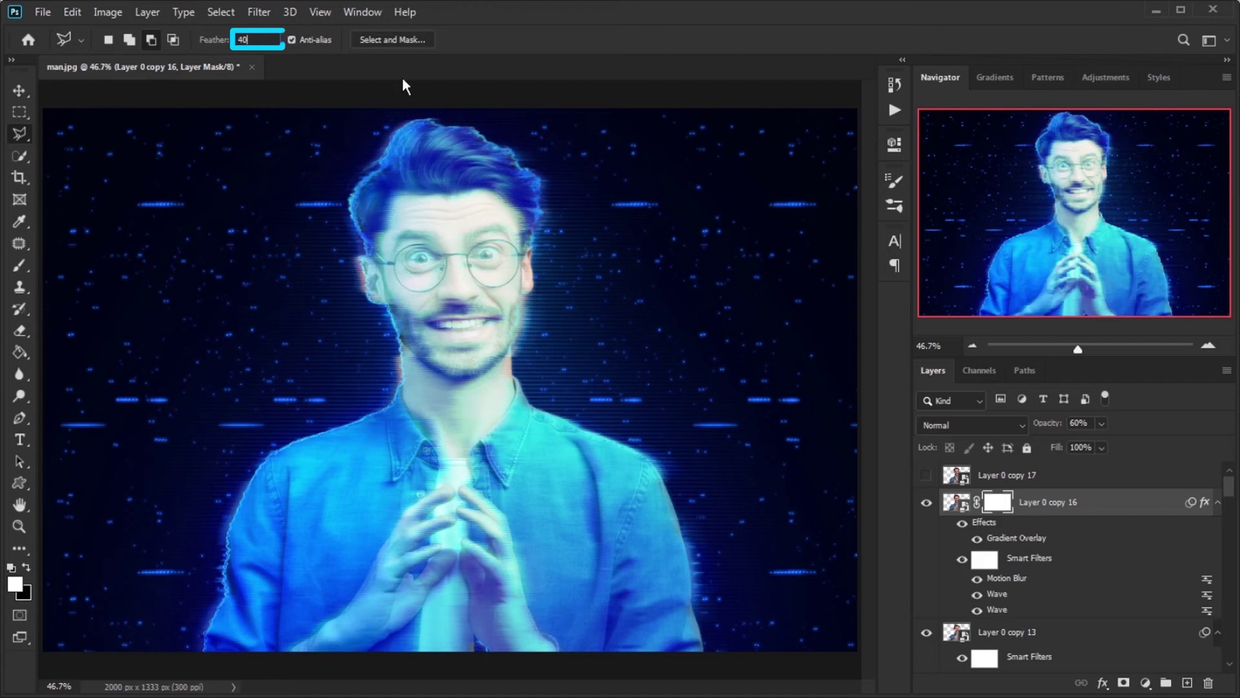
pyautogui.click(419, 89)
pyautogui.click(444, 92)
pyautogui.click(475, 678)
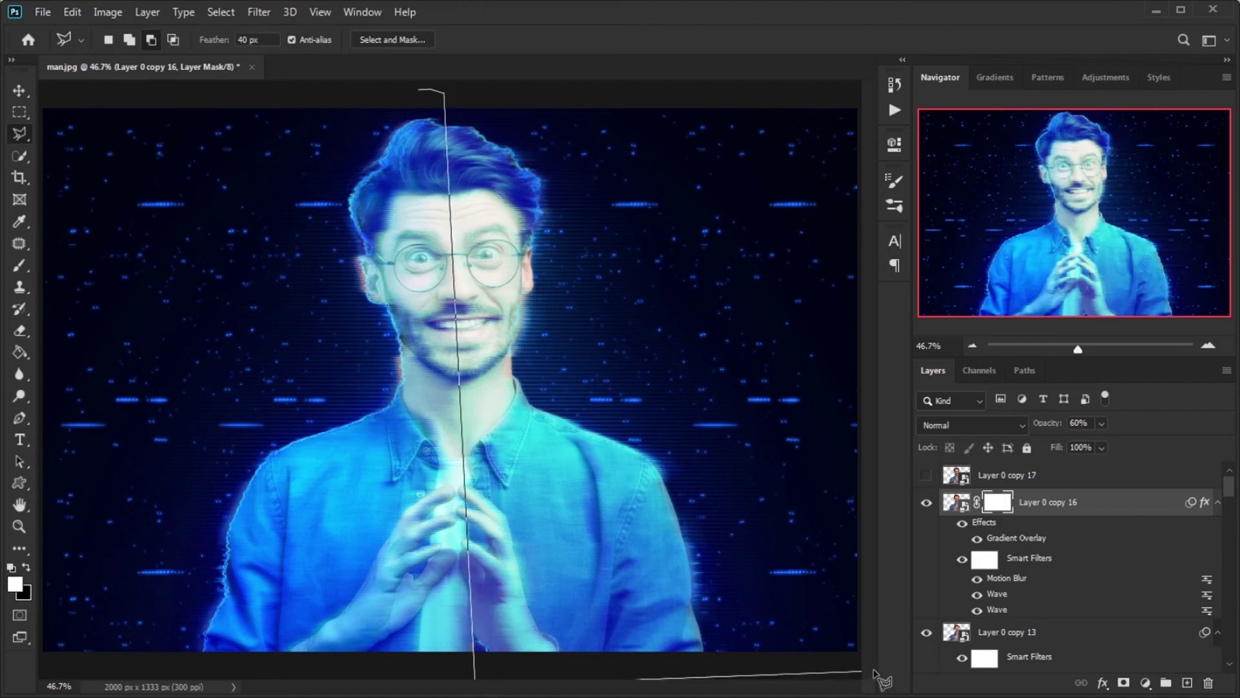
pyautogui.click(873, 672)
pyautogui.click(862, 91)
pyautogui.click(418, 89)
# - Fill the selected mask area with black, deselect, and duplicate the layer
pyautogui.press('x')
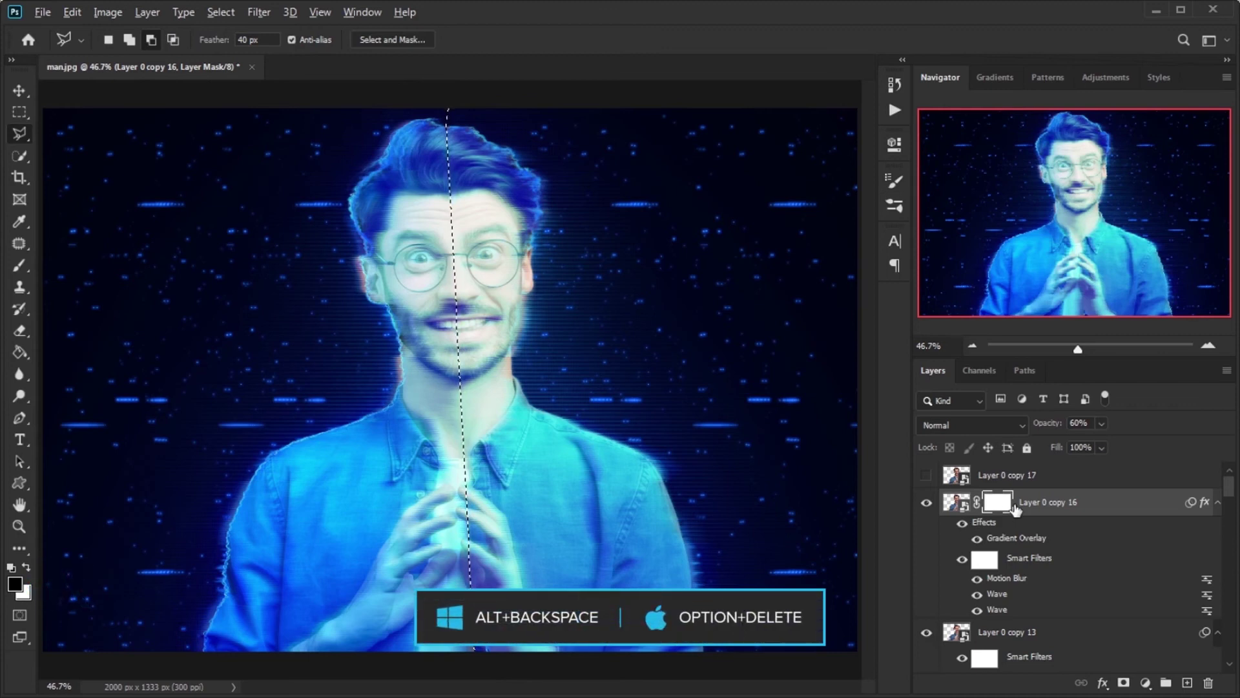
pyautogui.hotkey('alt', 'BackSpace')
pyautogui.hotkey('ctrl', 'd')
pyautogui.click(1034, 478)
pyautogui.hotkey('ctrl', 'j')
# - Show Layer 0 copy 17 and lower its fill to 0%
pyautogui.press('v')
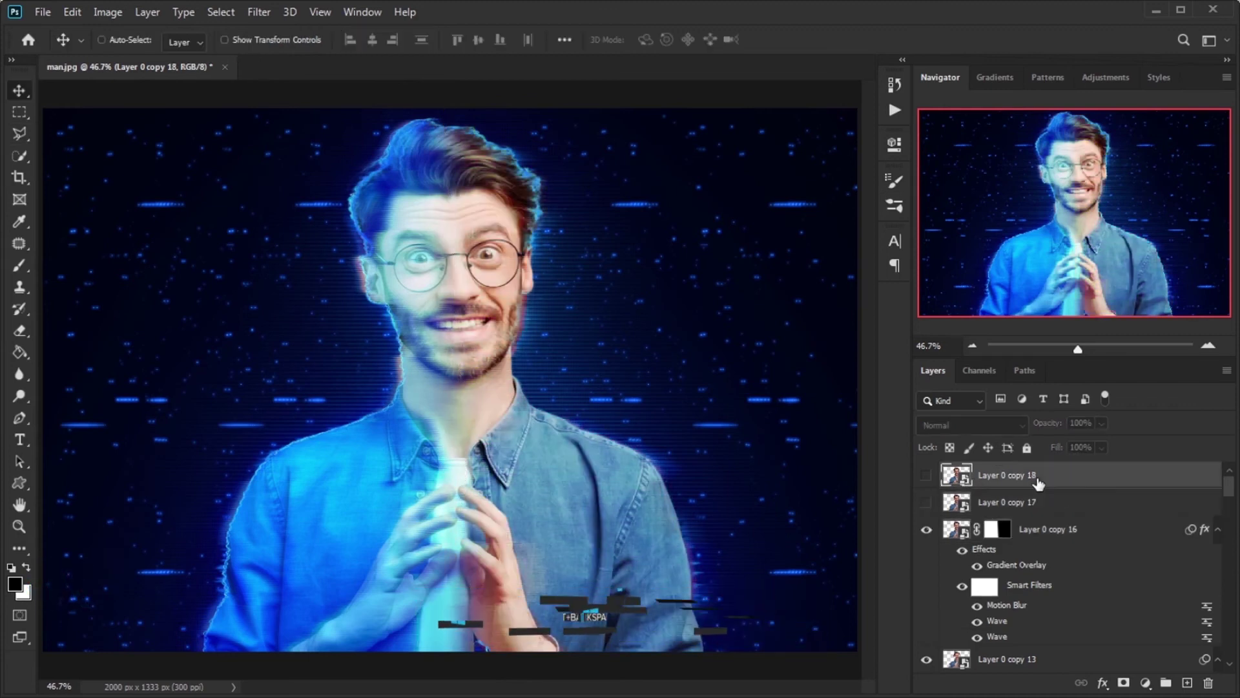
pyautogui.click(927, 501)
pyautogui.click(1059, 501)
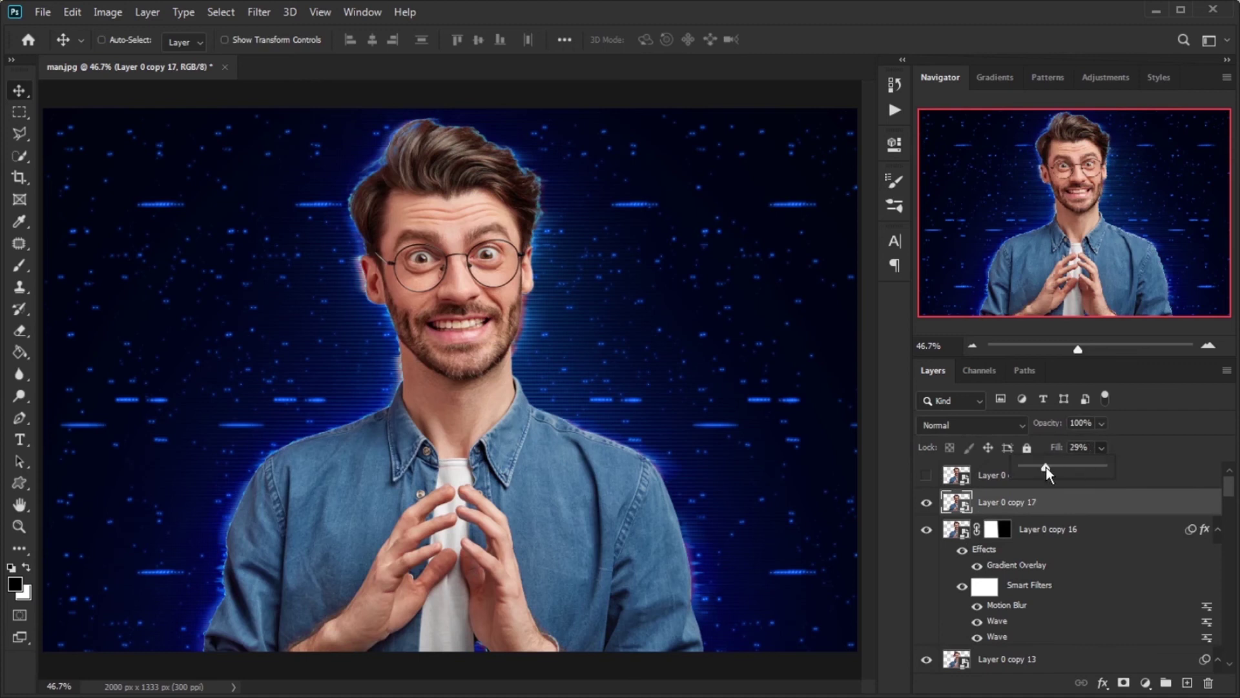
pyautogui.moveTo(1045, 467); pyautogui.dragTo(1018, 467)
# - Add an Overlay inner shadow in #006cff, distance 44, size 32, linear contour
pyautogui.rightClick(1121, 509)
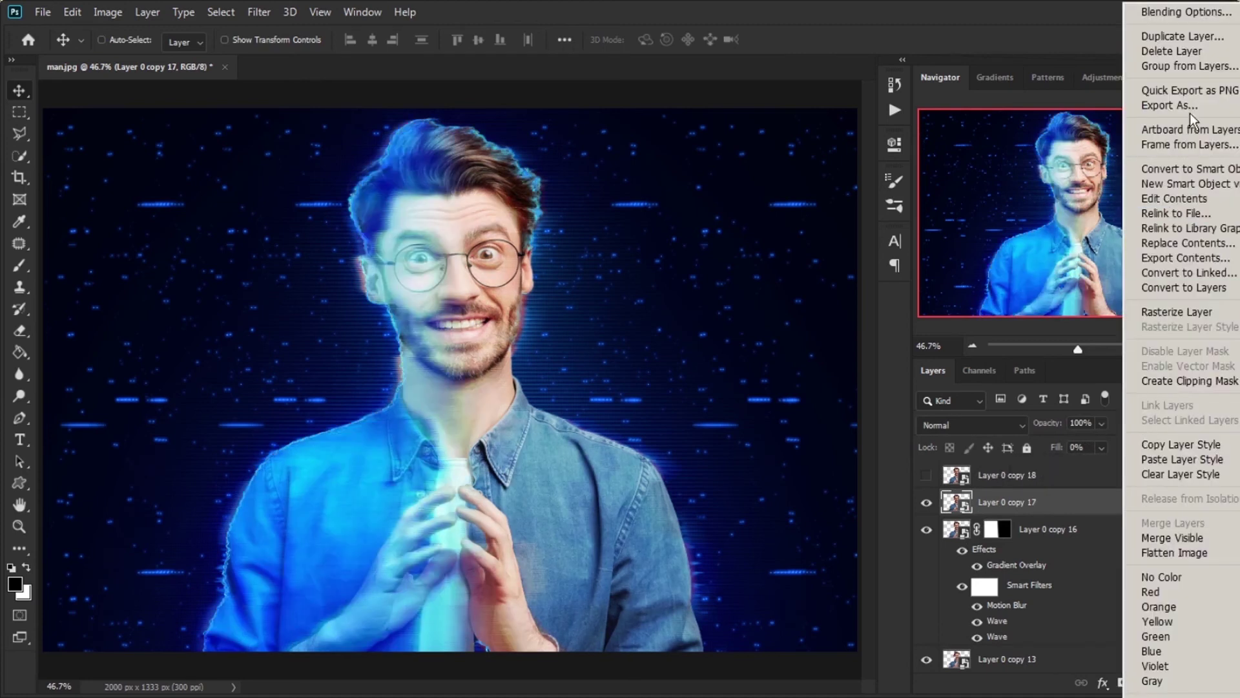
pyautogui.click(1190, 12)
pyautogui.click(661, 454)
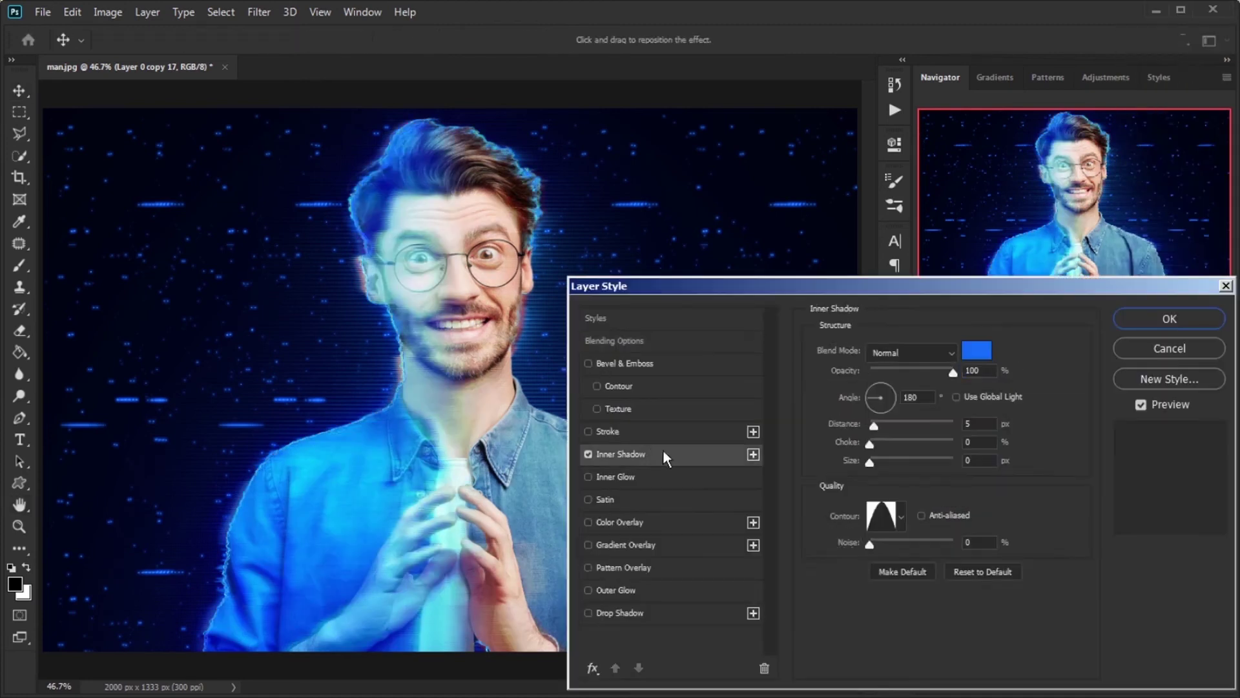
pyautogui.click(886, 354)
pyautogui.click(936, 468)
pyautogui.click(977, 351)
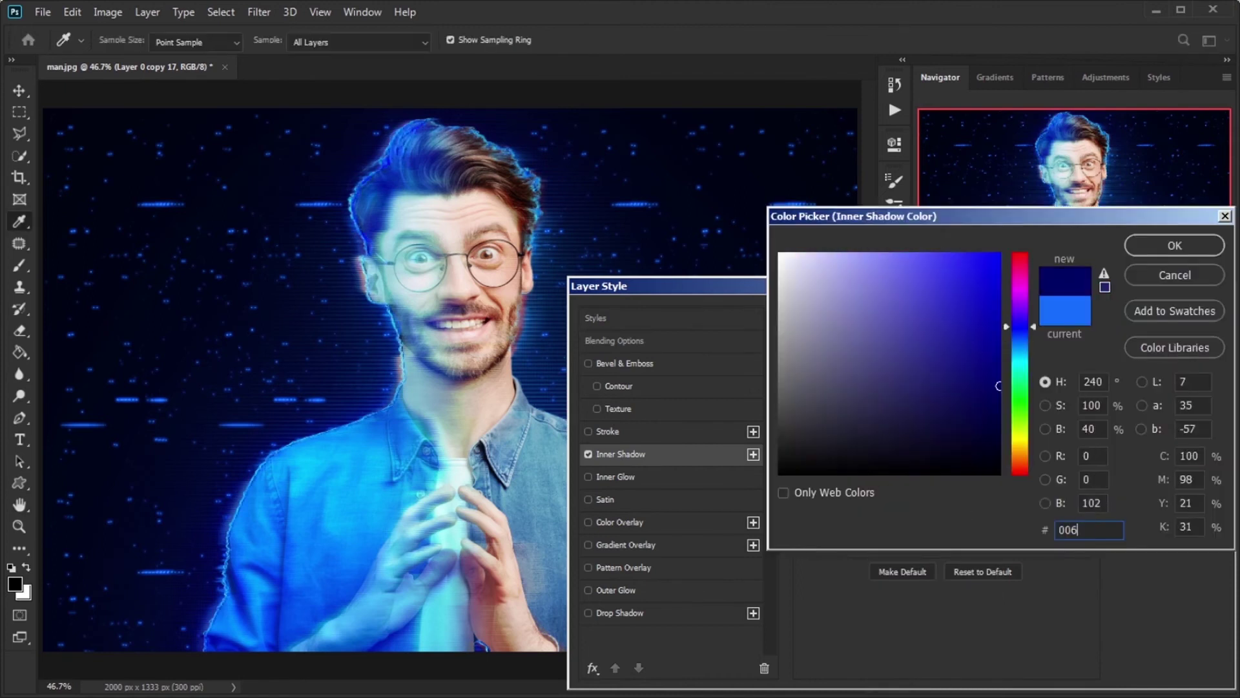
pyautogui.write('006cff')
pyautogui.press('Return')
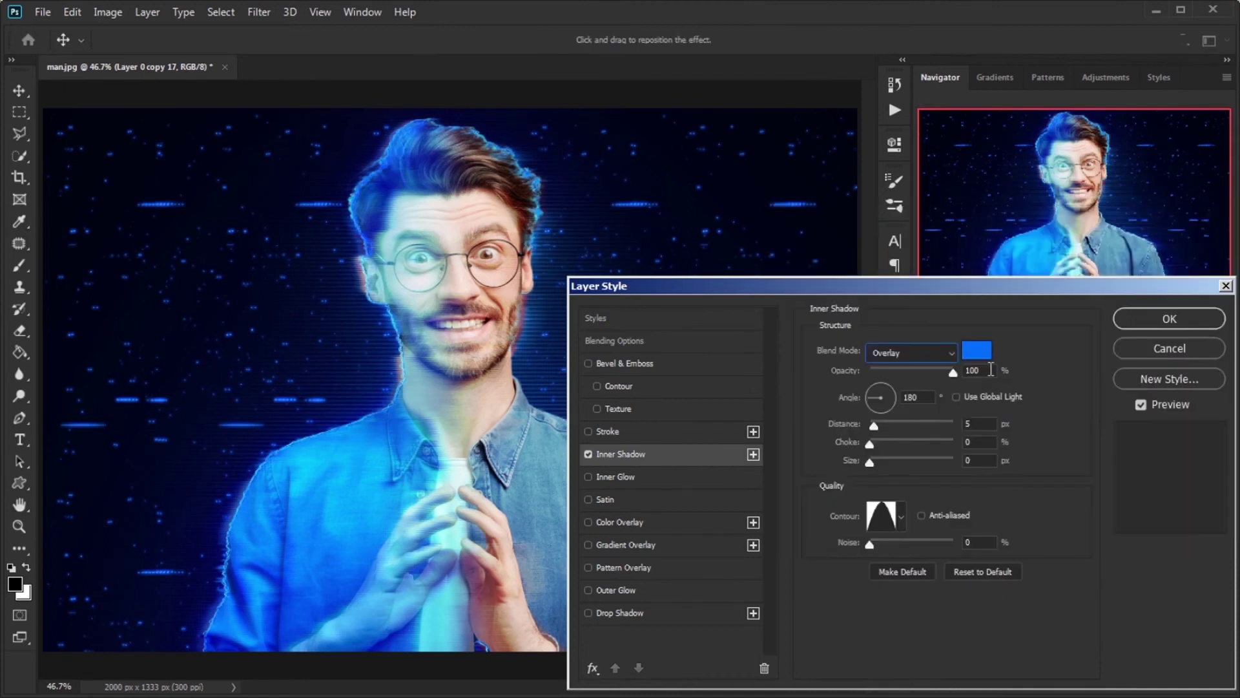
pyautogui.write('44')
pyautogui.press('Tab')
pyautogui.write('32')
pyautogui.click(901, 515)
pyautogui.doubleClick(805, 560)
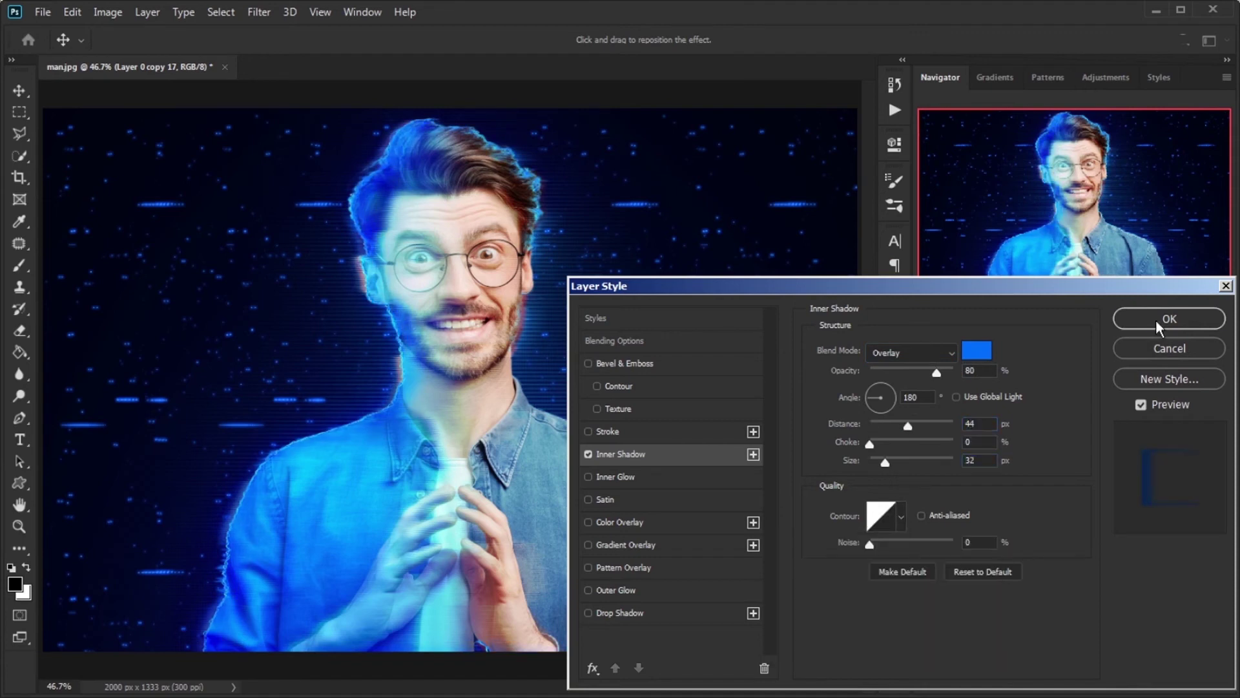
pyautogui.click(1166, 319)
# - Duplicate the layer and change its inner shadow to Screen, #00d2ff, distance 25
pyautogui.hotkey('ctrl', 'j')
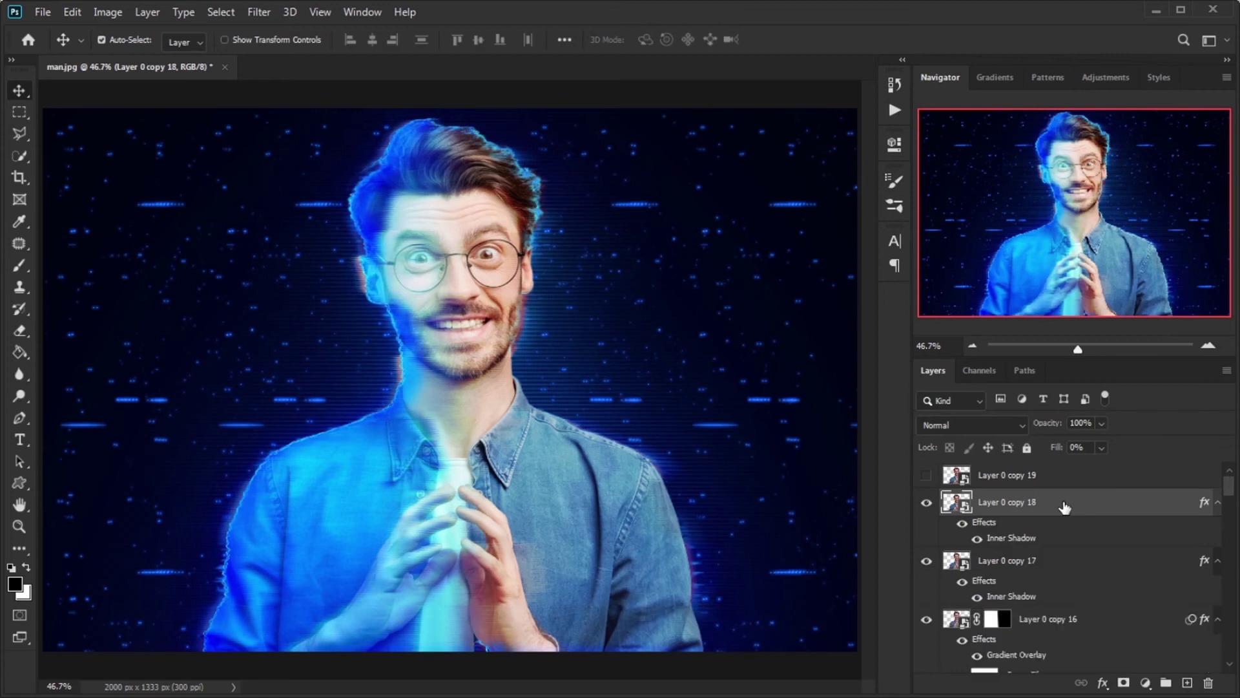
pyautogui.doubleClick(1014, 541)
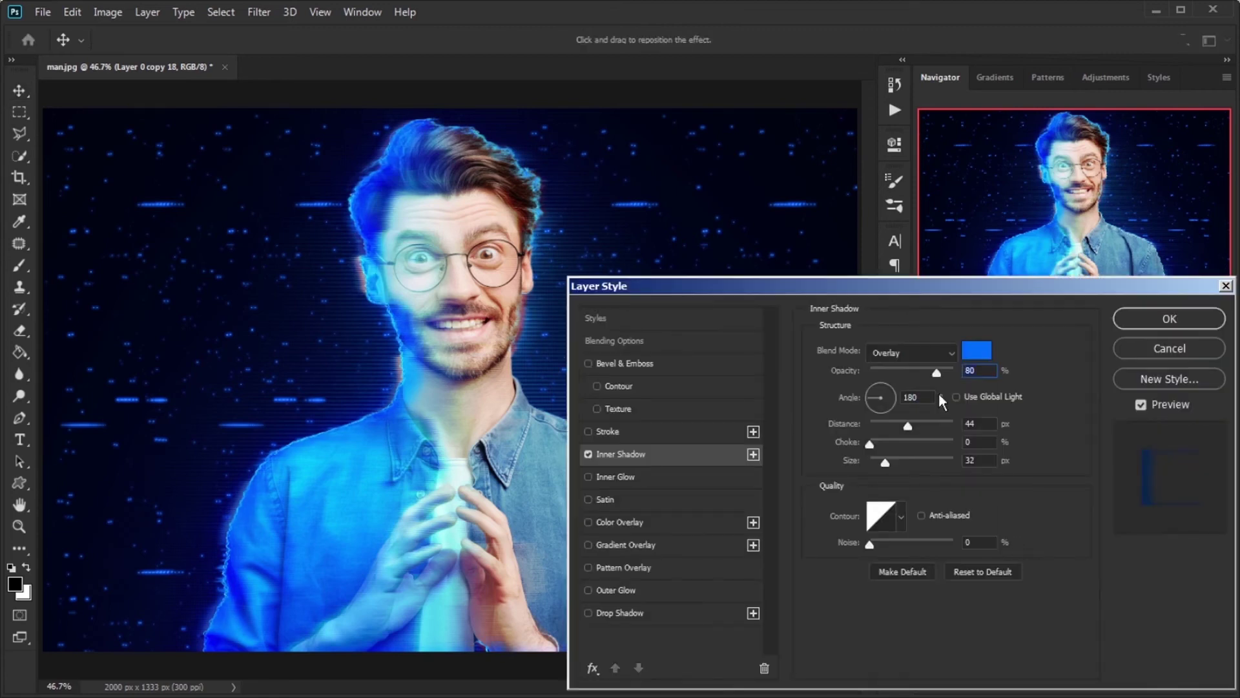
pyautogui.click(918, 353)
pyautogui.click(896, 398)
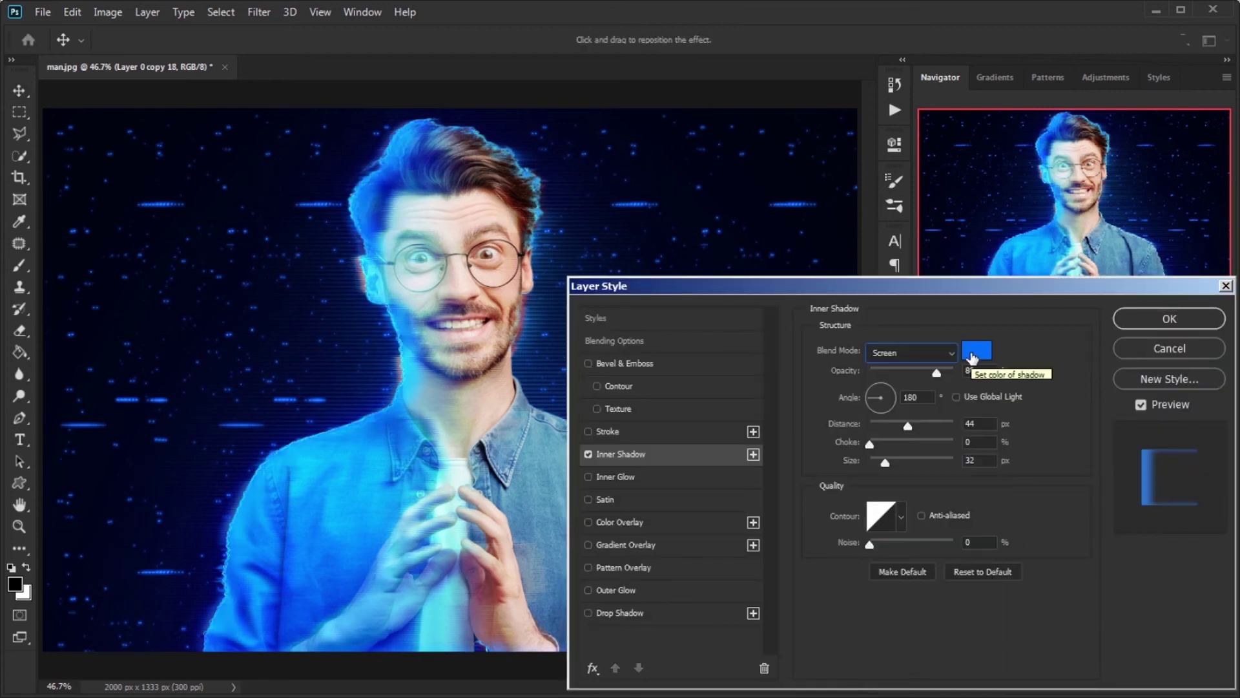
pyautogui.click(975, 350)
pyautogui.write('00d2ff')
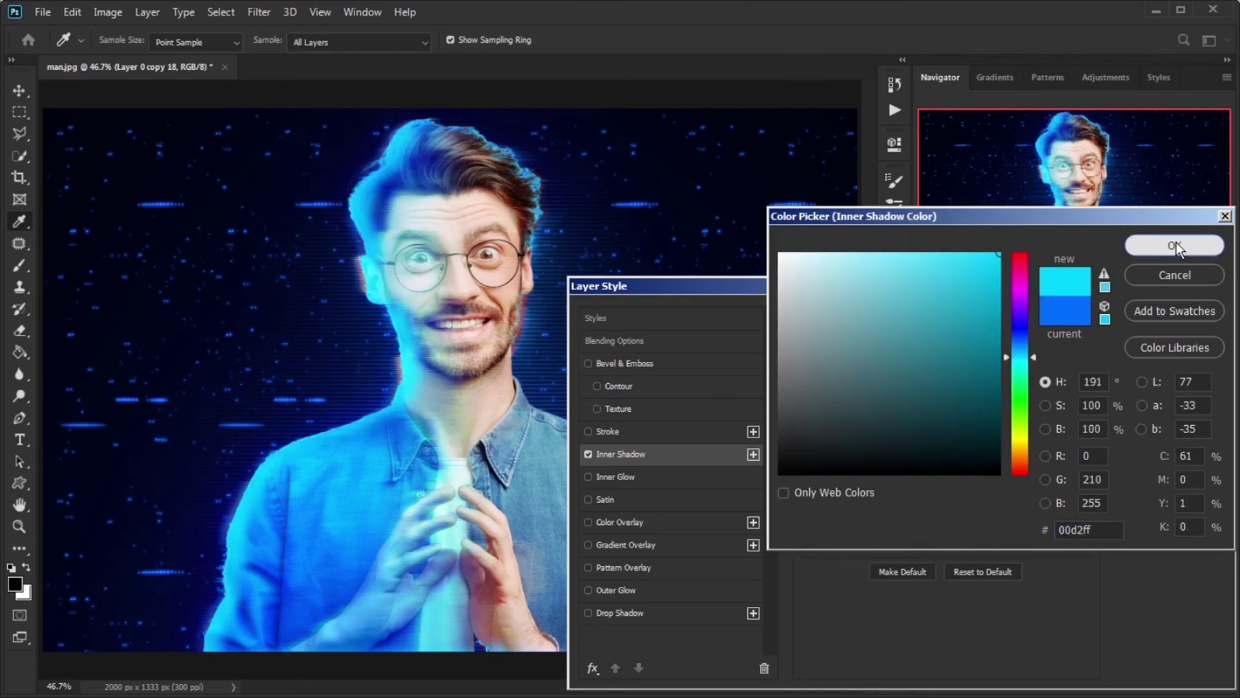
pyautogui.click(1174, 244)
pyautogui.doubleClick(978, 423)
pyautogui.write('25')
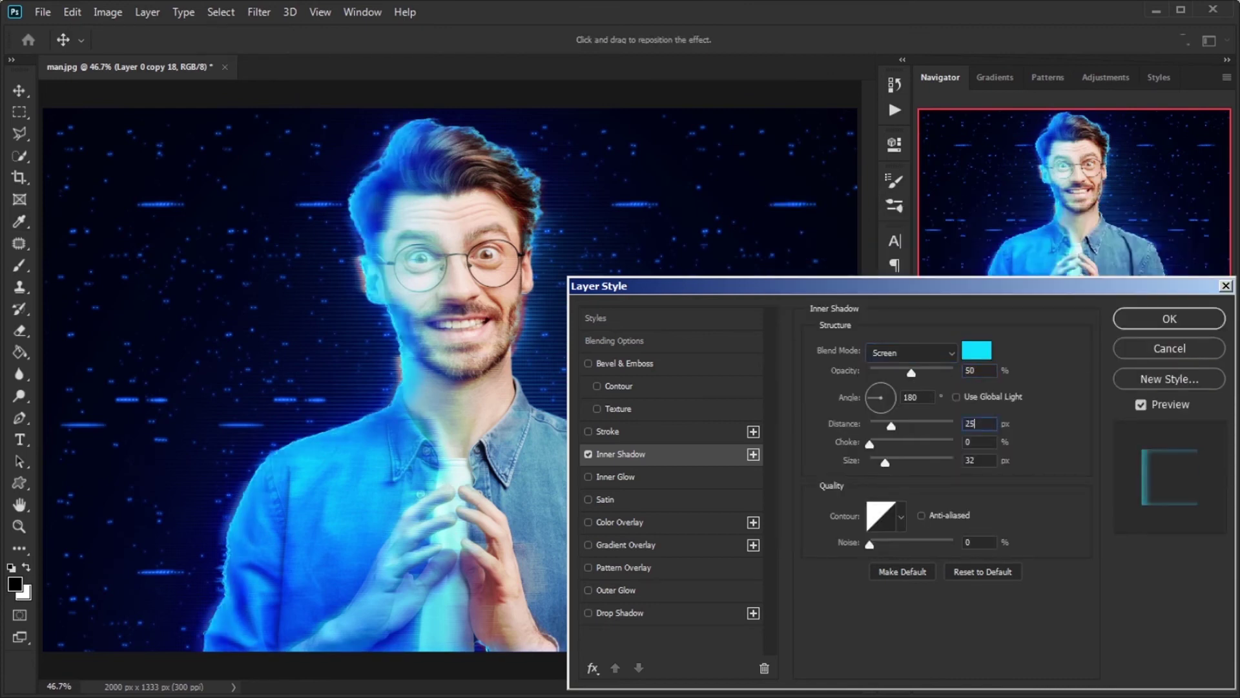
pyautogui.click(1170, 319)
pyautogui.click(259, 12)
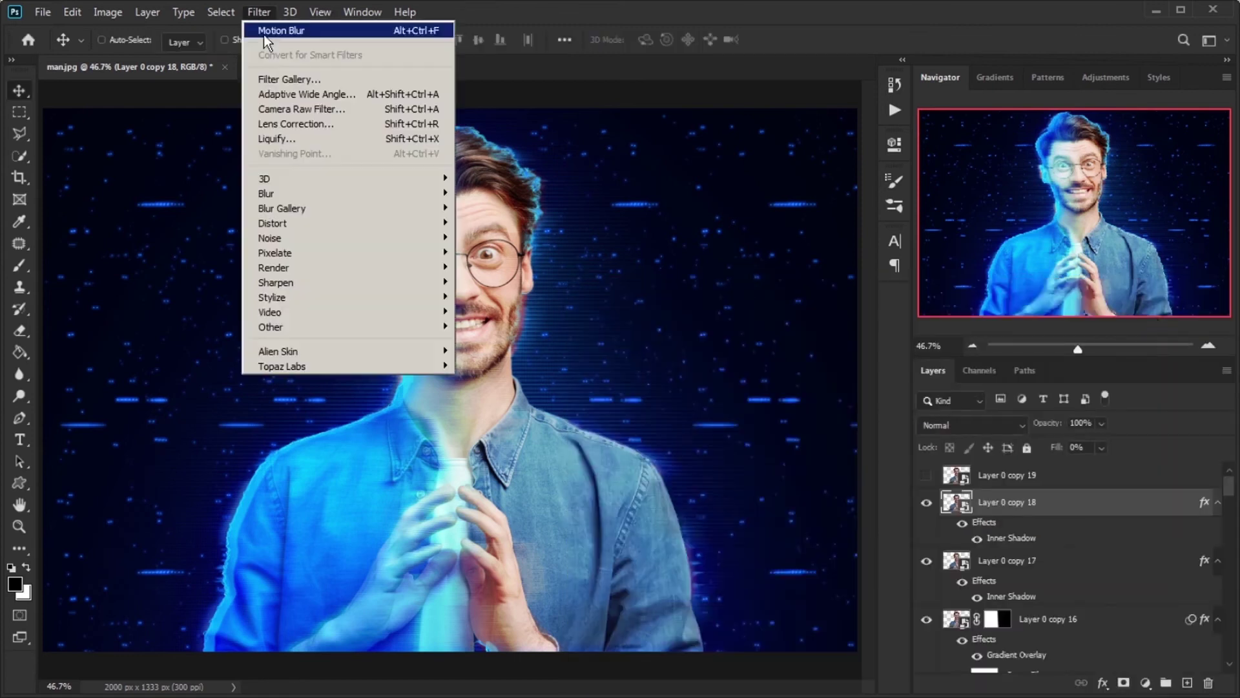
# - Apply a Wave filter with 9 generators, wavelength 297–306 and scale 25/1
pyautogui.moveTo(297, 223)
pyautogui.click(544, 323)
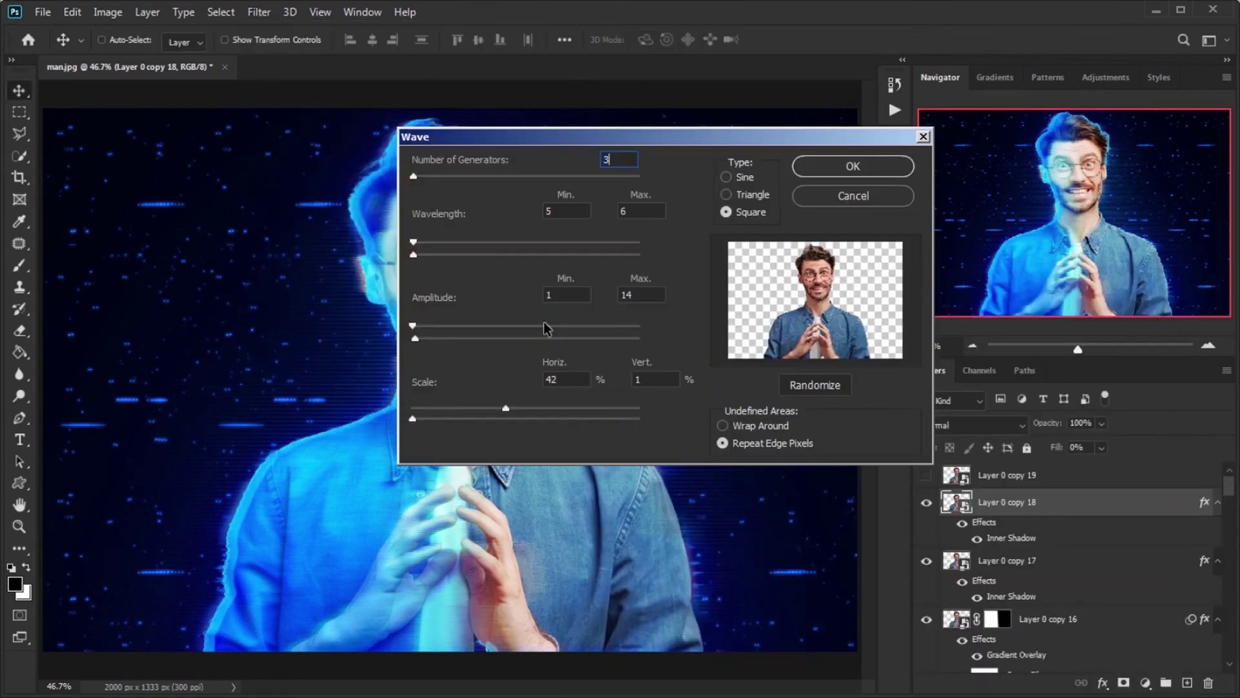
pyautogui.press('BackSpace')
pyautogui.write('9')
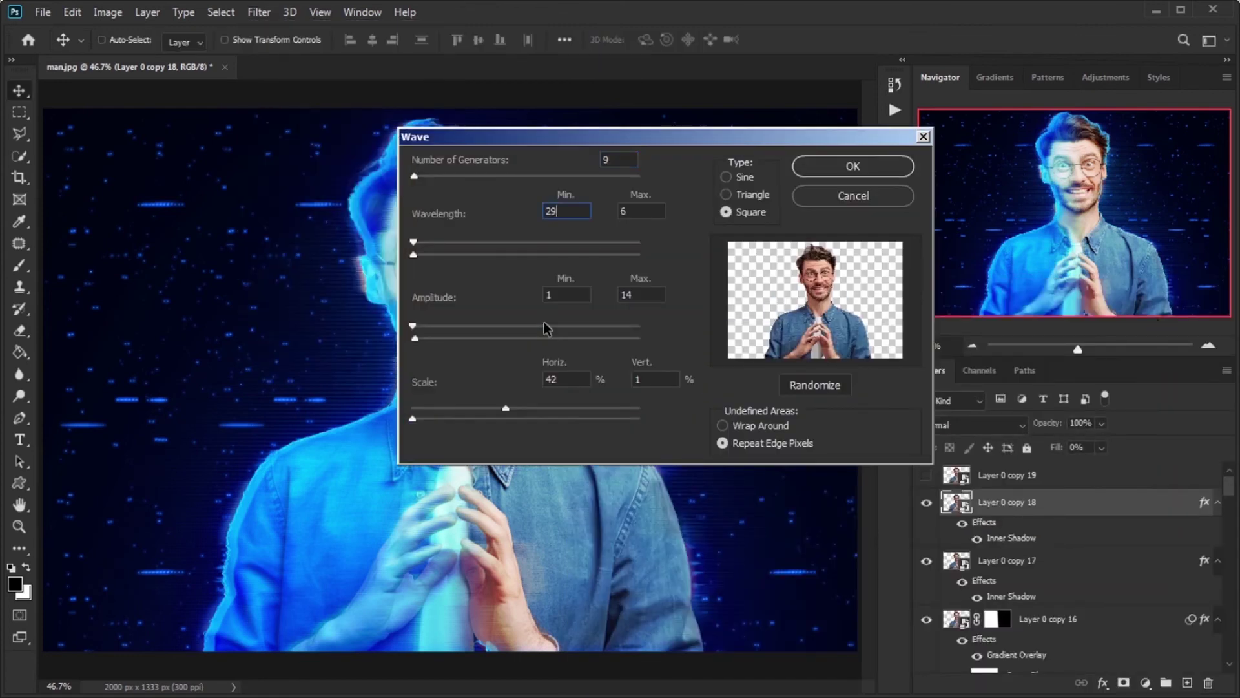
pyautogui.write('297')
pyautogui.press('Tab')
pyautogui.write('30')
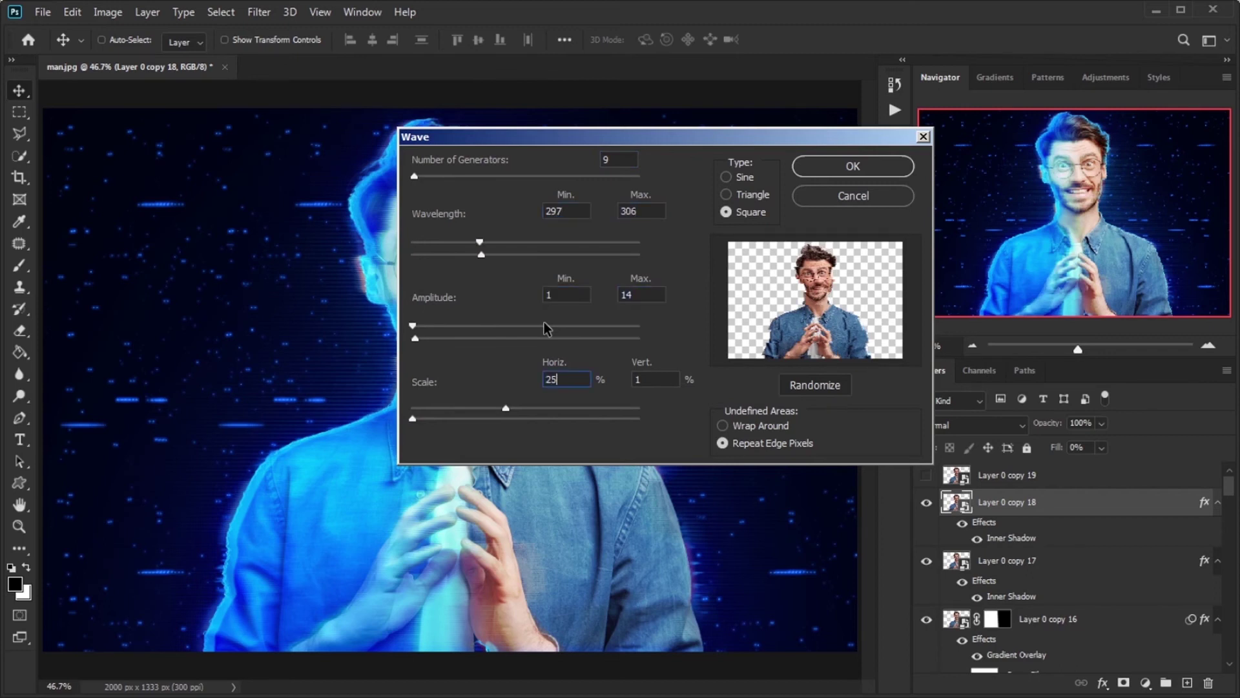
pyautogui.press('Tab')
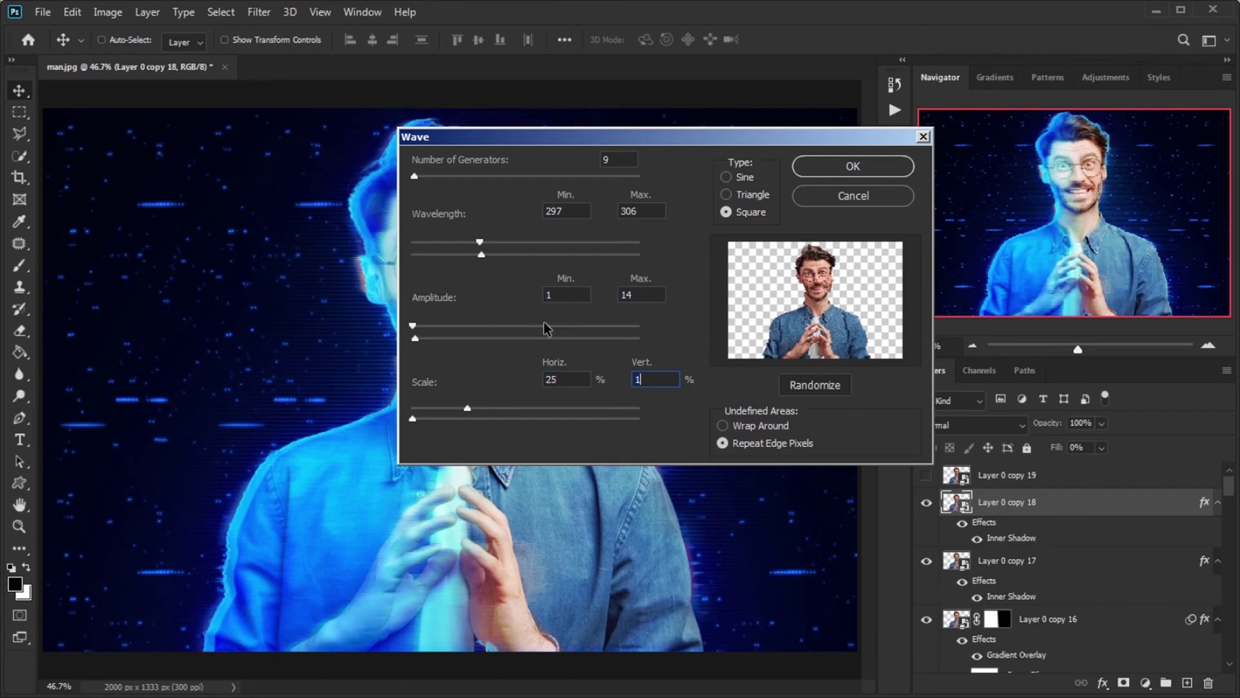
pyautogui.write('1')
pyautogui.press('Return')
# - Apply a second Wave filter with 3 generators and wavelength 5–6
pyautogui.click(259, 11)
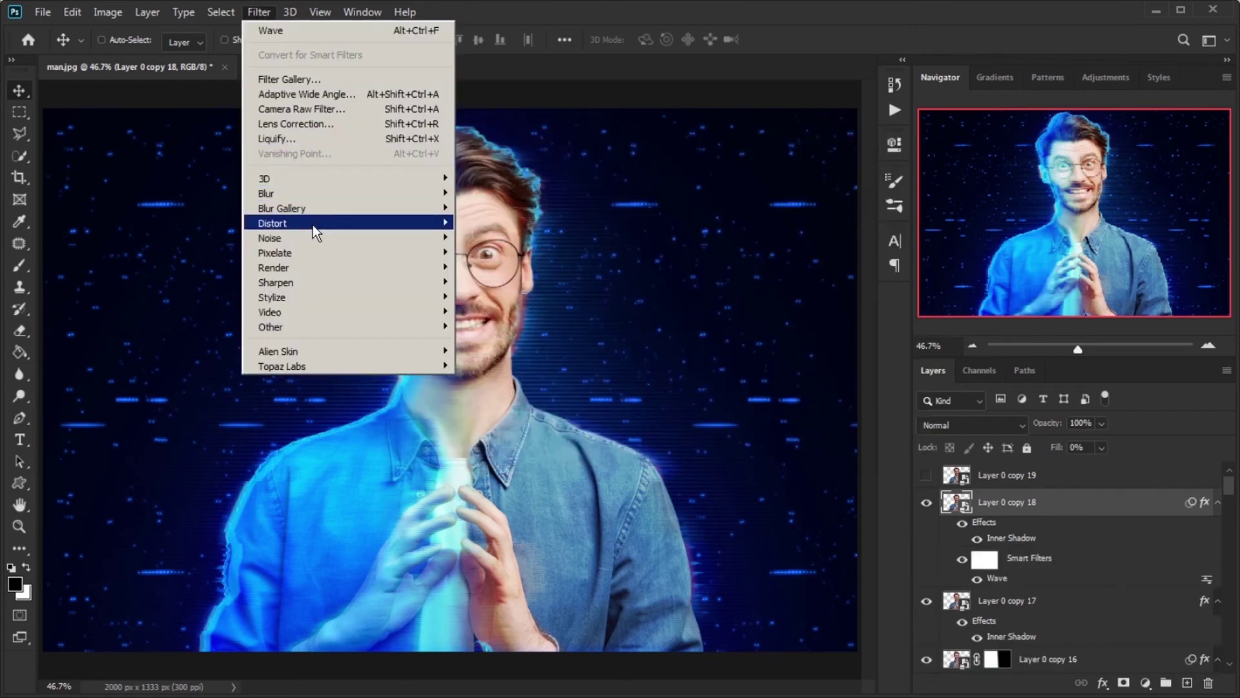
pyautogui.click(530, 328)
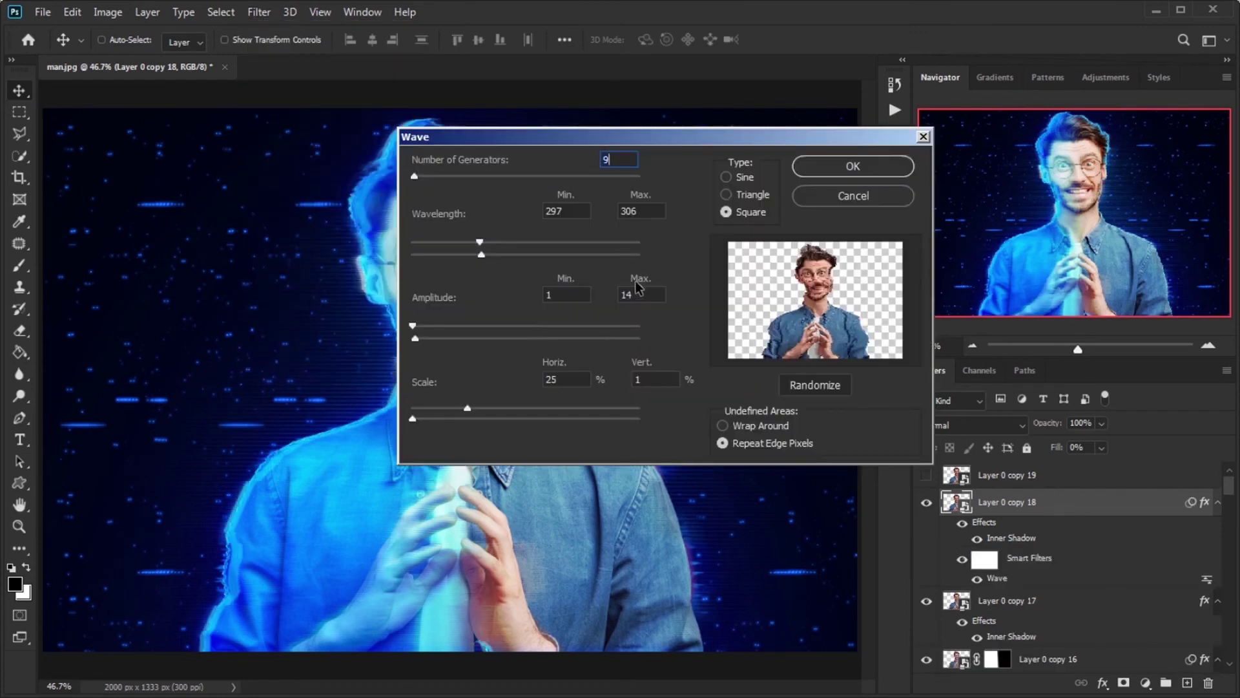
pyautogui.write('3')
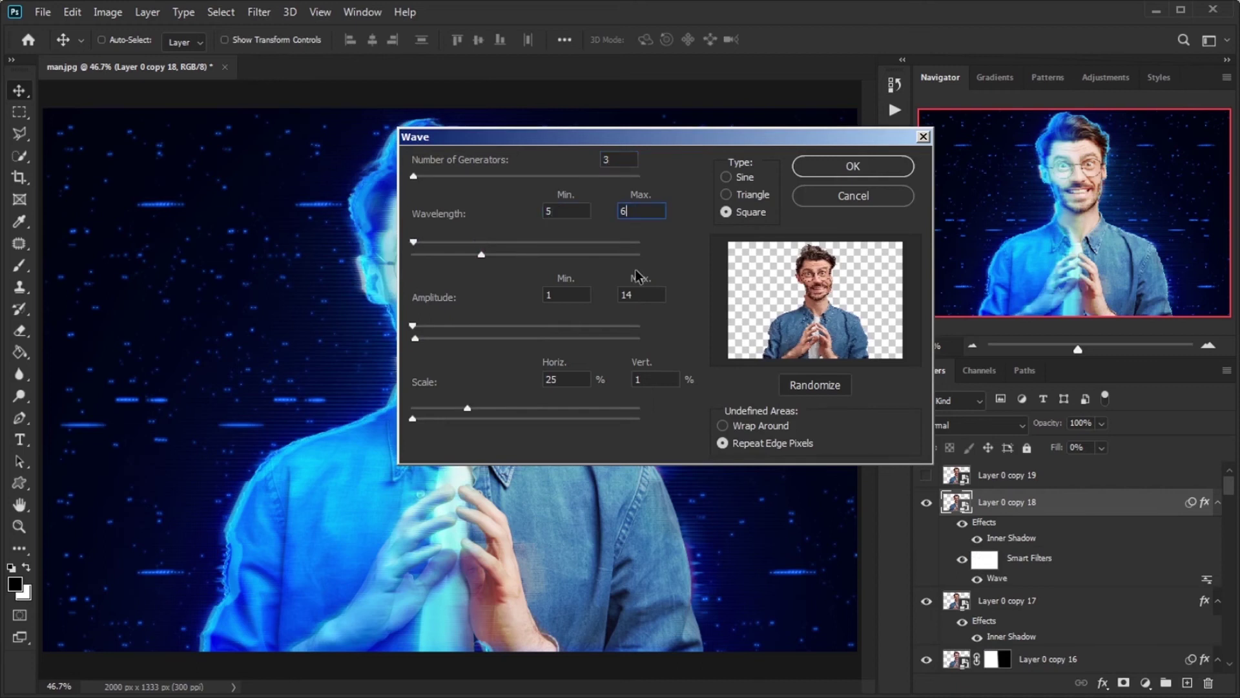
pyautogui.press('Tab')
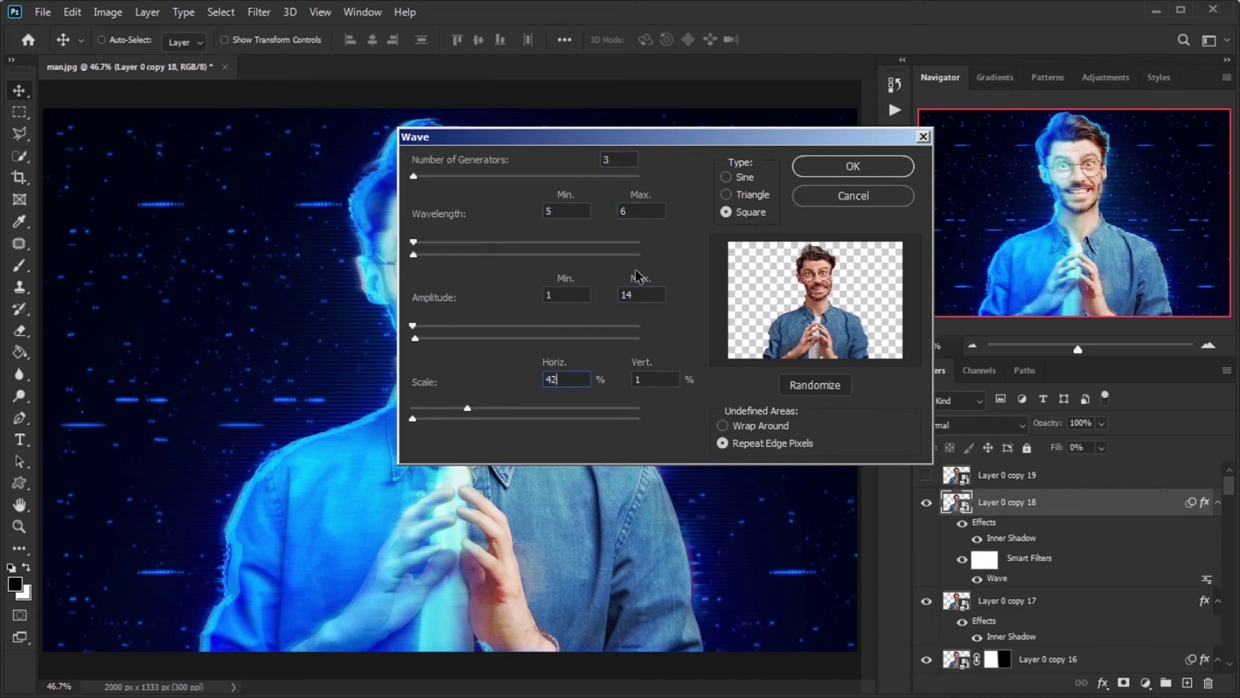
pyautogui.click(853, 166)
# - Add a horizontal 26-pixel Motion Blur at 0°
pyautogui.click(259, 11)
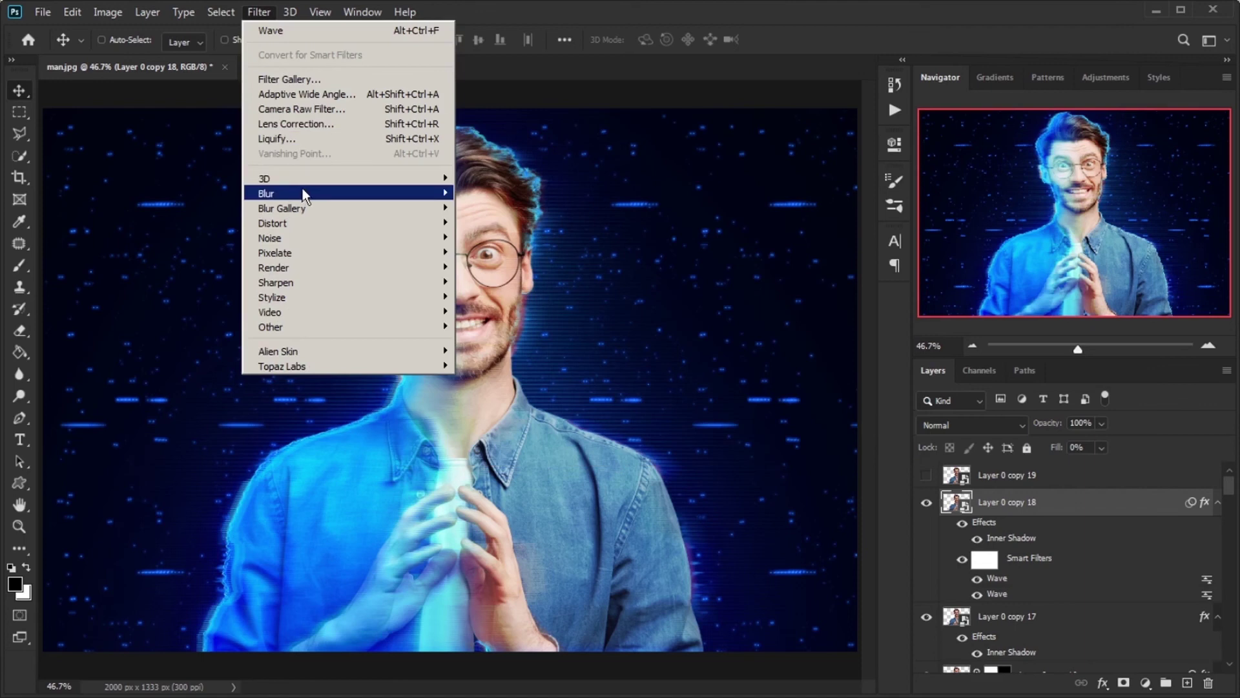
pyautogui.moveTo(410, 190)
pyautogui.click(522, 281)
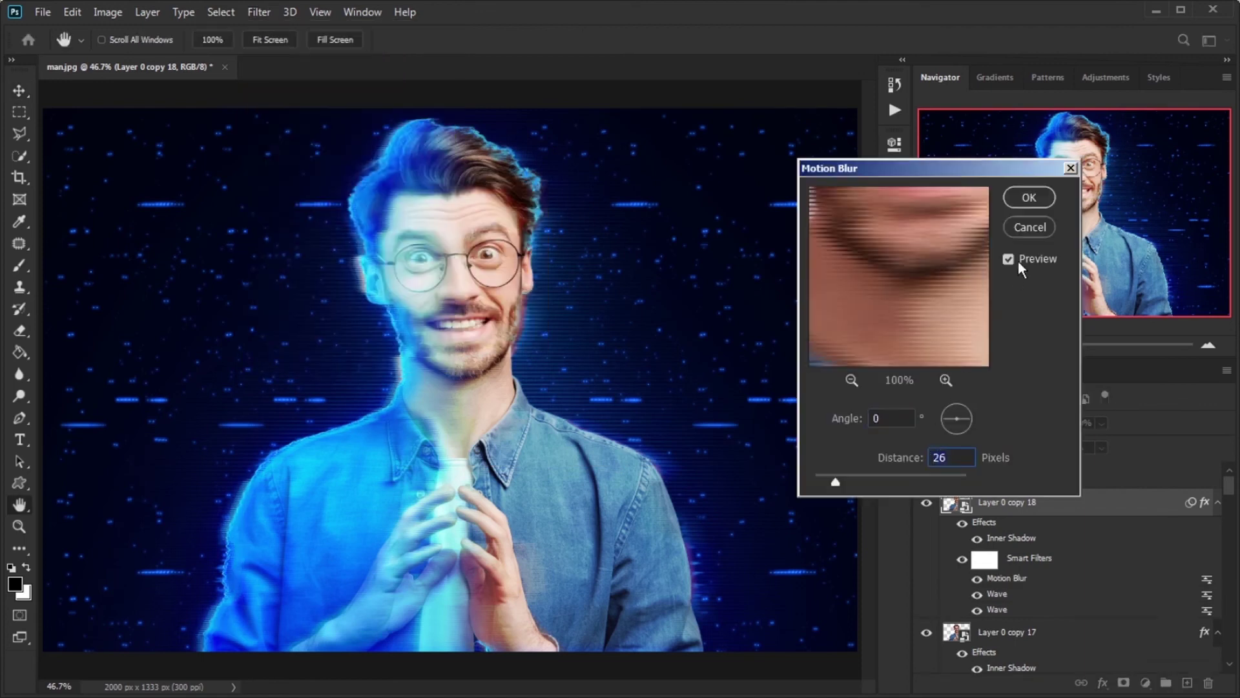
pyautogui.click(1021, 198)
pyautogui.click(1145, 683)
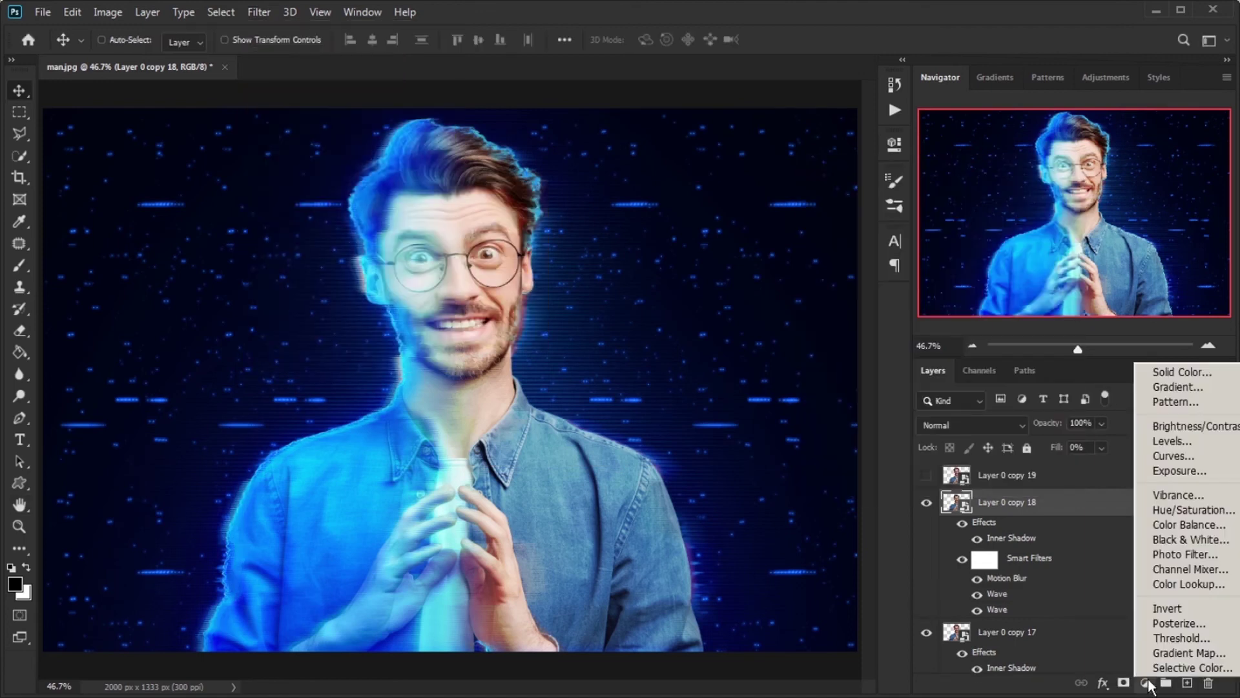
# - Add a db0058 Solid Color fill layer set to Overlay at 70% opacity
pyautogui.click(1175, 370)
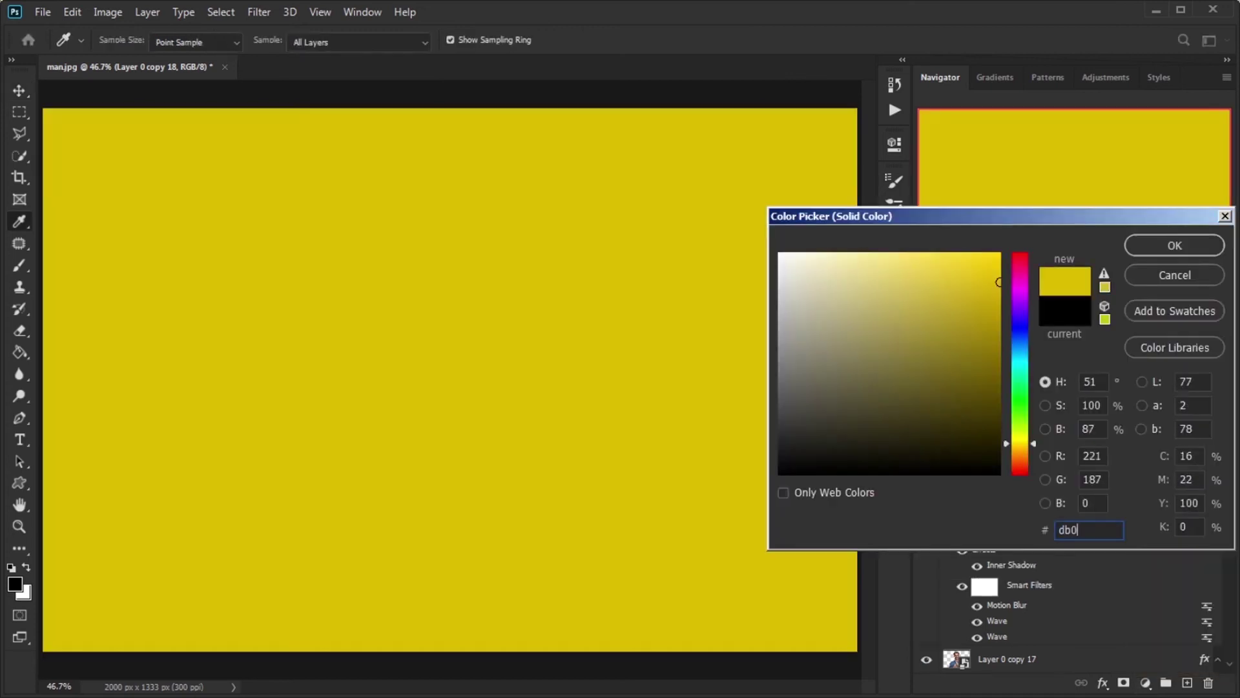
pyautogui.write('db0058')
pyautogui.click(1175, 245)
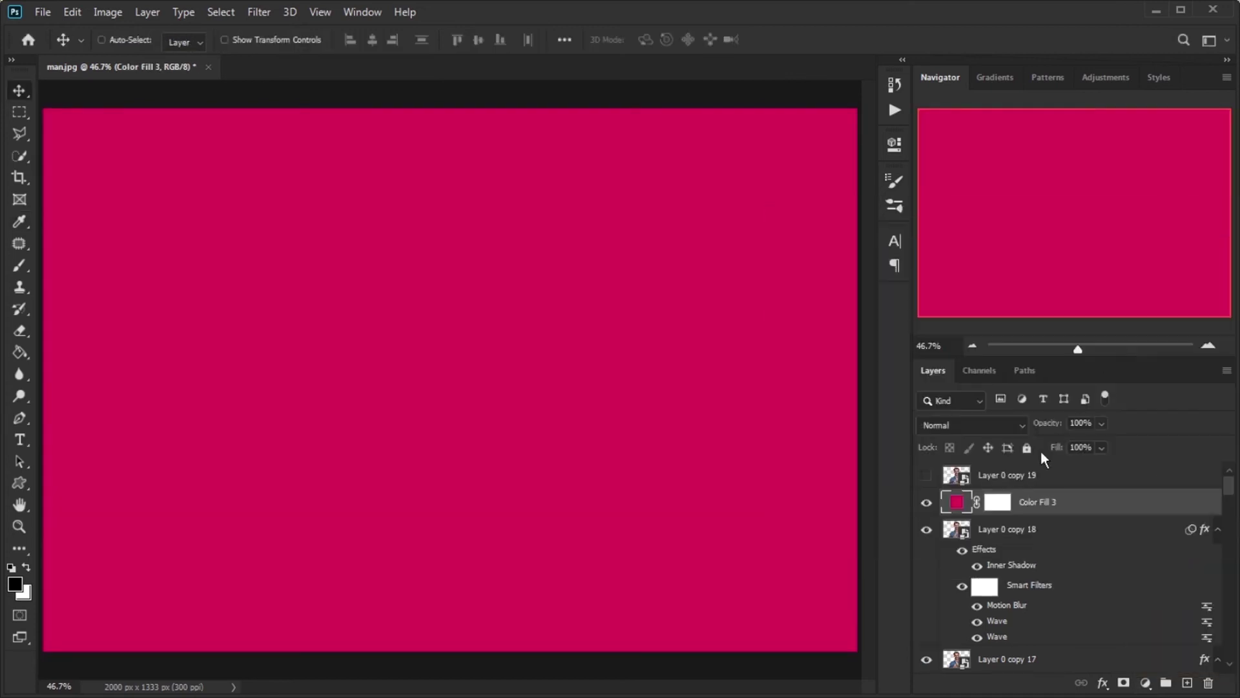
pyautogui.click(986, 429)
pyautogui.click(1018, 472)
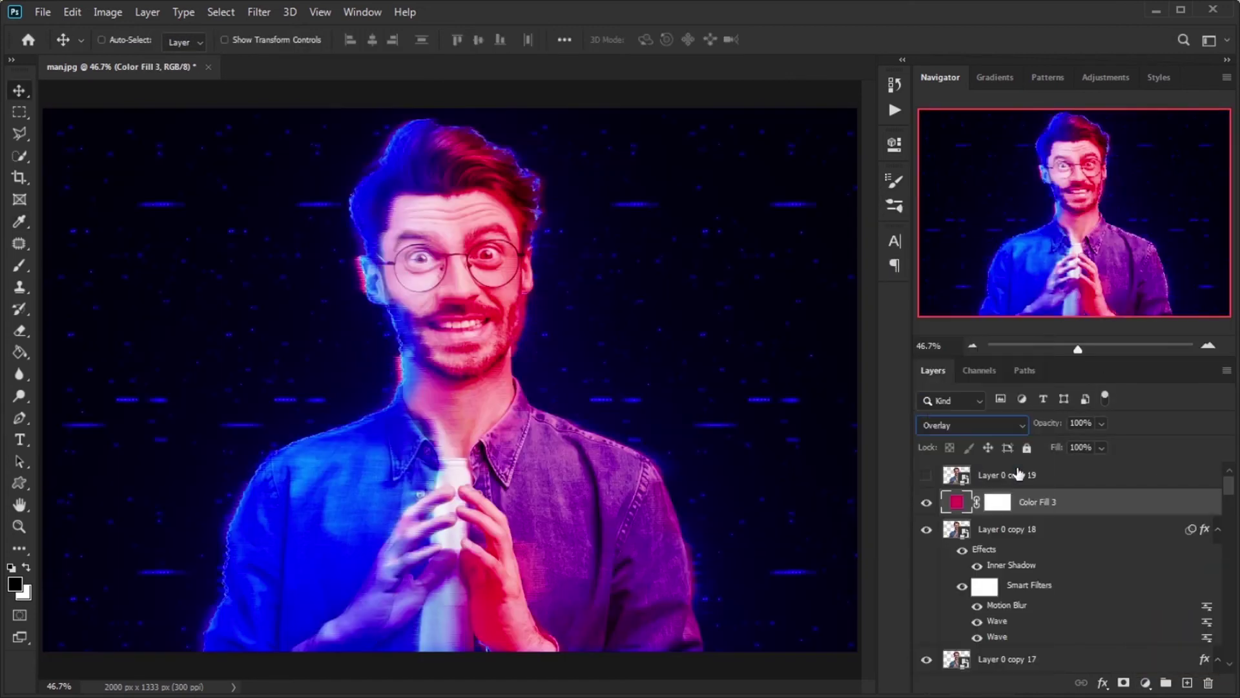
pyautogui.click(1082, 423)
pyautogui.write('70')
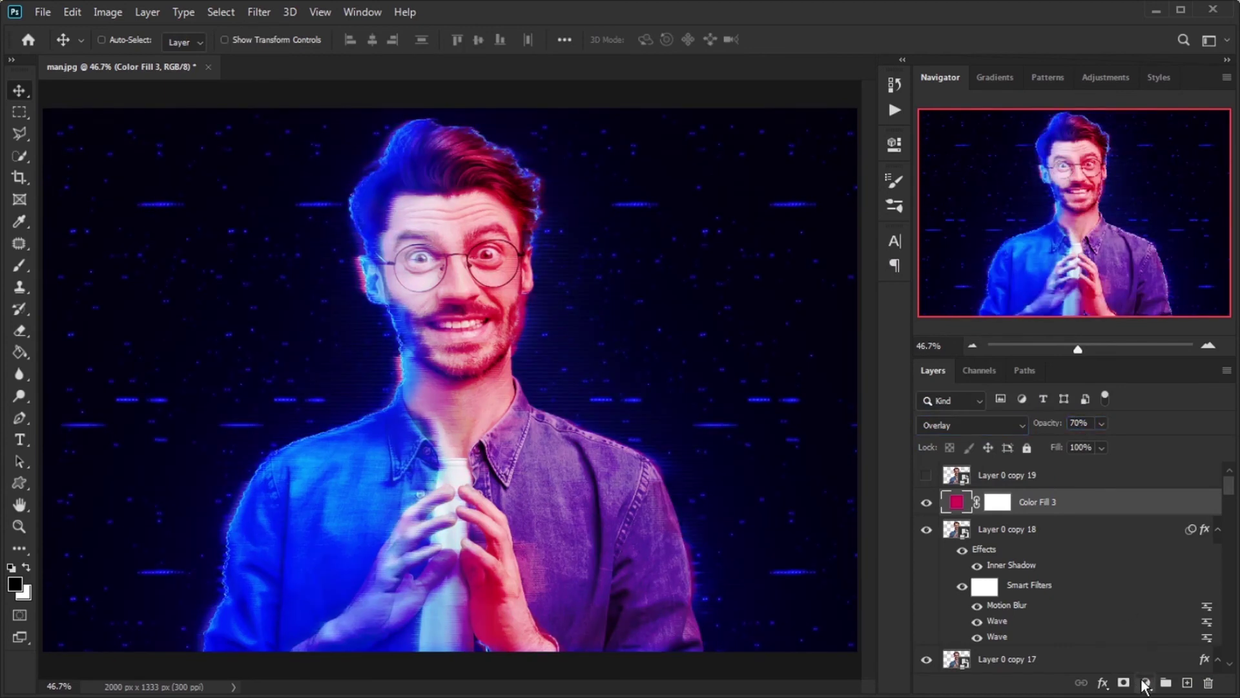
pyautogui.click(1145, 683)
# - Add an 808080 grey Solid Color fill and convert it to a smart object
pyautogui.click(1182, 372)
pyautogui.write('808')
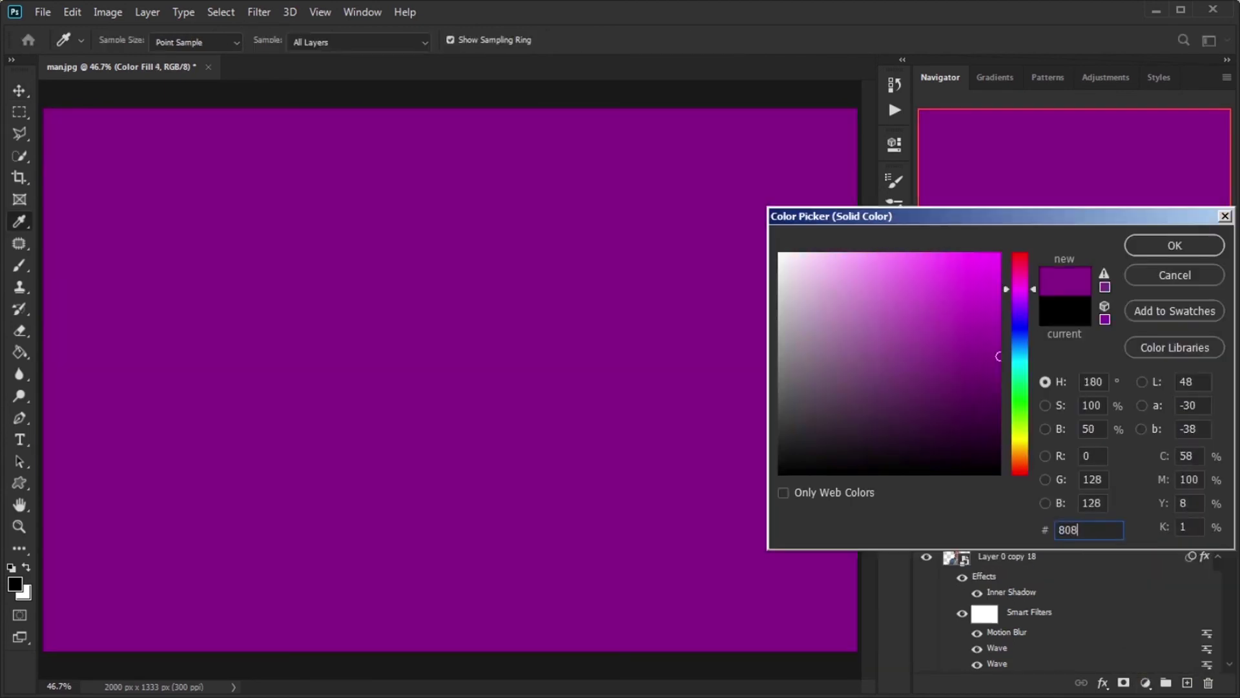
pyautogui.write('080')
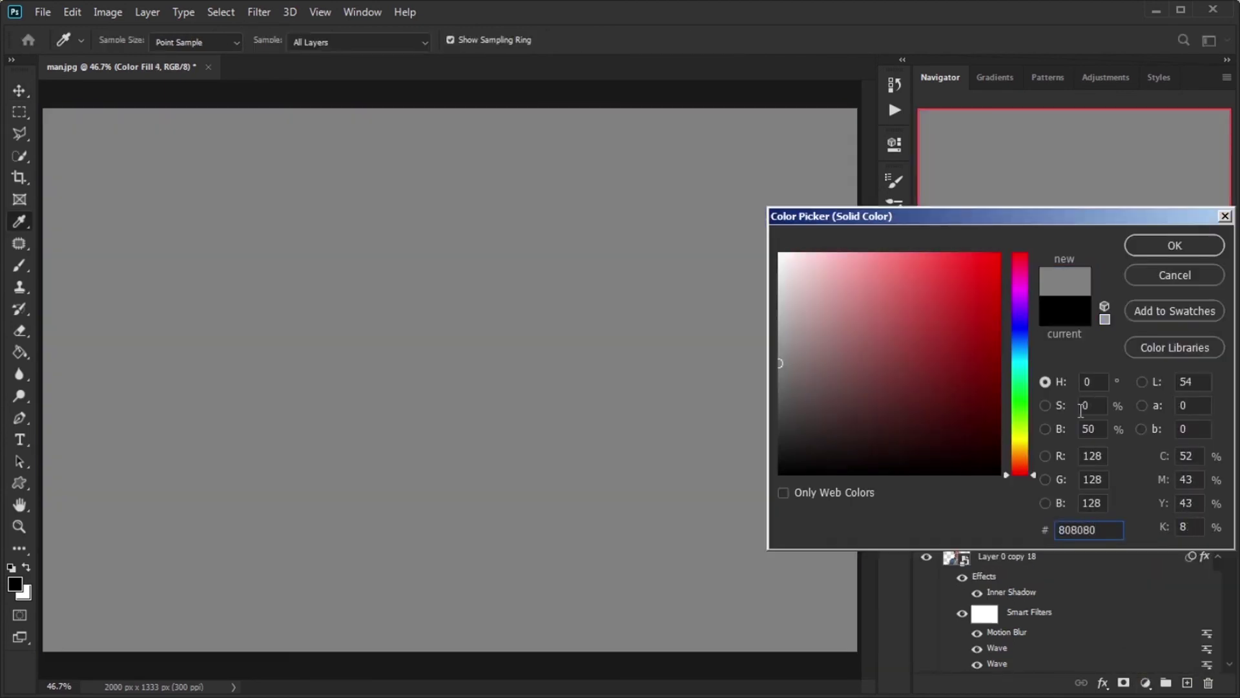
pyautogui.click(1173, 249)
pyautogui.rightClick(1082, 497)
pyautogui.click(1132, 250)
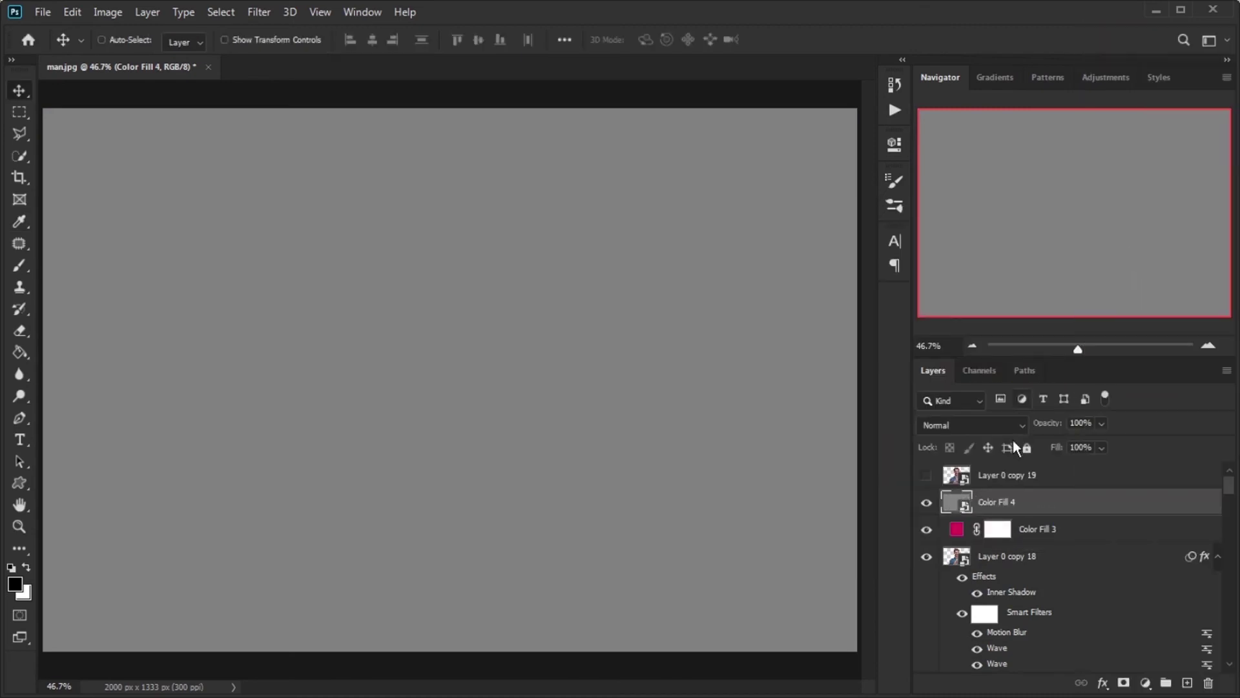
# - Blend the grey fill as Lighter Color at 15% opacity
pyautogui.click(981, 428)
pyautogui.click(970, 444)
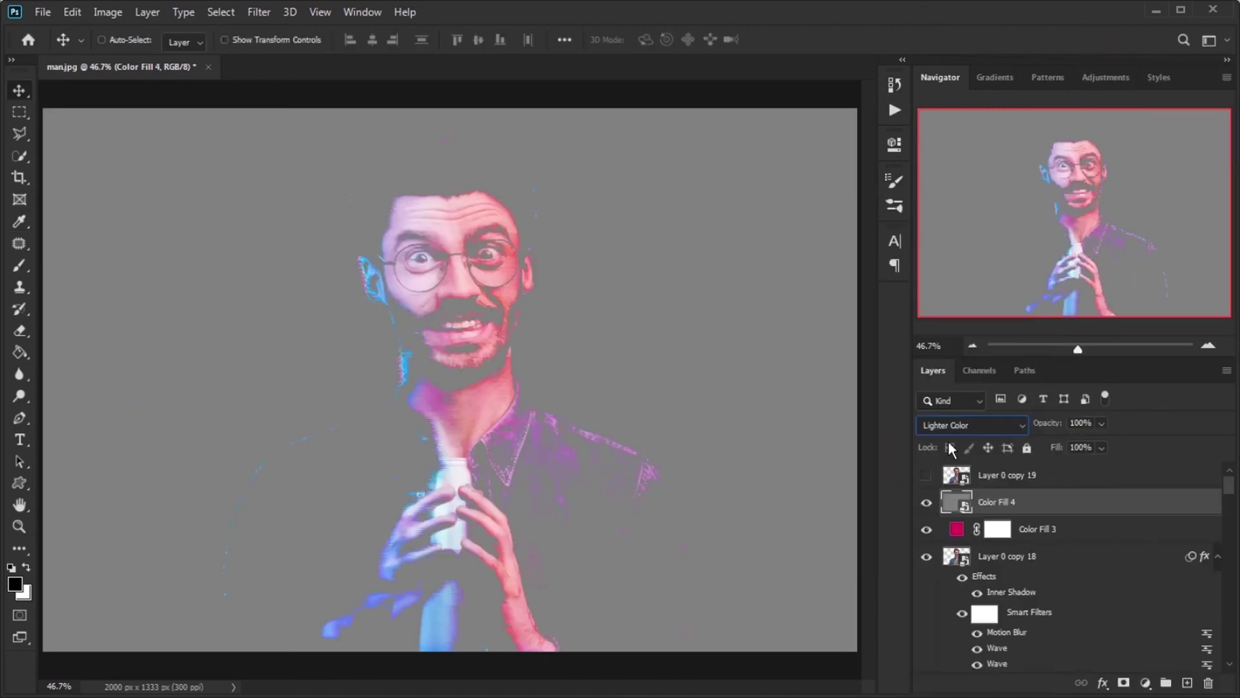
pyautogui.click(1086, 423)
pyautogui.write('15')
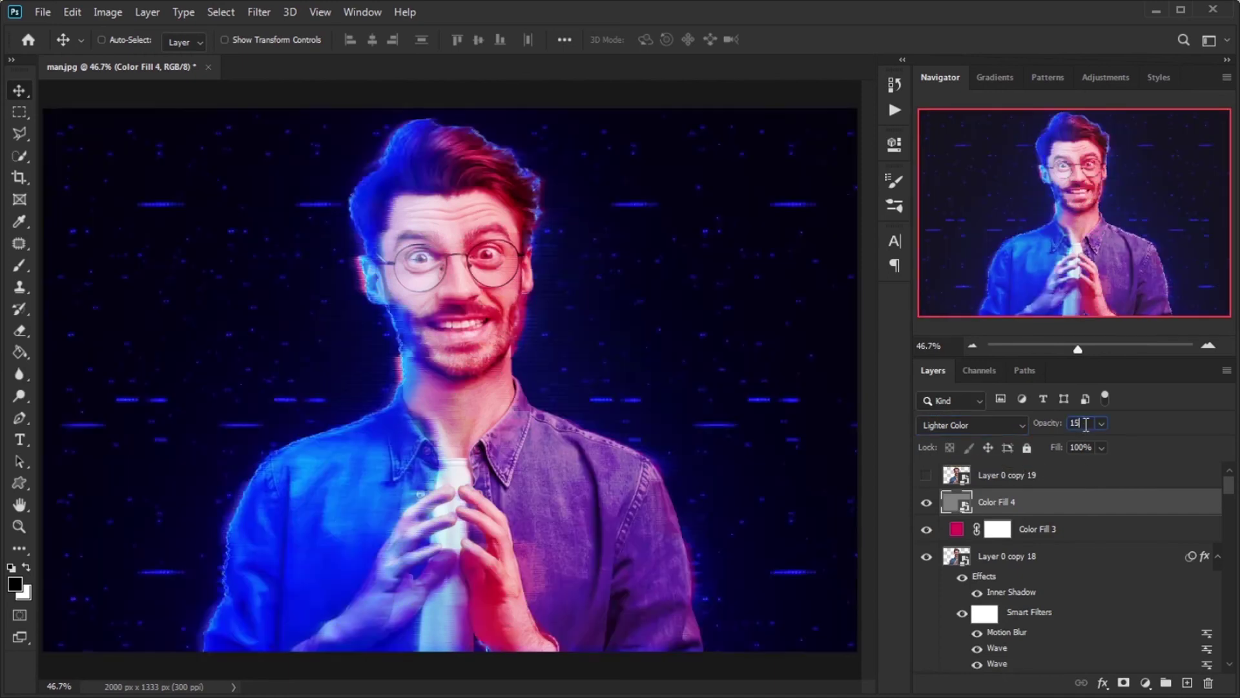
pyautogui.press('Return')
pyautogui.rightClick(1131, 501)
pyautogui.click(1225, 11)
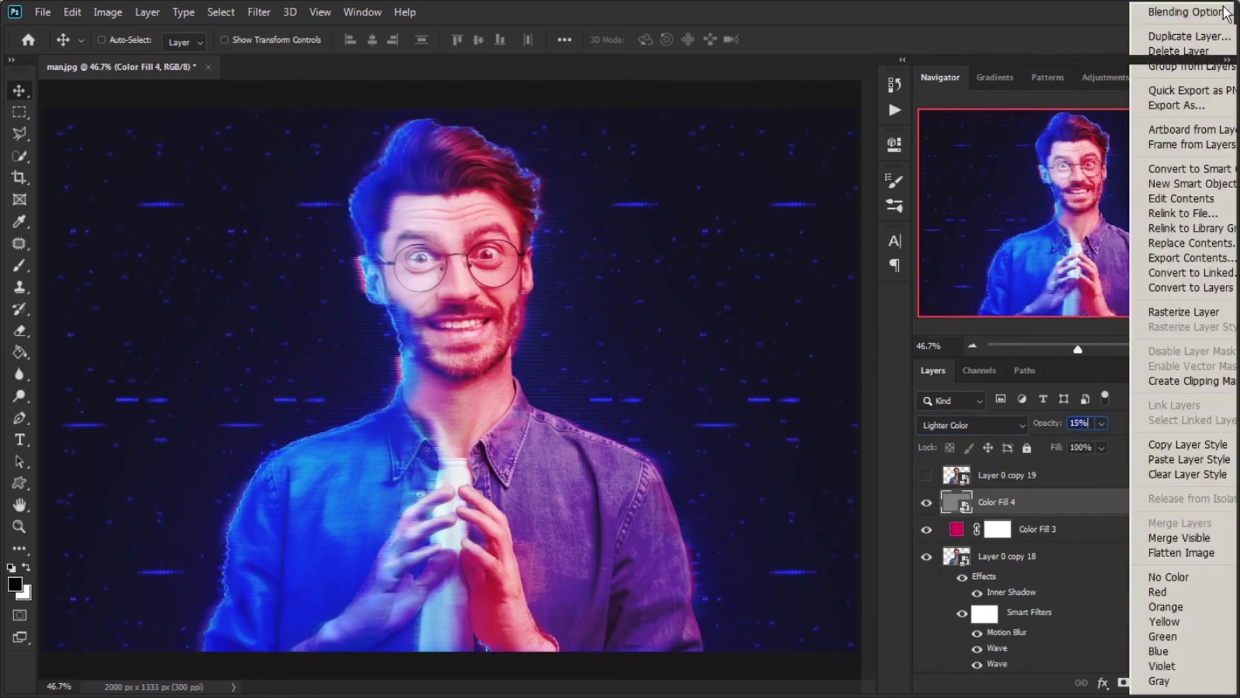
# - Add a Screen Gradient Overlay using the blue-to-purple hologram gradient at 0°
pyautogui.click(639, 545)
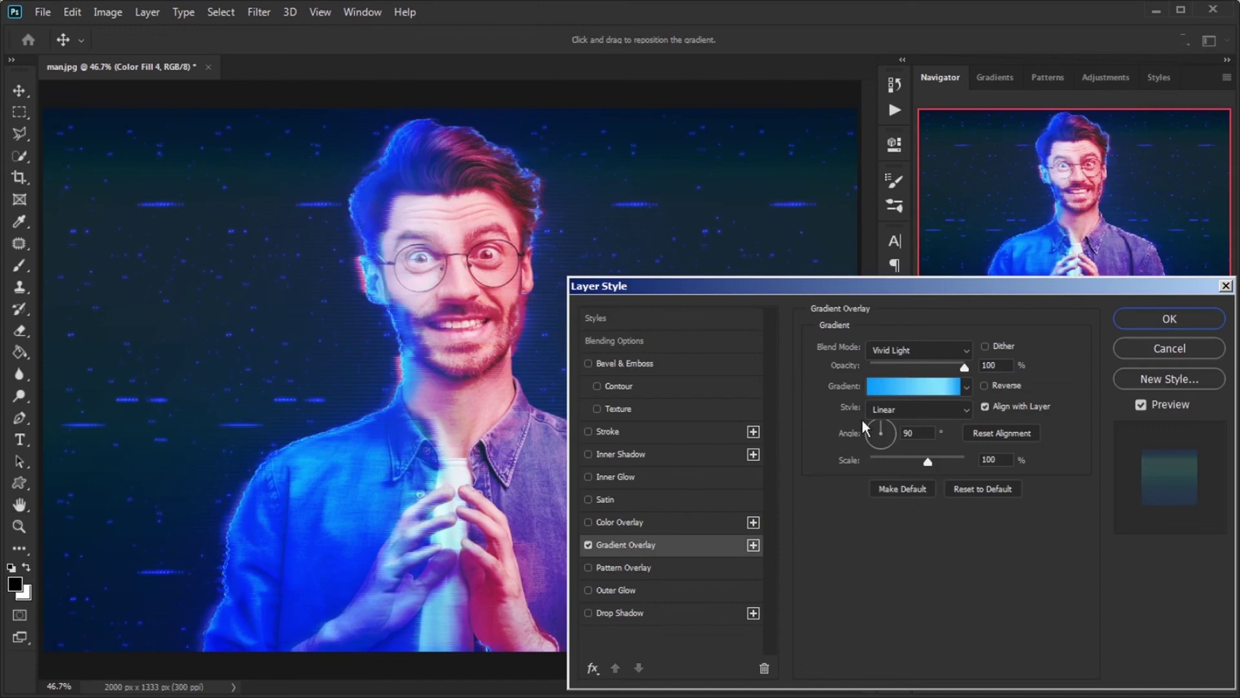
pyautogui.click(965, 349)
pyautogui.click(936, 396)
pyautogui.click(967, 386)
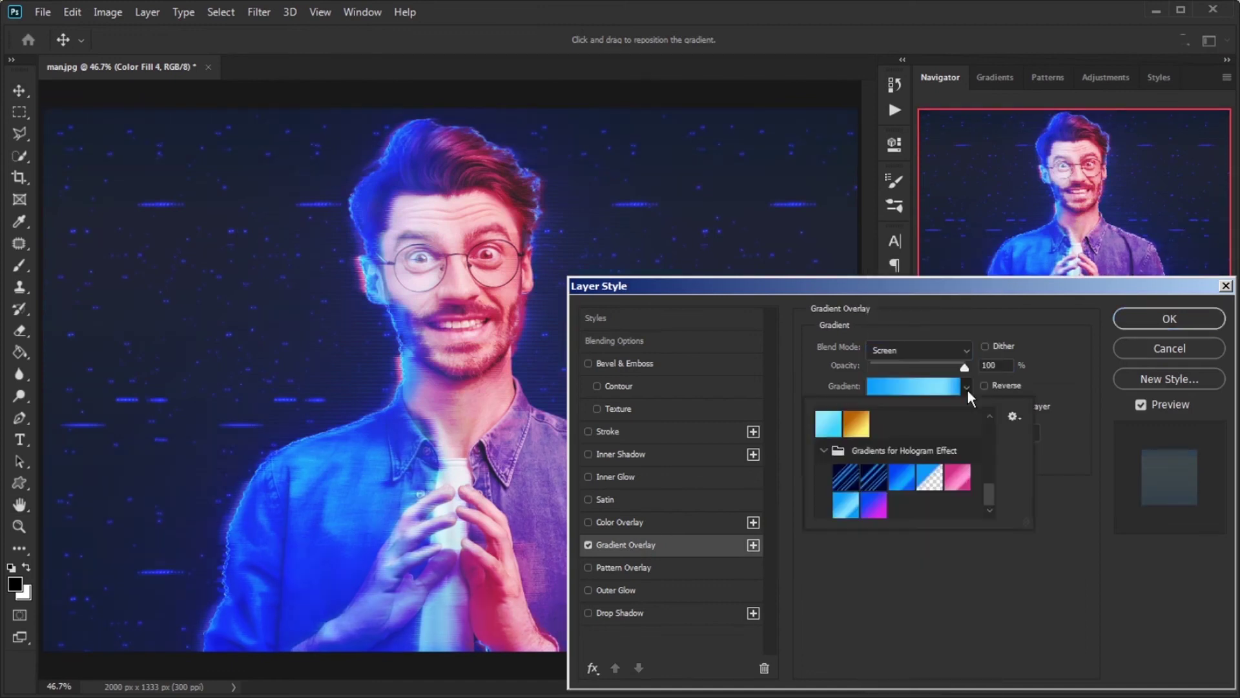
pyautogui.click(874, 504)
pyautogui.click(929, 438)
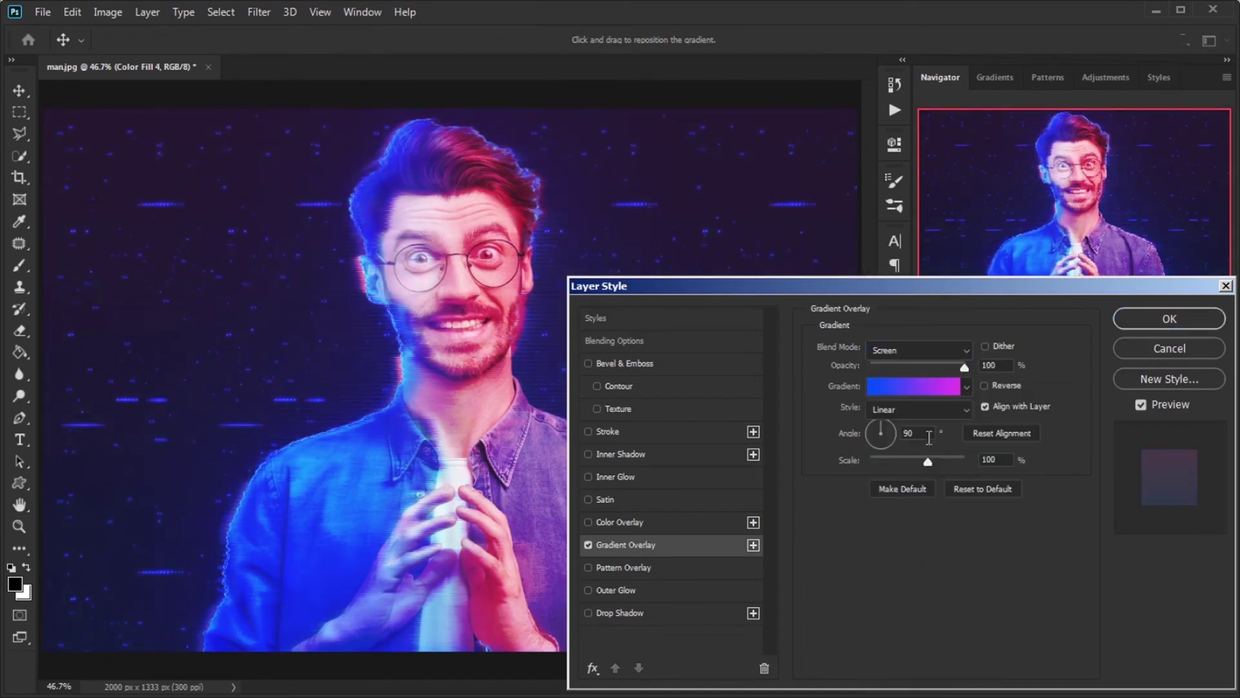
pyautogui.write('0')
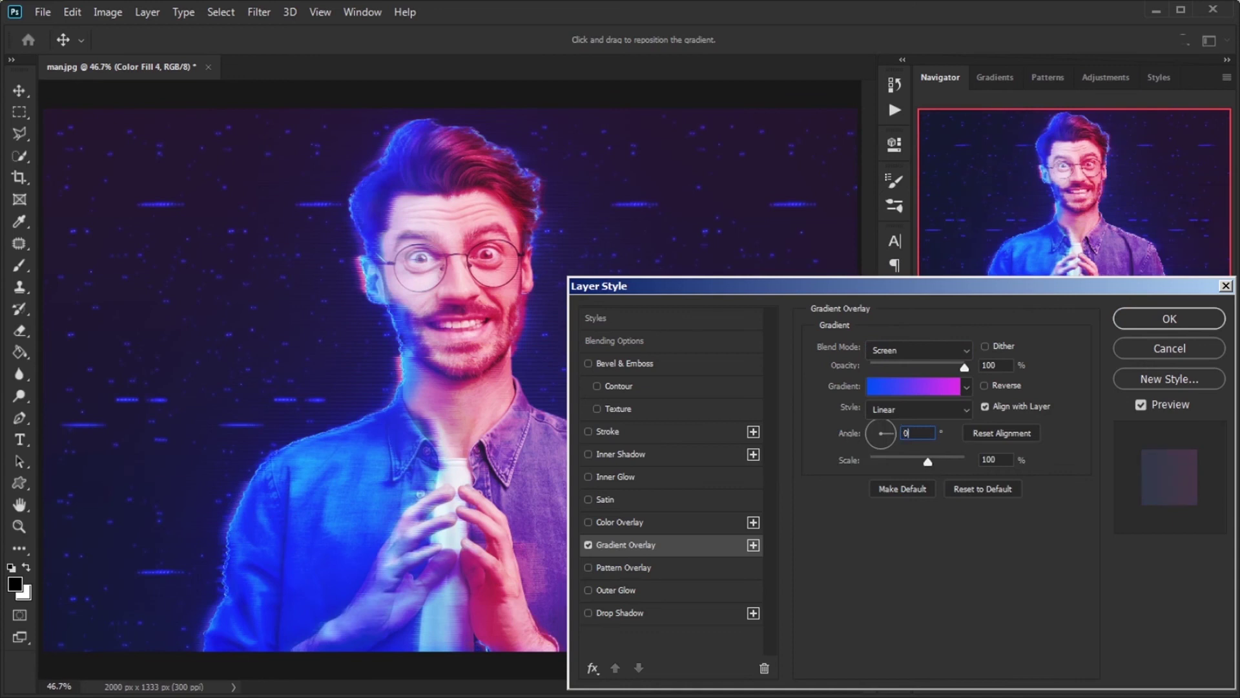
pyautogui.click(1188, 319)
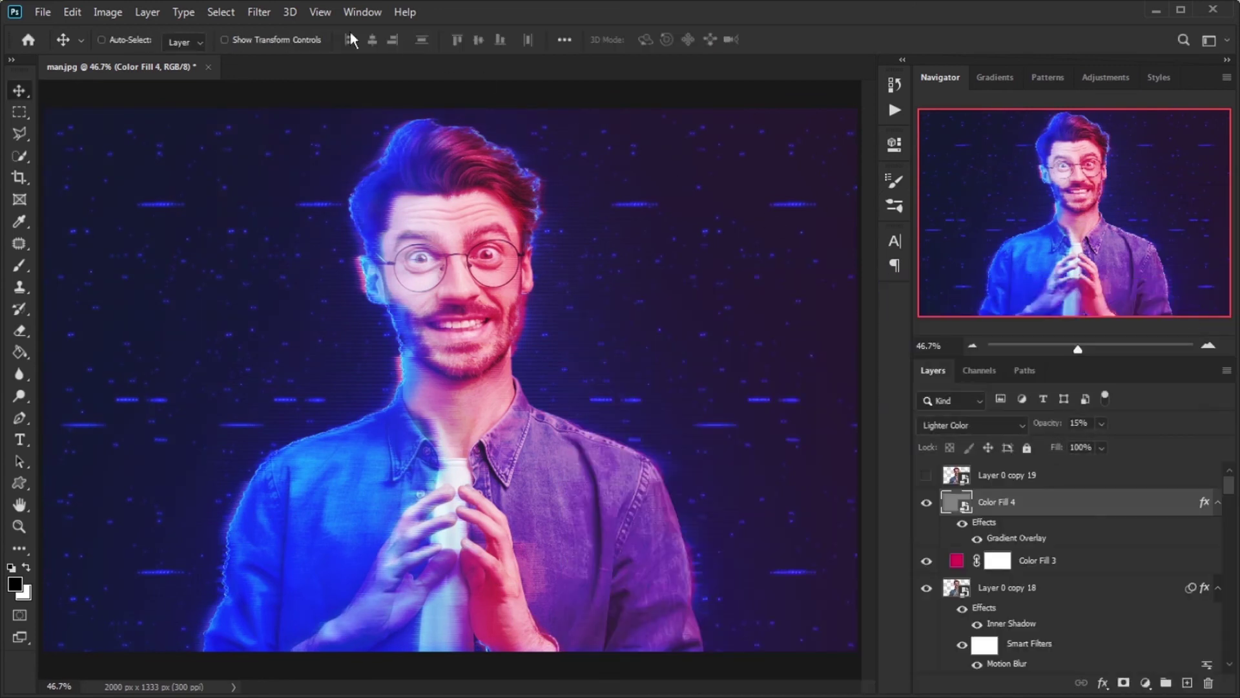
# - Apply a Line Halftone Pattern with Size 1 and Contrast 1 via Filter Gallery
pyautogui.click(261, 17)
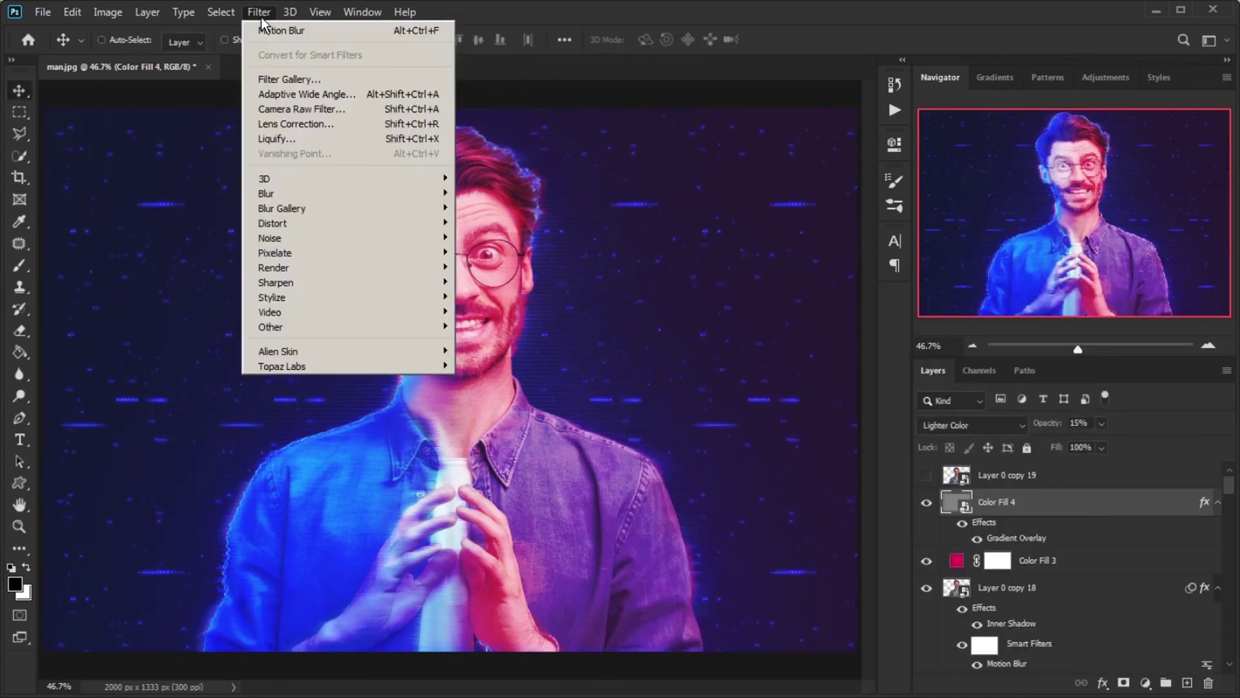
pyautogui.click(283, 76)
pyautogui.doubleClick(1186, 132)
pyautogui.write('1')
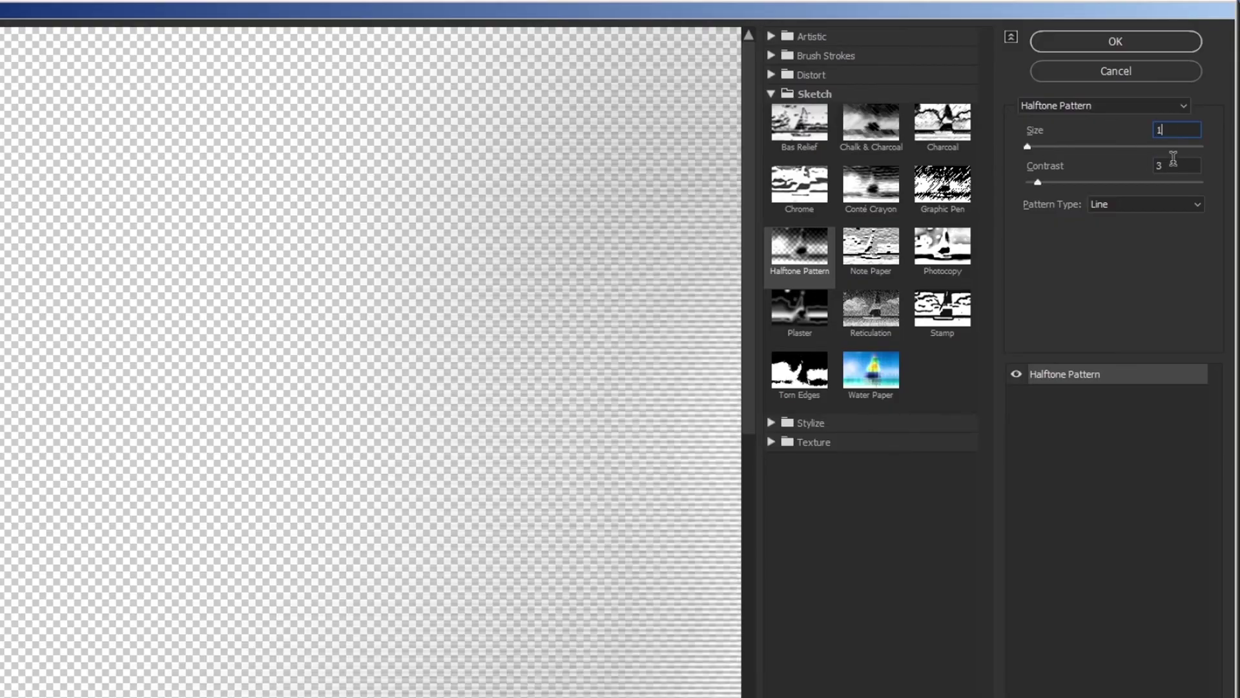
pyautogui.doubleClick(1174, 162)
pyautogui.write('1')
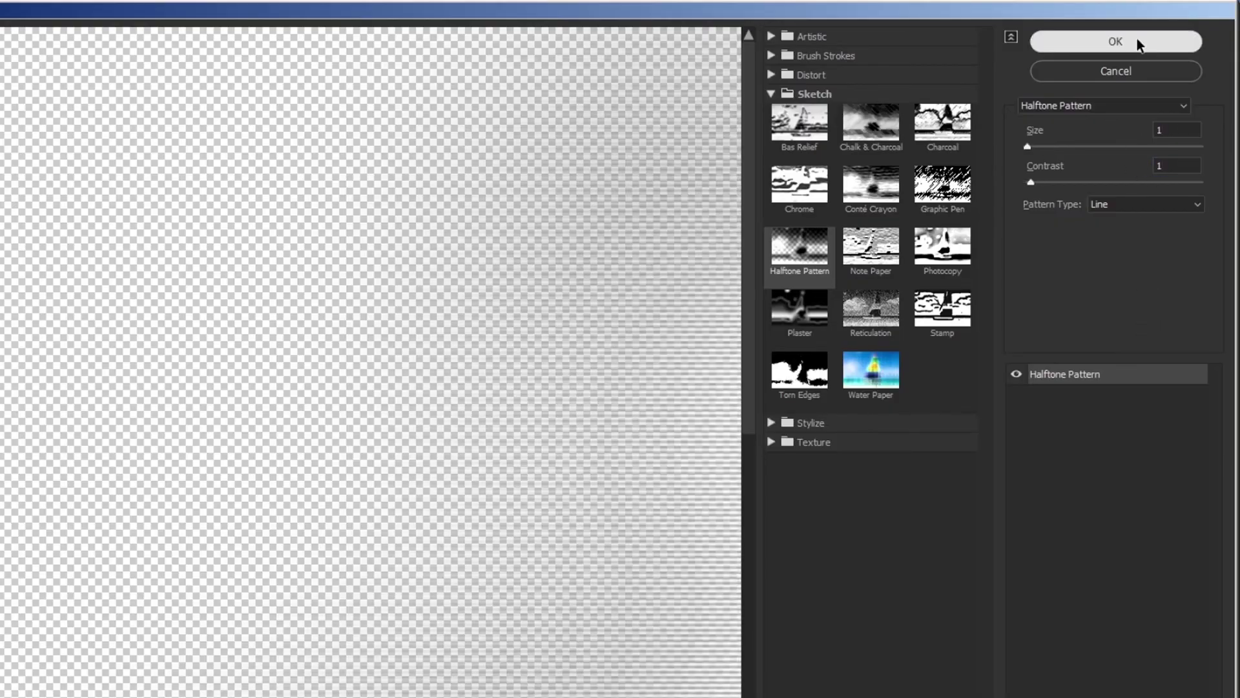
pyautogui.click(1137, 40)
pyautogui.click(1145, 683)
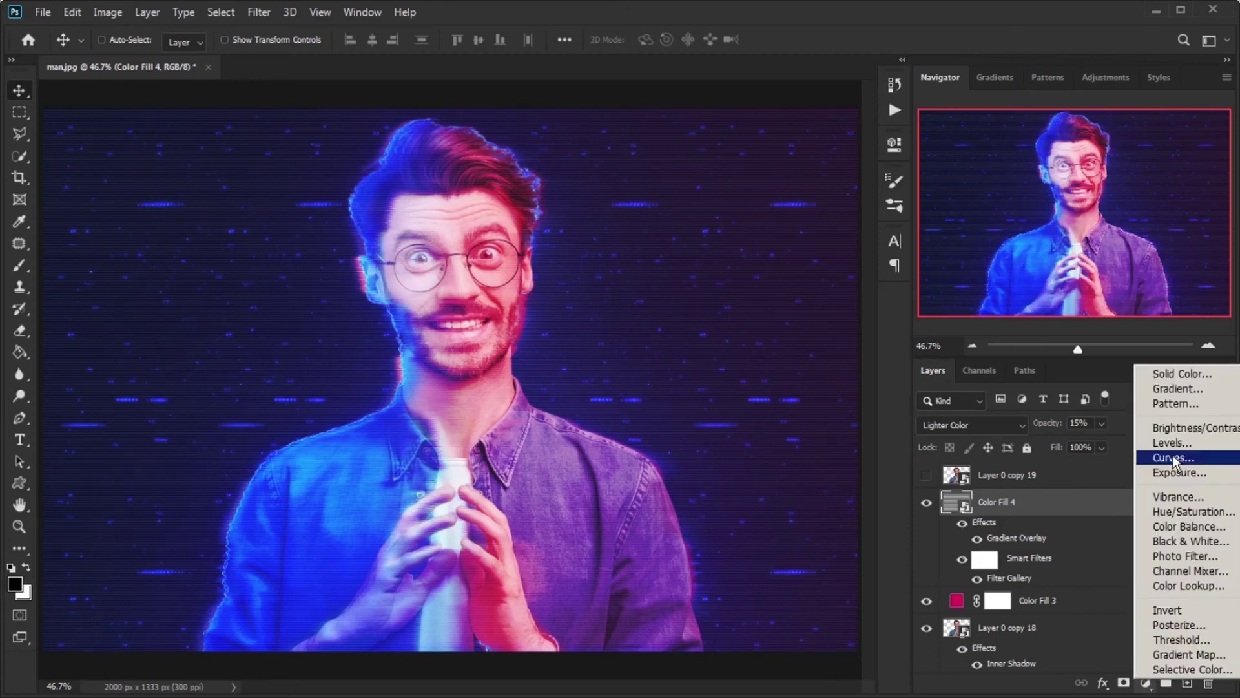
# - Add an 808080 grey Solid Color fill and convert it to a smart object
pyautogui.click(1172, 386)
pyautogui.write('808080')
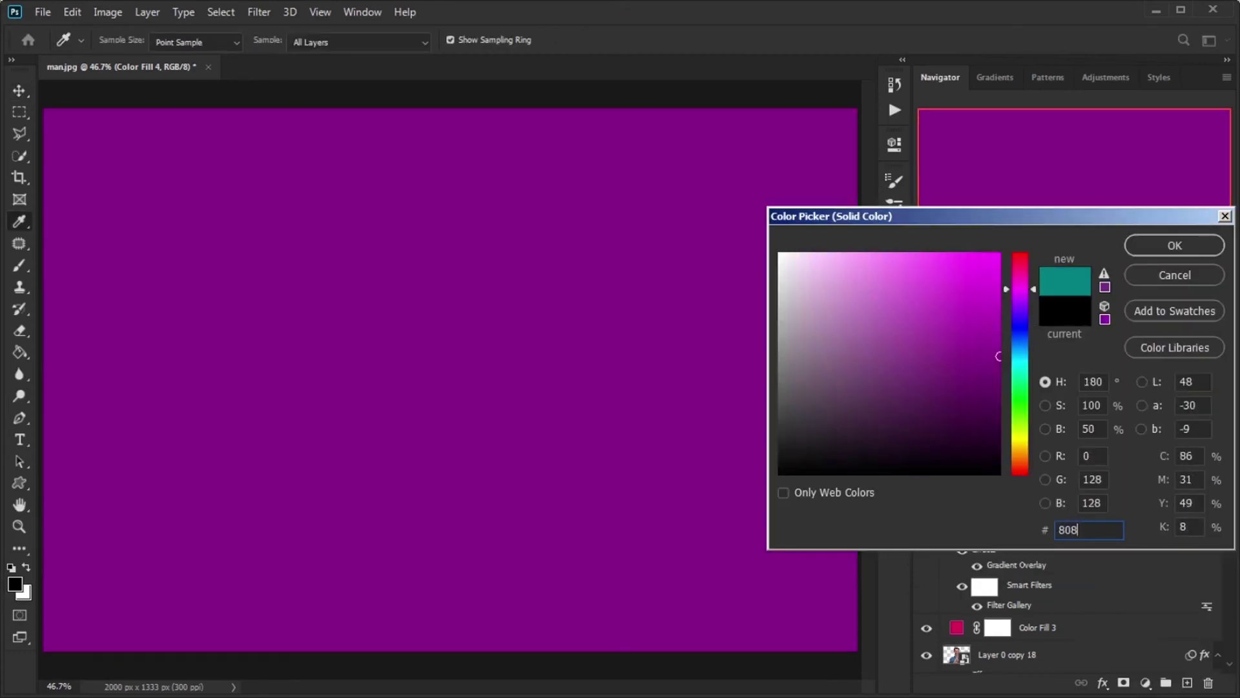
pyautogui.click(1167, 250)
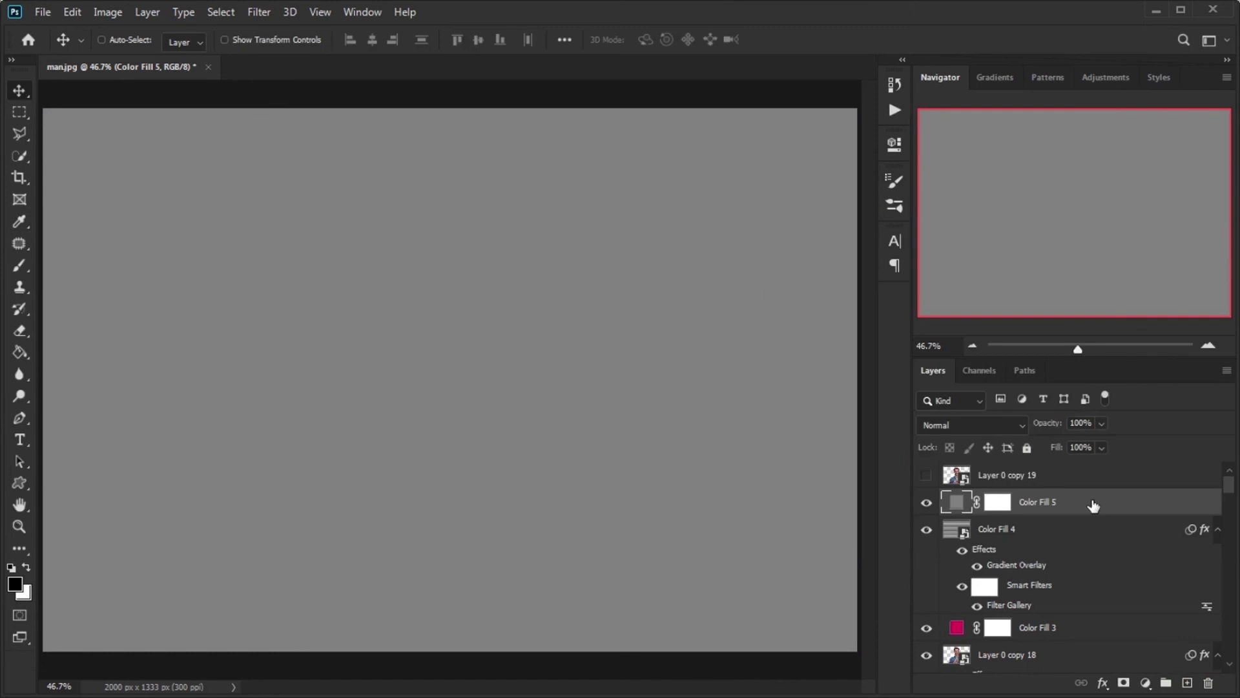
pyautogui.rightClick(1091, 500)
pyautogui.click(1137, 248)
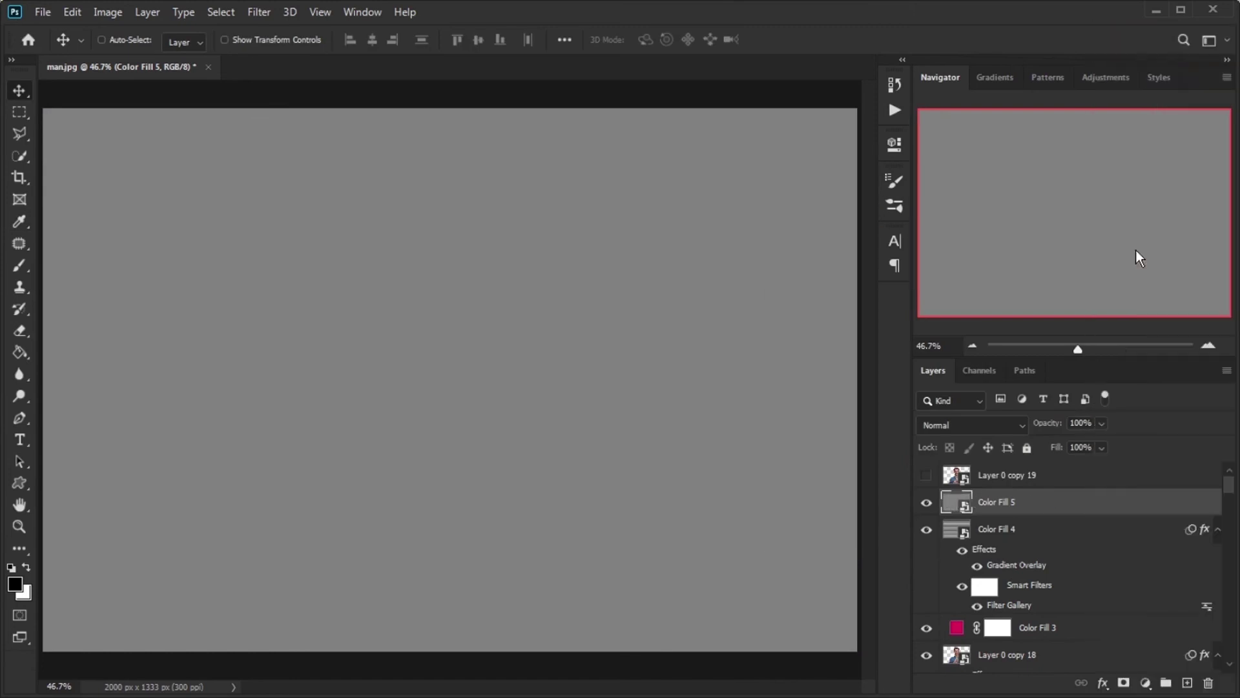
# - Apply 10% uniform monochromatic Add Noise to the grey layer
pyautogui.click(260, 14)
pyautogui.moveTo(308, 237)
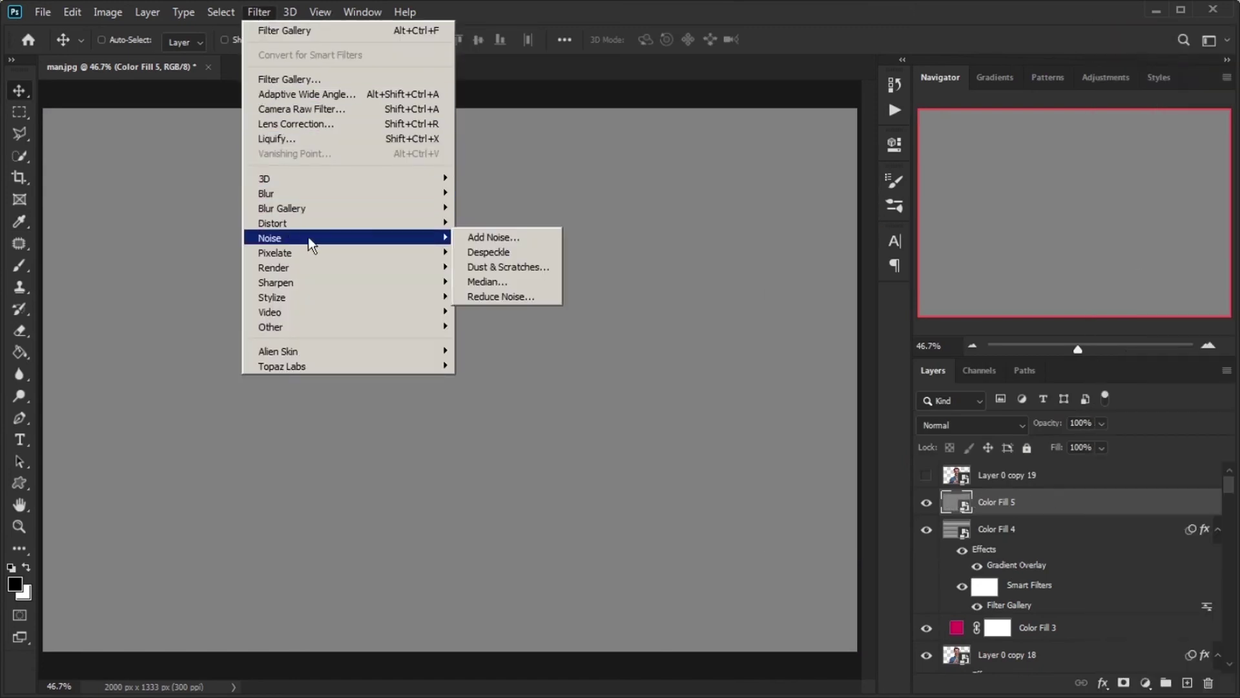
pyautogui.click(515, 236)
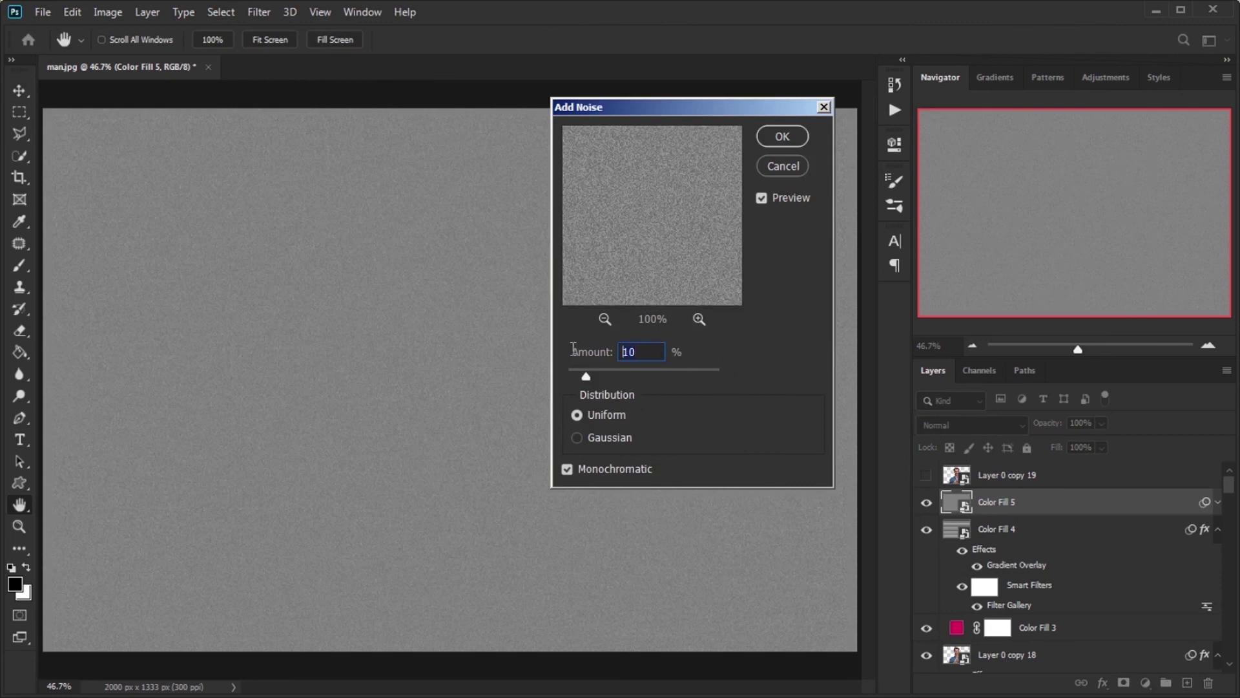
pyautogui.click(782, 137)
# - Blend the noise layer as Overlay at 50% opacity
pyautogui.click(933, 429)
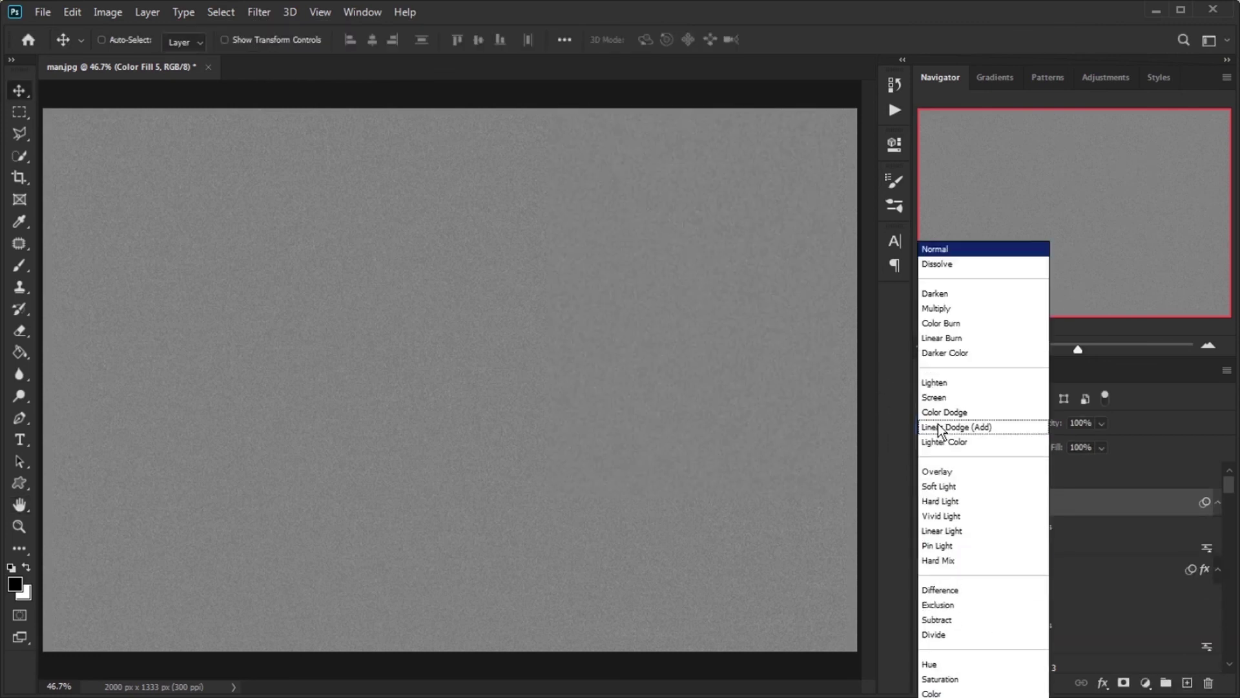
pyautogui.click(940, 470)
pyautogui.click(1082, 423)
pyautogui.write('50')
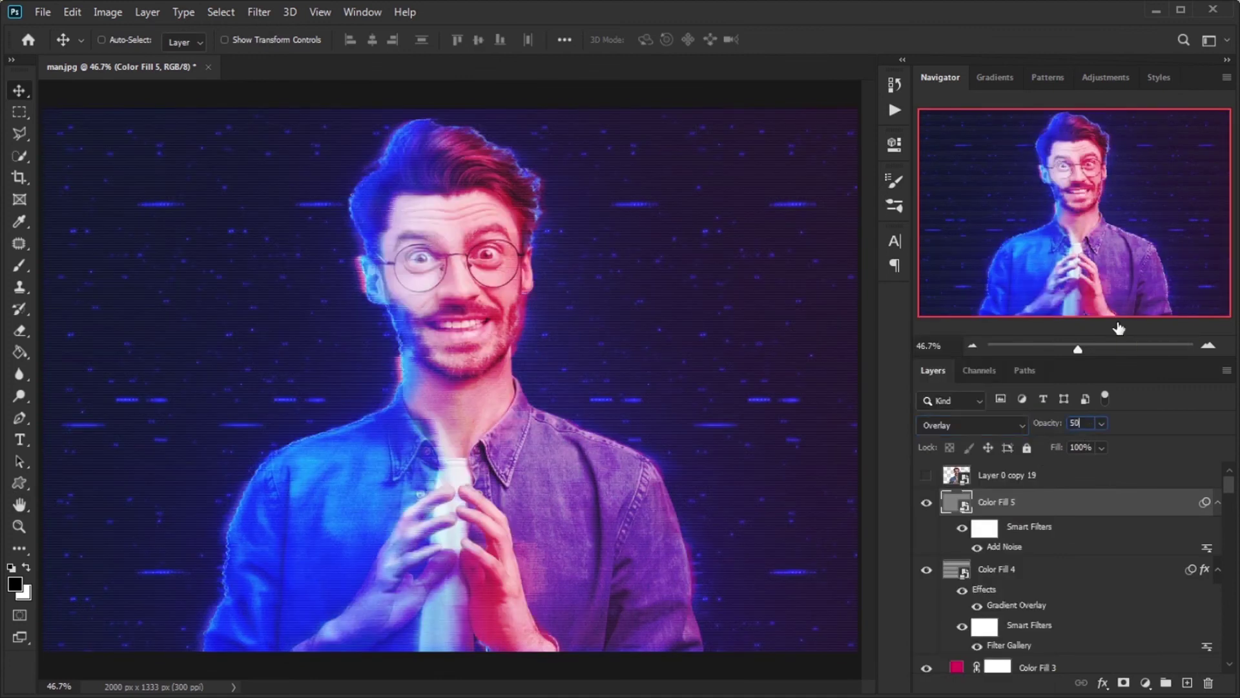
pyautogui.scroll(-5, 1082, 604)
pyautogui.scroll(-10, 1070, 603)
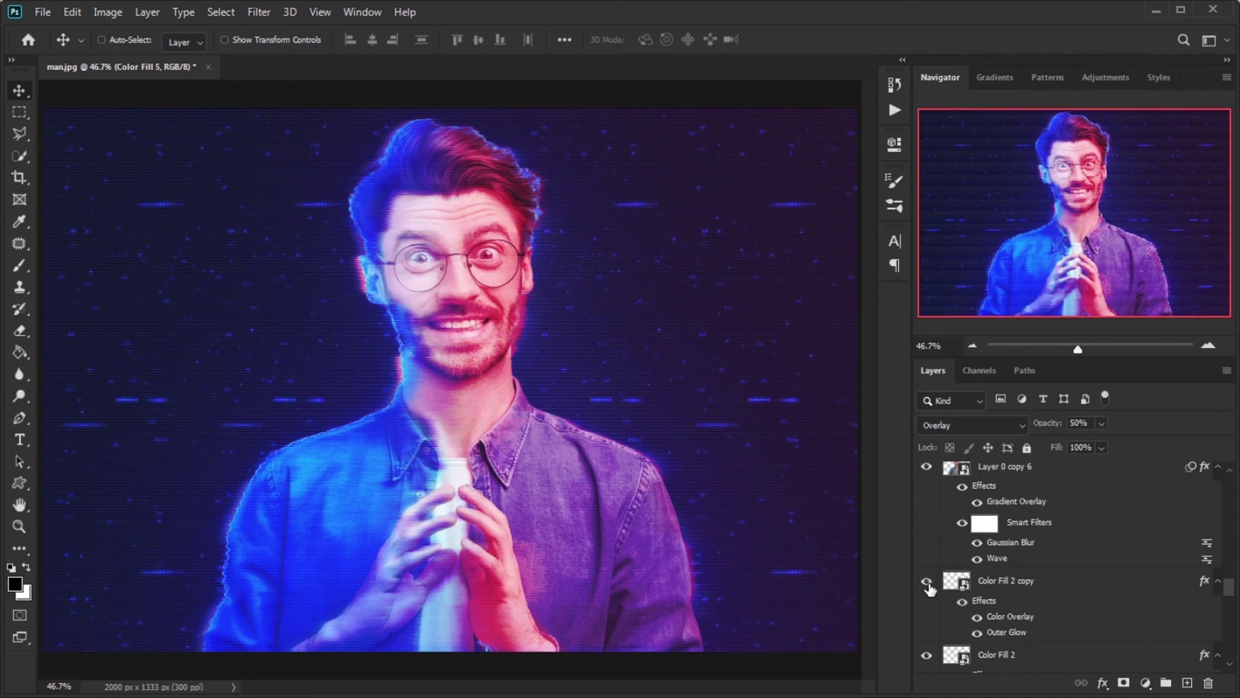
# - Mask Color Fill 2 copy and paint black over both sides with a ~573 px brush
pyautogui.click(1033, 581)
pyautogui.scroll(-2, 1103, 654)
pyautogui.click(1124, 684)
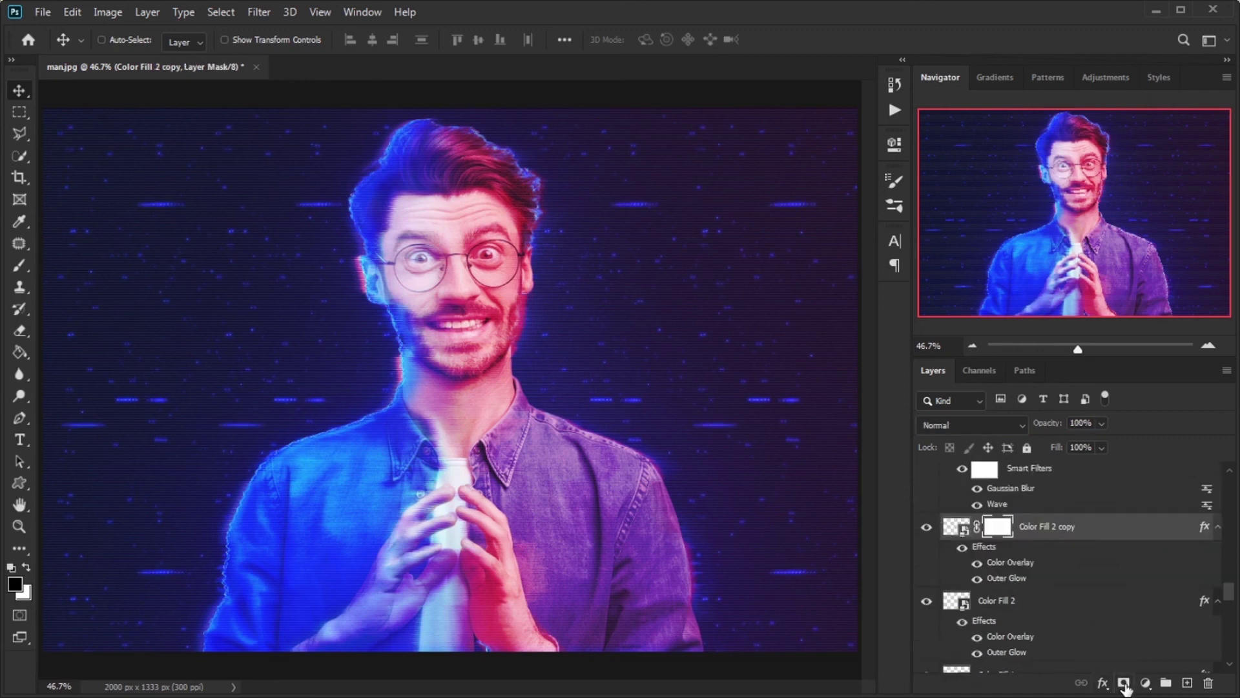
pyautogui.click(19, 265)
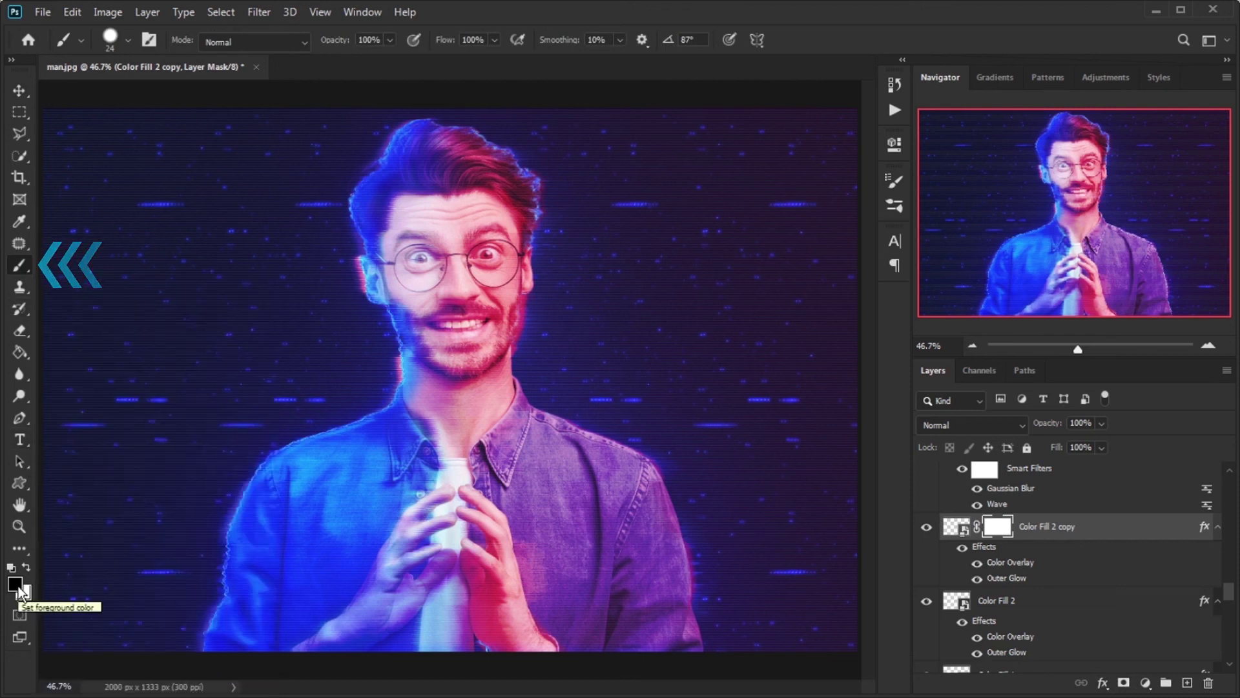
pyautogui.moveTo(616, 309); pyautogui.dragTo(728, 305)
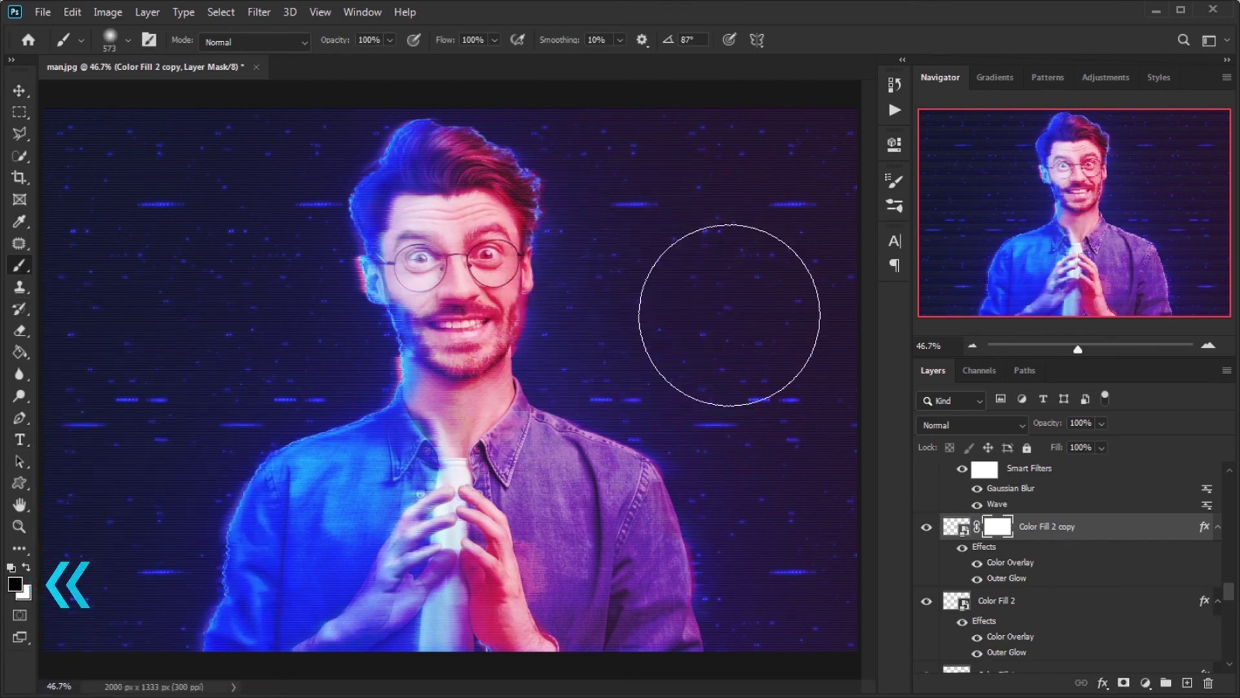
pyautogui.moveTo(757, 550)
pyautogui.mouseDown()
pyautogui.moveTo(802, 124)
pyautogui.moveTo(753, 207)
pyautogui.moveTo(753, 498)
pyautogui.mouseUp()
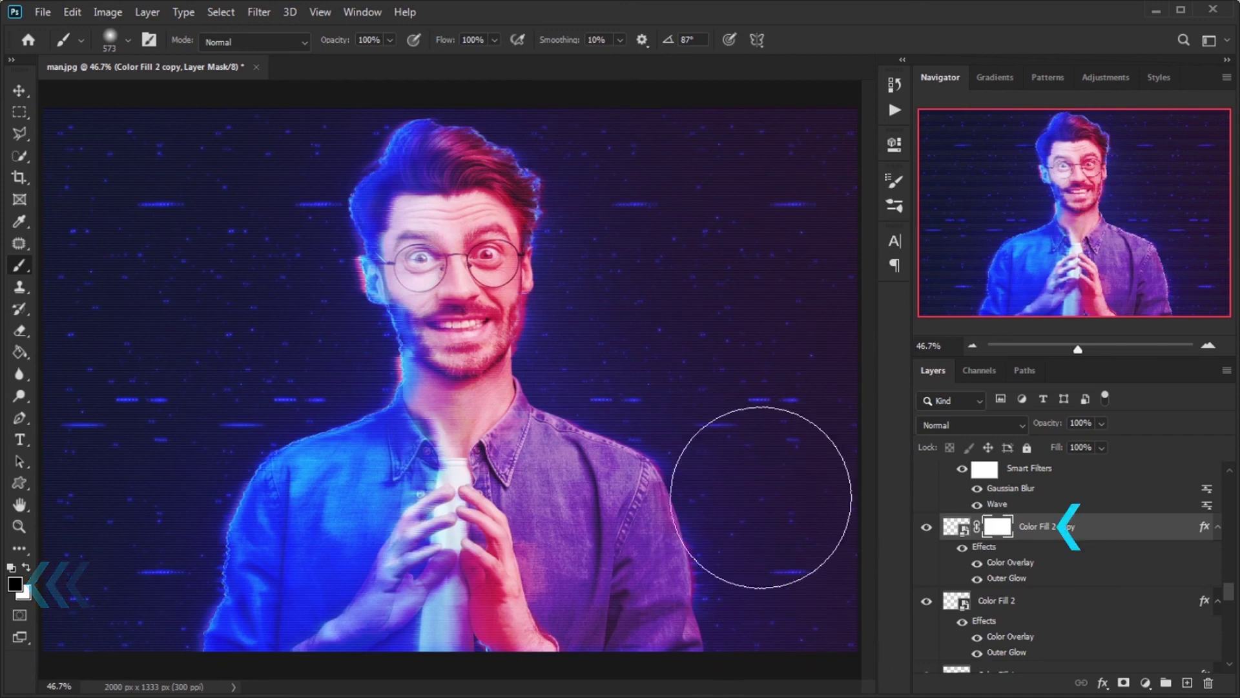
pyautogui.moveTo(88, 137)
pyautogui.mouseDown()
pyautogui.moveTo(88, 534)
pyautogui.moveTo(45, 601)
pyautogui.moveTo(111, 235)
pyautogui.moveTo(91, 136)
pyautogui.mouseUp()
pyautogui.click(1053, 598)
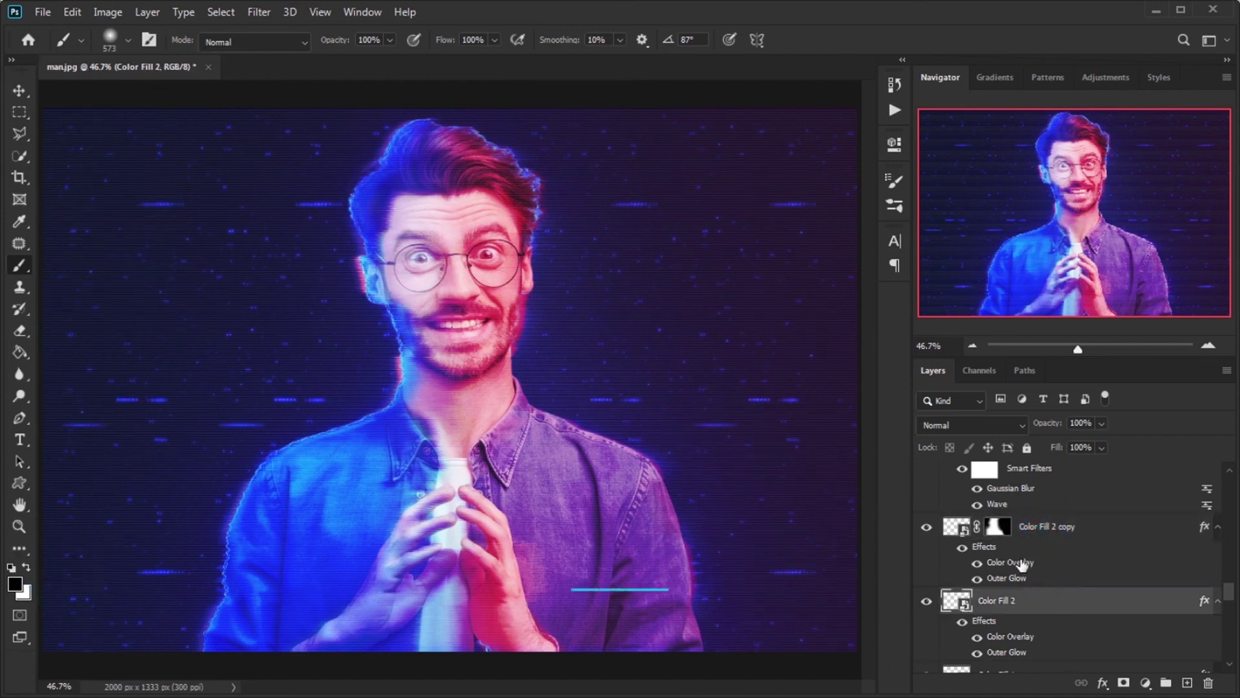
# - Copy the side-hiding mask from Color Fill 2 copy onto Color Fill 2 and Color Fill 1
pyautogui.moveTo(999, 540); pyautogui.dragTo(995, 603)
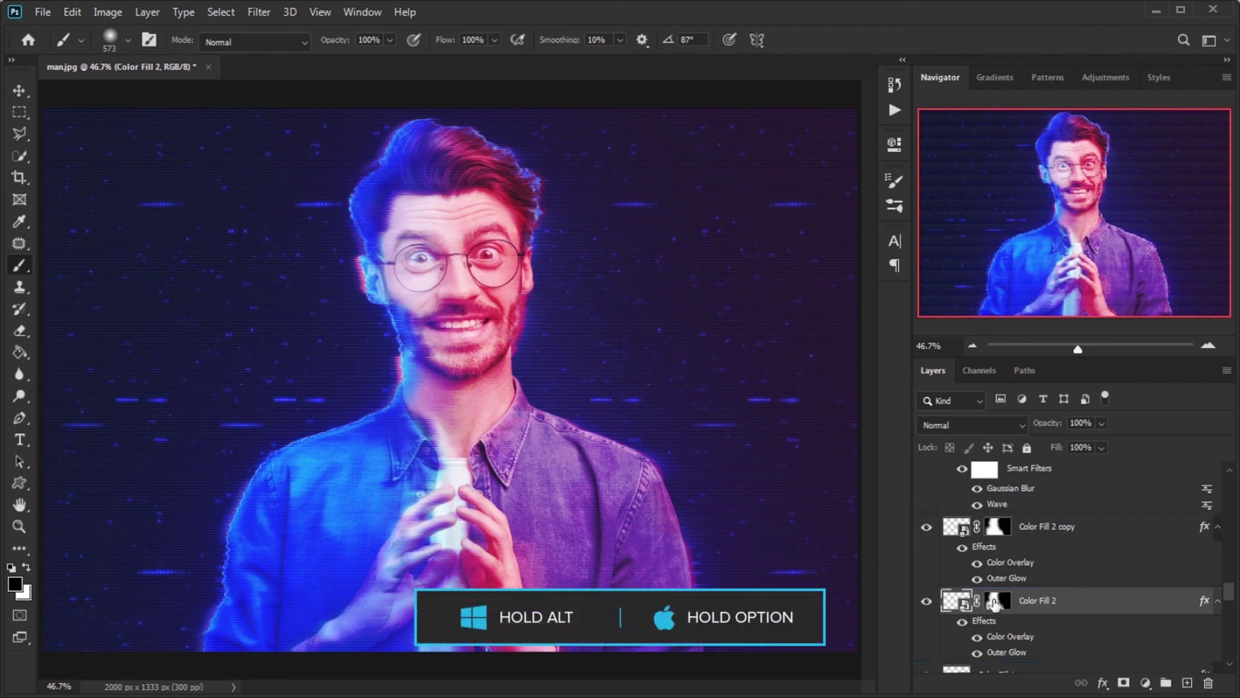
pyautogui.scroll(-4, 1087, 601)
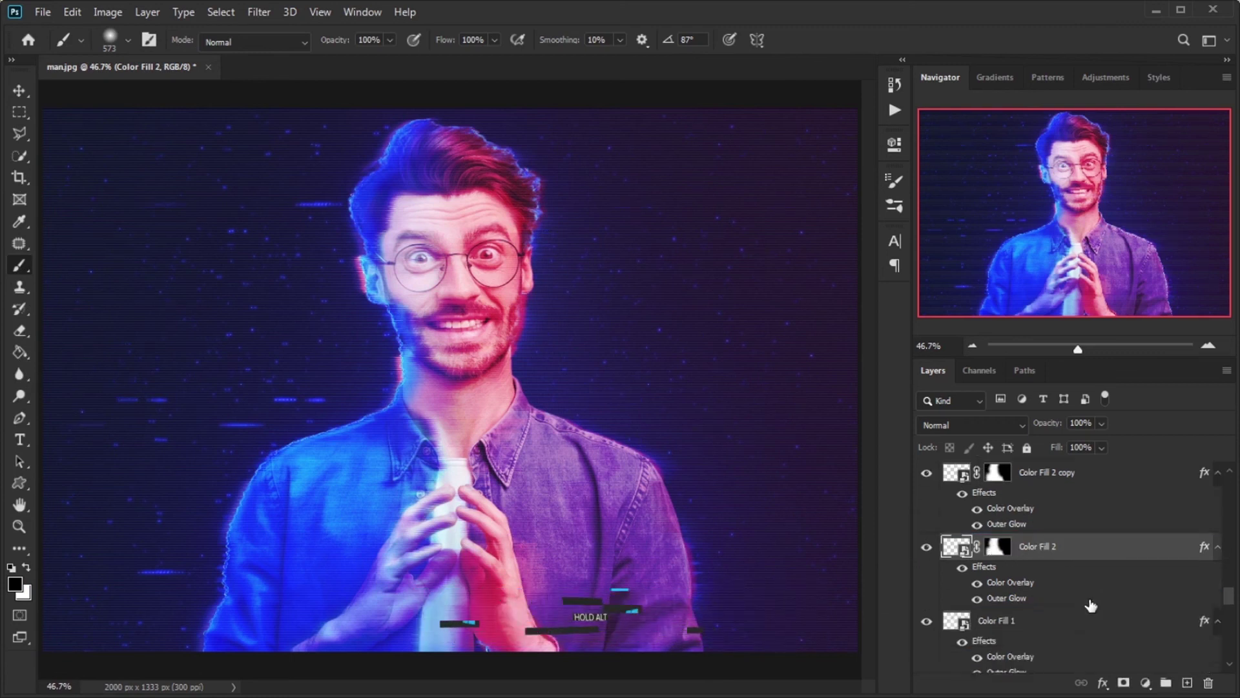
pyautogui.scroll(1, 1033, 536)
pyautogui.moveTo(999, 496); pyautogui.dragTo(999, 584)
# - Copy the same mask onto several Layer 0 copy layers
pyautogui.scroll(-1, 1002, 586)
pyautogui.scroll(-2, 1034, 568)
pyautogui.moveTo(998, 475); pyautogui.dragTo(997, 533)
pyautogui.scroll(-2, 1061, 573)
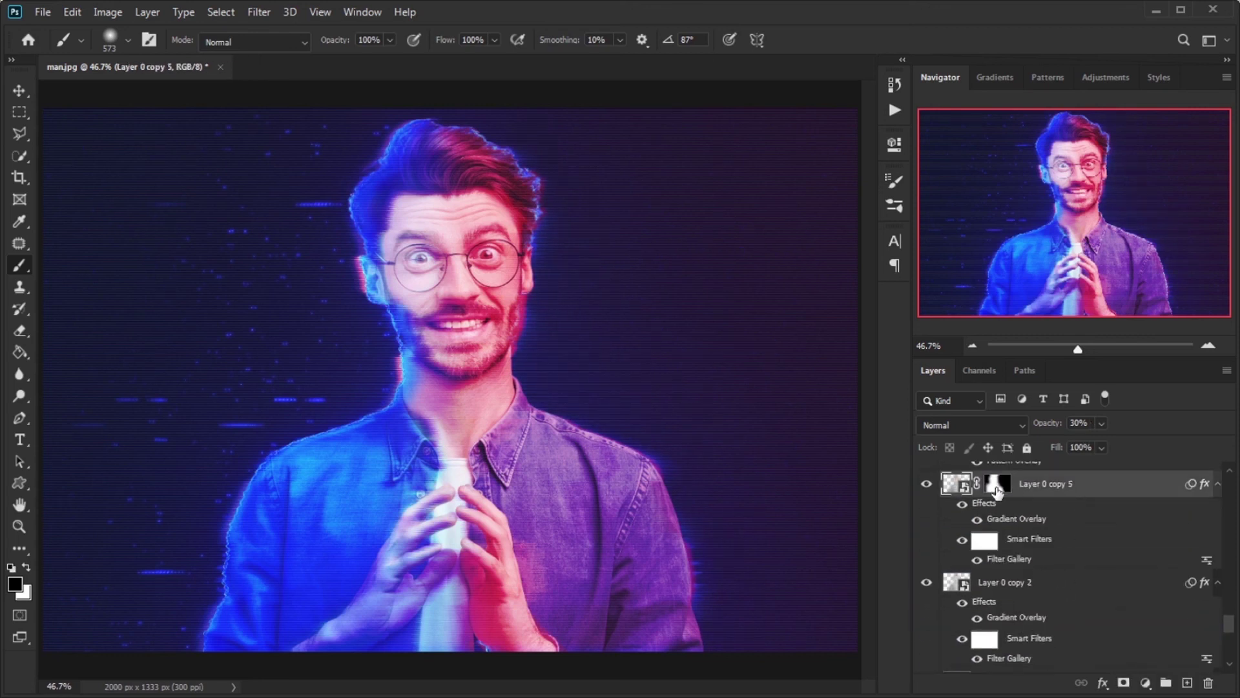
pyautogui.moveTo(998, 584); pyautogui.dragTo(998, 477)
pyautogui.scroll(-1, 1069, 517)
pyautogui.scroll(-3, 1070, 583)
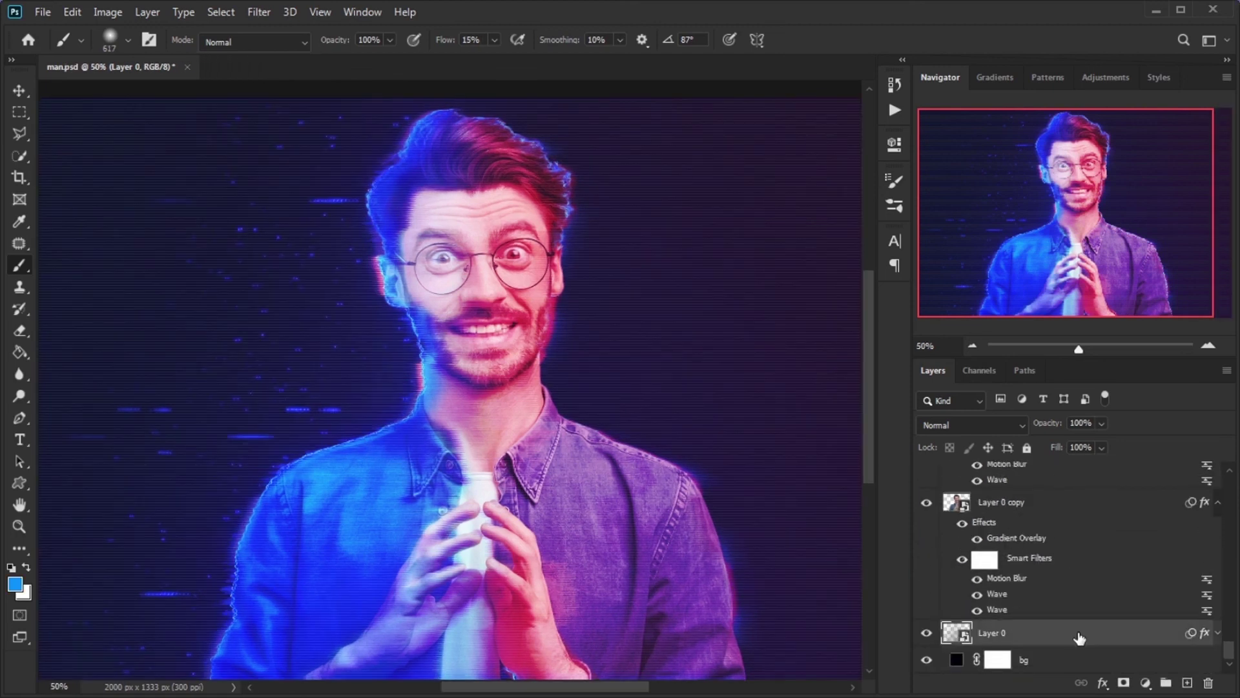
# - Add Layer 1 above Layer 0 and brush soft blue light at 15% flow over the left shoulder
pyautogui.click(1187, 683)
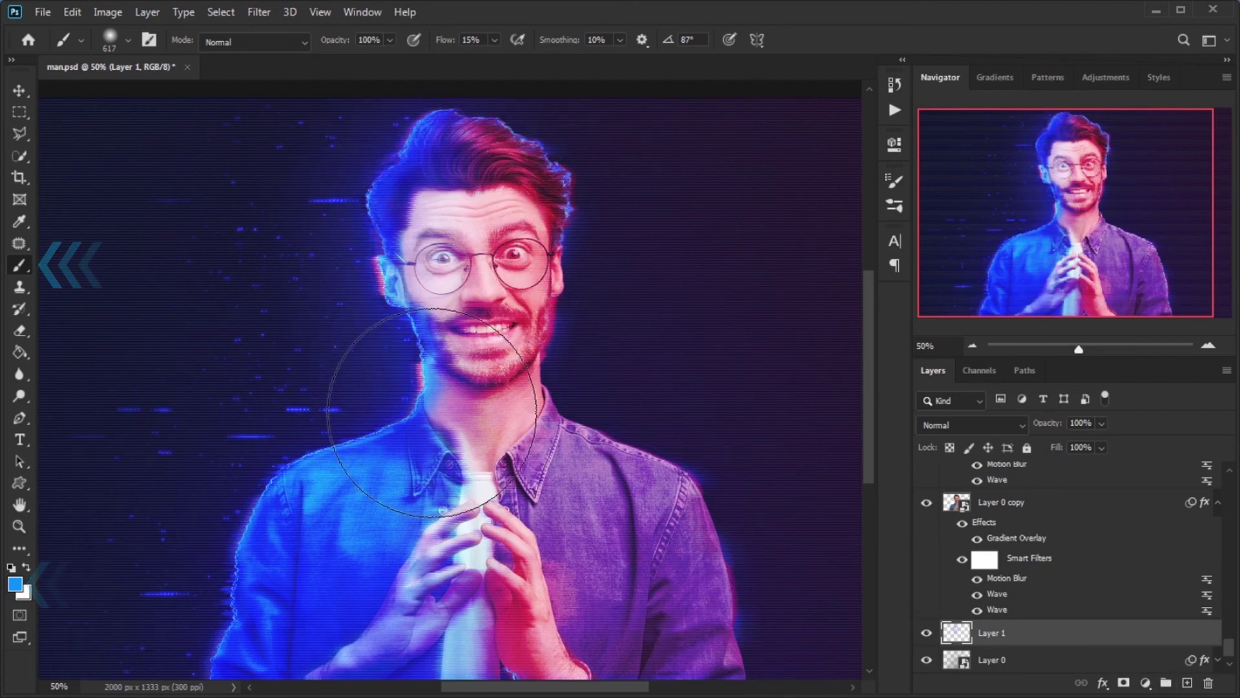
pyautogui.moveTo(358, 420); pyautogui.dragTo(352, 509)
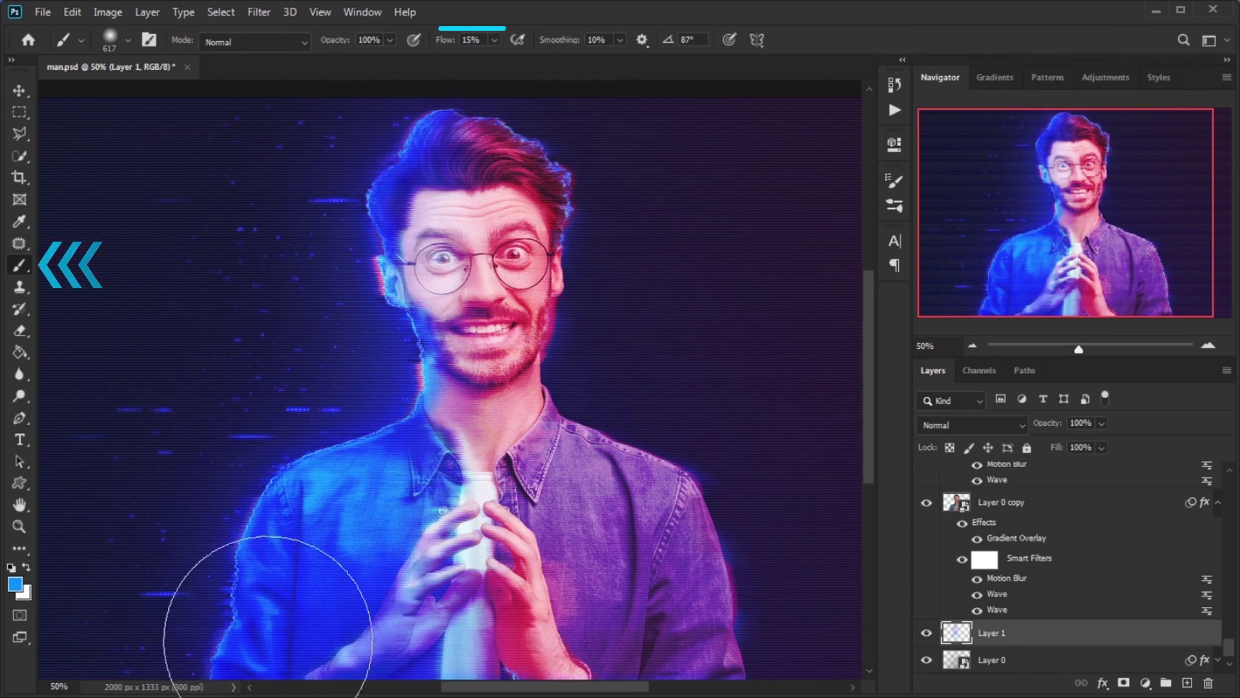